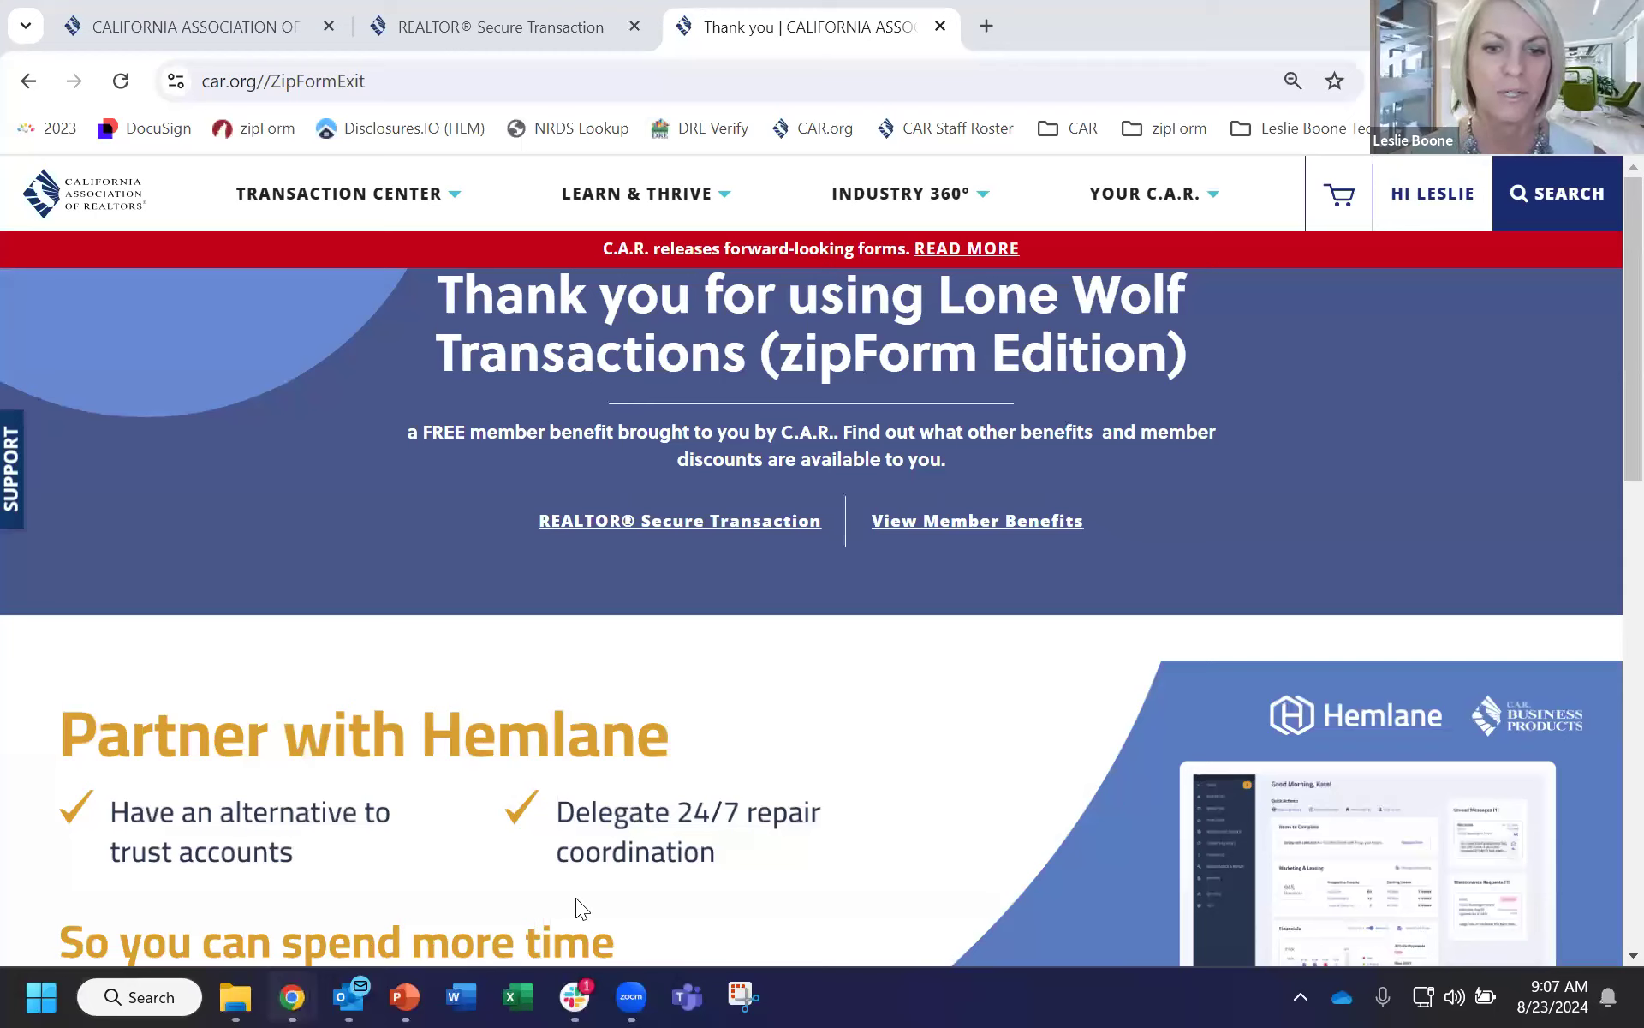
Switch to the zipForm Edition Transactions window and open the Settings section of the user profile.
{"action": "key", "text": "alt+Tab"}
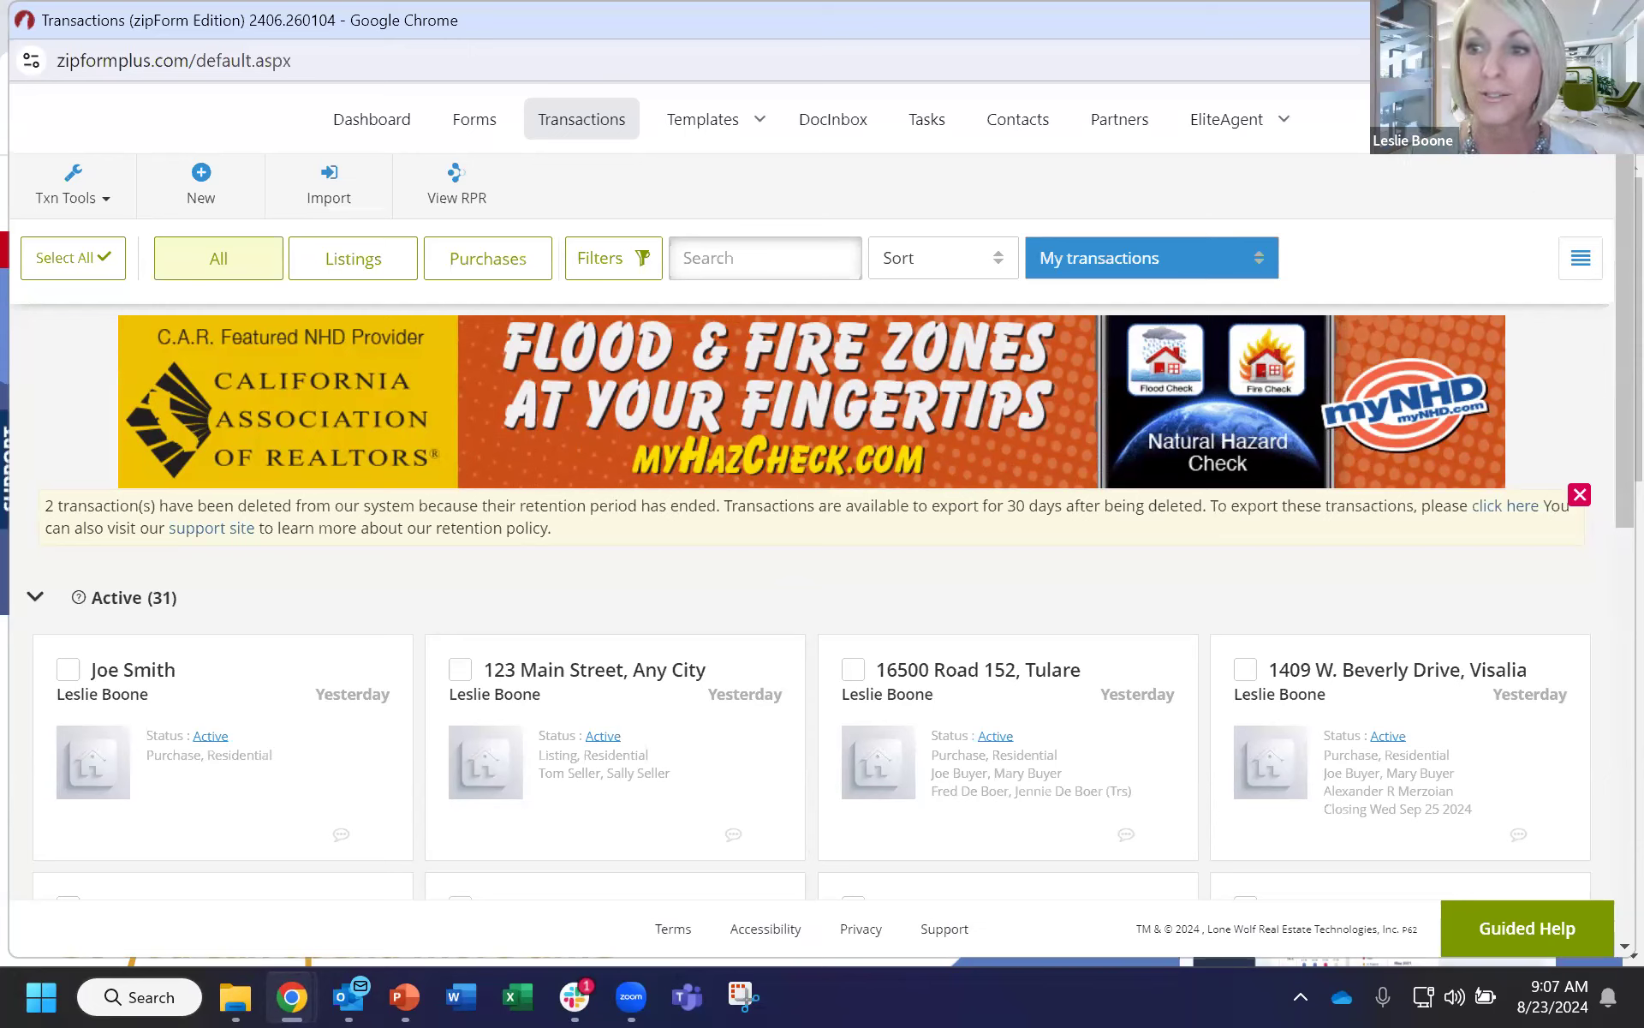
{"action": "mouse_move", "coordinate": [1379, 121]}
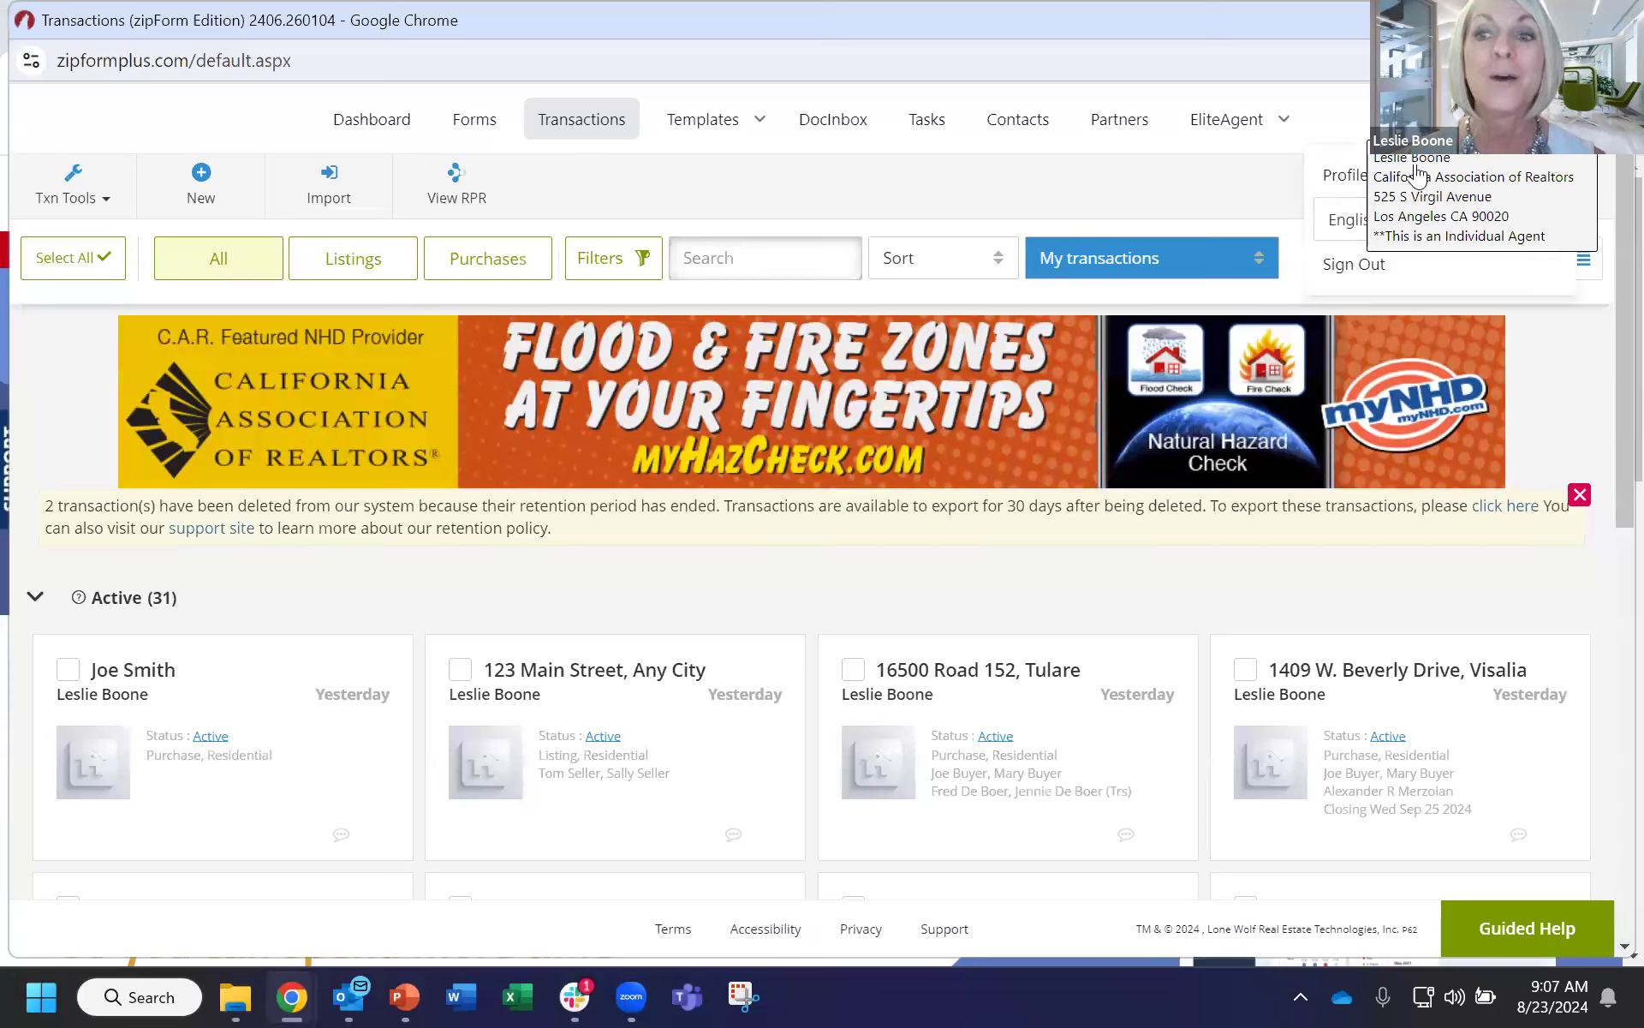
{"action": "left_click", "coordinate": [1347, 184]}
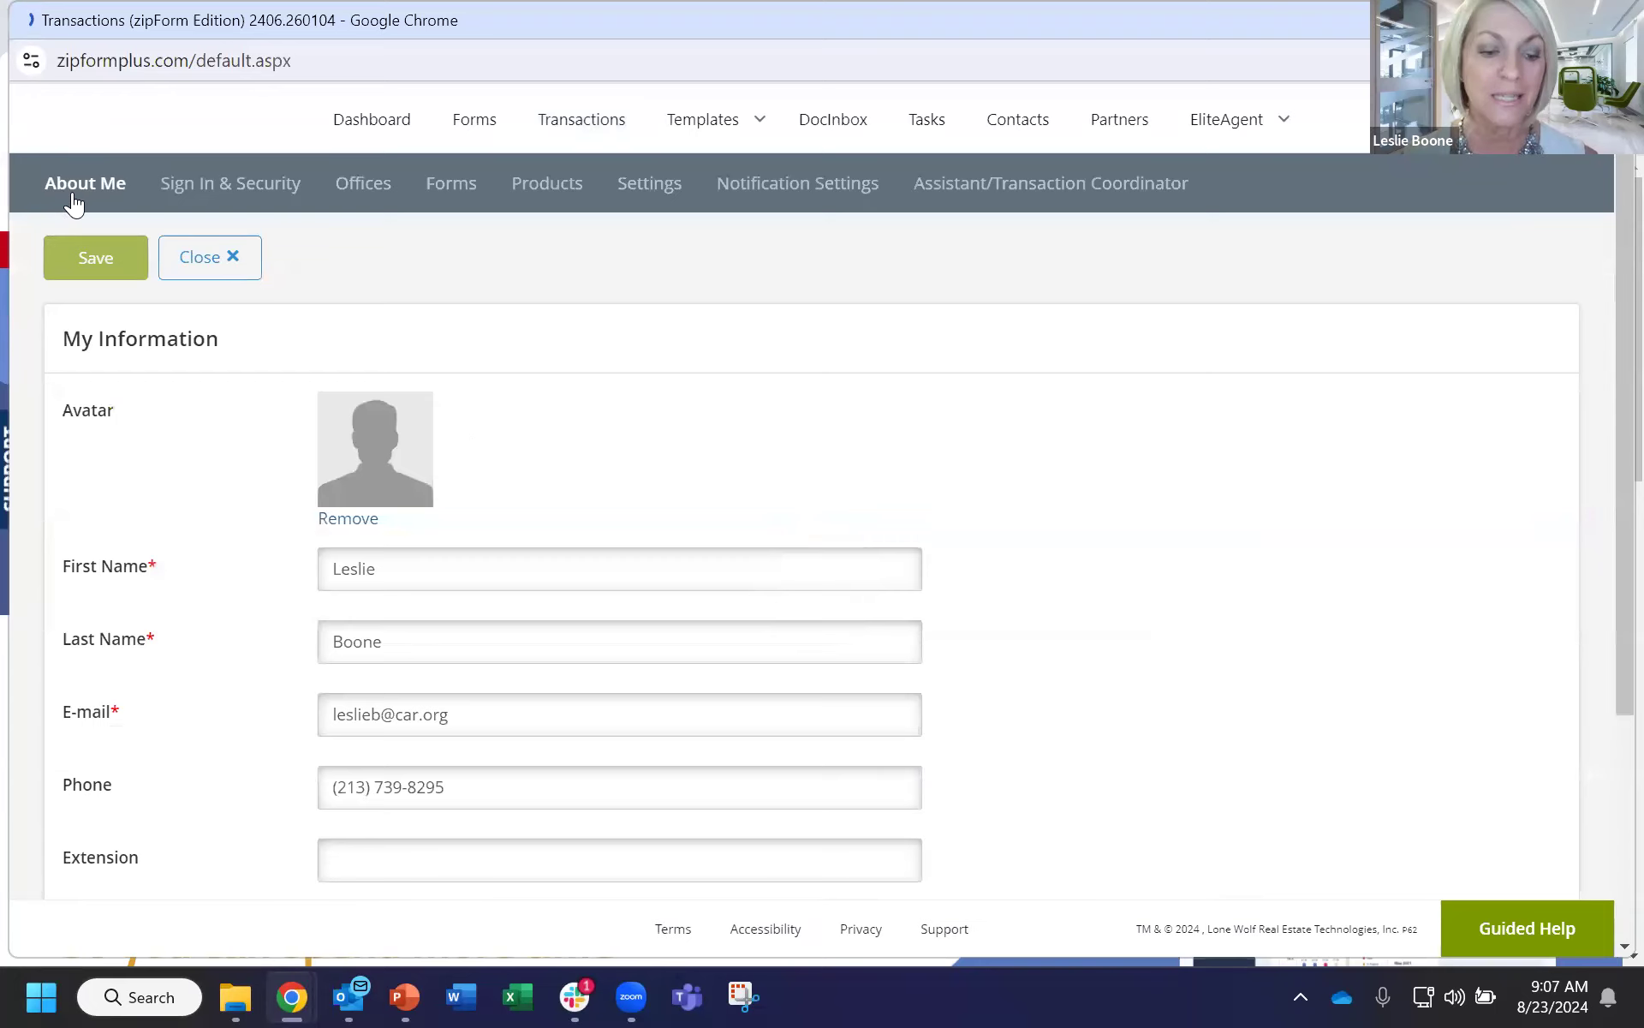
{"action": "left_click", "coordinate": [72, 196]}
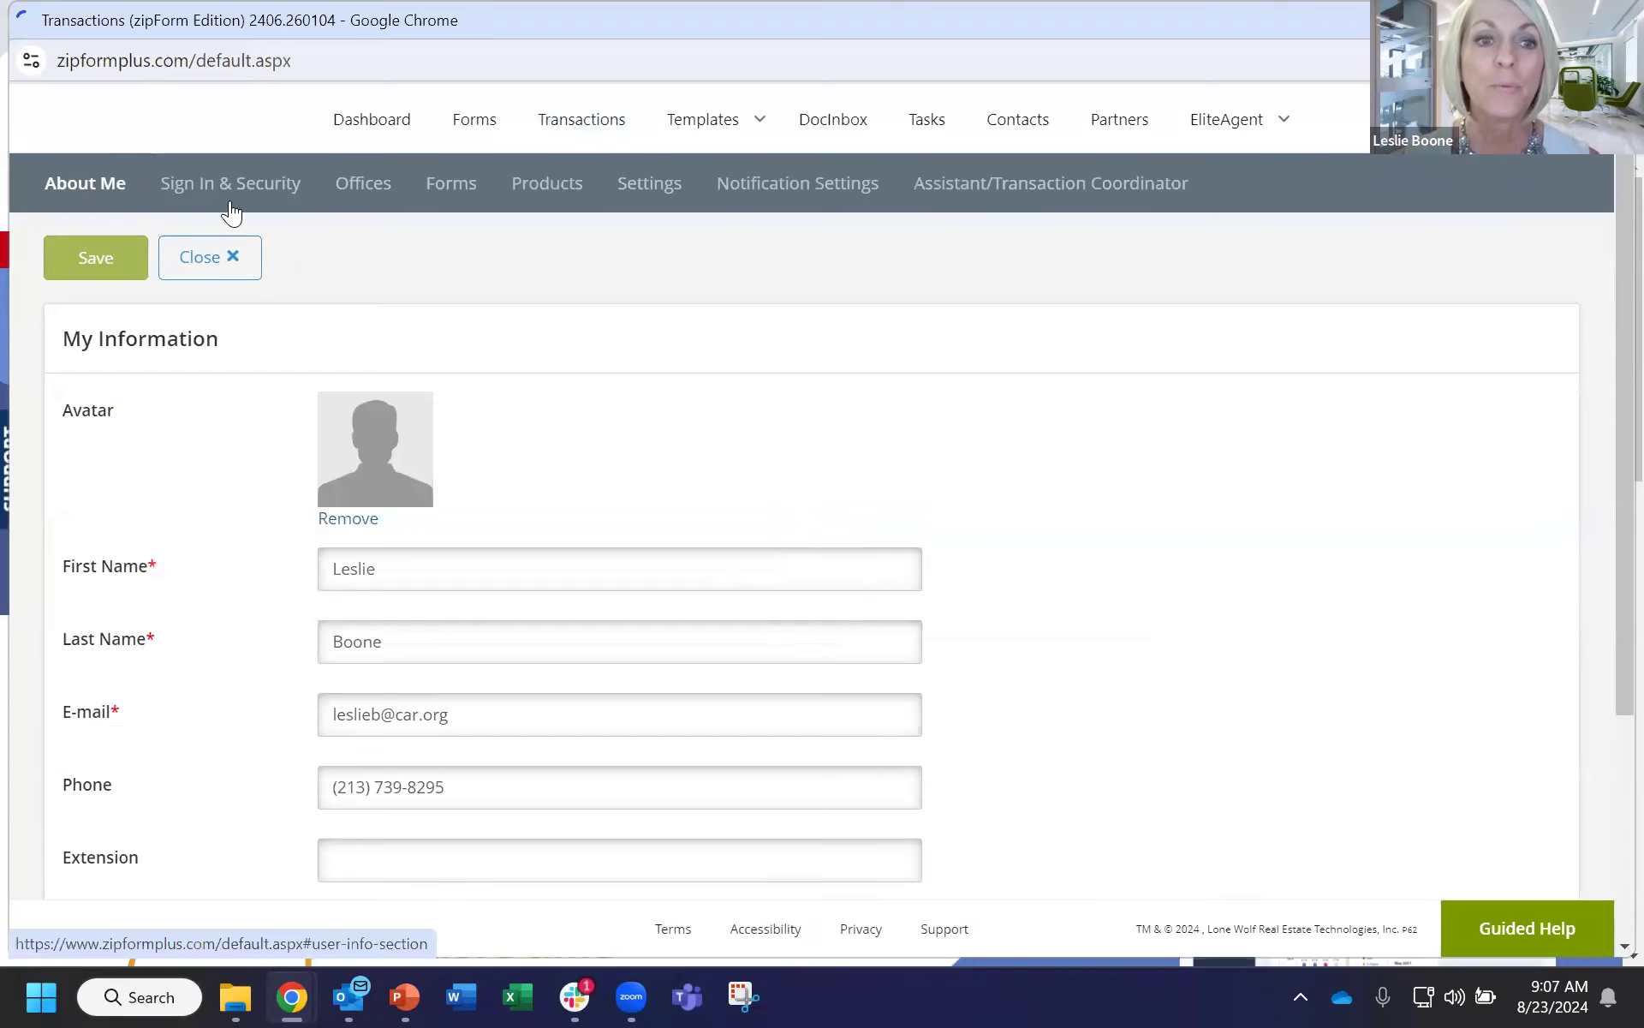
{"action": "left_click", "coordinate": [658, 198]}
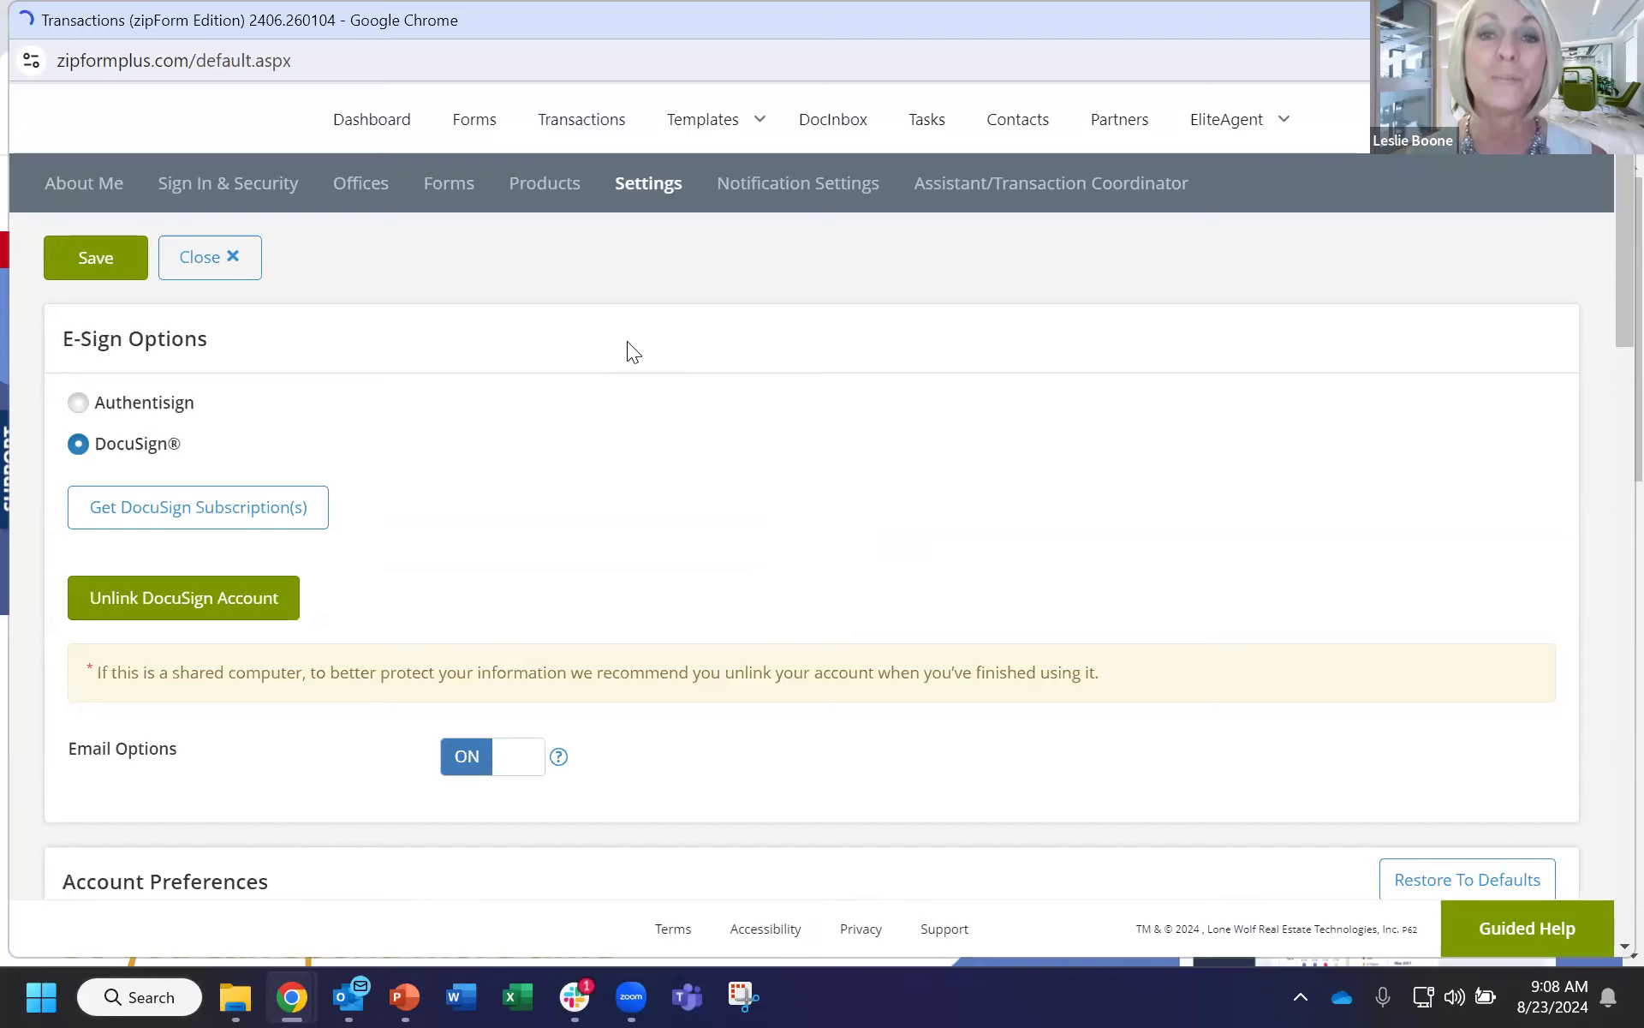
{"action": "left_click", "coordinate": [659, 205]}
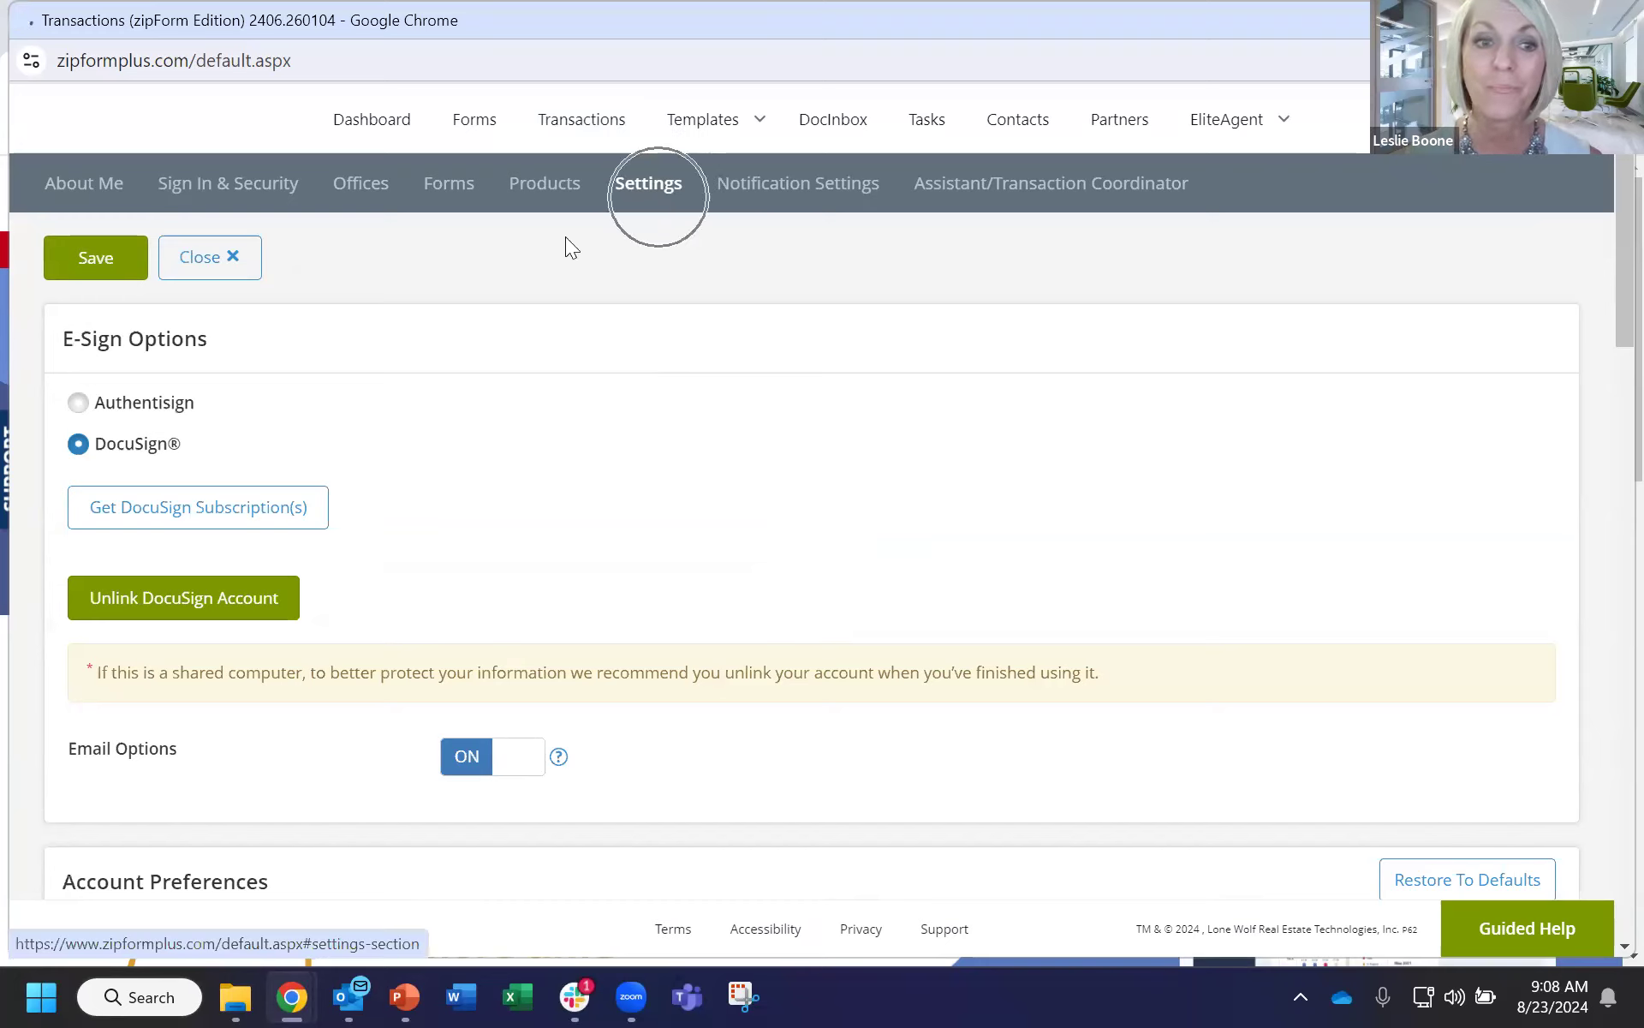
Set Authentisign with Pacific Time Zone as the e-sign option, save the settings and close the profile.
{"action": "left_click", "coordinate": [128, 363]}
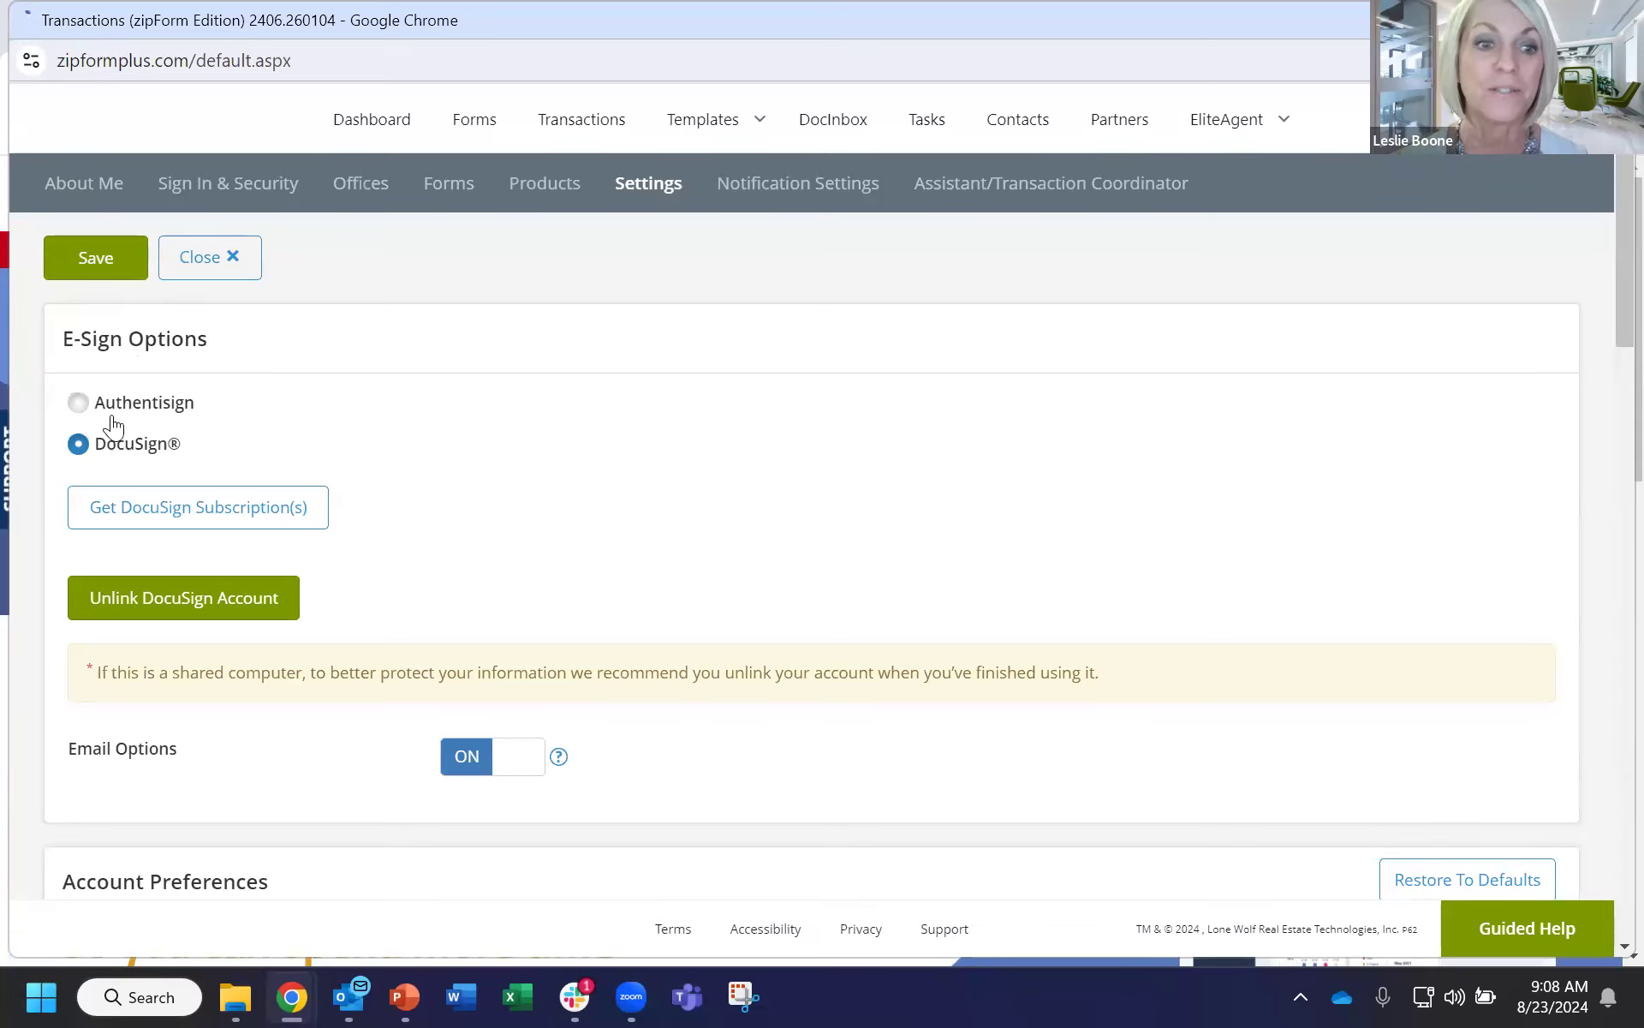
{"action": "left_click", "coordinate": [77, 403]}
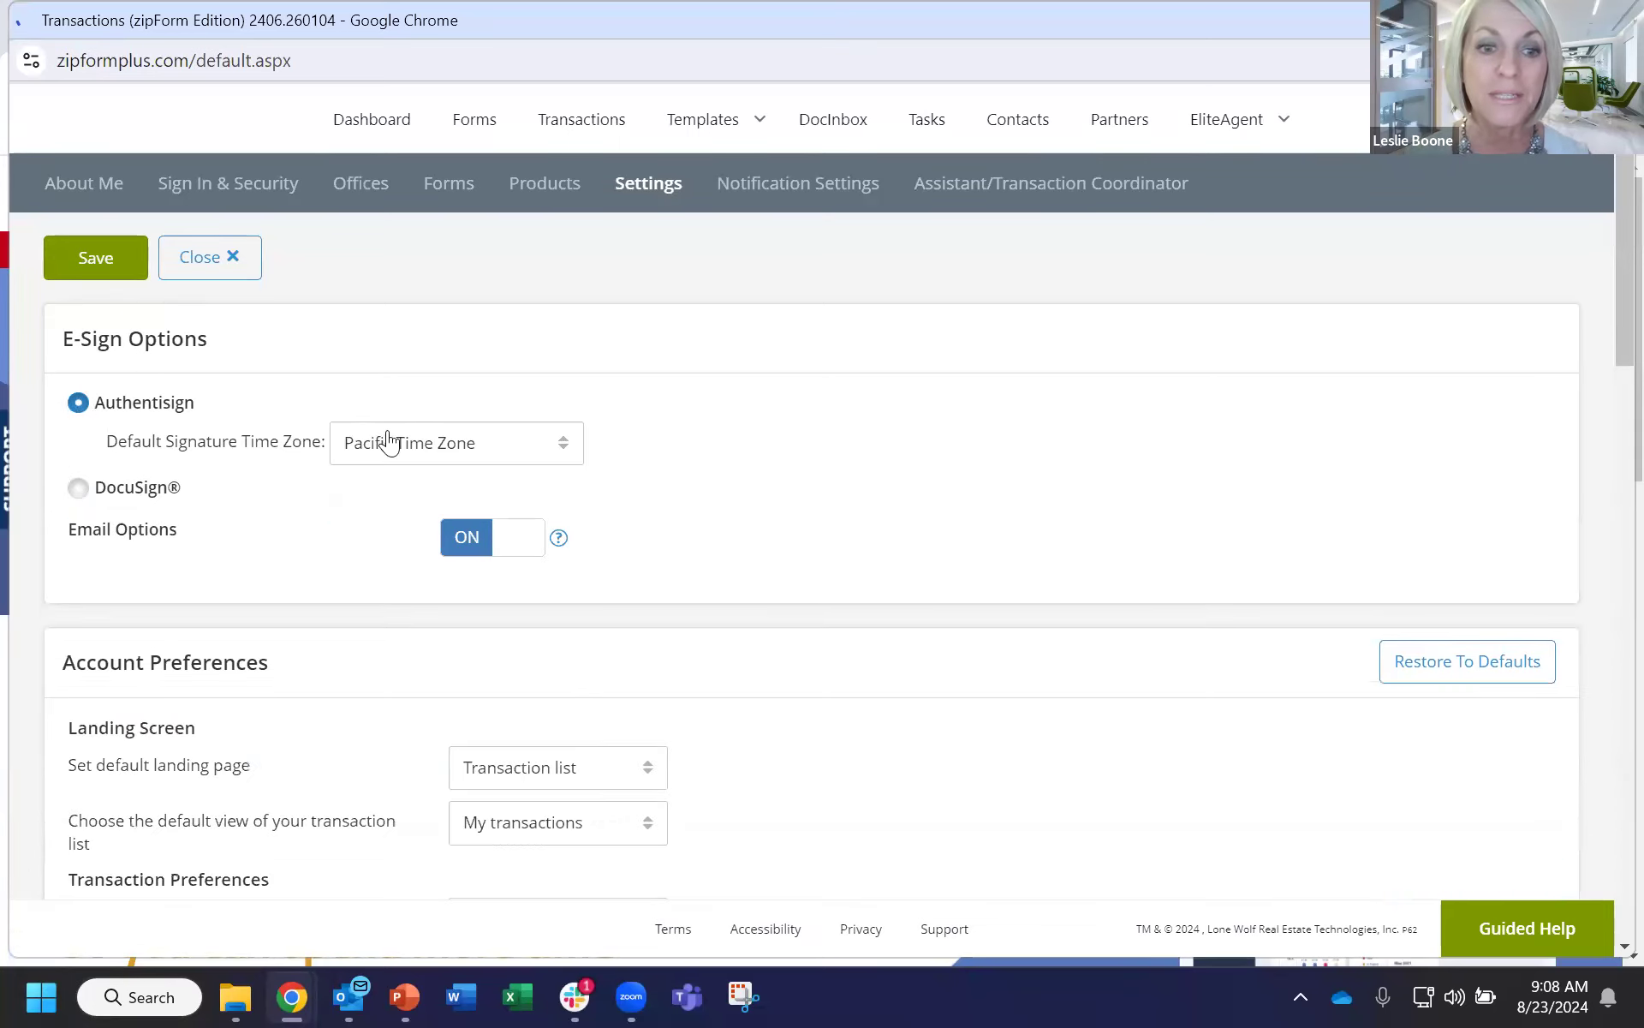
{"action": "left_click", "coordinate": [471, 445]}
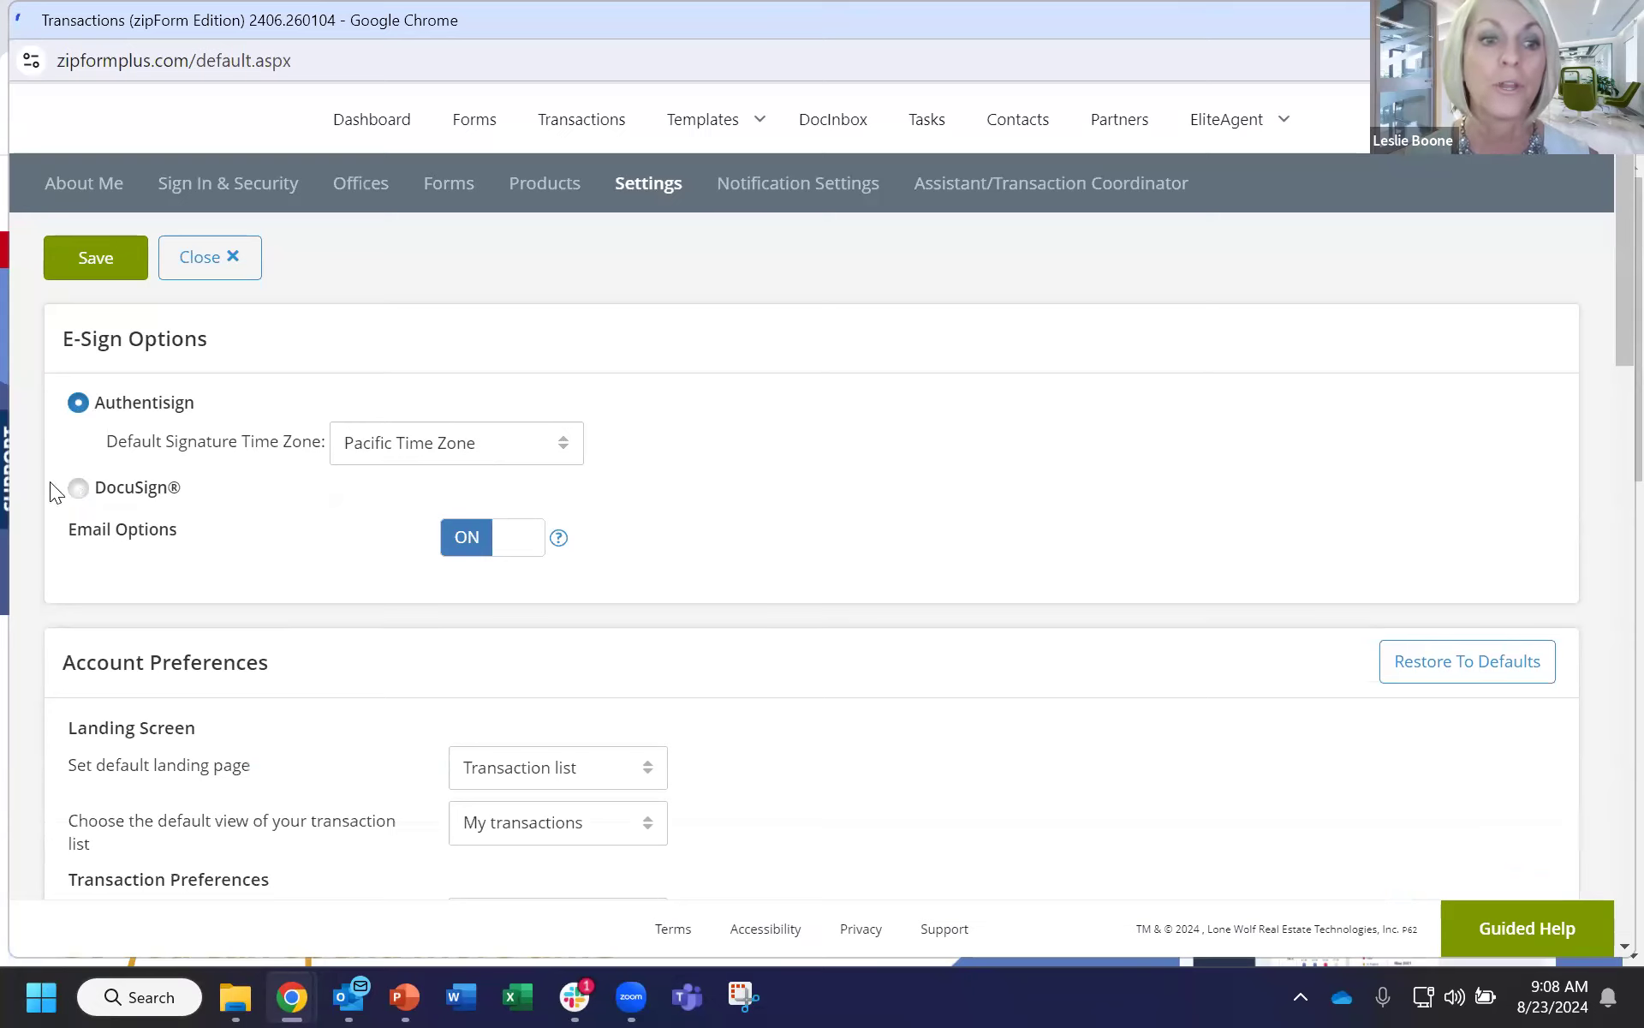
{"action": "left_click", "coordinate": [78, 488]}
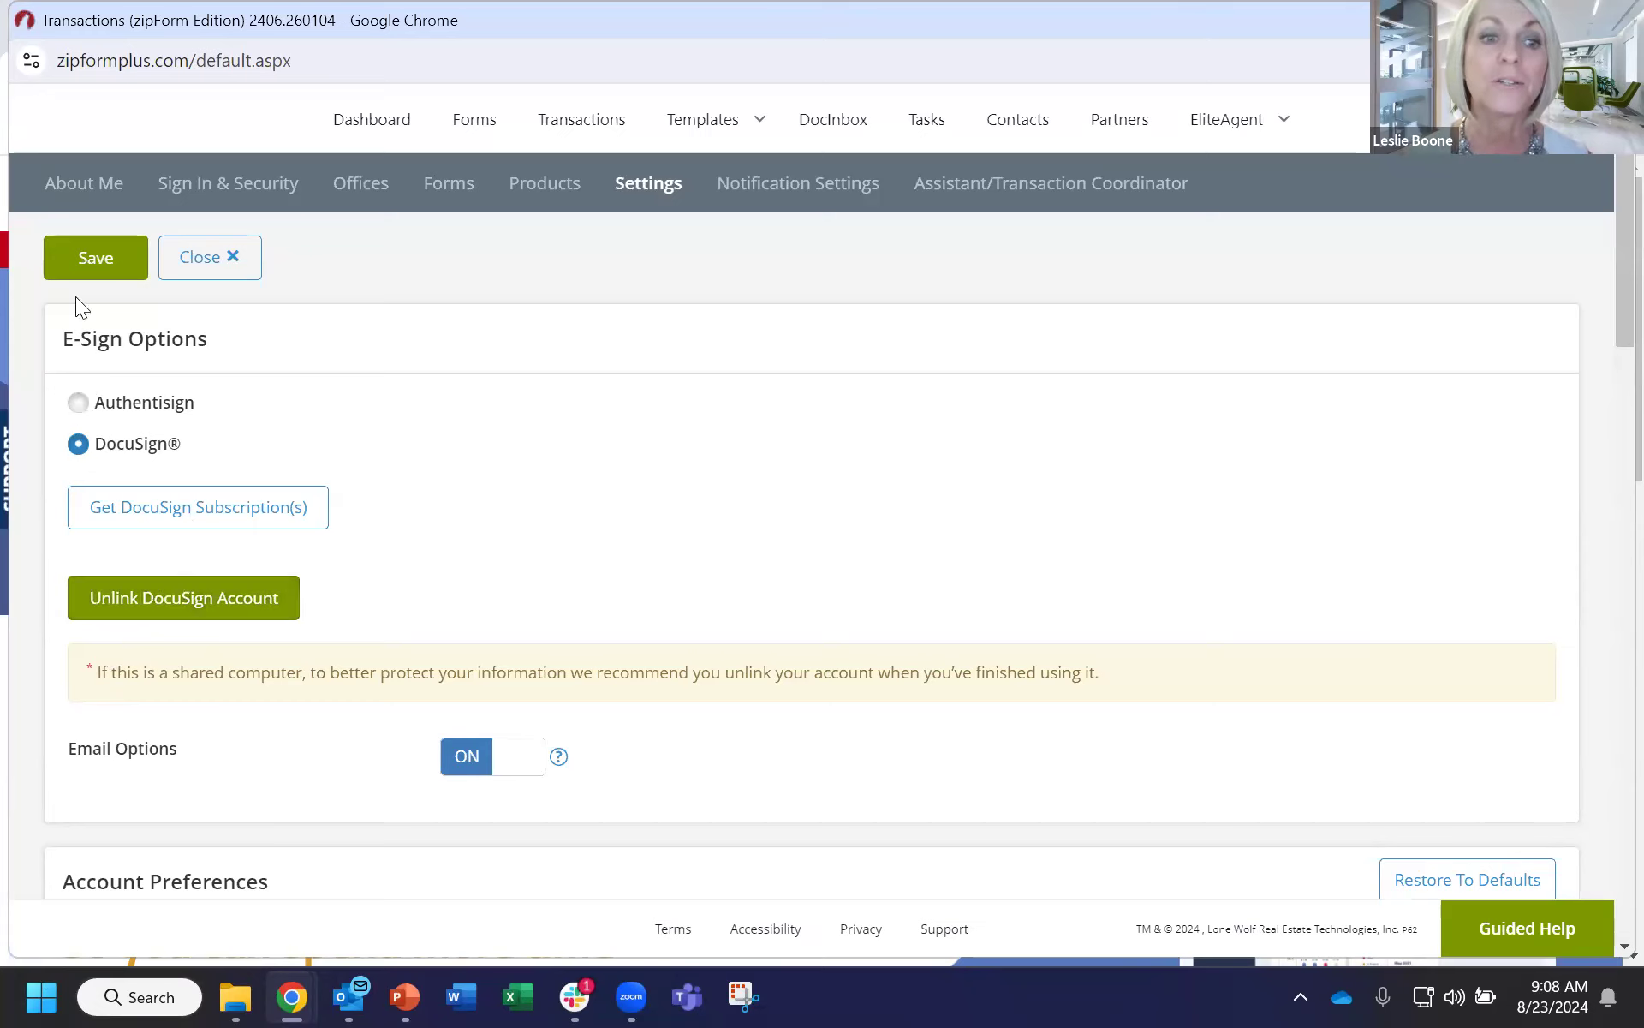
{"action": "left_click", "coordinate": [91, 257]}
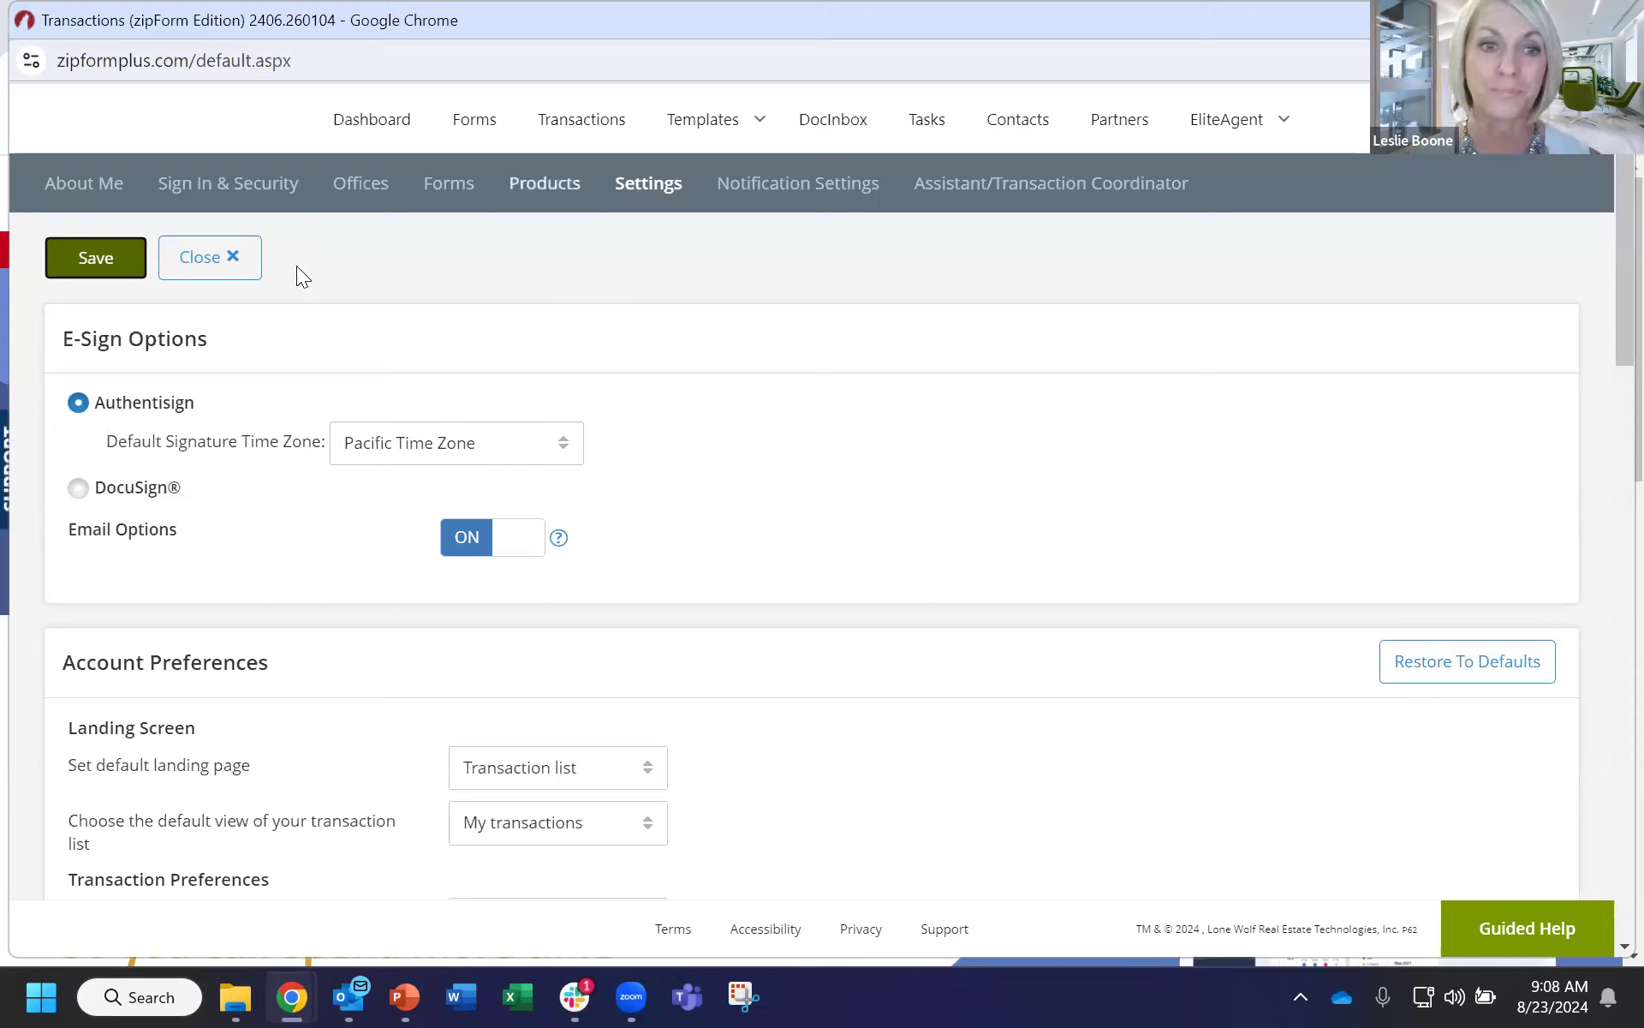
{"action": "left_click", "coordinate": [218, 270]}
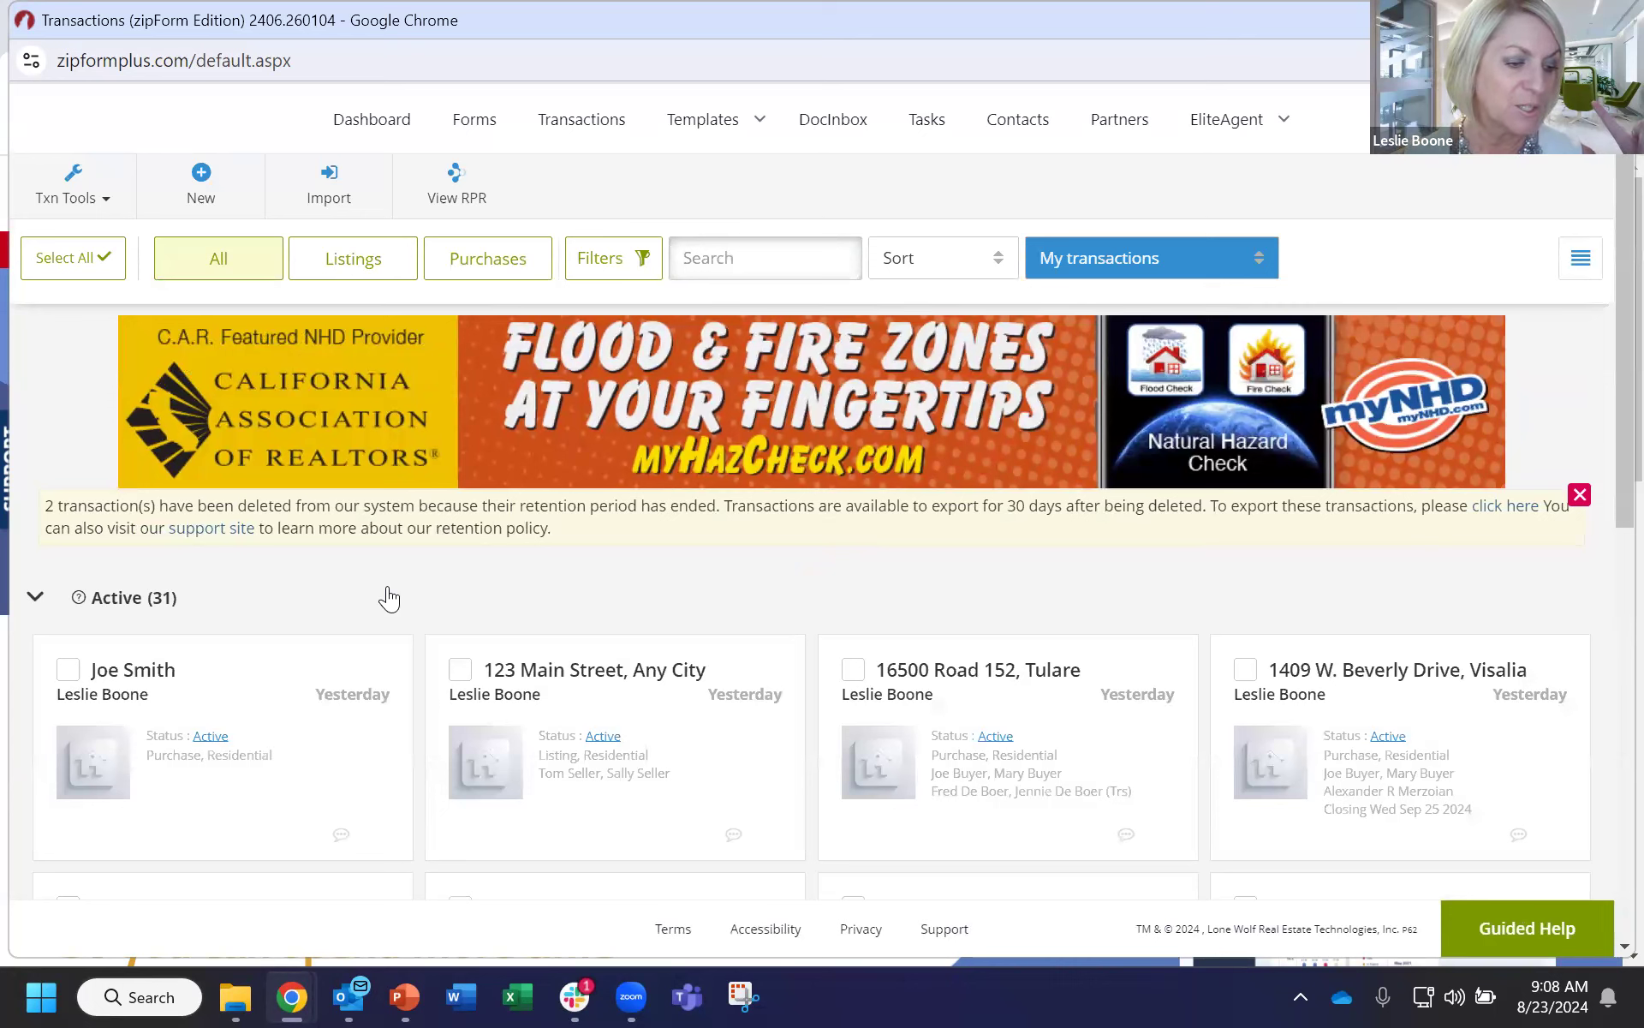
{"action": "left_click", "coordinate": [489, 137]}
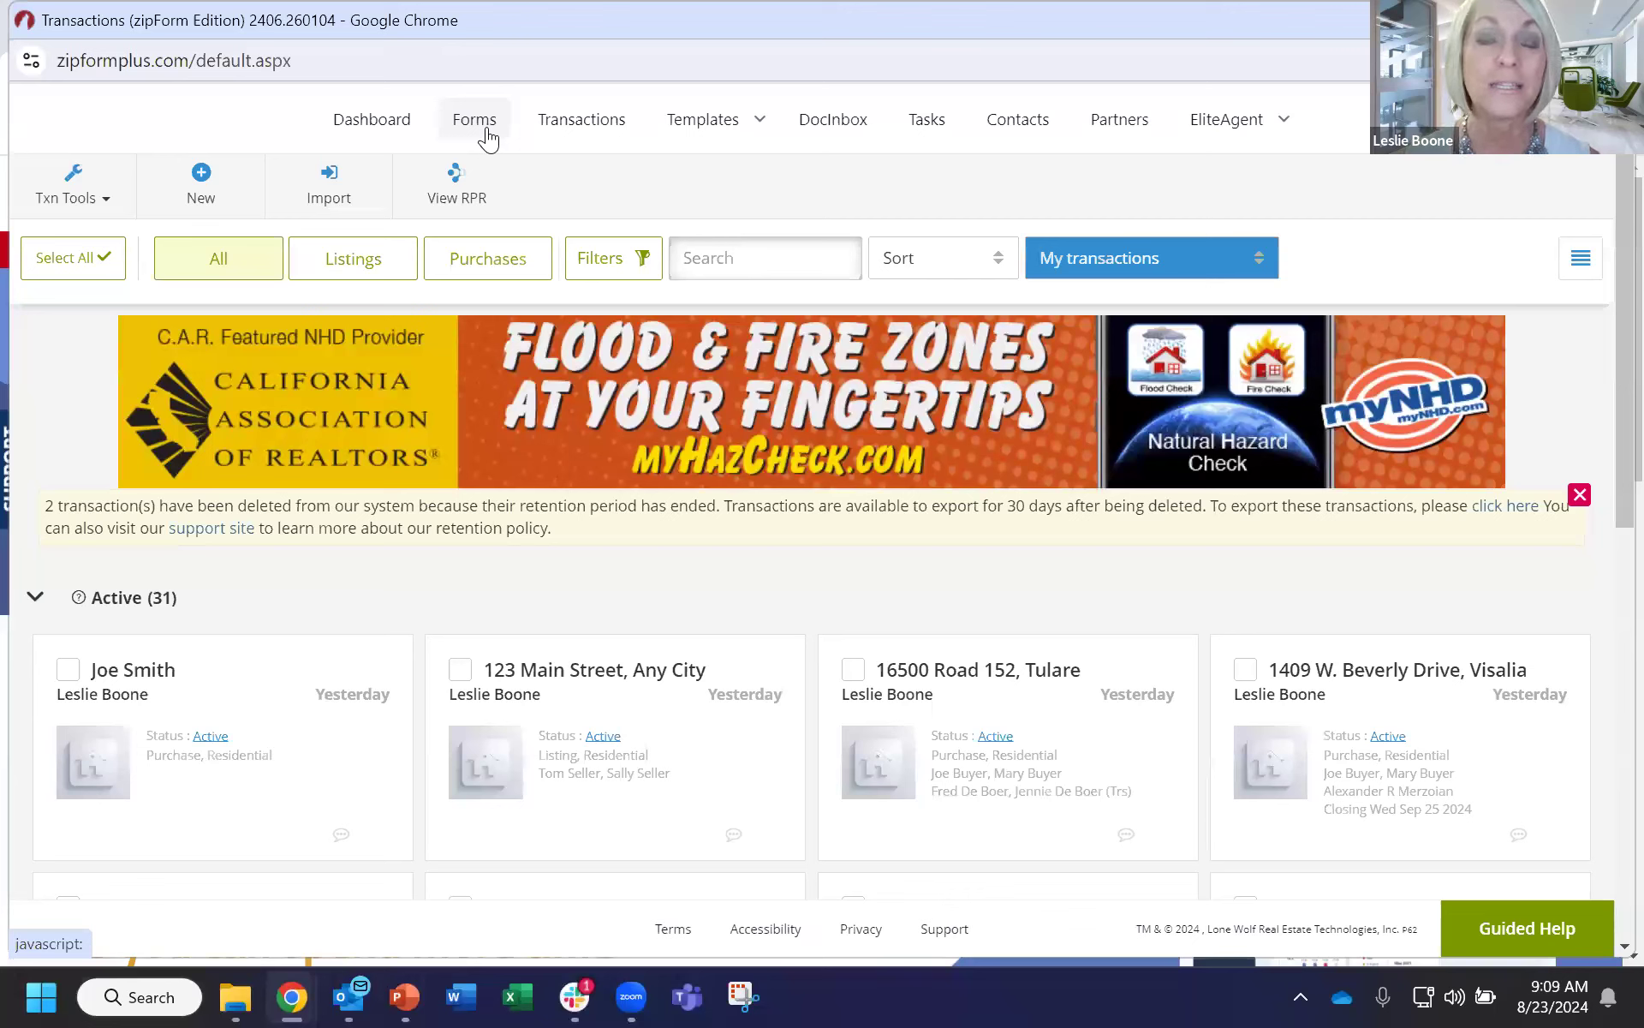
{"action": "left_click", "coordinate": [484, 139]}
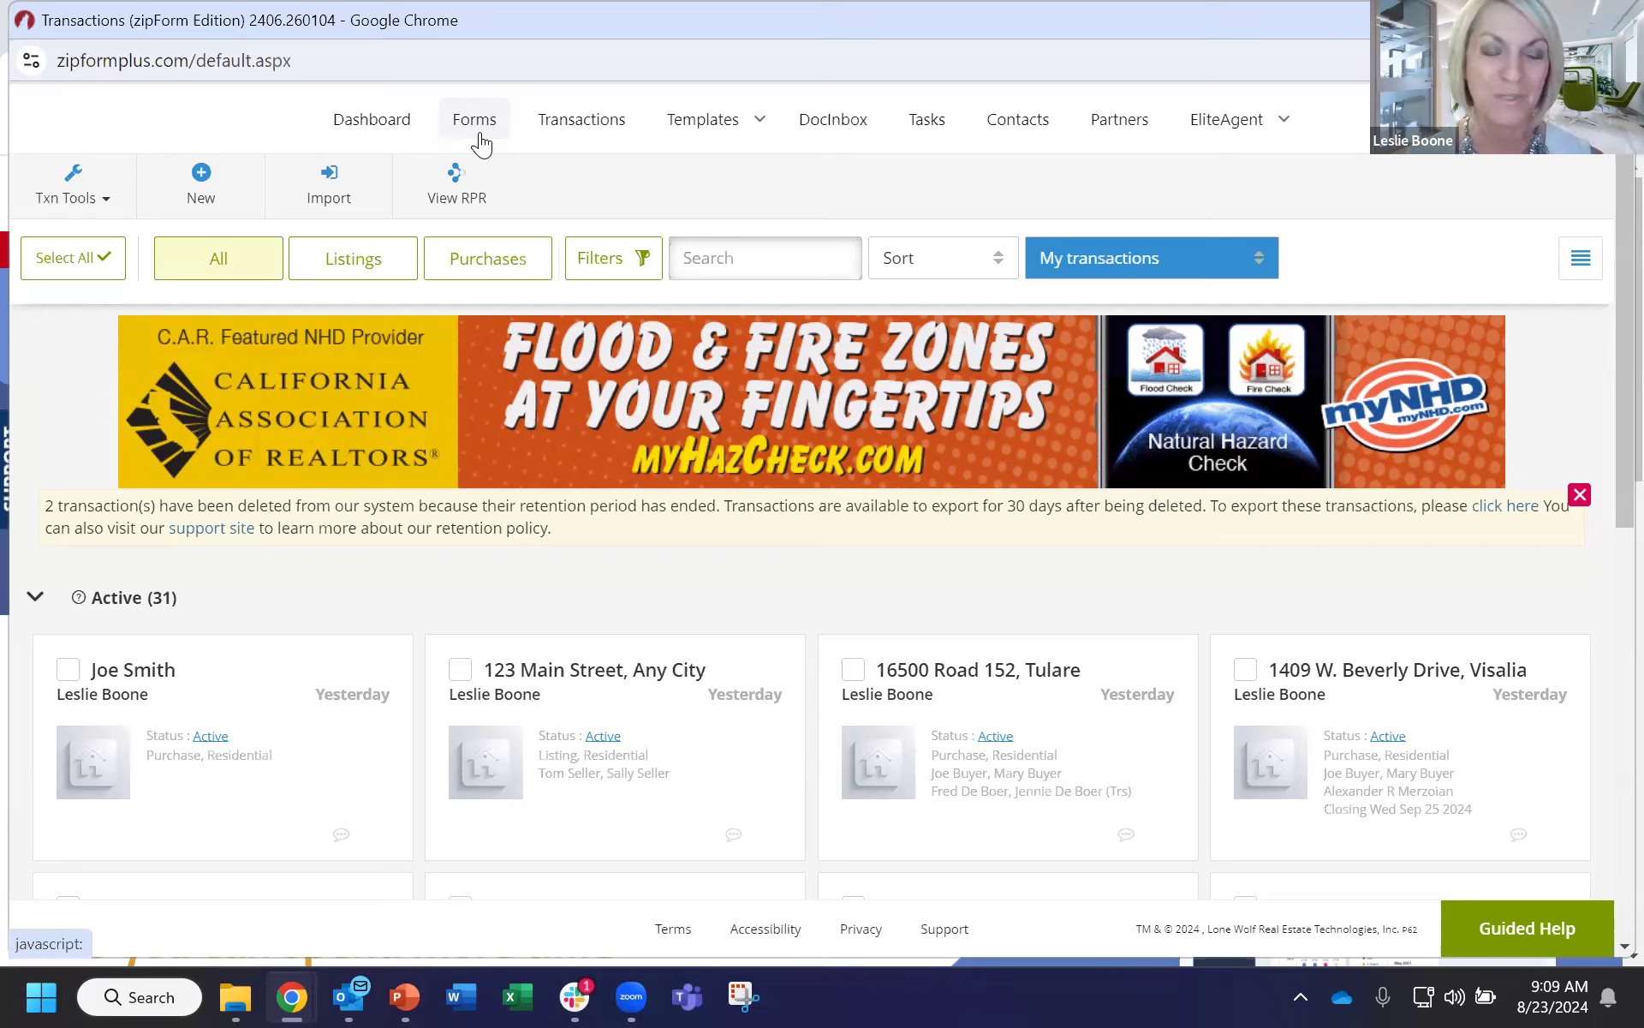
{"action": "left_click", "coordinate": [477, 124]}
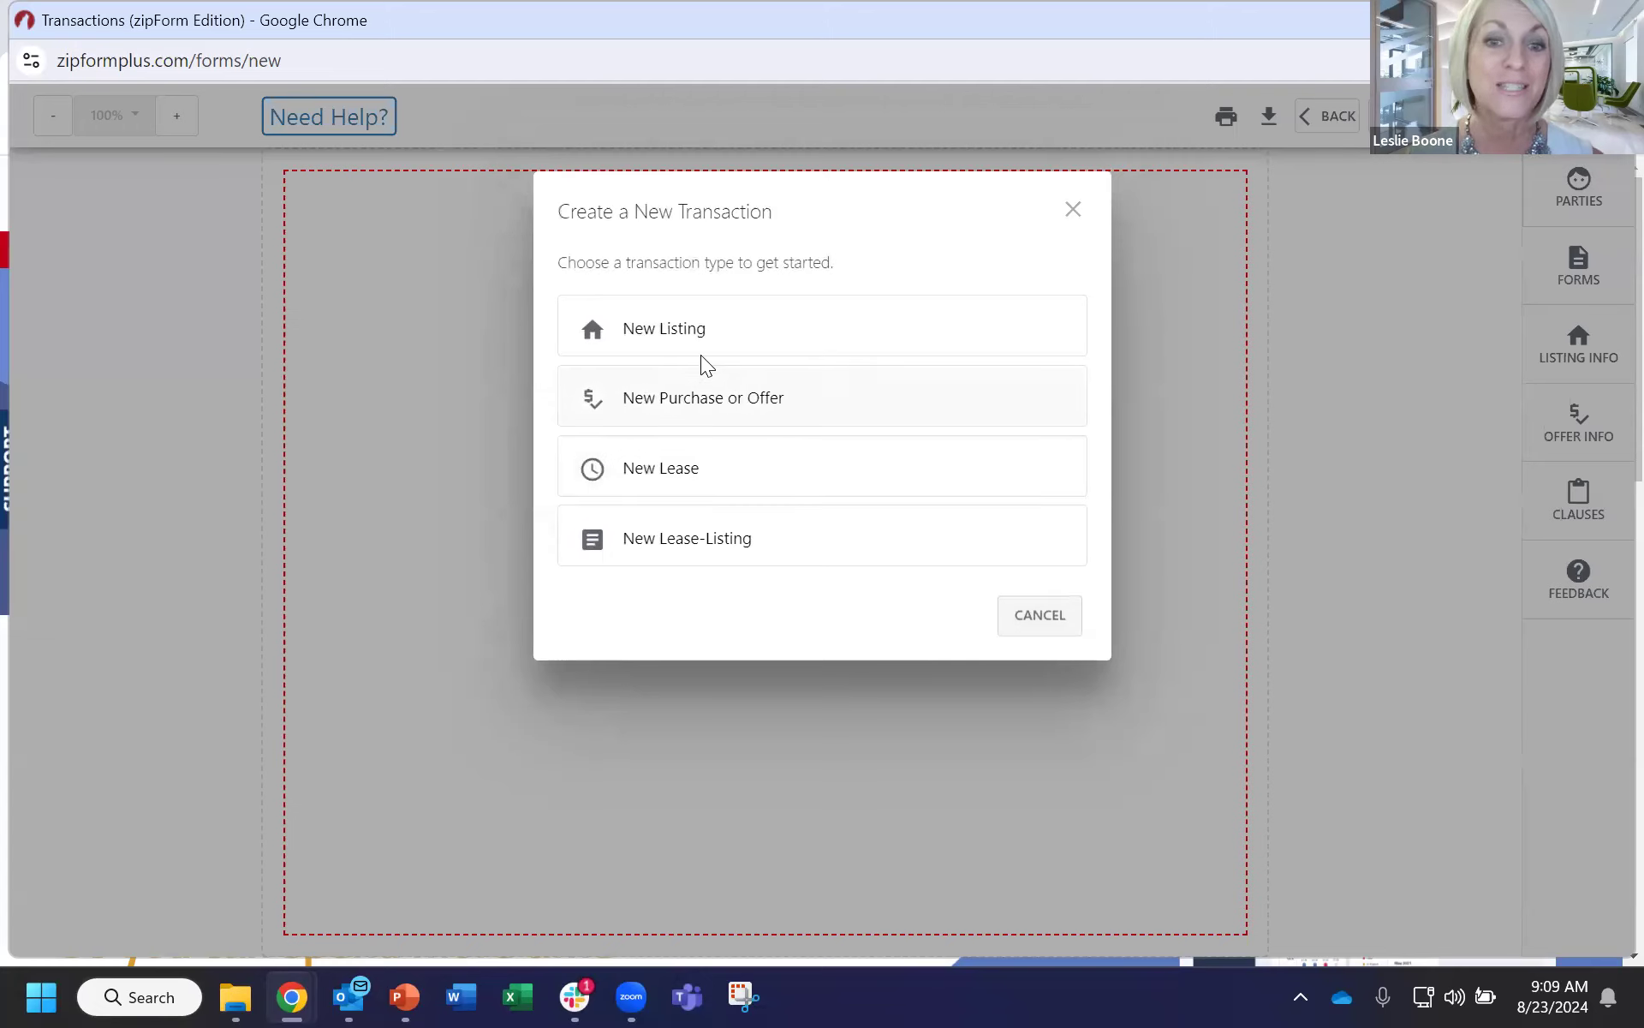
{"action": "left_click", "coordinate": [1038, 630]}
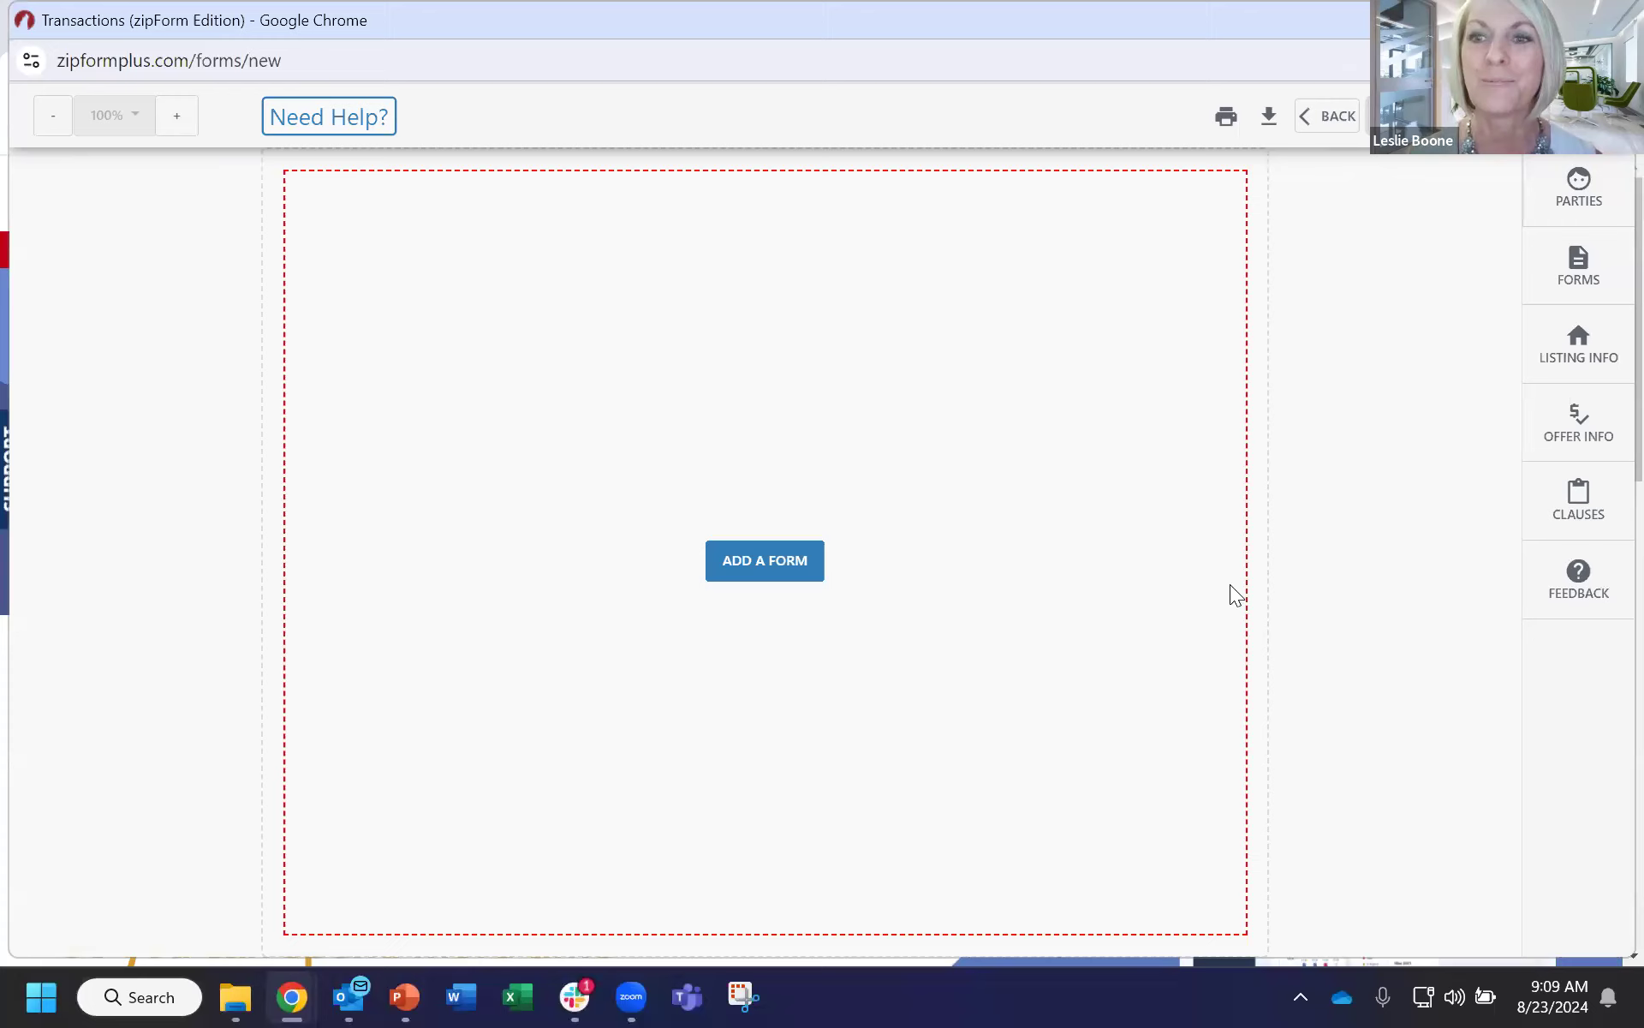
{"action": "left_click", "coordinate": [764, 572]}
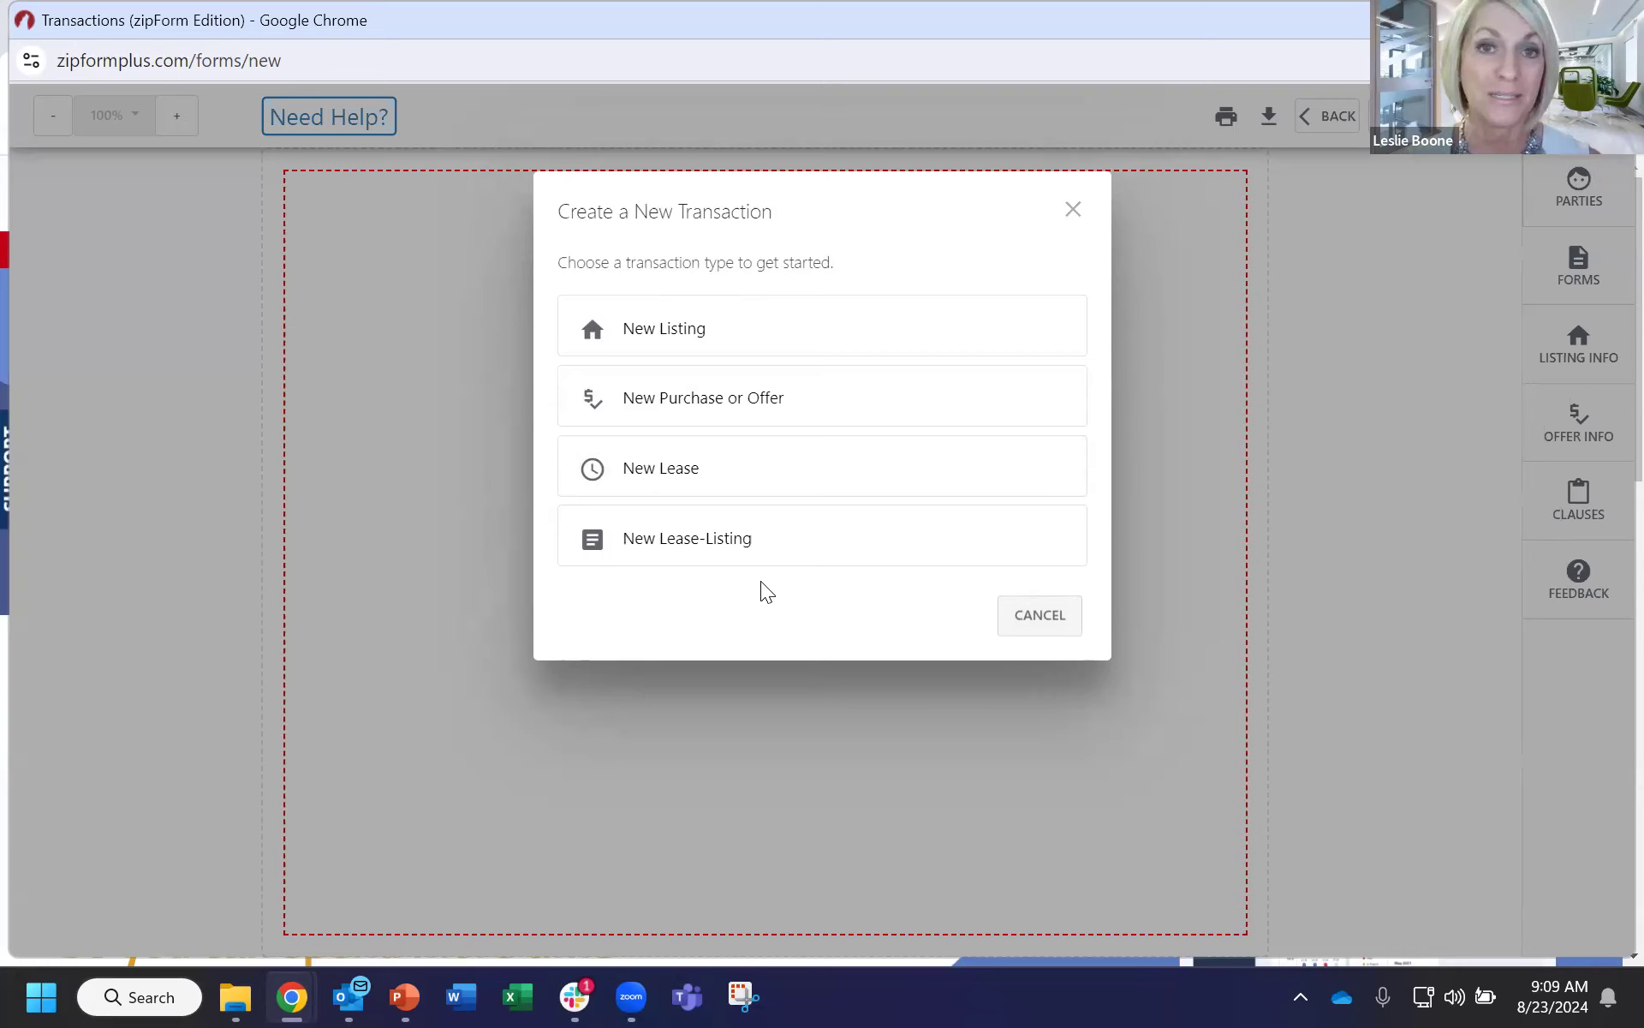
{"action": "left_click", "coordinate": [1058, 638]}
{"action": "left_click", "coordinate": [1323, 118]}
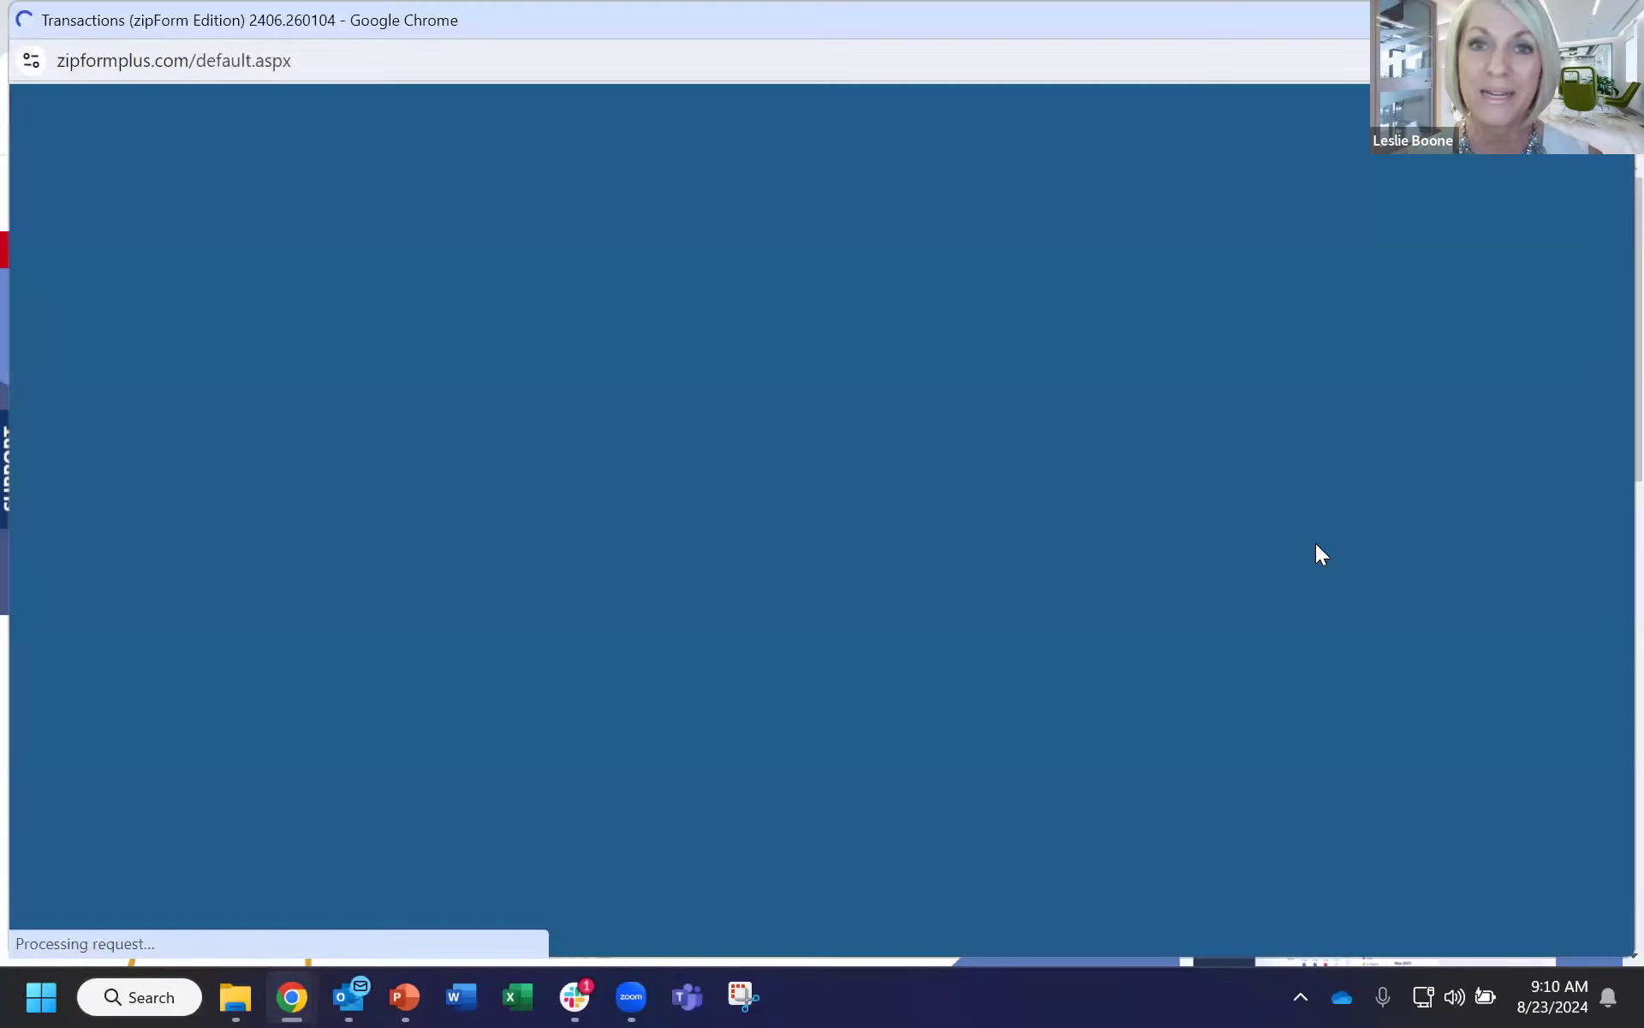
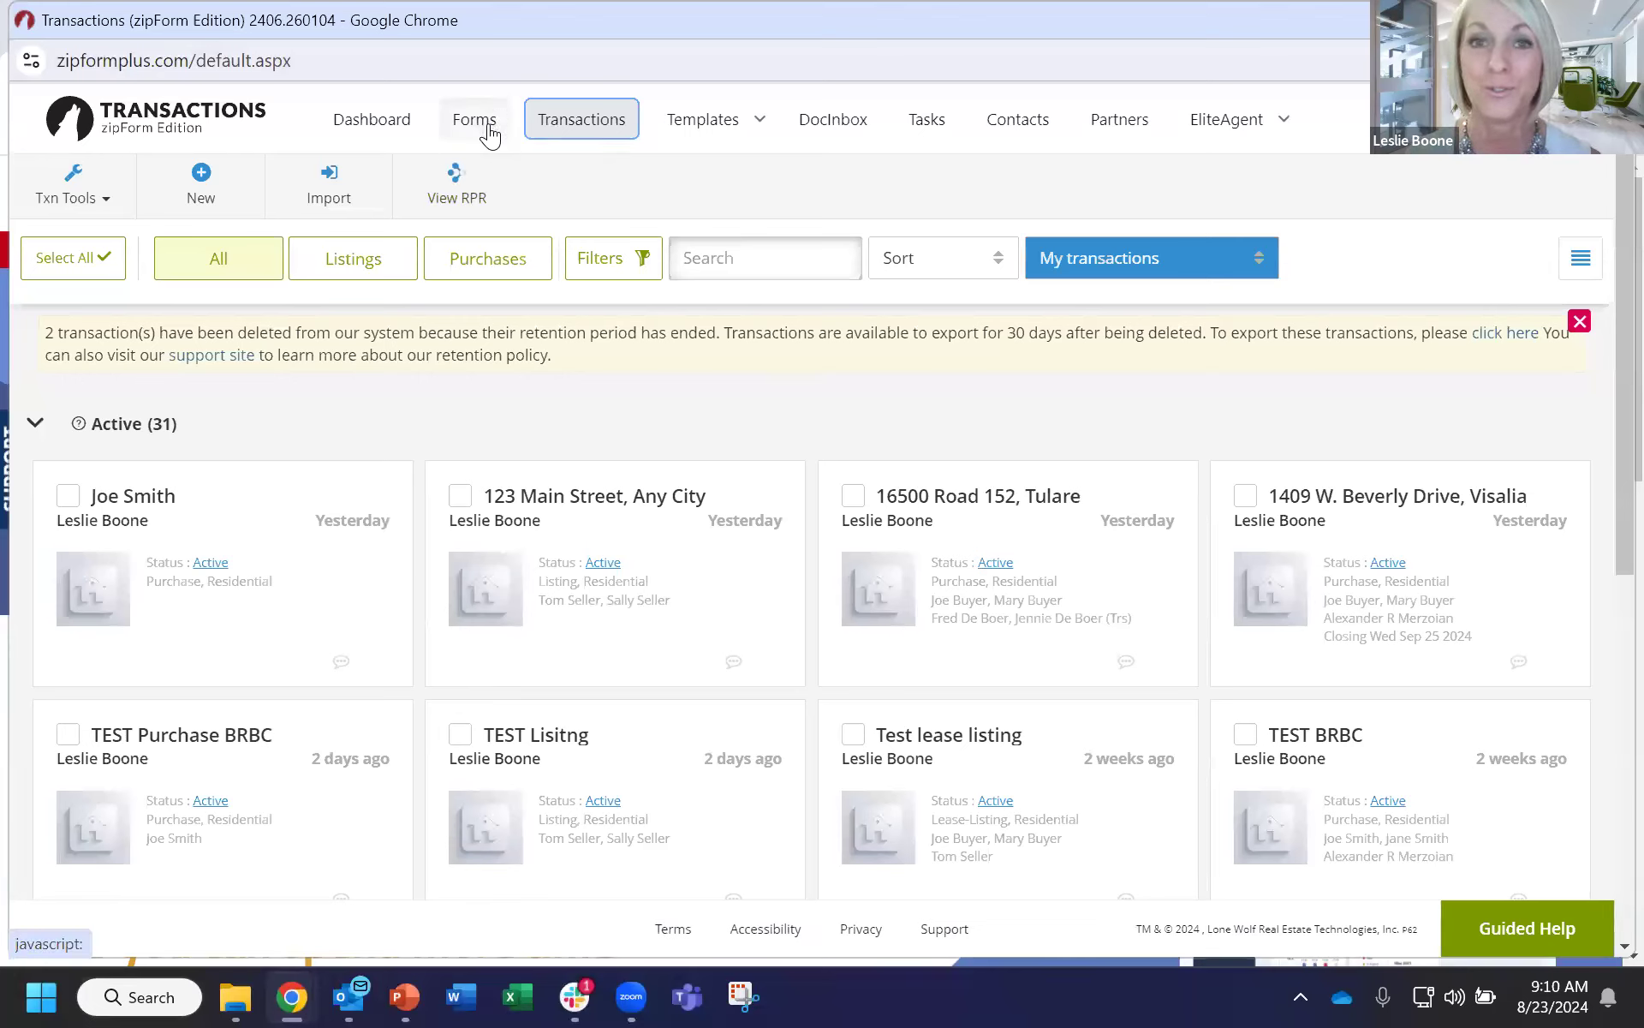
Open the first active residential purchase transaction in the transactions list.
{"action": "left_click", "coordinate": [216, 194]}
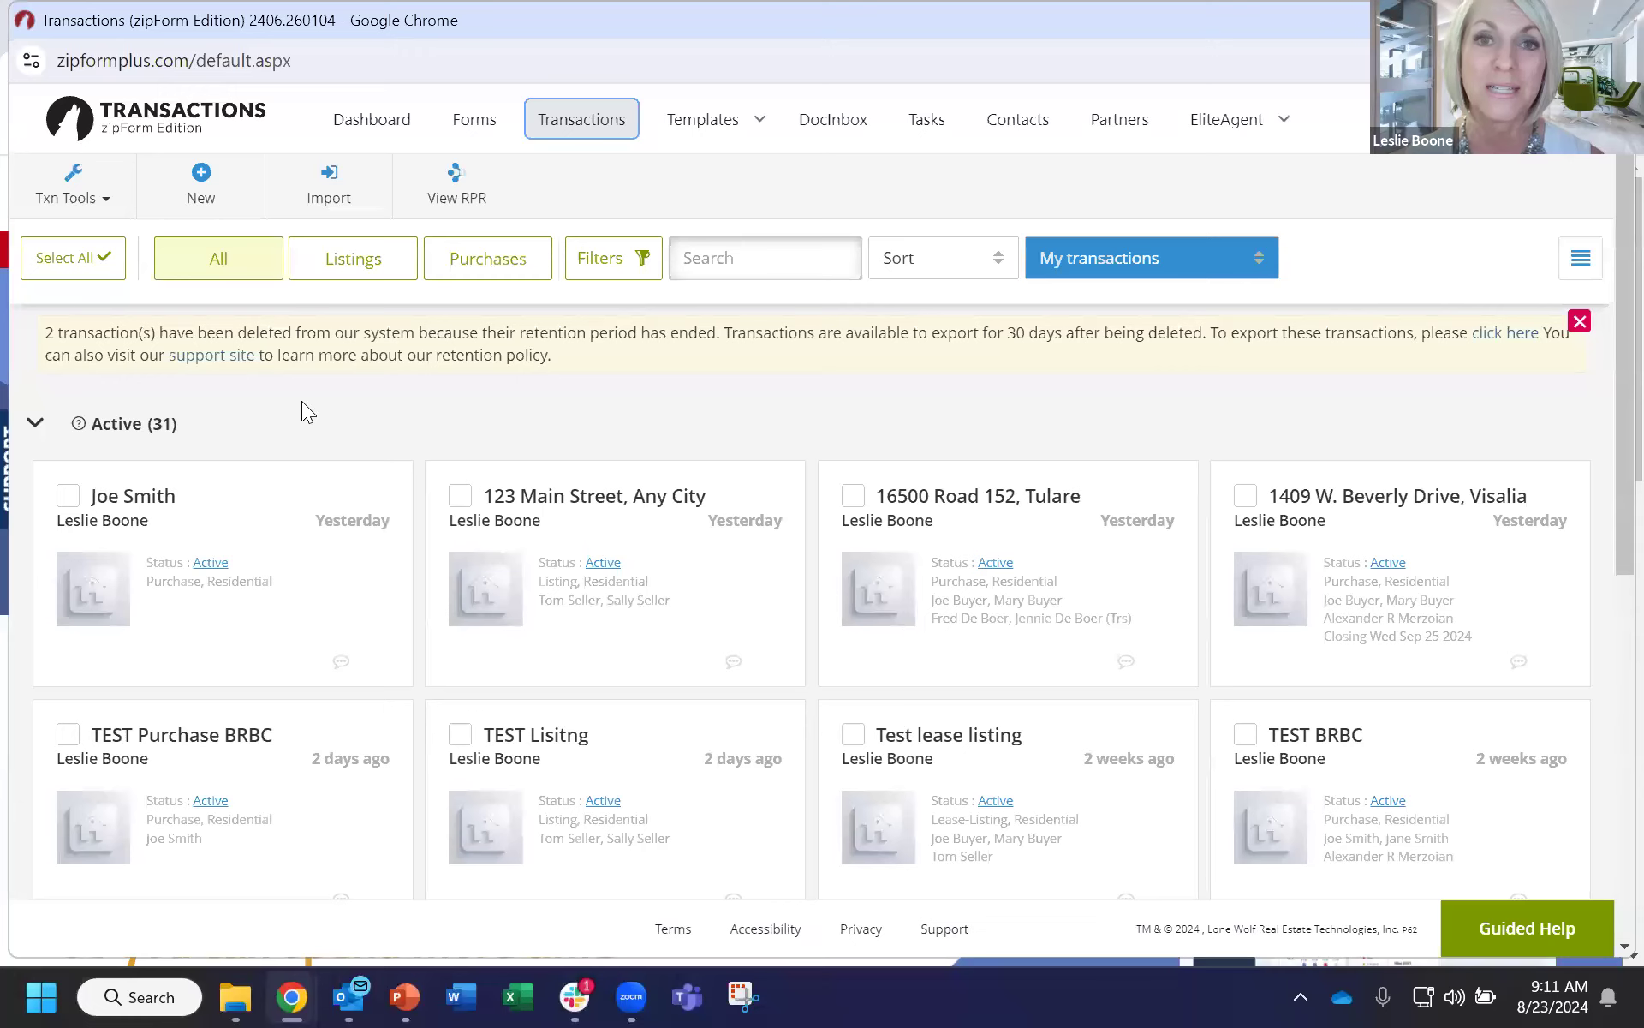
{"action": "left_click", "coordinate": [200, 516]}
{"action": "left_click", "coordinate": [186, 588]}
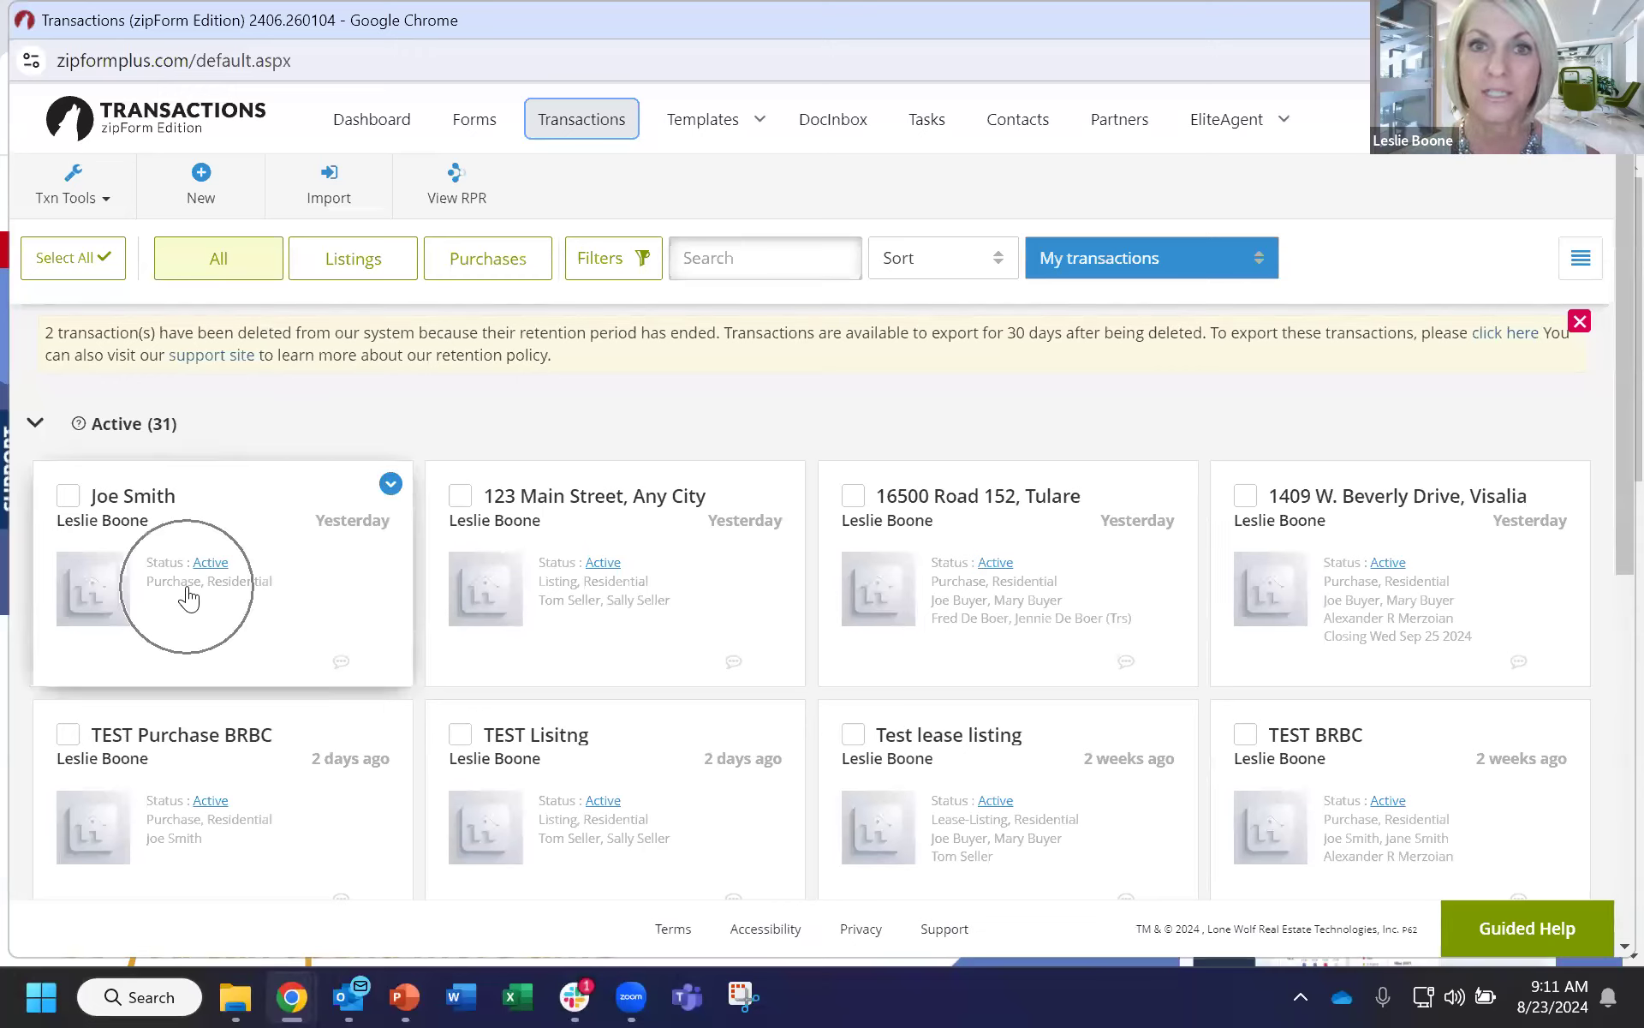
{"action": "left_click", "coordinate": [155, 506]}
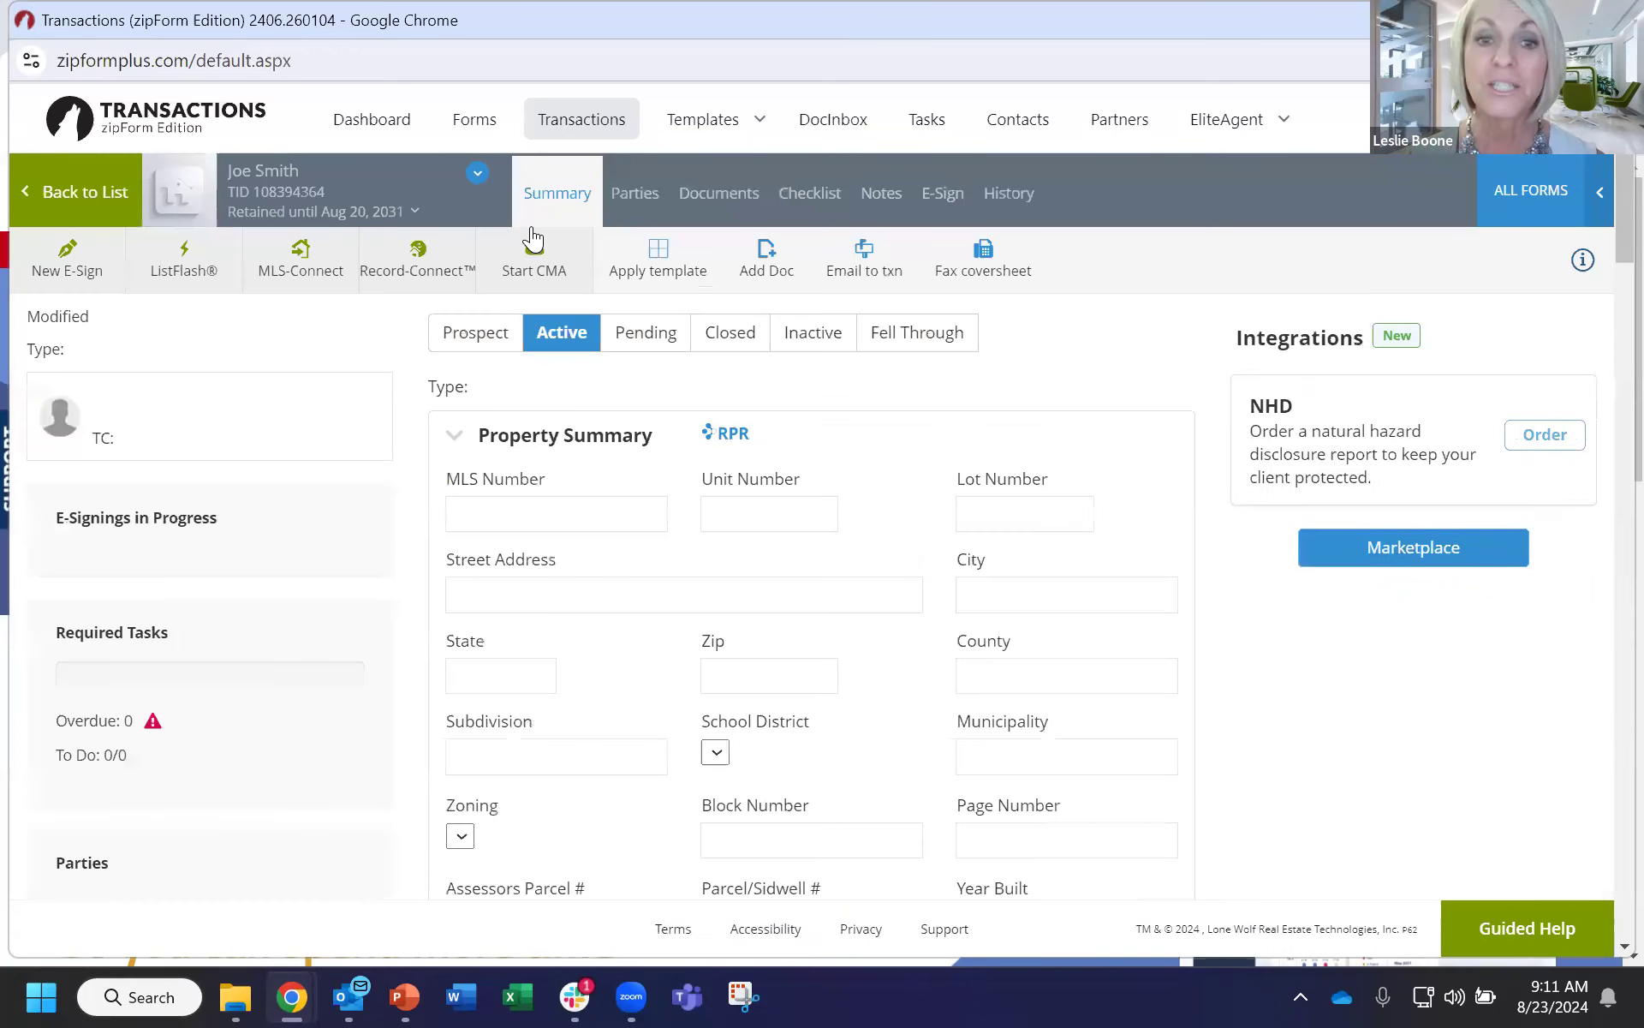
View the transaction's property summary and open the Buyer Representation and Broker Compensation Agreement from its documents.
{"action": "left_click", "coordinate": [561, 210]}
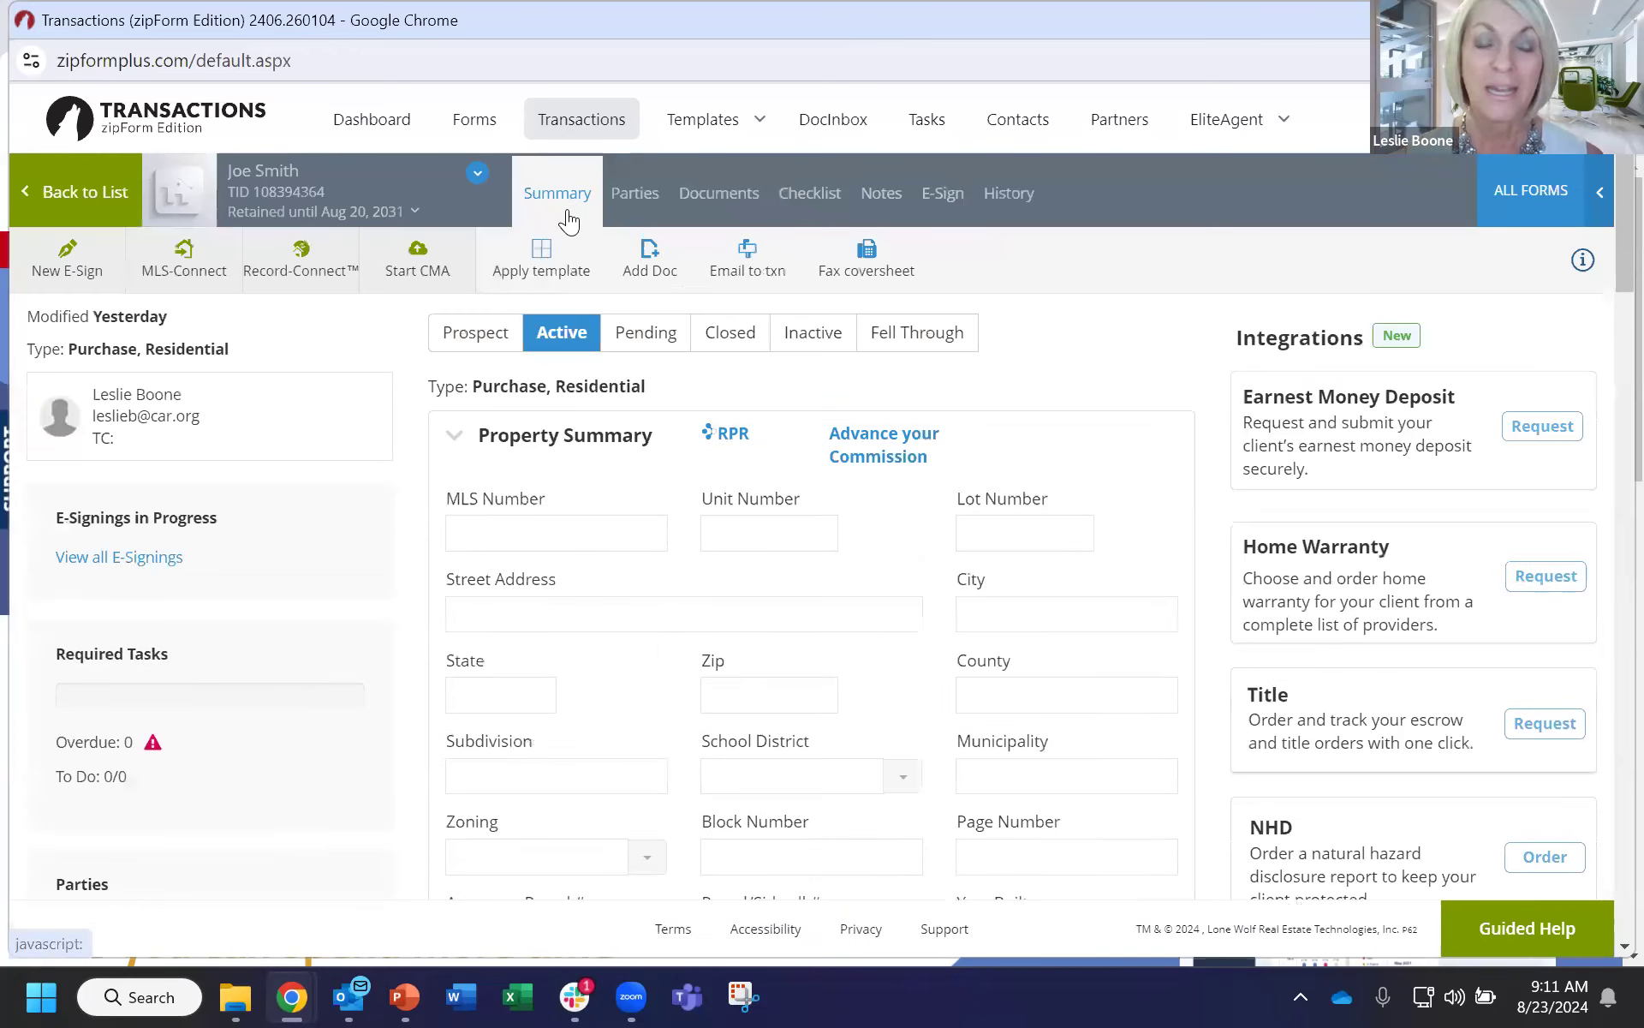
{"action": "left_click", "coordinate": [568, 221]}
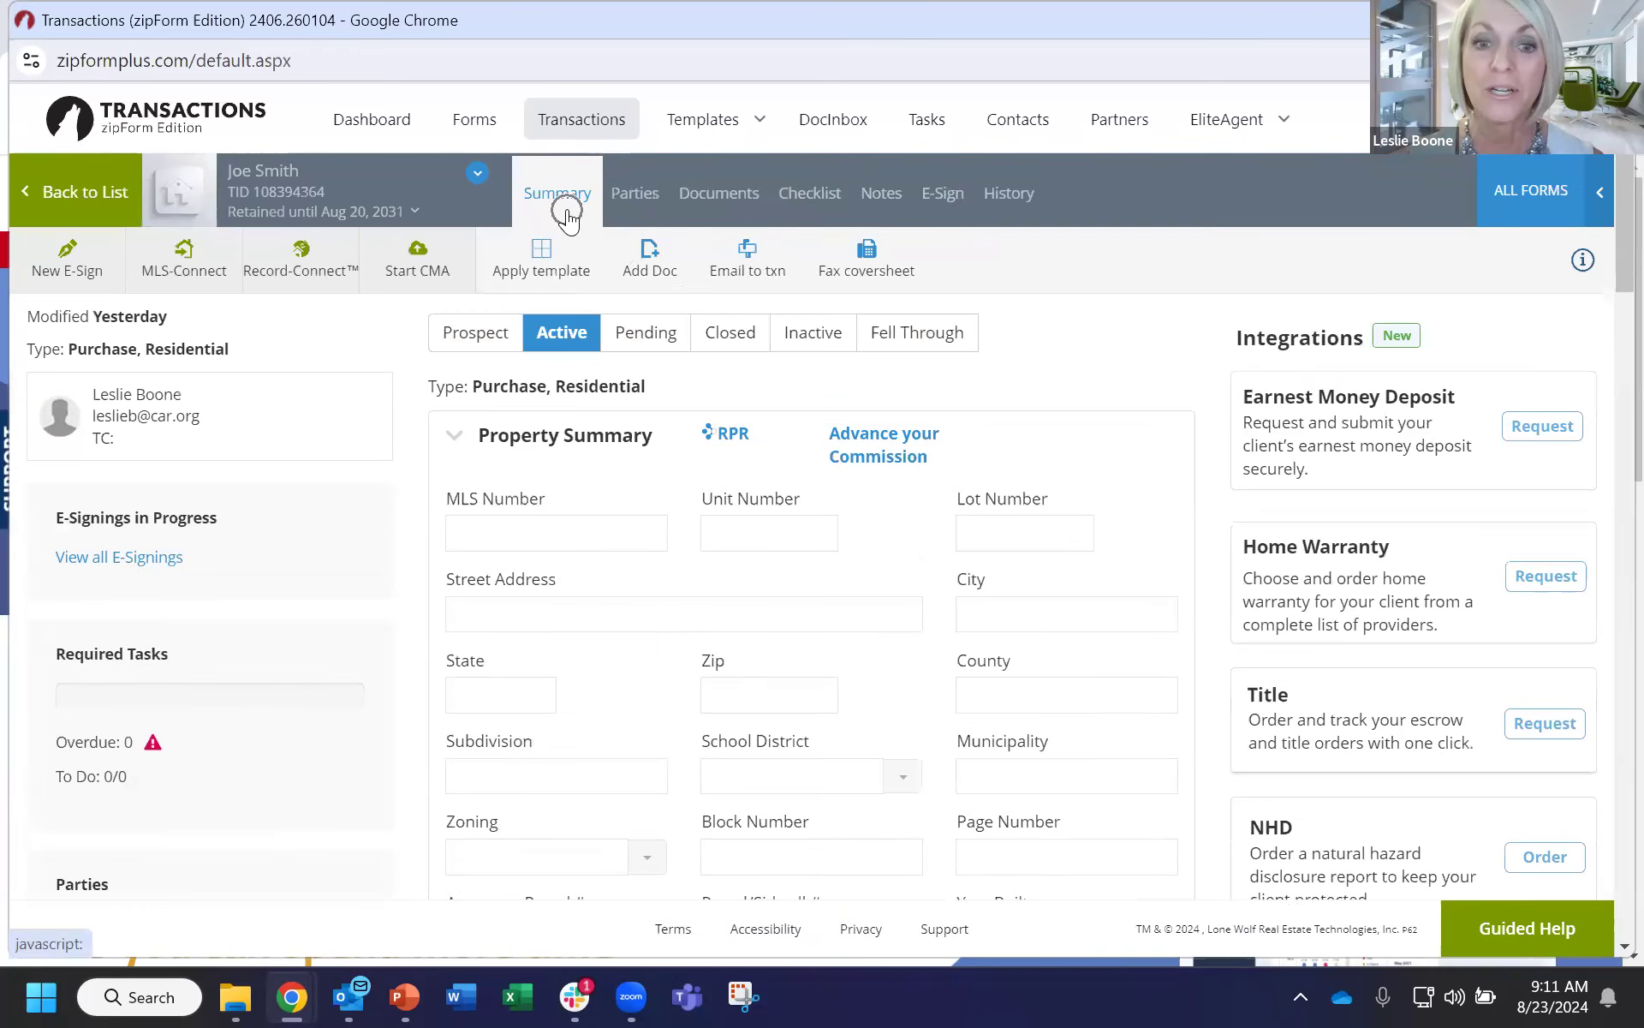
{"action": "left_click", "coordinate": [591, 624]}
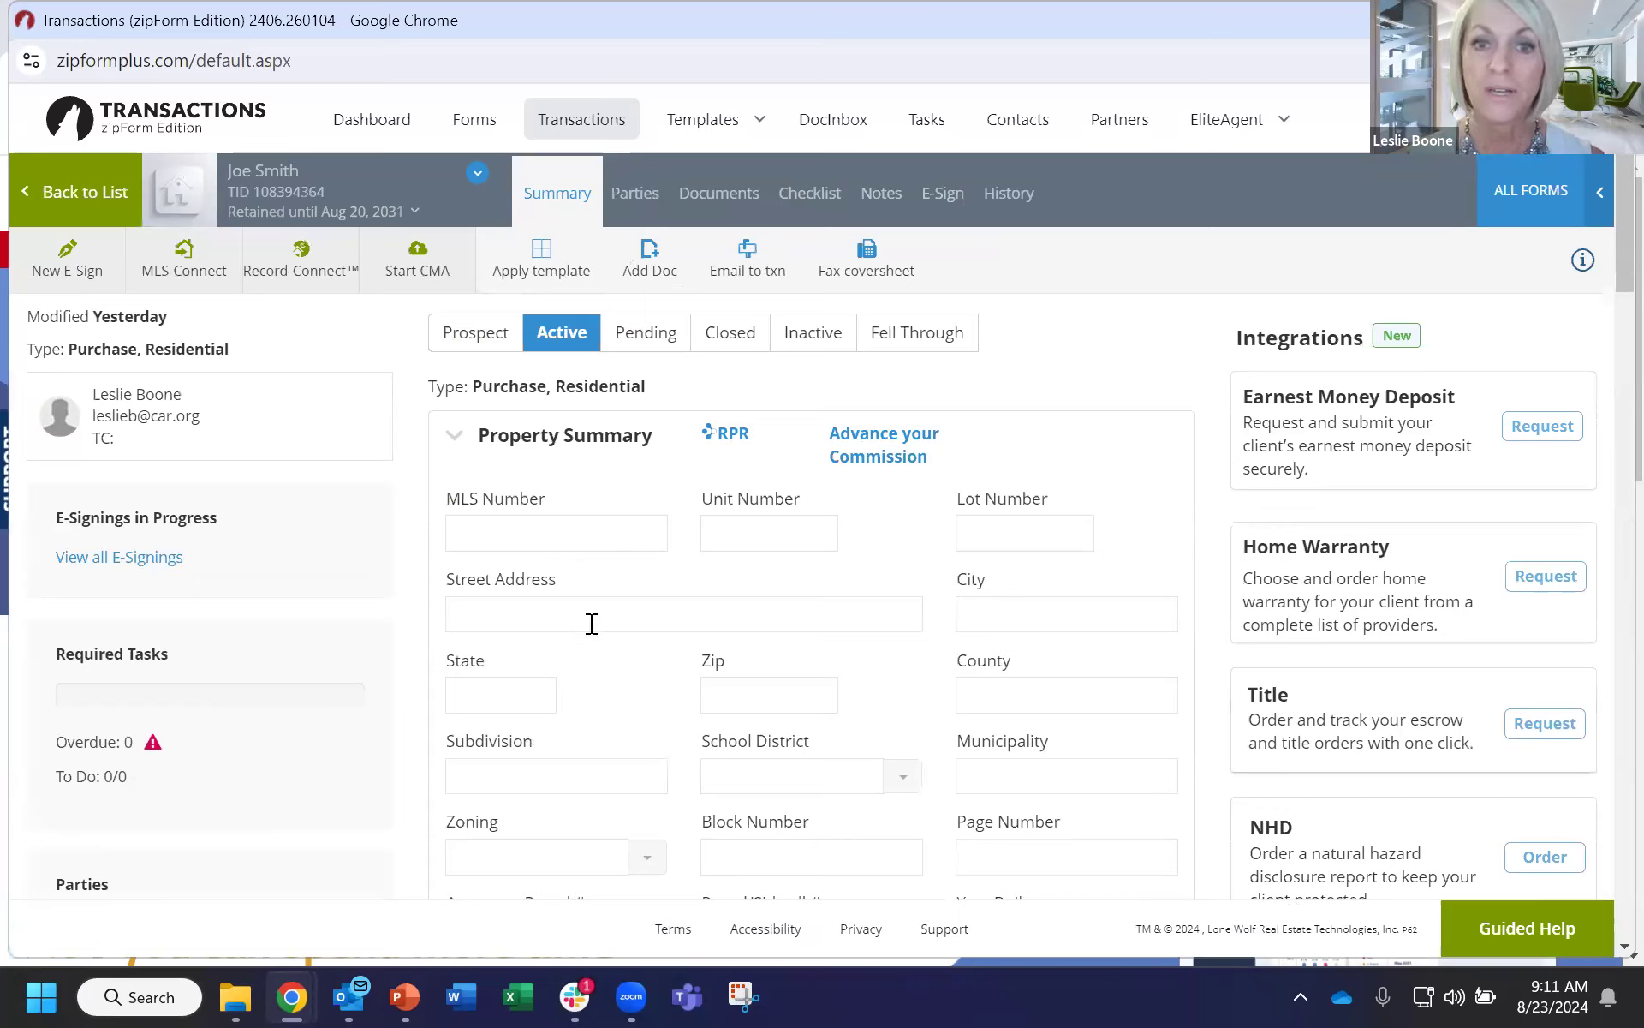
{"action": "left_click", "coordinate": [728, 195]}
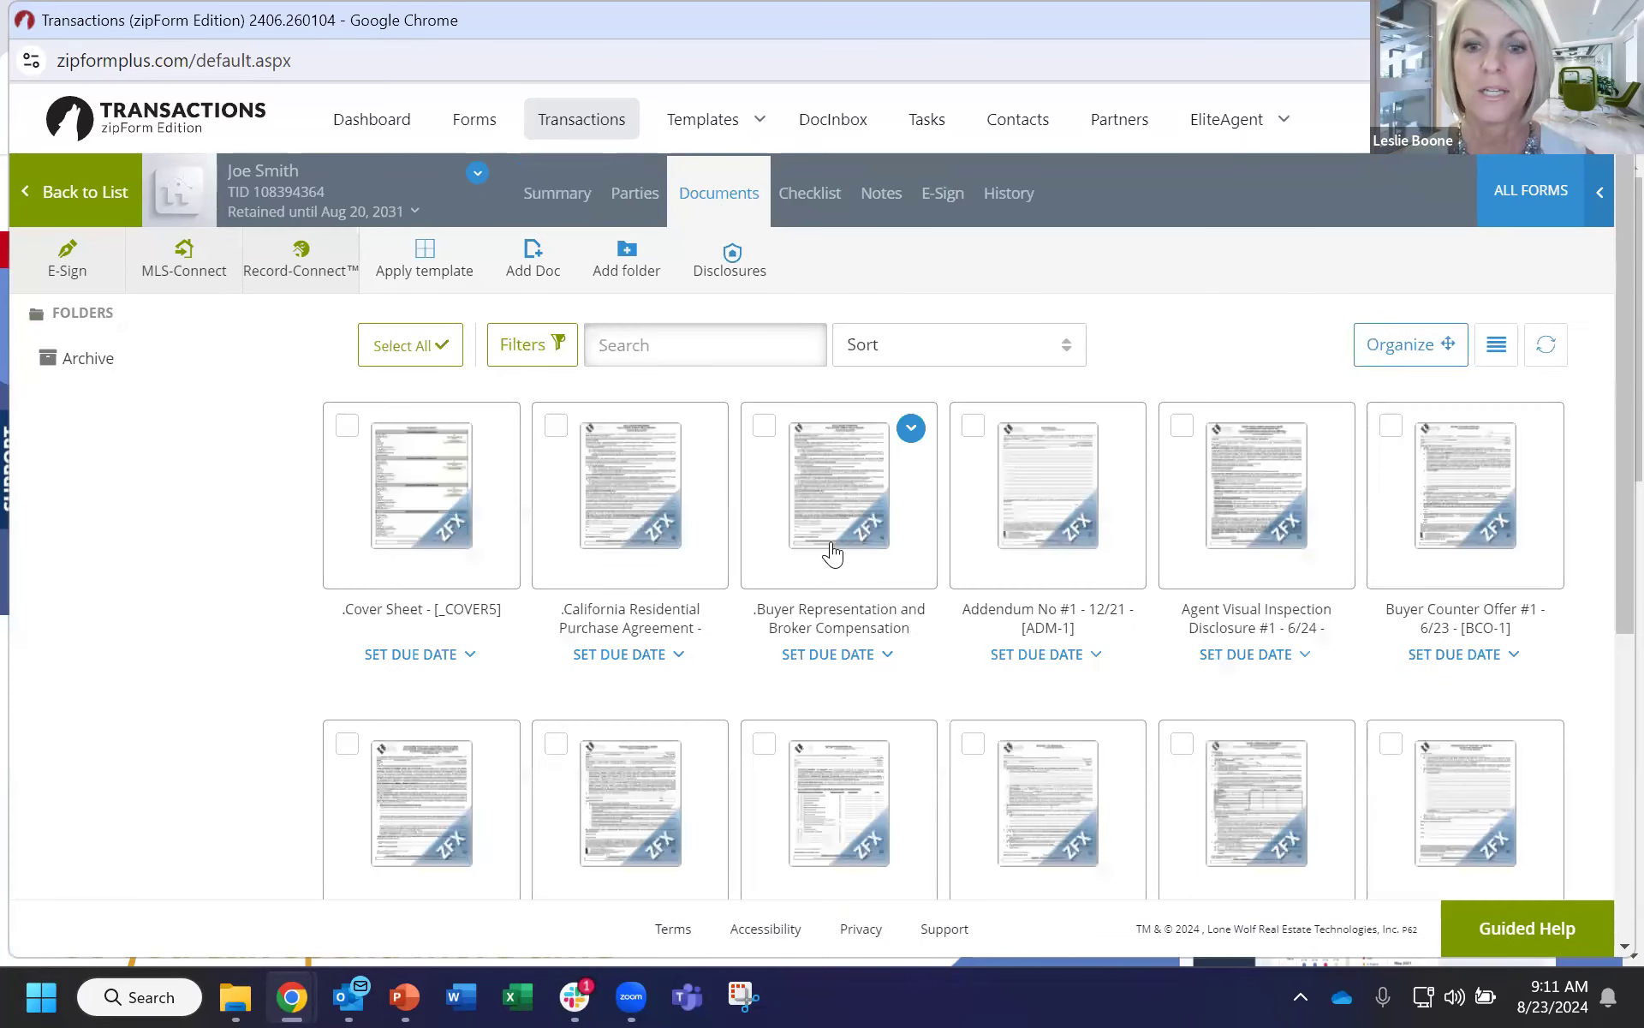
{"action": "left_click", "coordinate": [837, 520]}
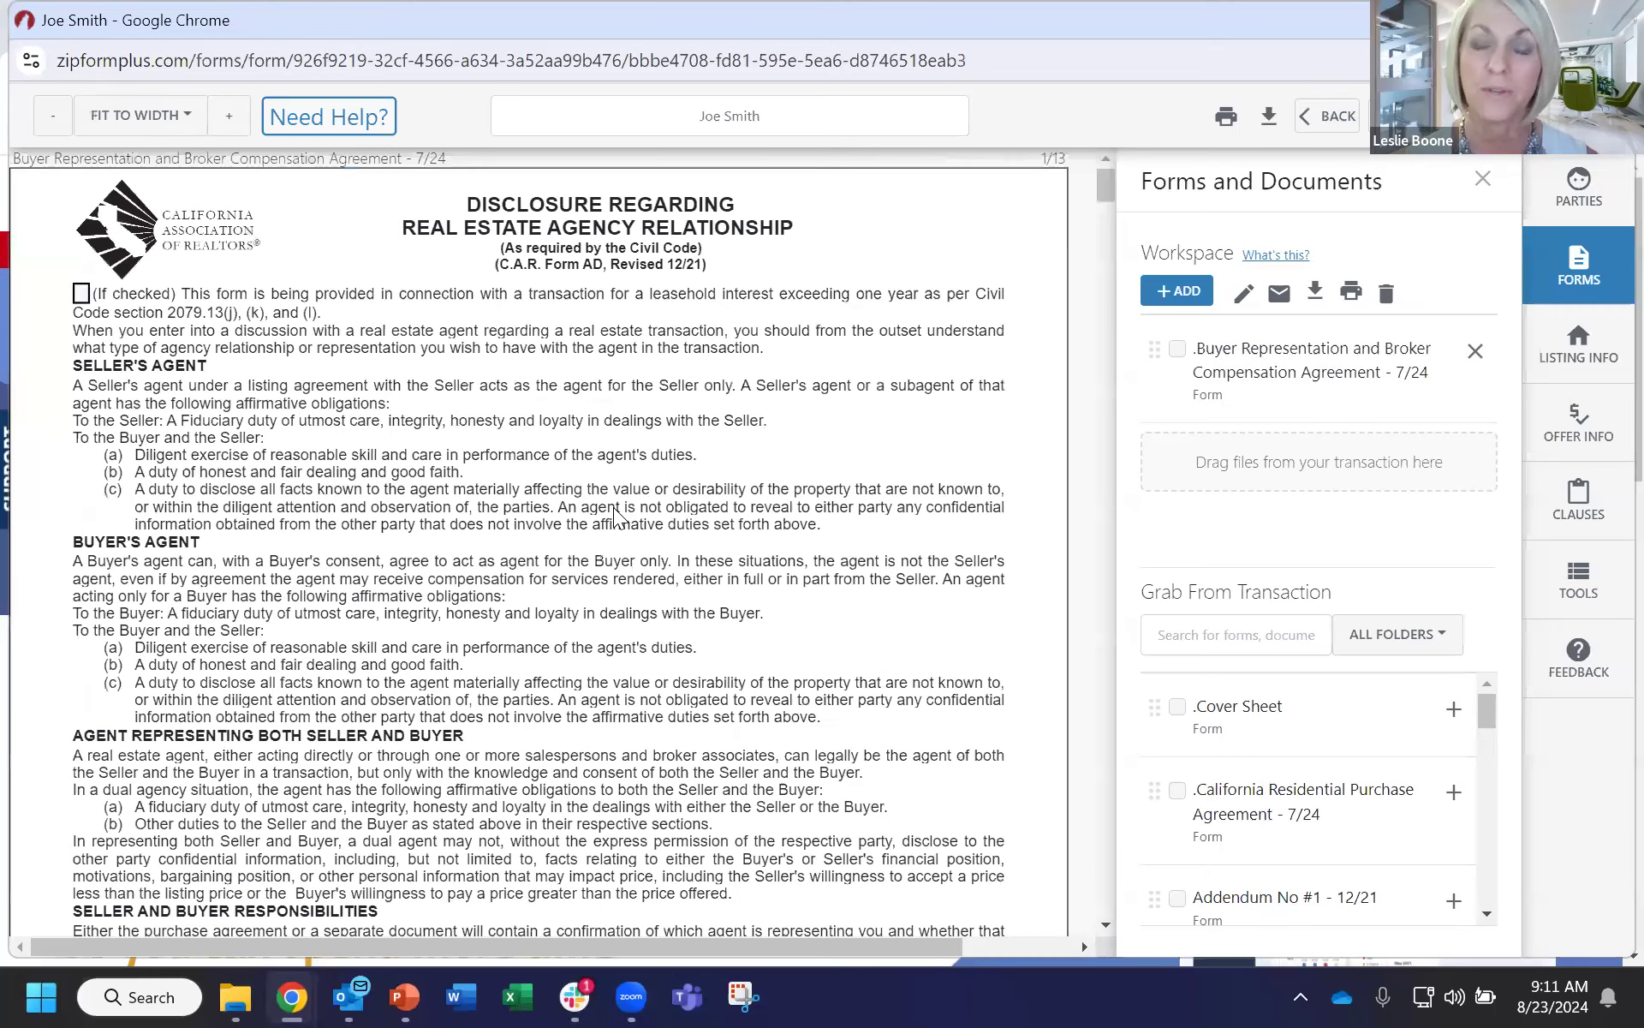
Review the agreement's pages, from the agency disclosure to the property address line of the Buyer's Investigation Advisory.
{"action": "scroll", "coordinate": [615, 514], "scroll_direction": "down", "scroll_amount": 10}
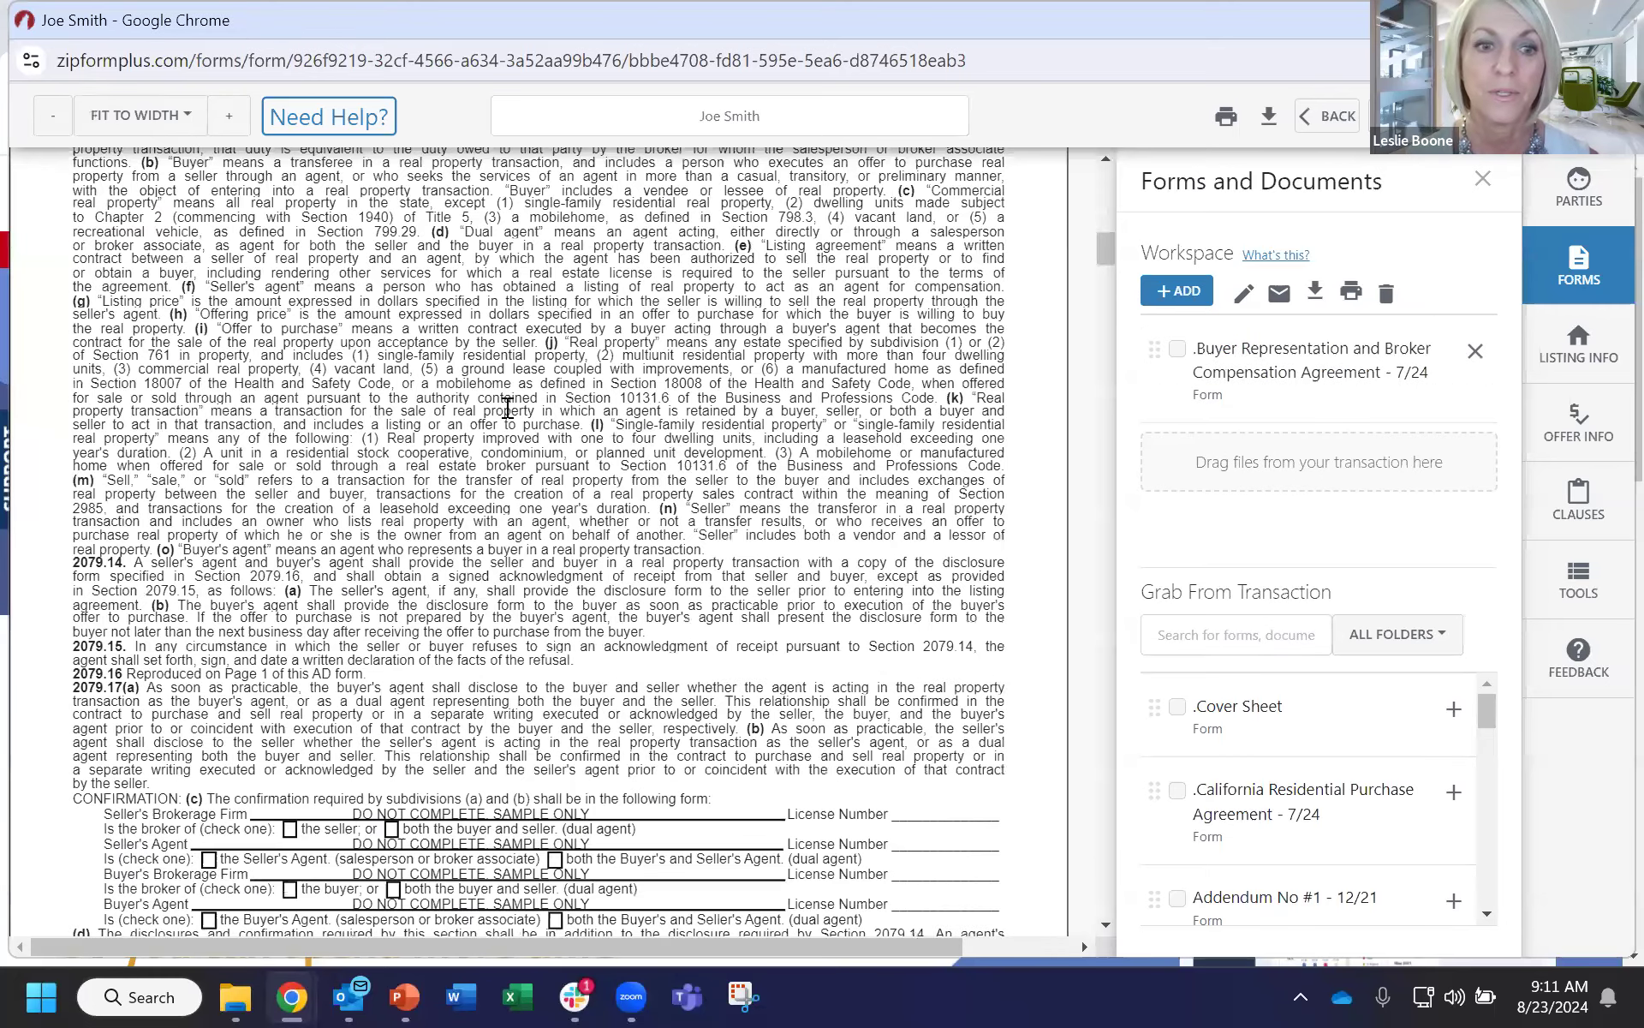
{"action": "scroll", "coordinate": [601, 540], "scroll_direction": "down", "scroll_amount": 10}
{"action": "scroll", "coordinate": [625, 528], "scroll_direction": "down", "scroll_amount": 10}
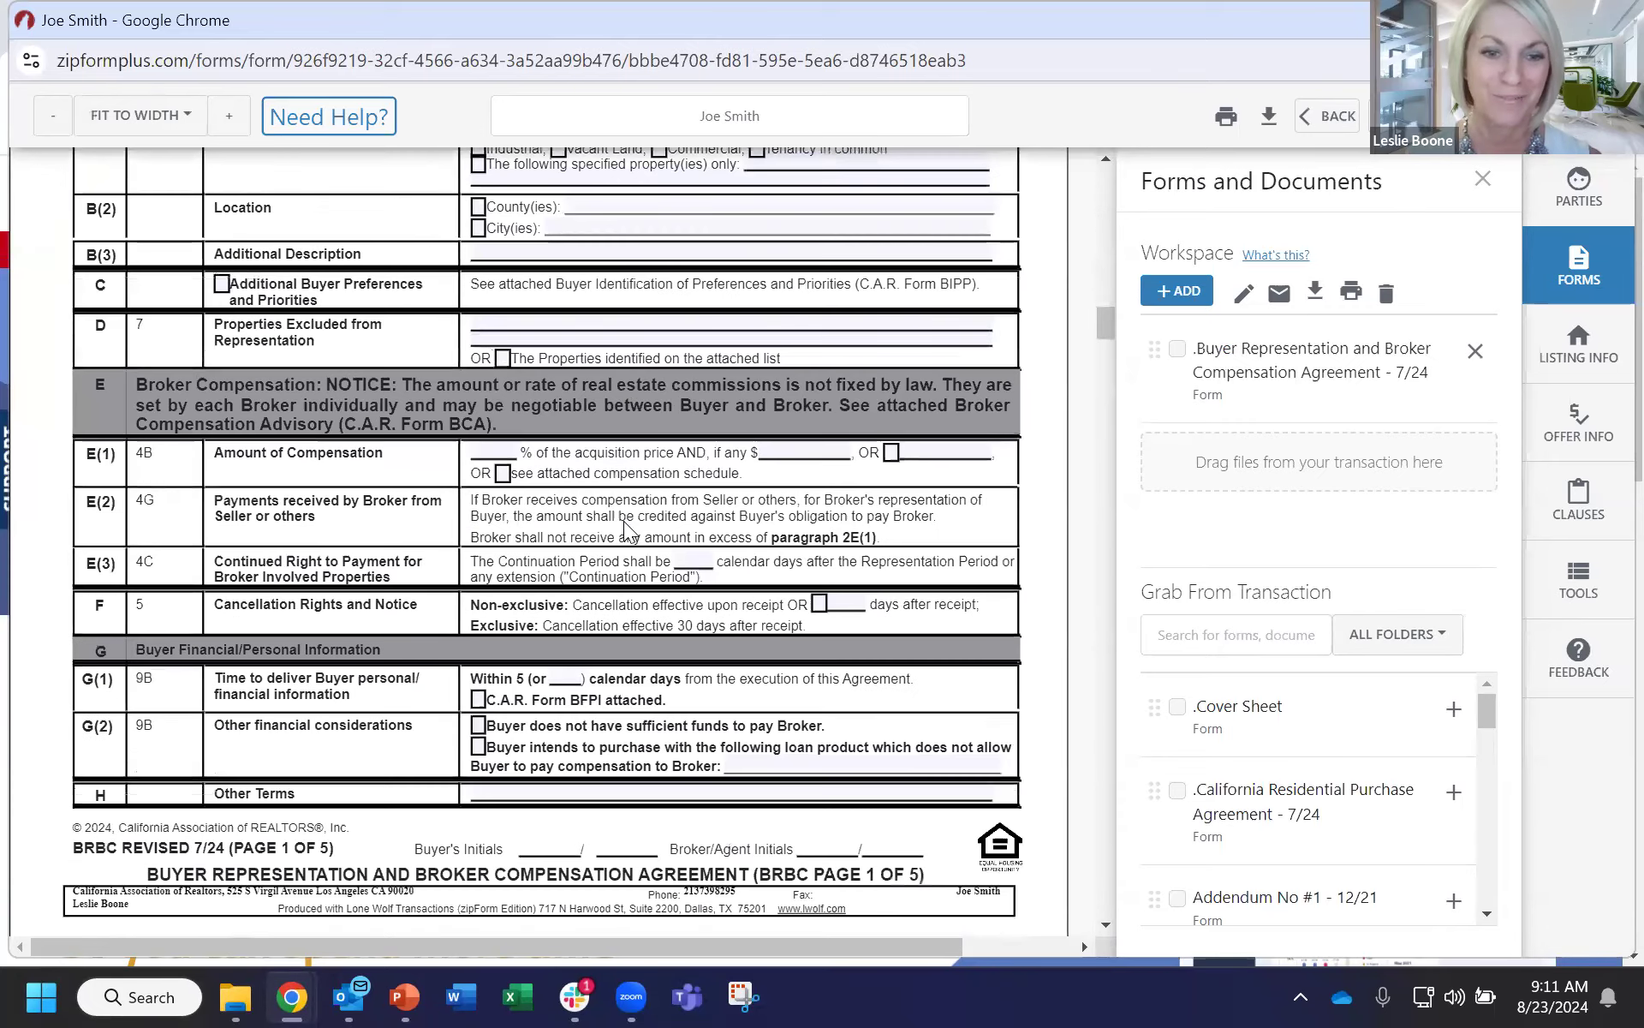
{"action": "scroll", "coordinate": [630, 530], "scroll_direction": "down", "scroll_amount": 1}
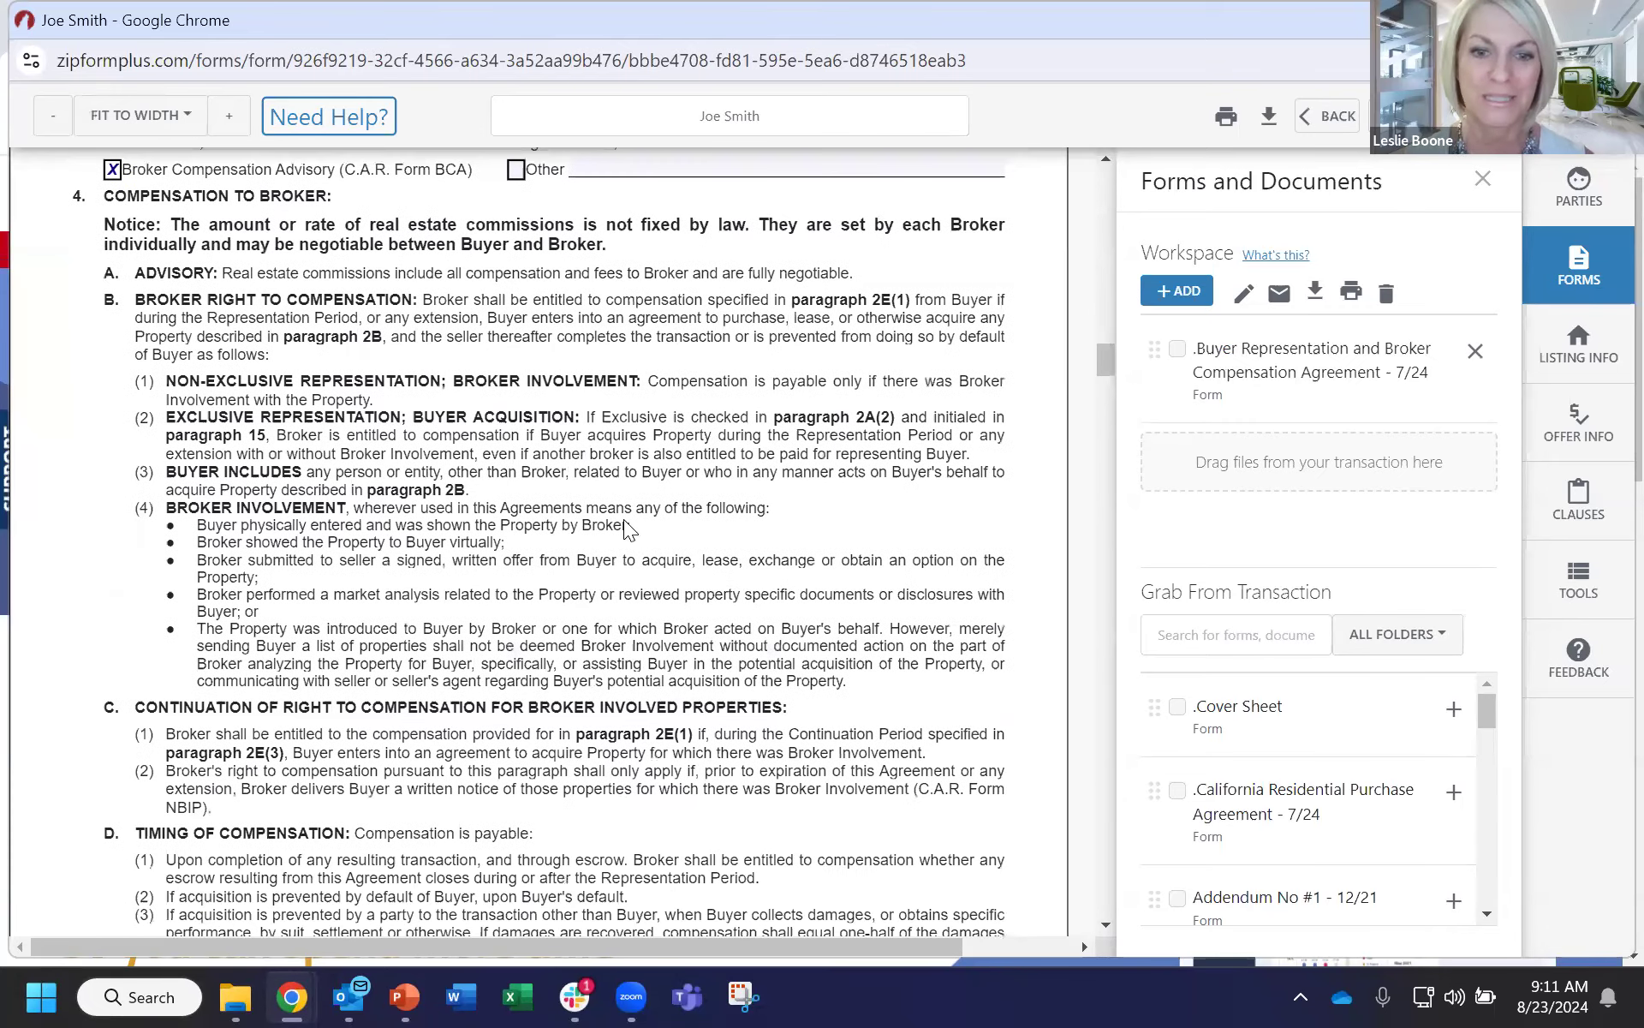
{"action": "scroll", "coordinate": [629, 531], "scroll_direction": "down", "scroll_amount": 8}
{"action": "scroll", "coordinate": [626, 529], "scroll_direction": "down", "scroll_amount": 15}
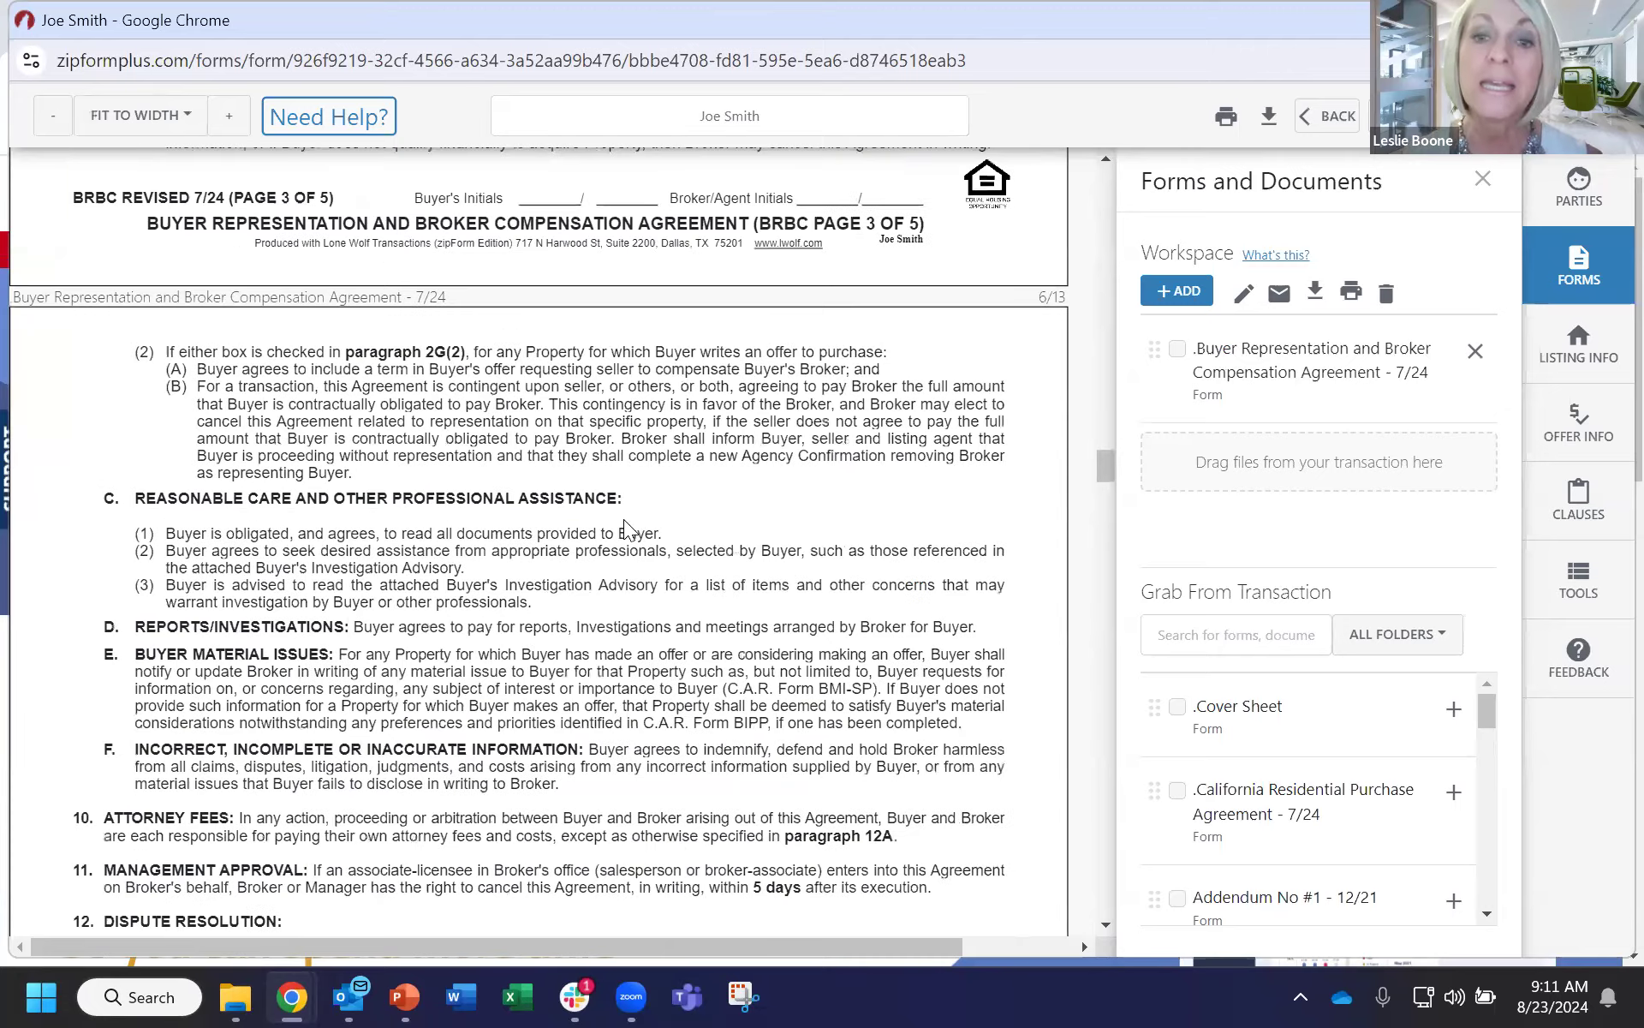
{"action": "scroll", "coordinate": [625, 528], "scroll_direction": "down", "scroll_amount": 5}
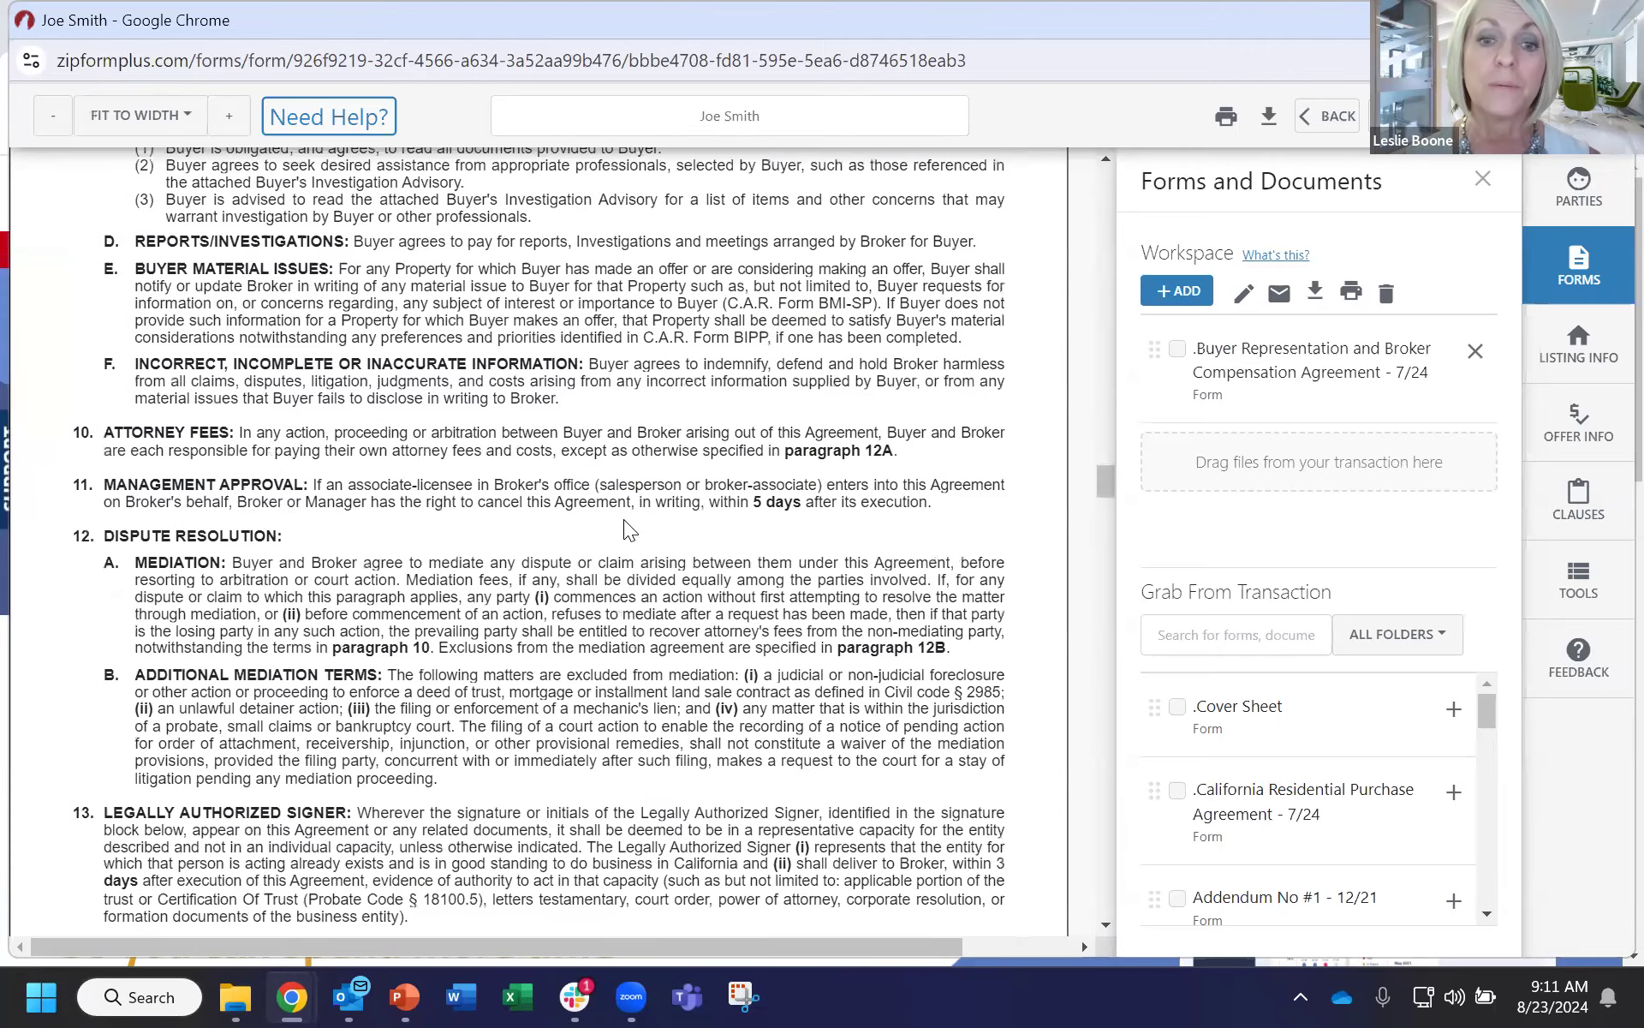
{"action": "scroll", "coordinate": [630, 530], "scroll_direction": "down", "scroll_amount": 20}
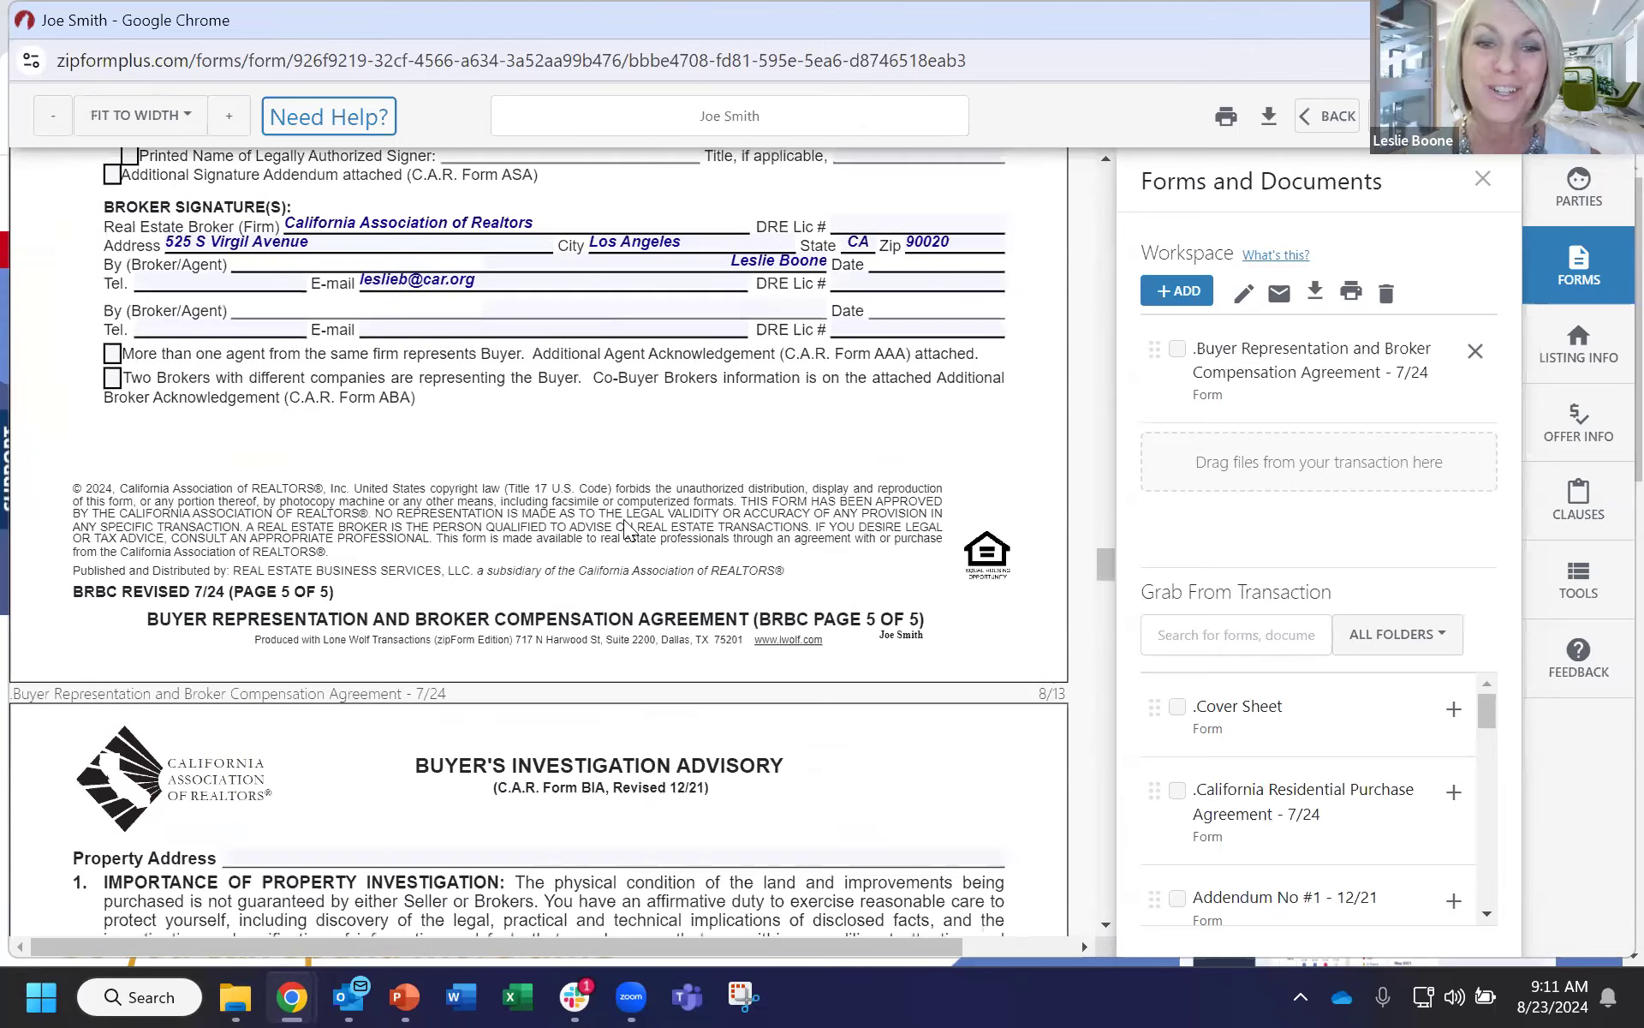
{"action": "scroll", "coordinate": [626, 529], "scroll_direction": "down", "scroll_amount": 5}
{"action": "scroll", "coordinate": [584, 424], "scroll_direction": "down", "scroll_amount": 1}
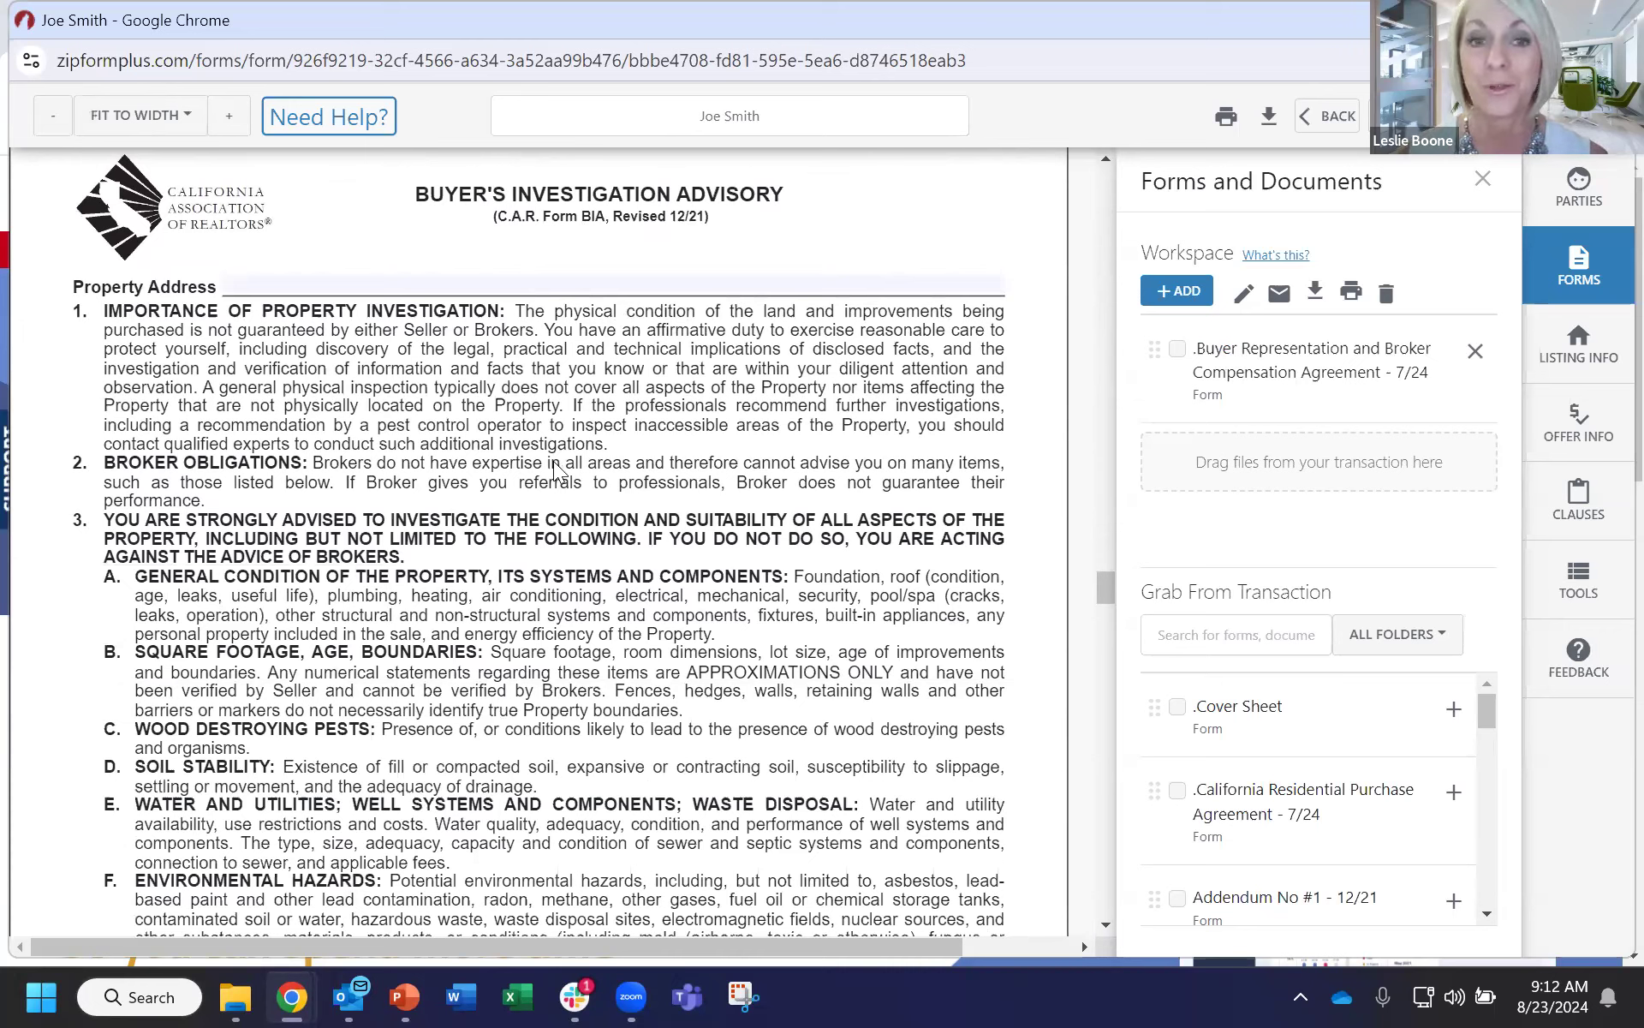
{"action": "left_click", "coordinate": [614, 292]}
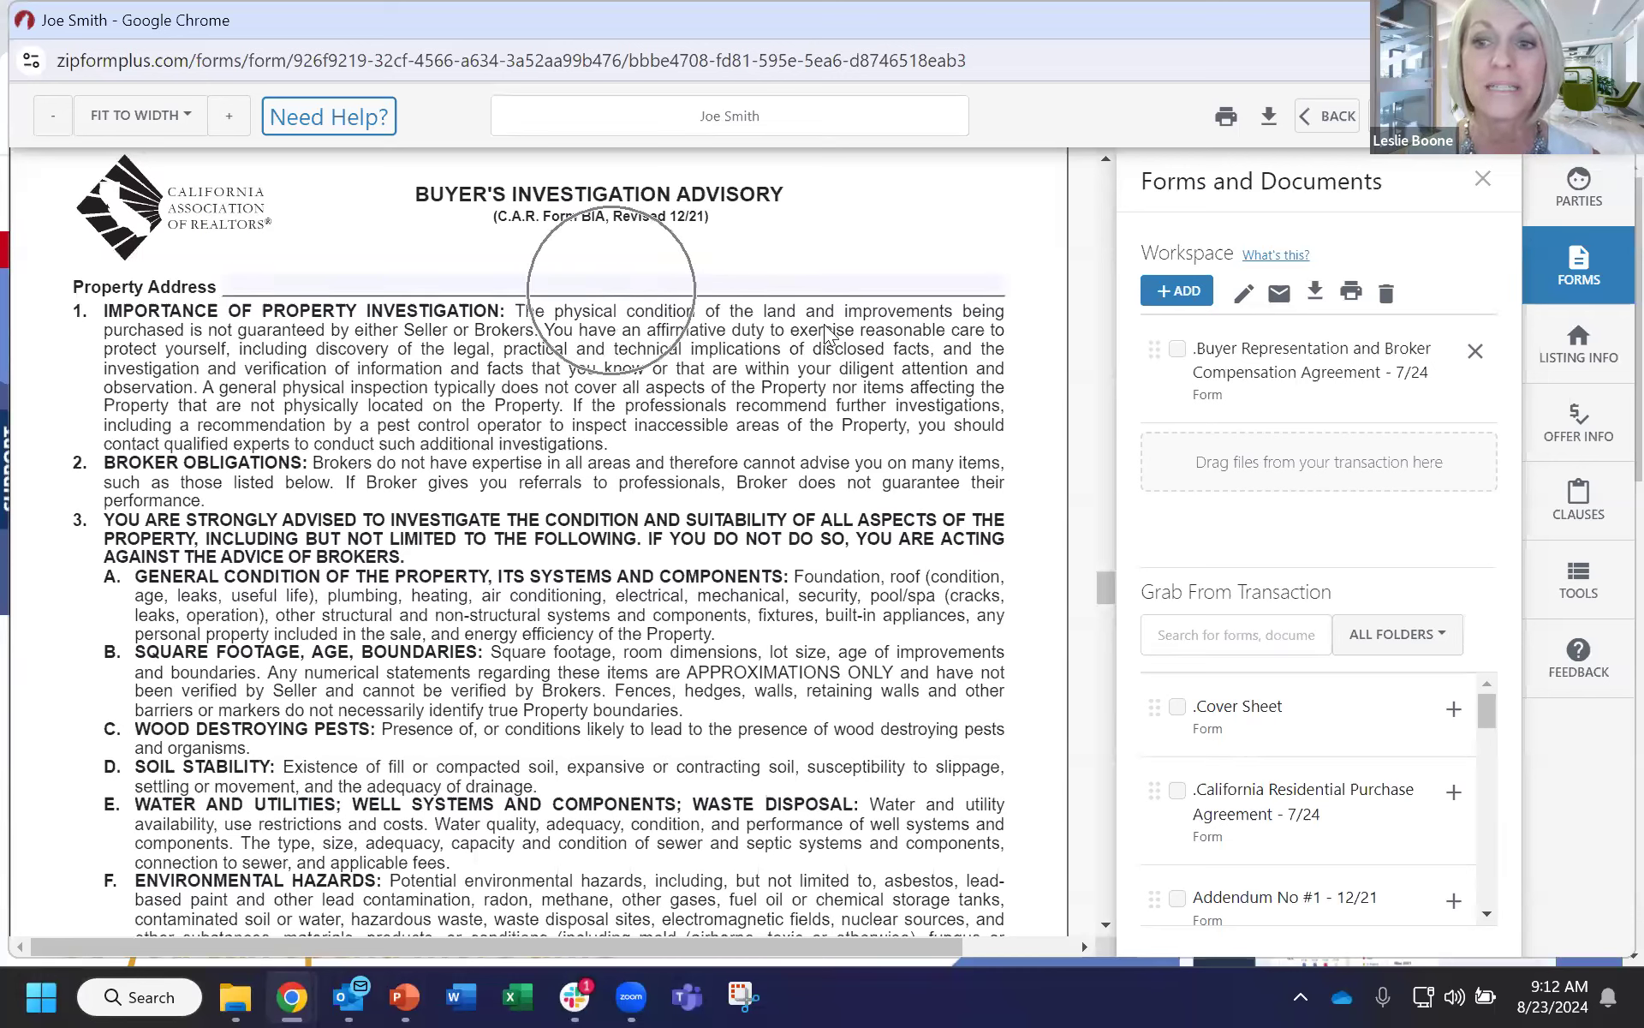
Leave the Buyer Representation and Broker Compensation Agreement with its changes saved, and return to the transaction's documents.
{"action": "left_click", "coordinate": [1514, 107]}
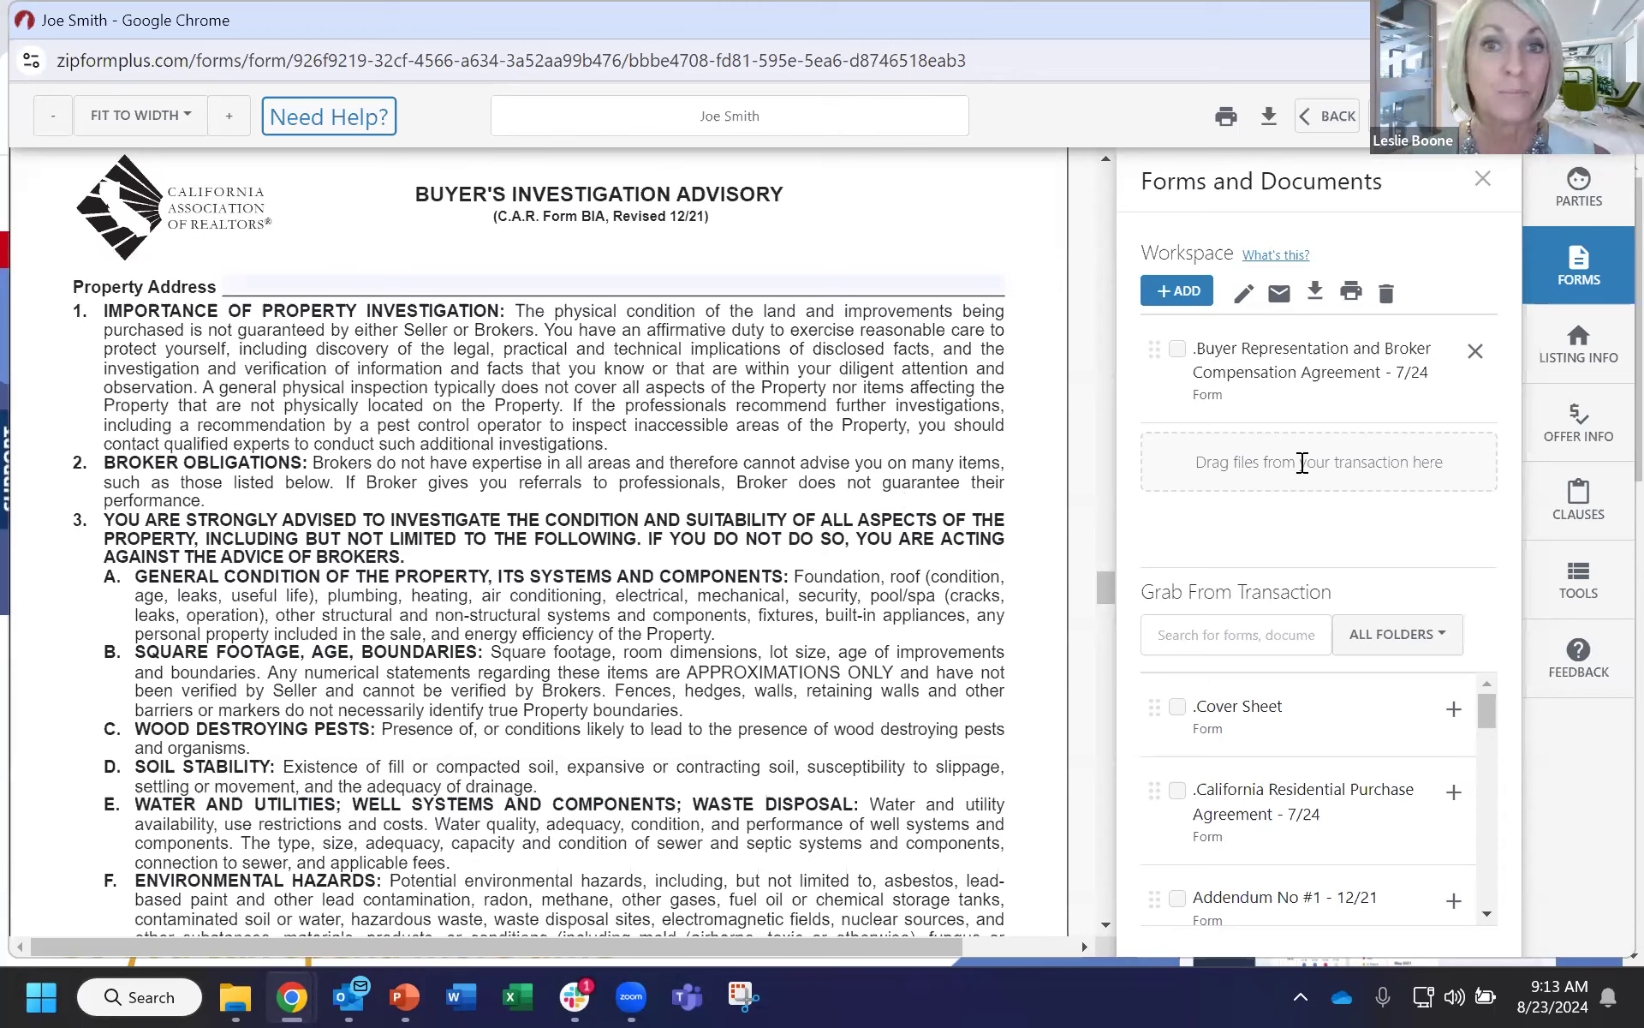
{"action": "left_click", "coordinate": [1326, 130]}
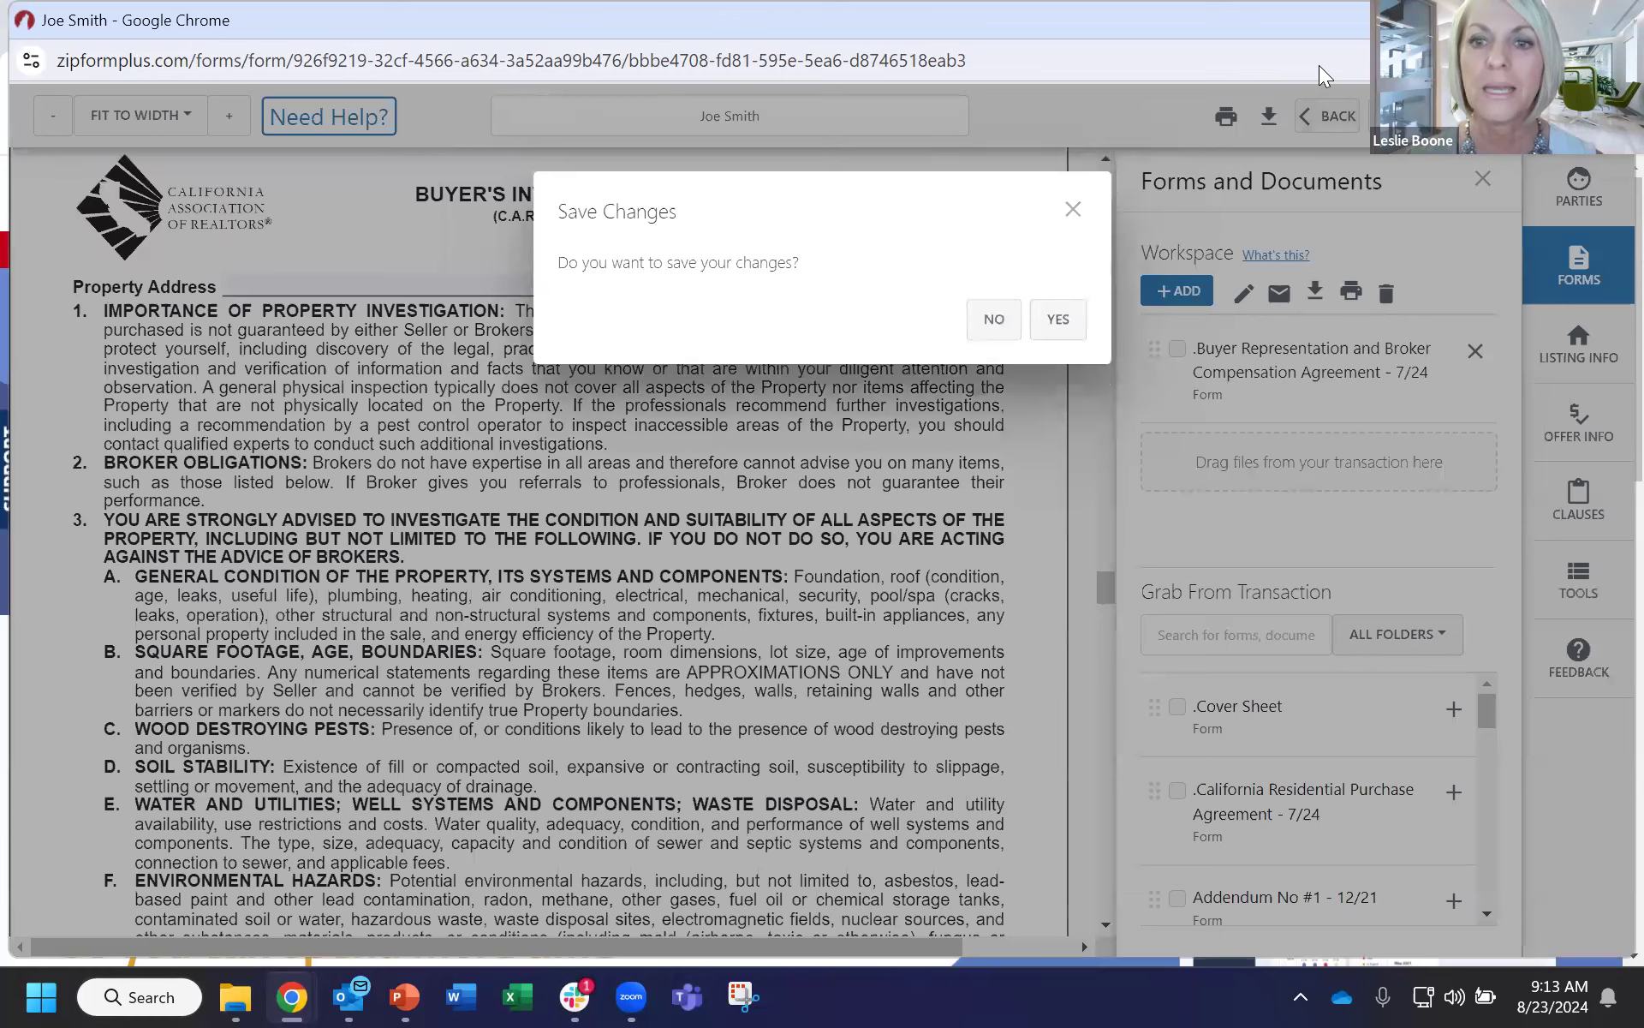
{"action": "left_click", "coordinate": [1059, 334]}
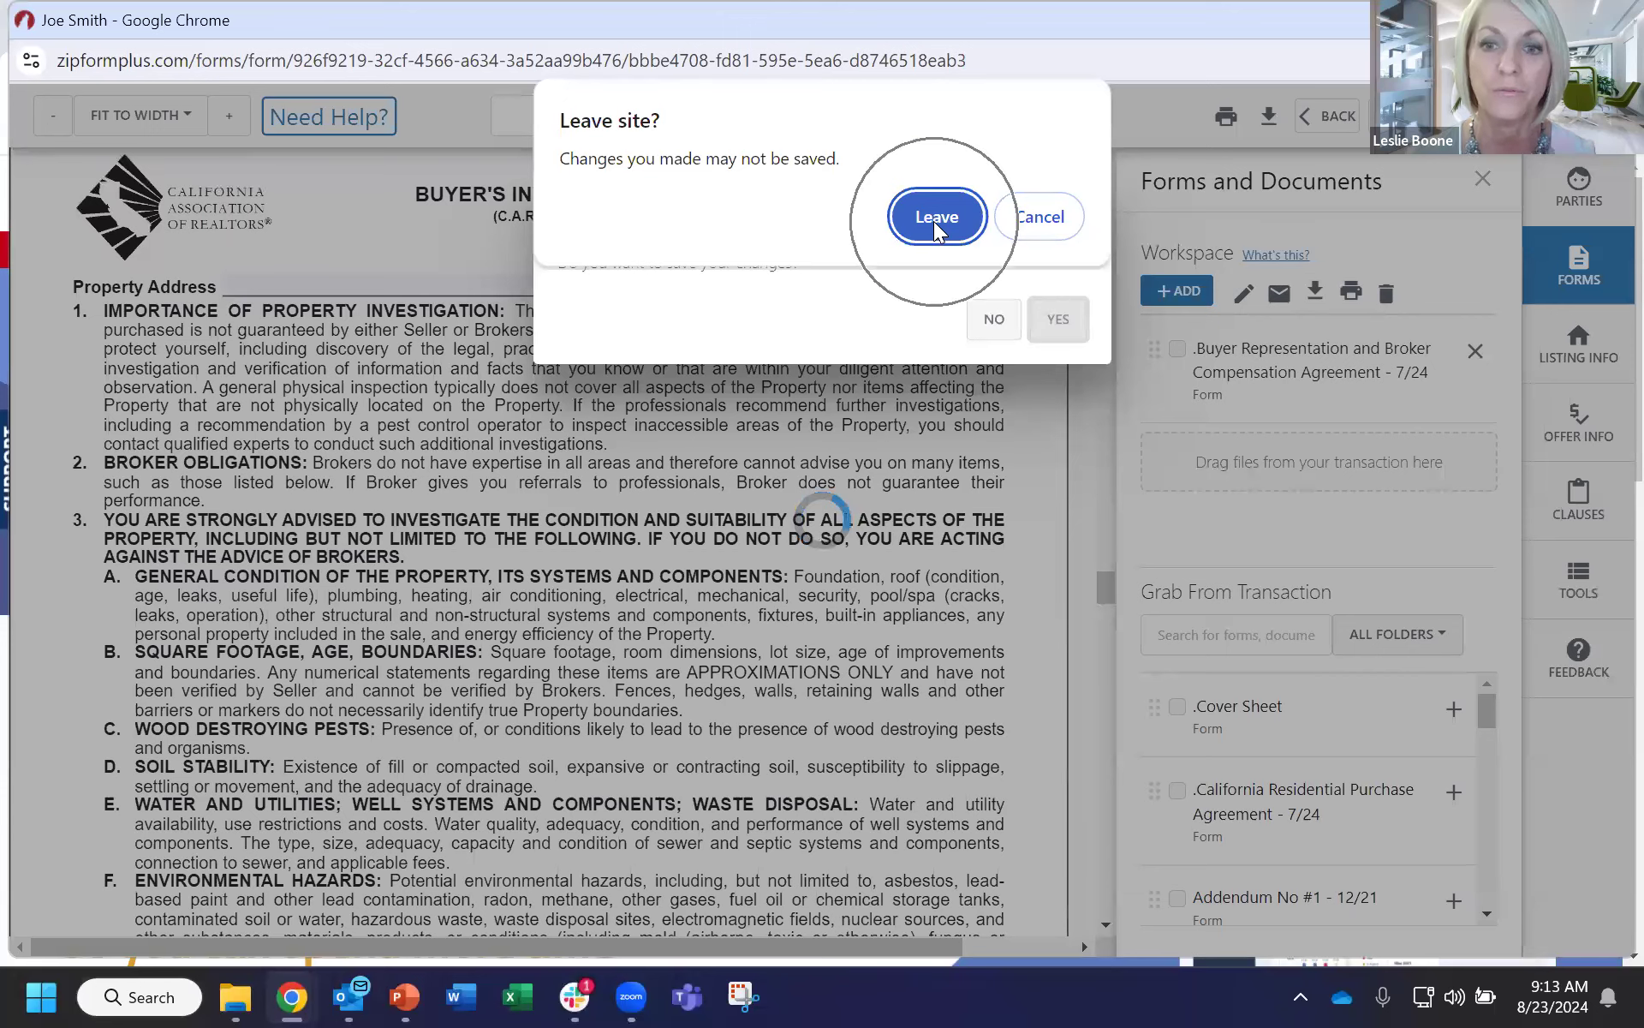
{"action": "left_click", "coordinate": [937, 225]}
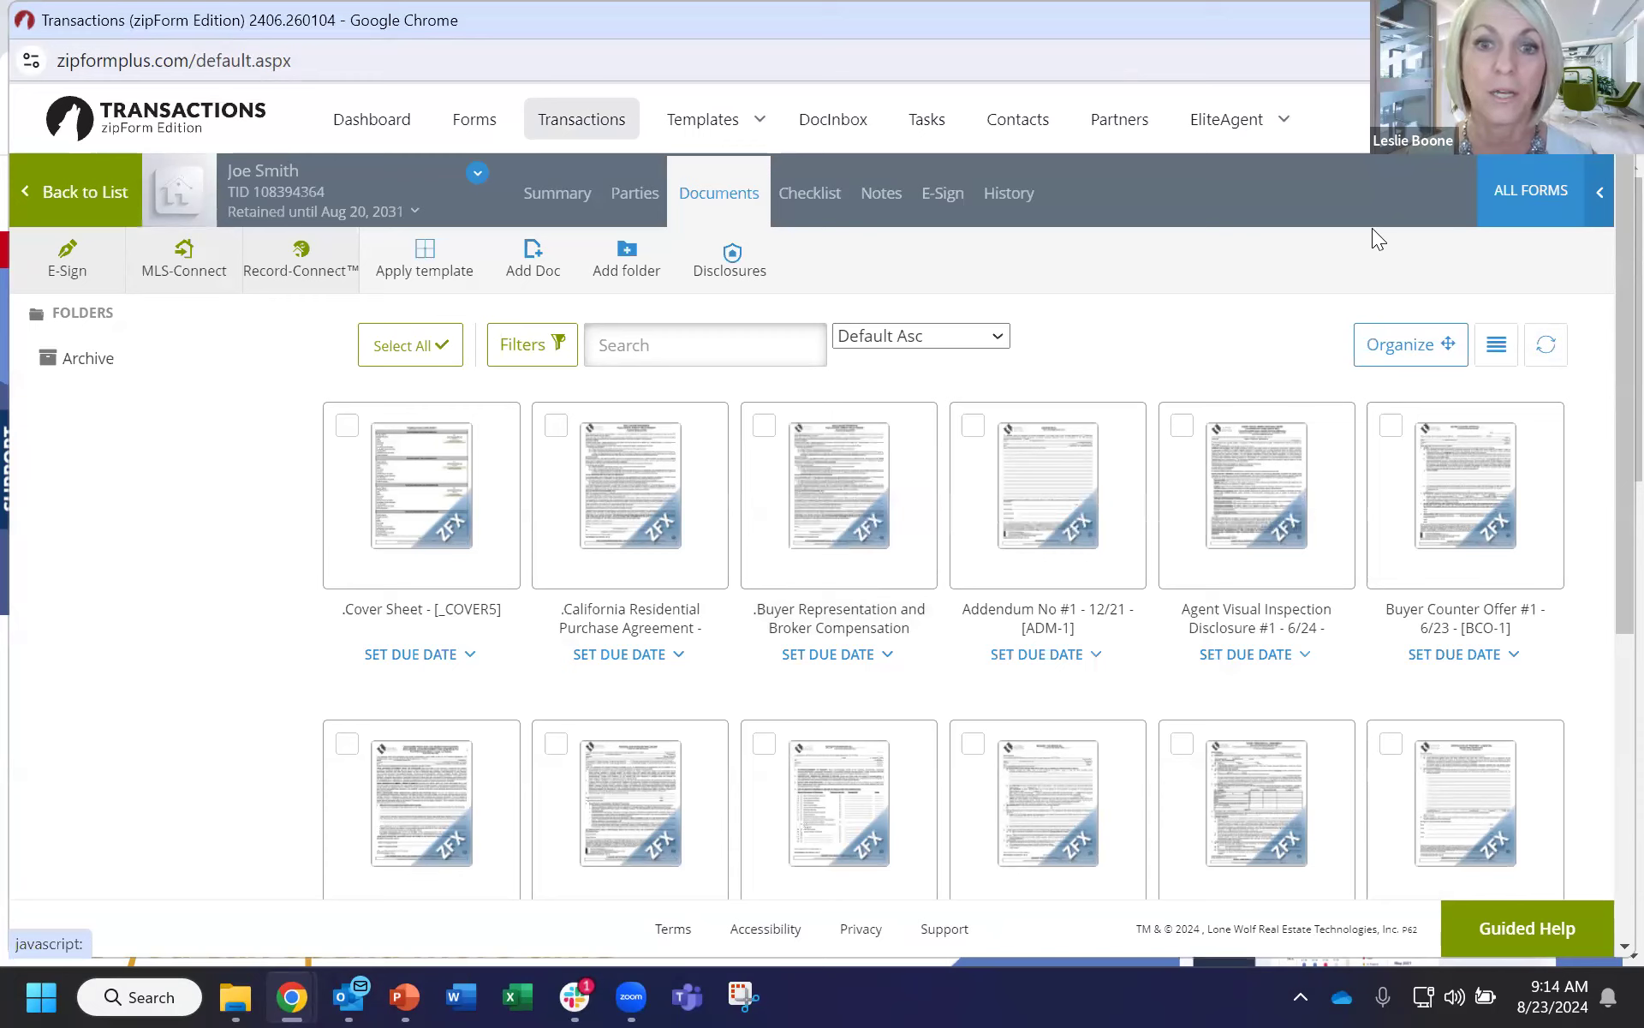
{"action": "left_click", "coordinate": [721, 209]}
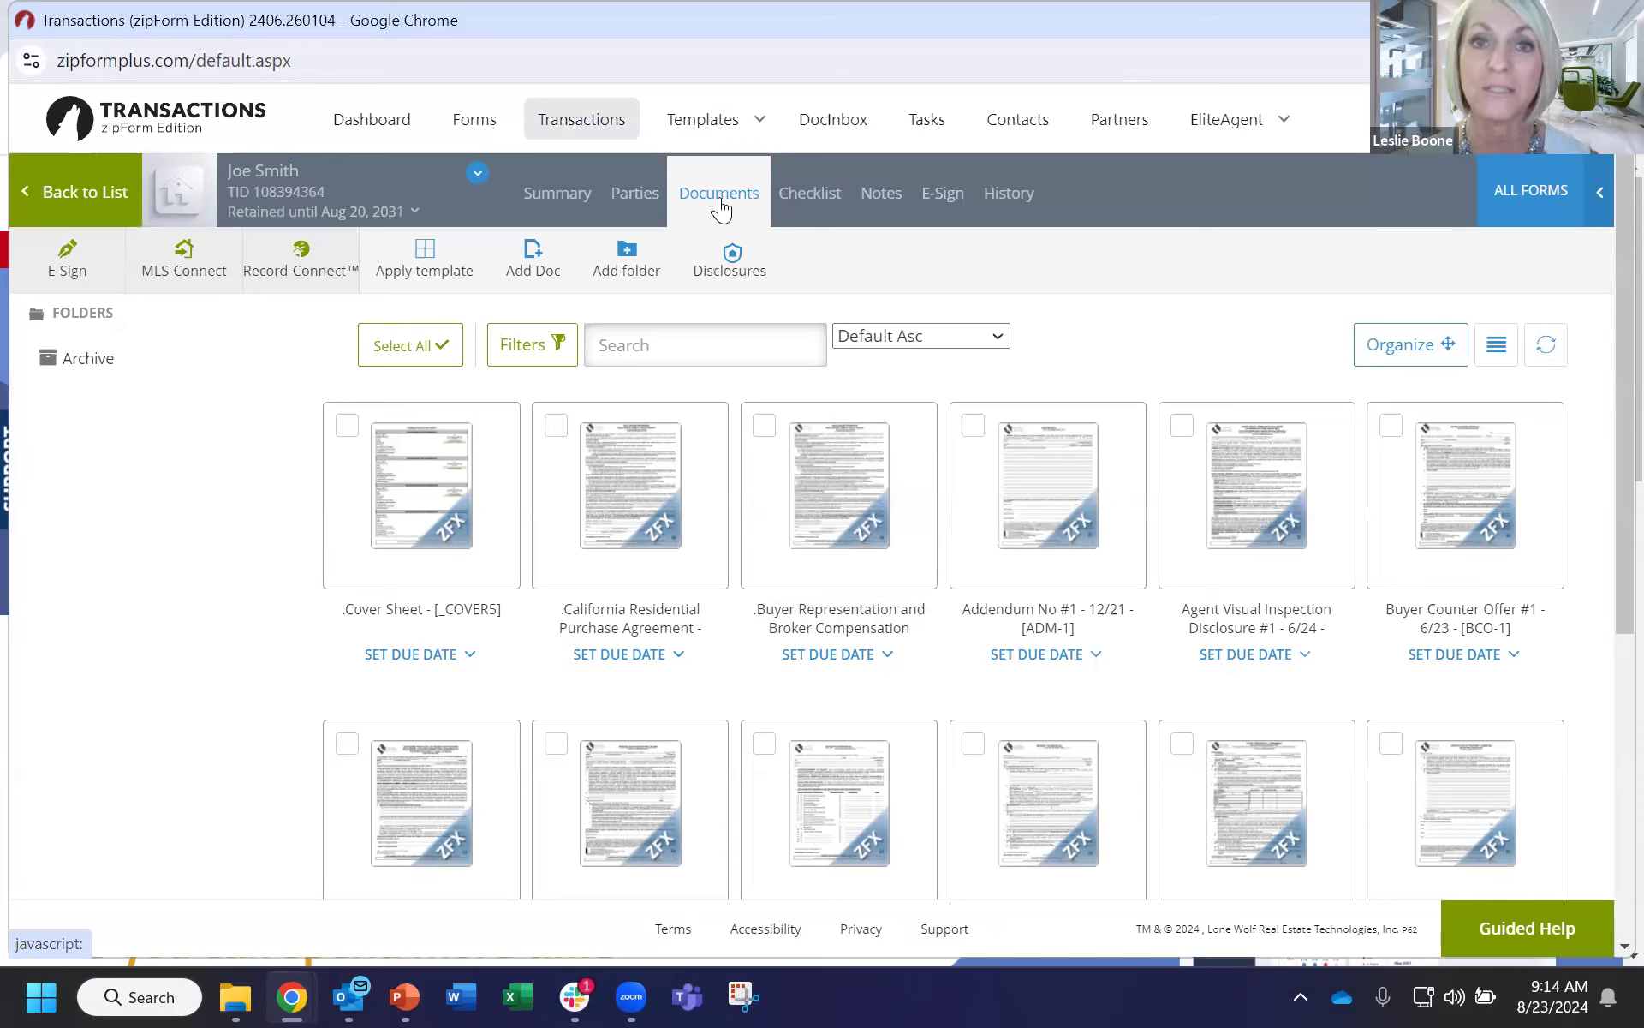
Show all available forms and choose the [CAR] California Association of REALTORS form library.
{"action": "left_click", "coordinate": [1516, 216]}
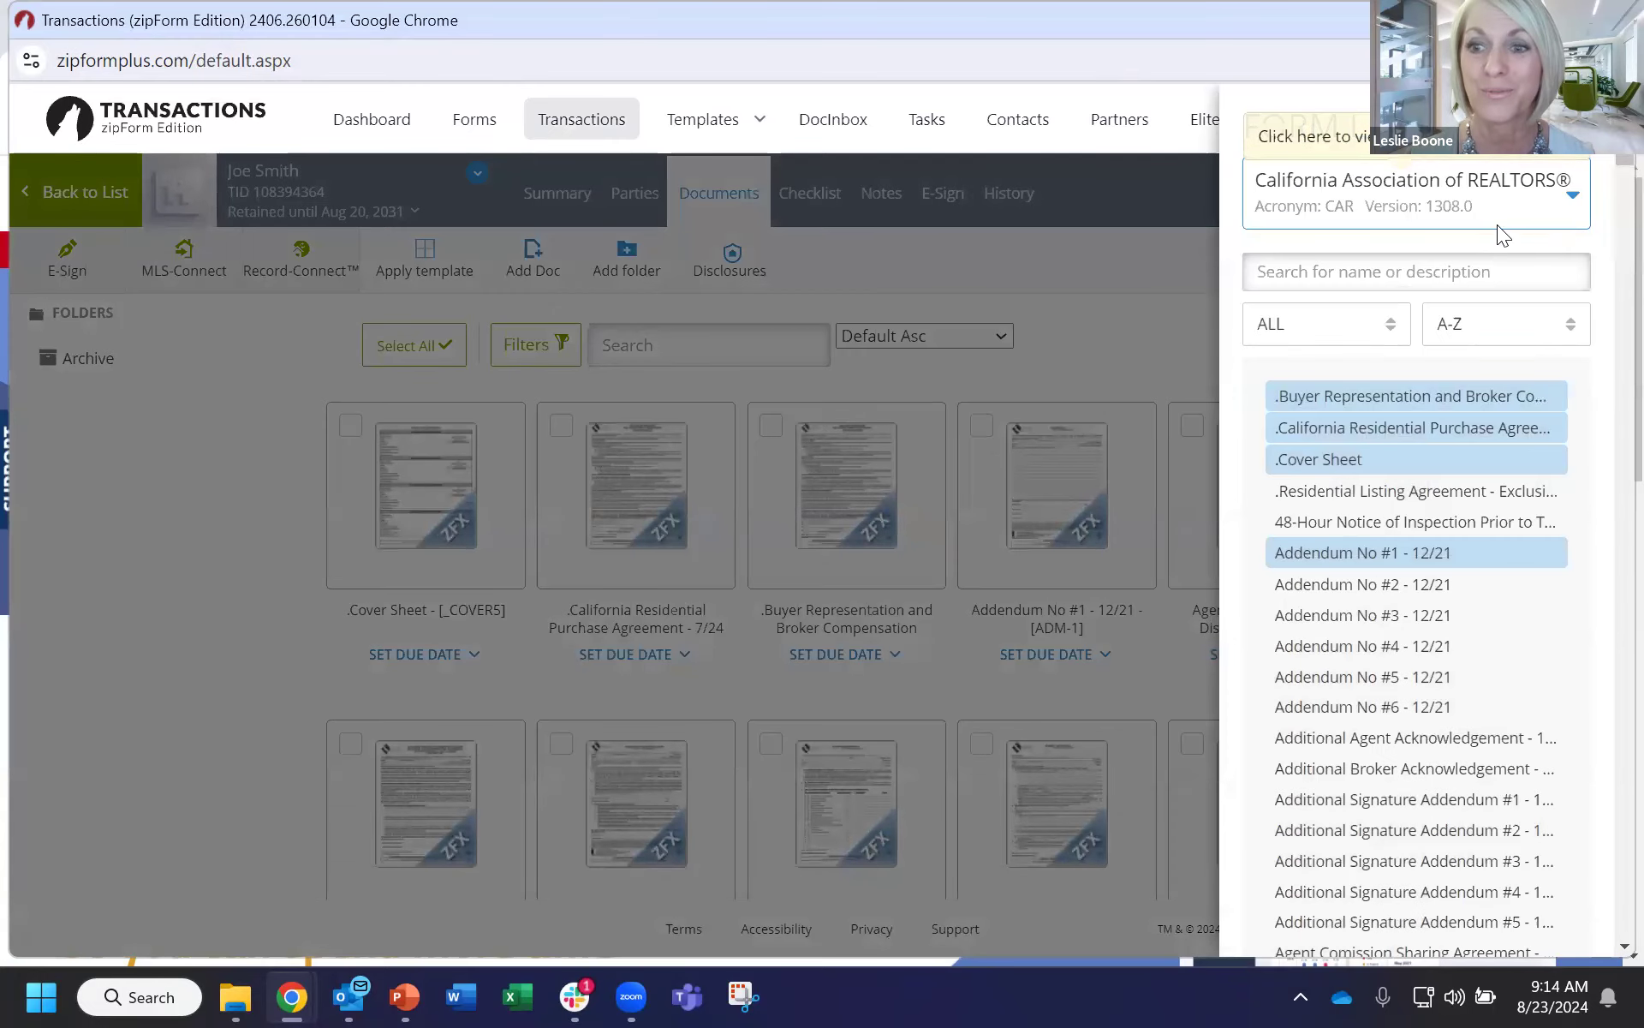
{"action": "left_click", "coordinate": [1497, 221]}
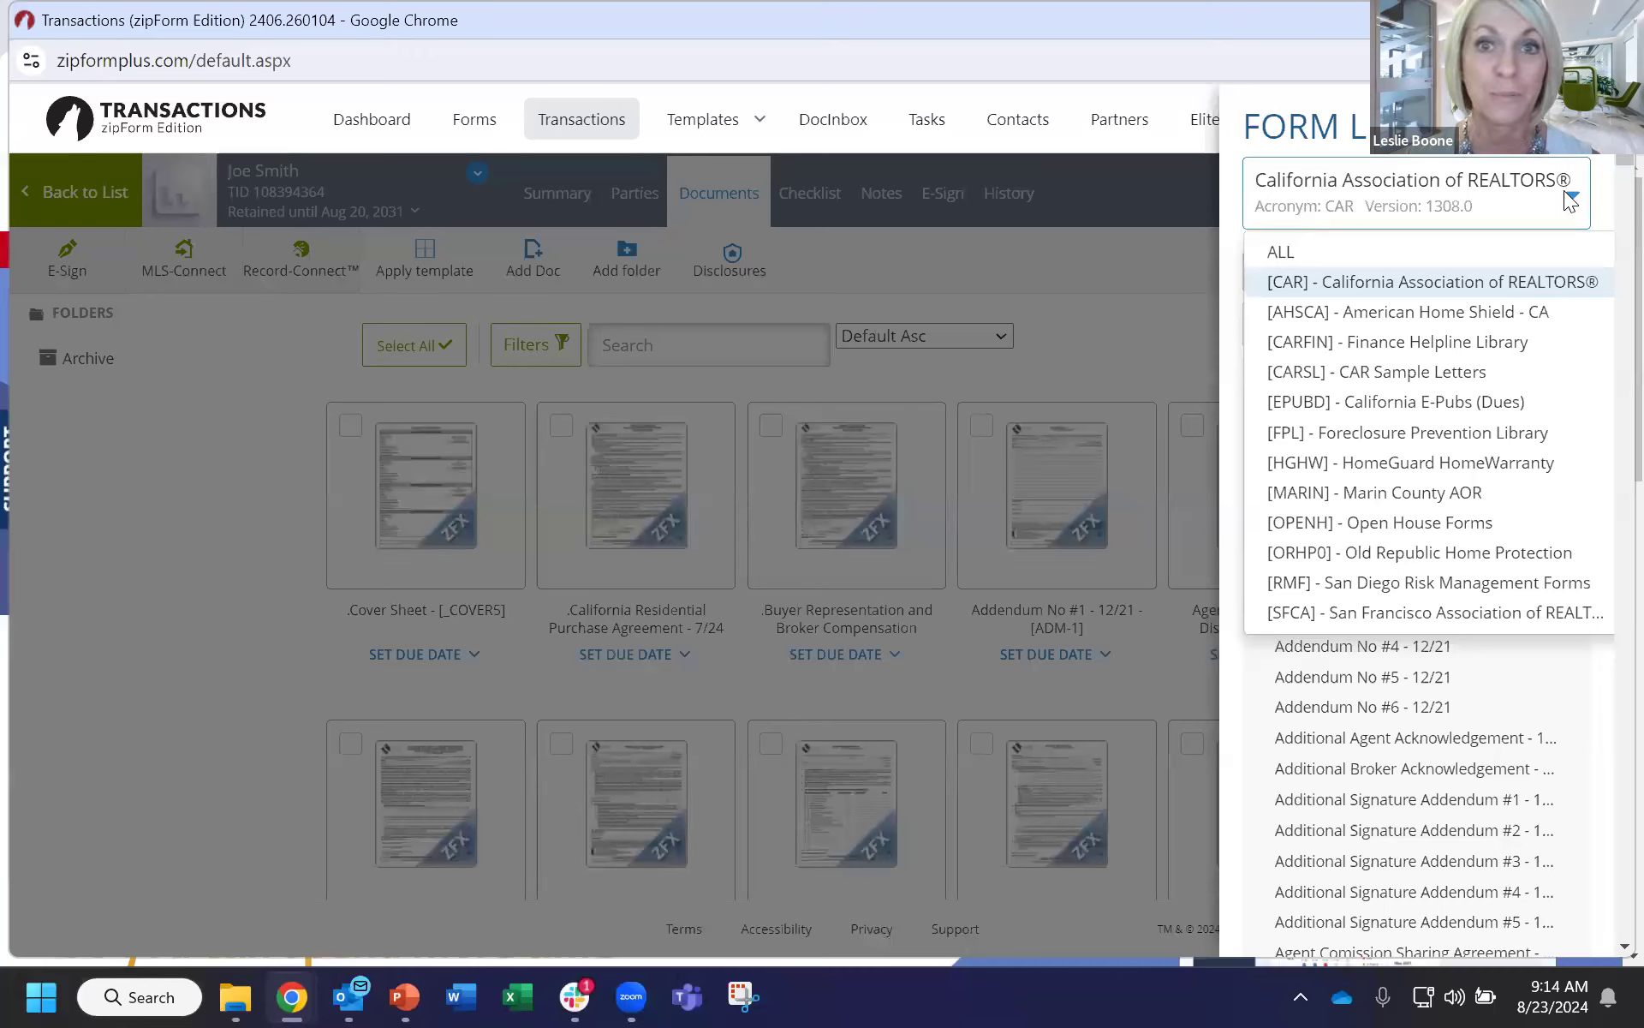
{"action": "left_click", "coordinate": [1359, 281]}
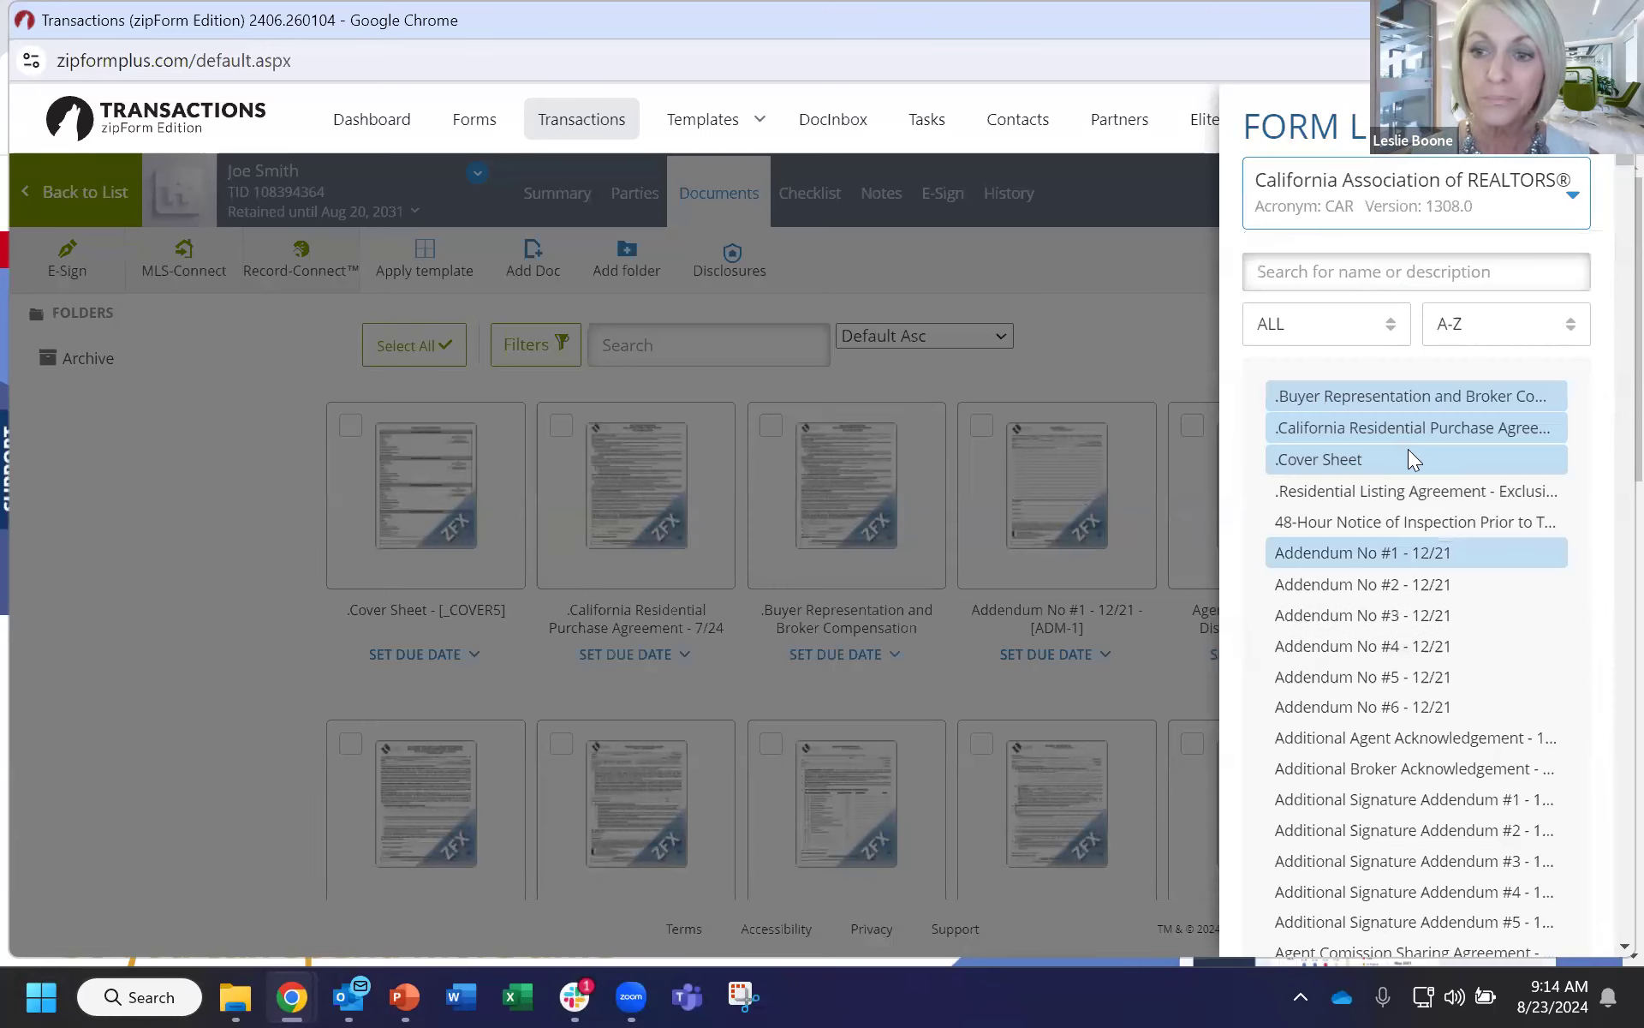
Generate a sample printout of the Residential Listing Agreement from the form library.
{"action": "left_click", "coordinate": [1405, 504]}
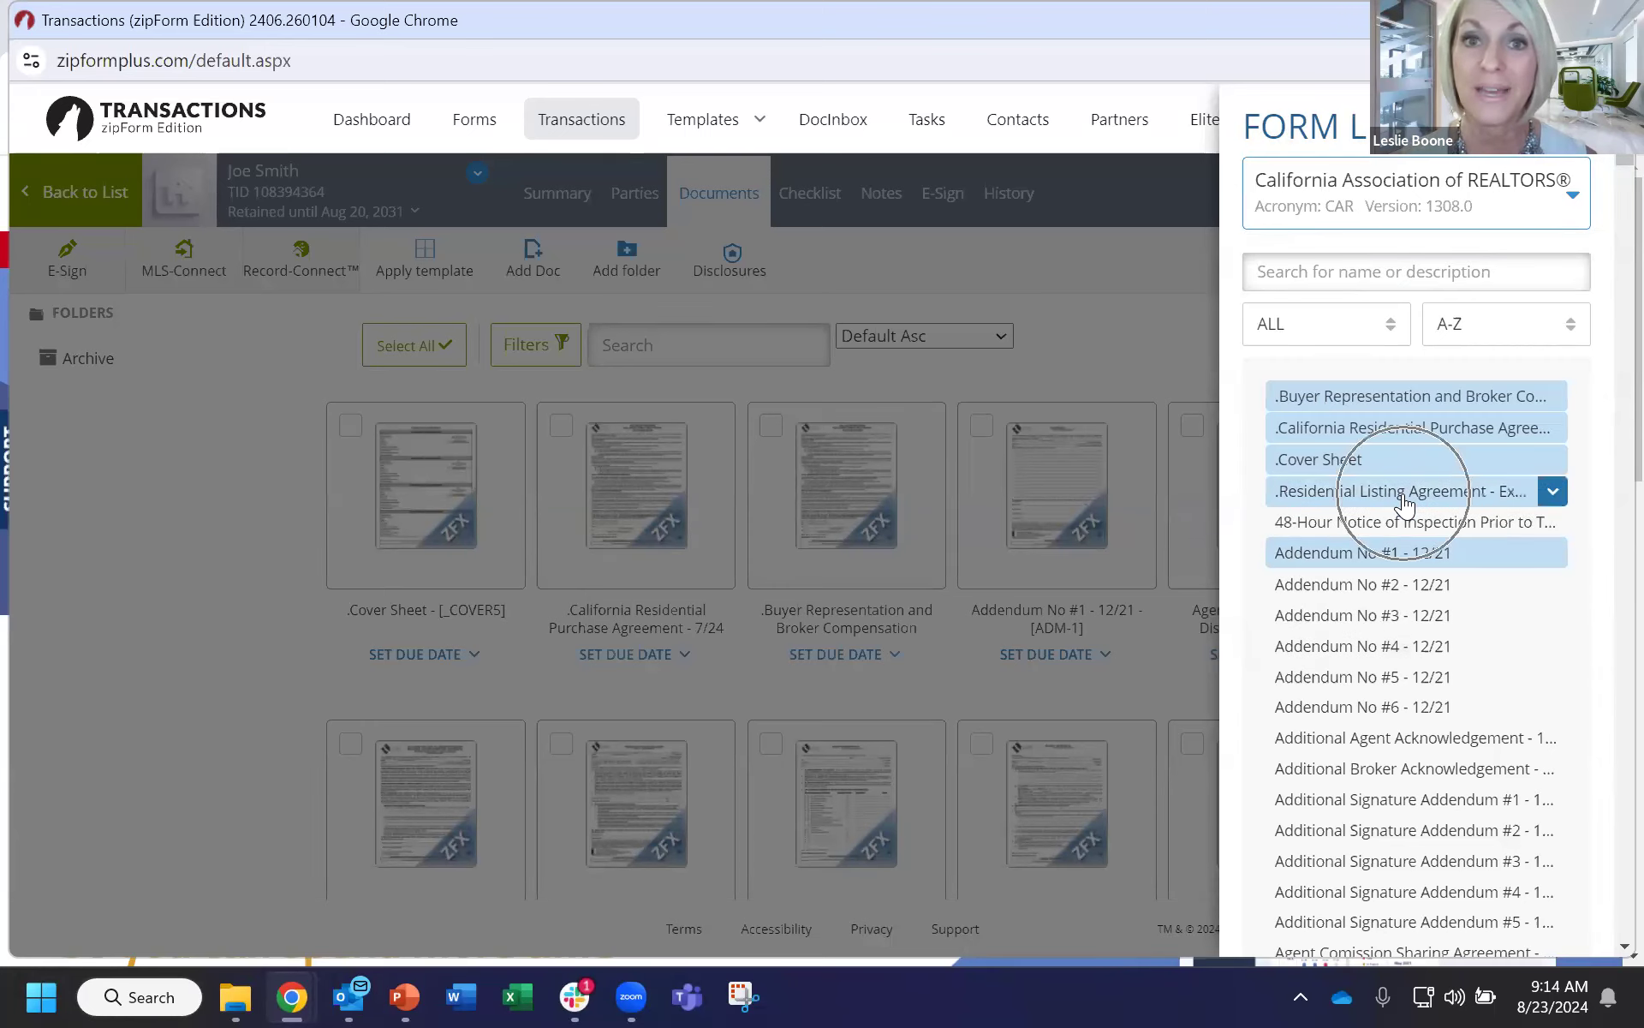
{"action": "left_click", "coordinate": [1553, 495]}
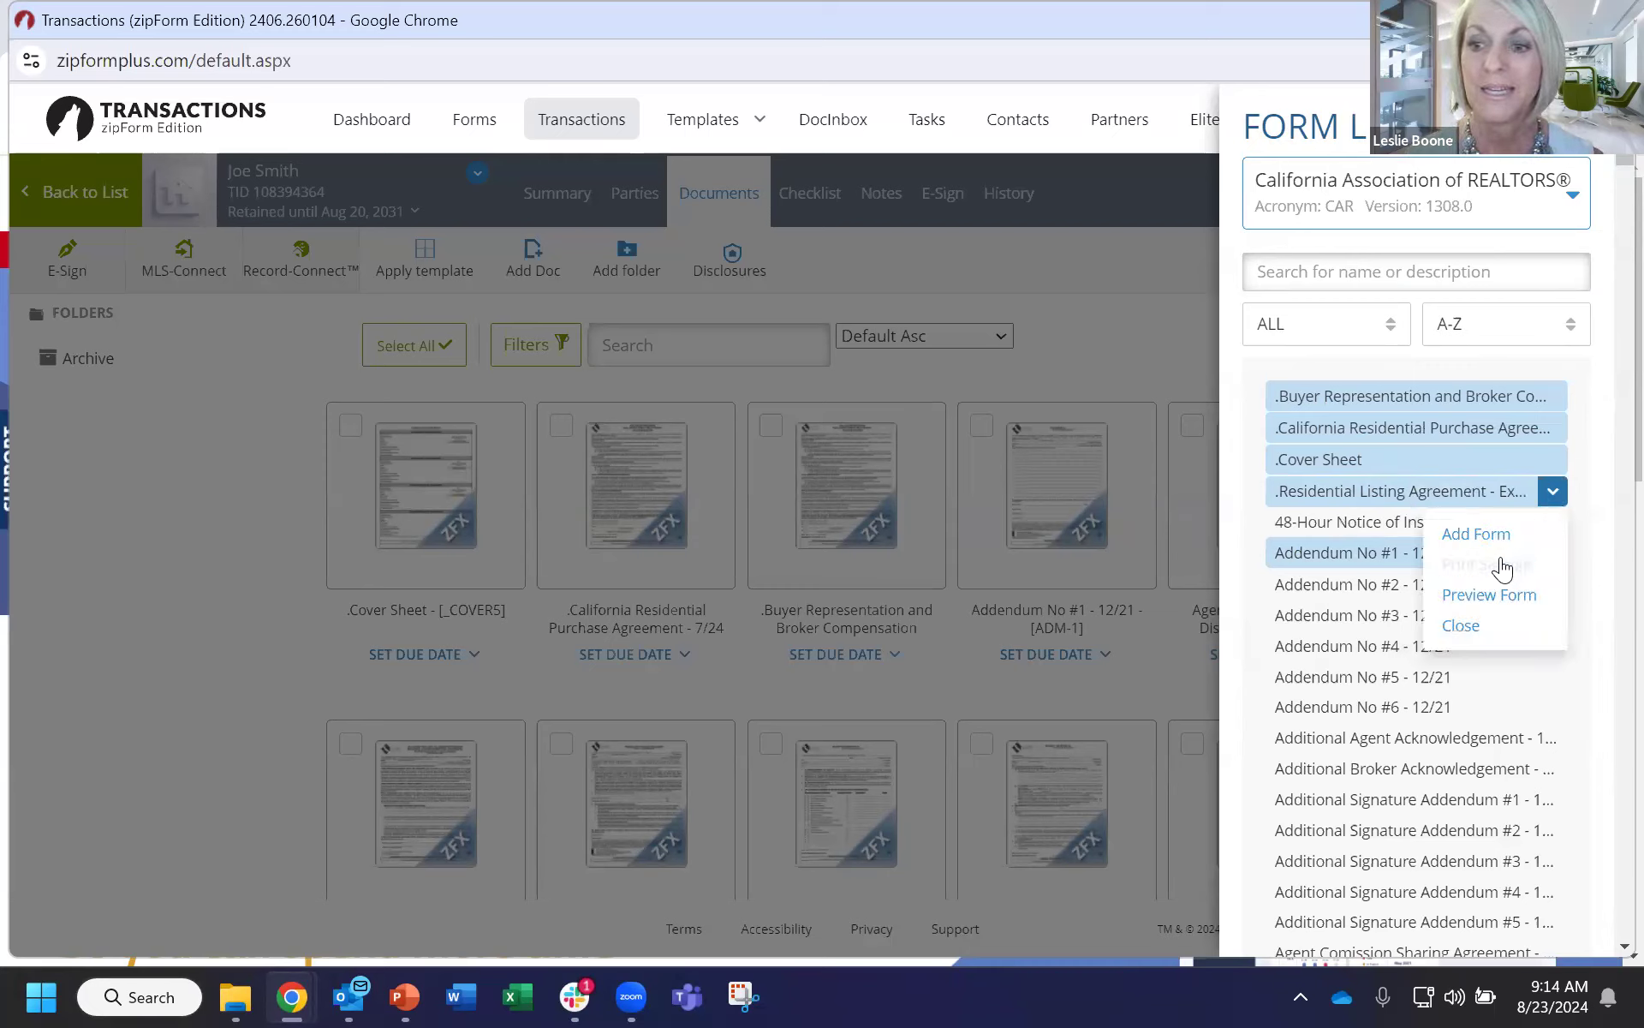
{"action": "left_click", "coordinate": [1494, 569]}
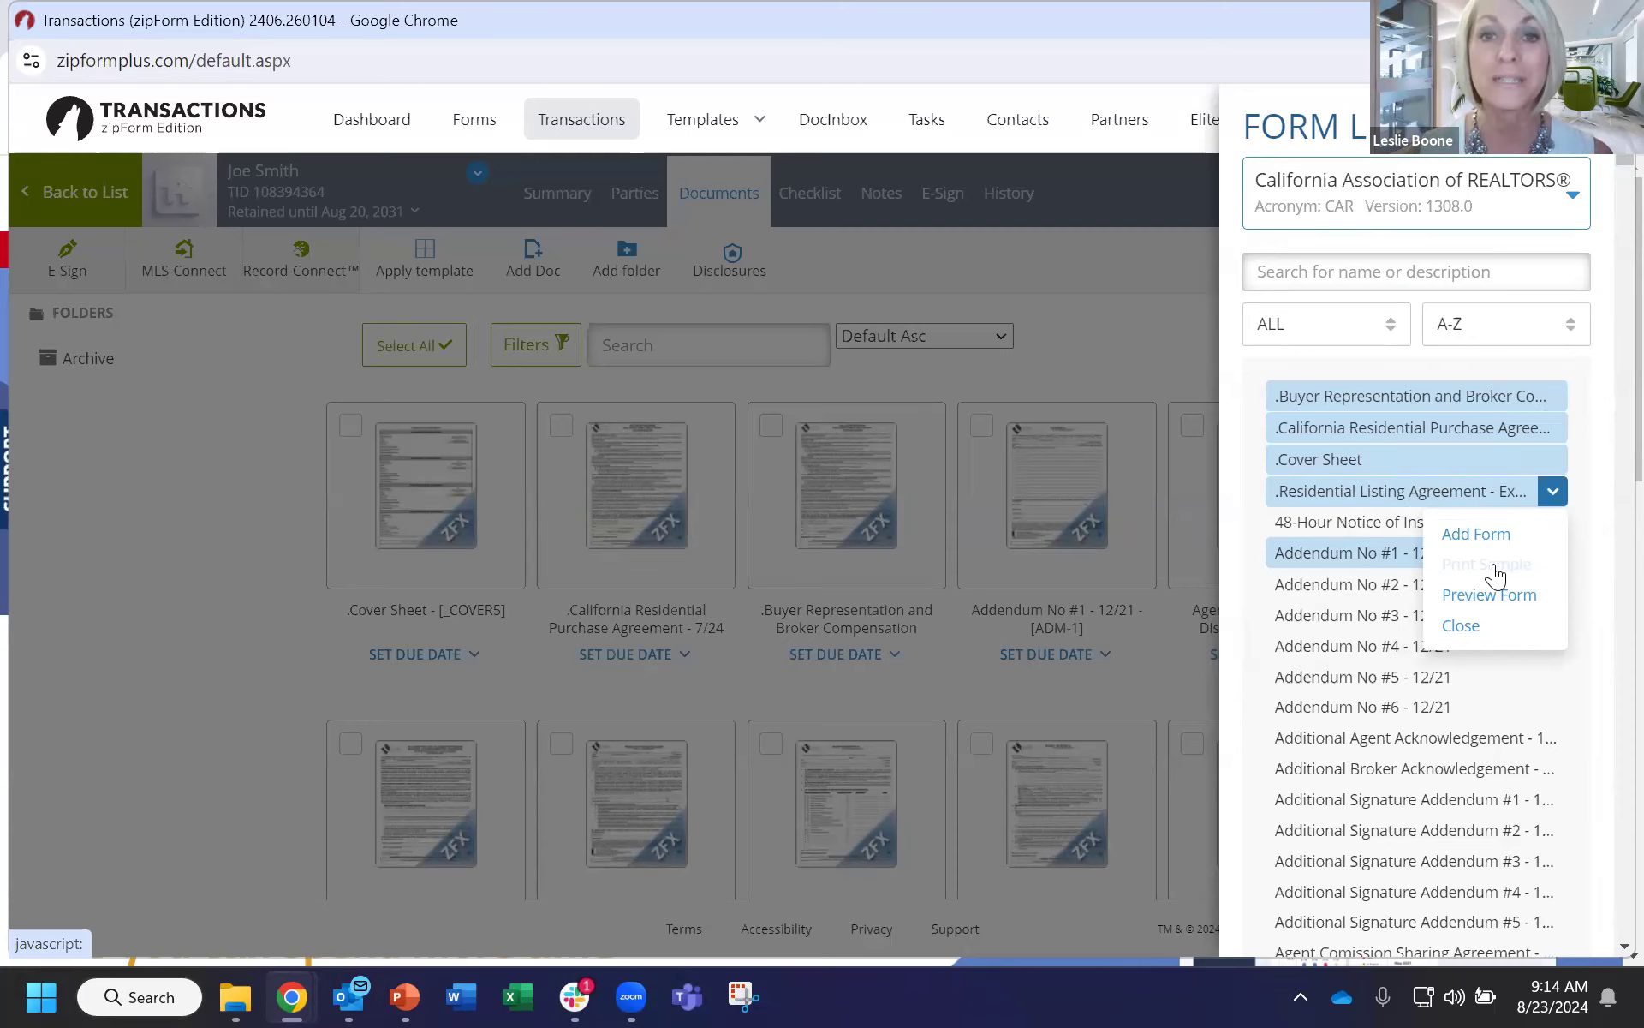
{"action": "left_click", "coordinate": [1492, 565]}
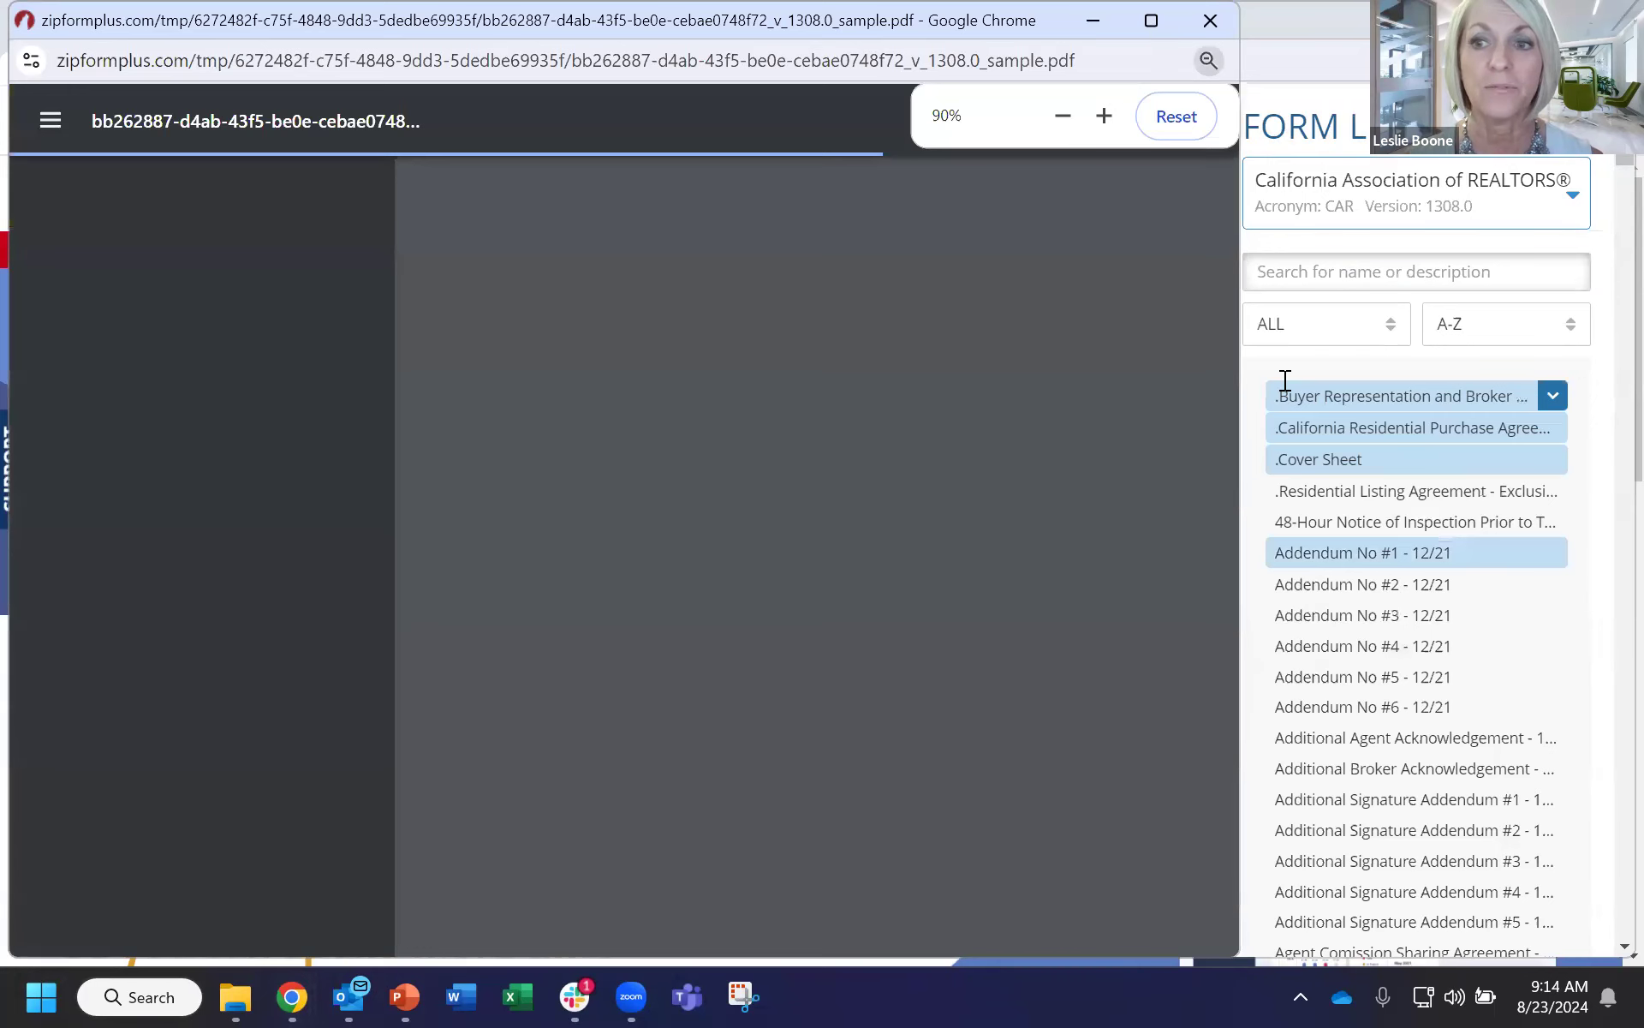
Enlarge the listing agreement sample, review its agency relationship disclosure page and close the sample.
{"action": "left_click", "coordinate": [1151, 21]}
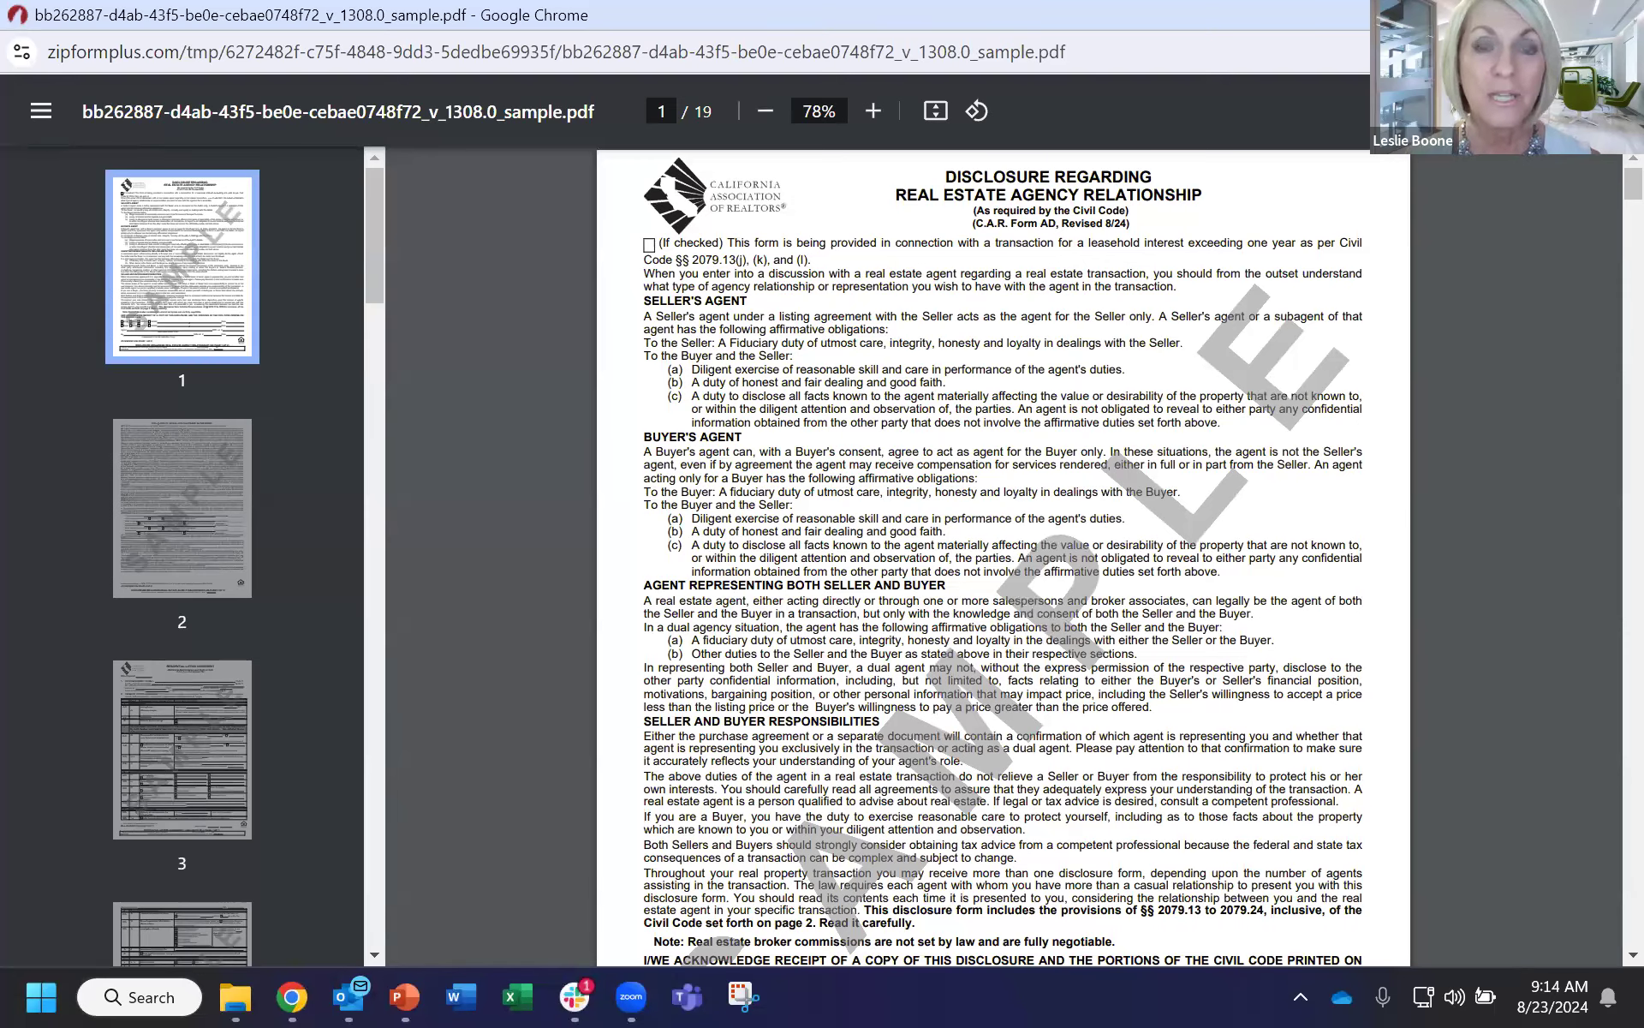
{"action": "scroll", "coordinate": [1249, 537], "scroll_direction": "down", "scroll_amount": 5}
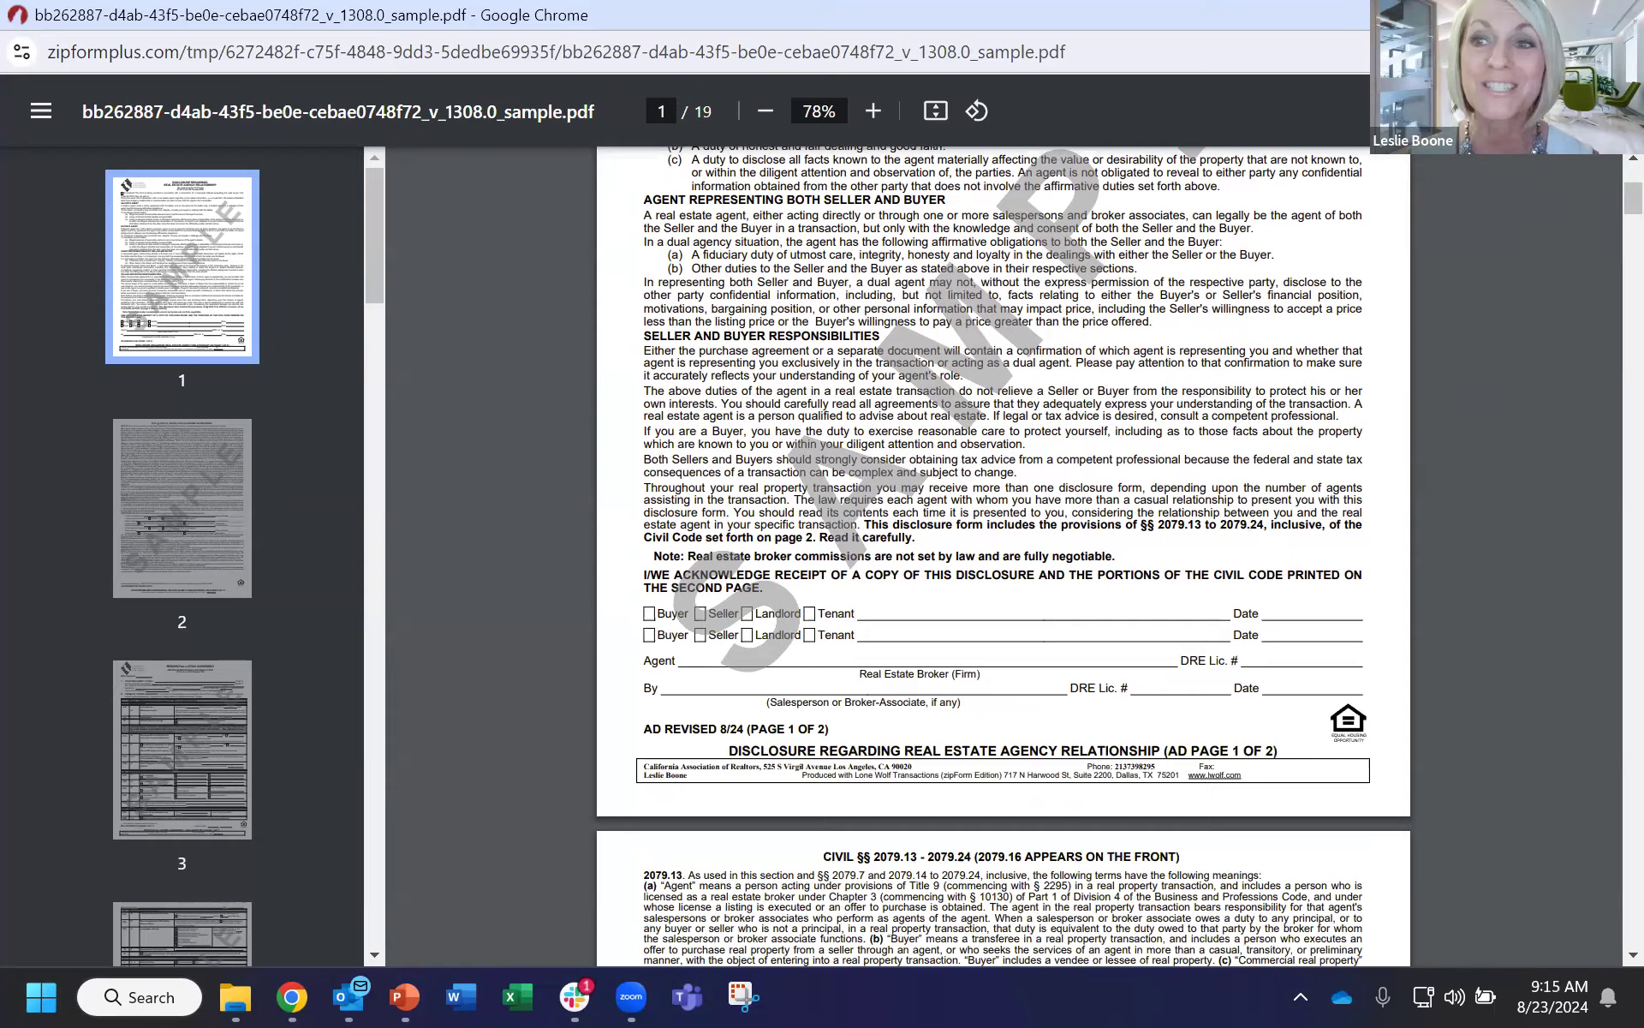
{"action": "key", "text": "ctrl+w"}
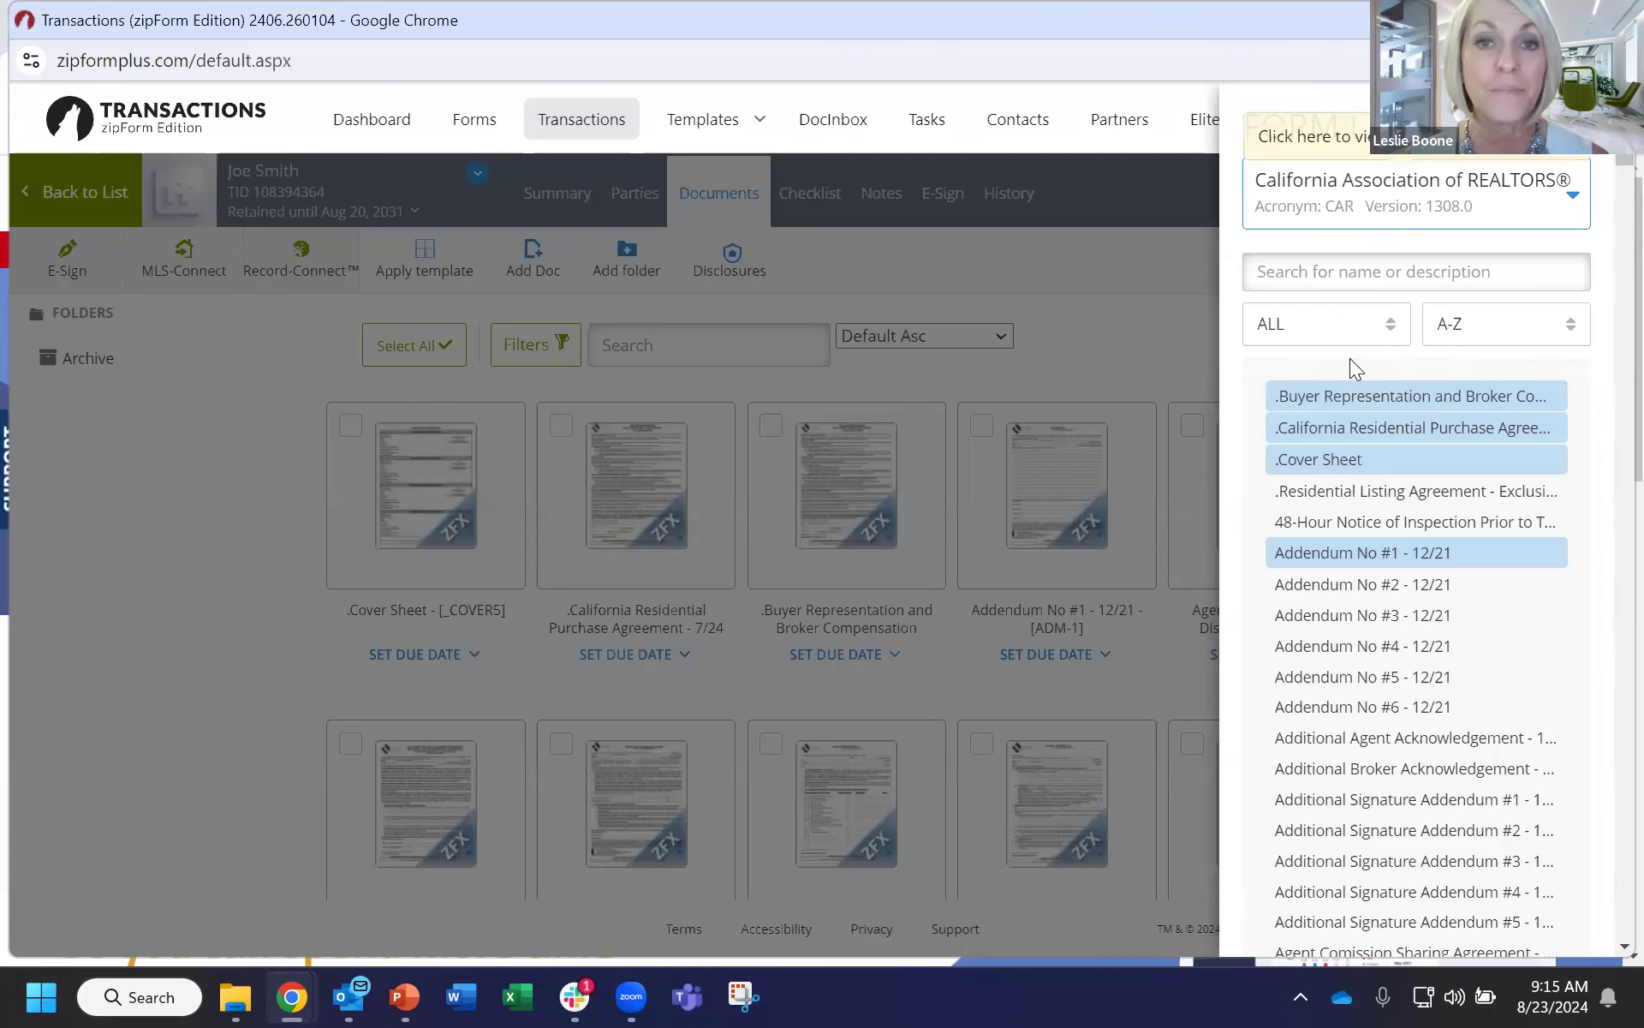
{"action": "key", "text": "ctrl+w"}
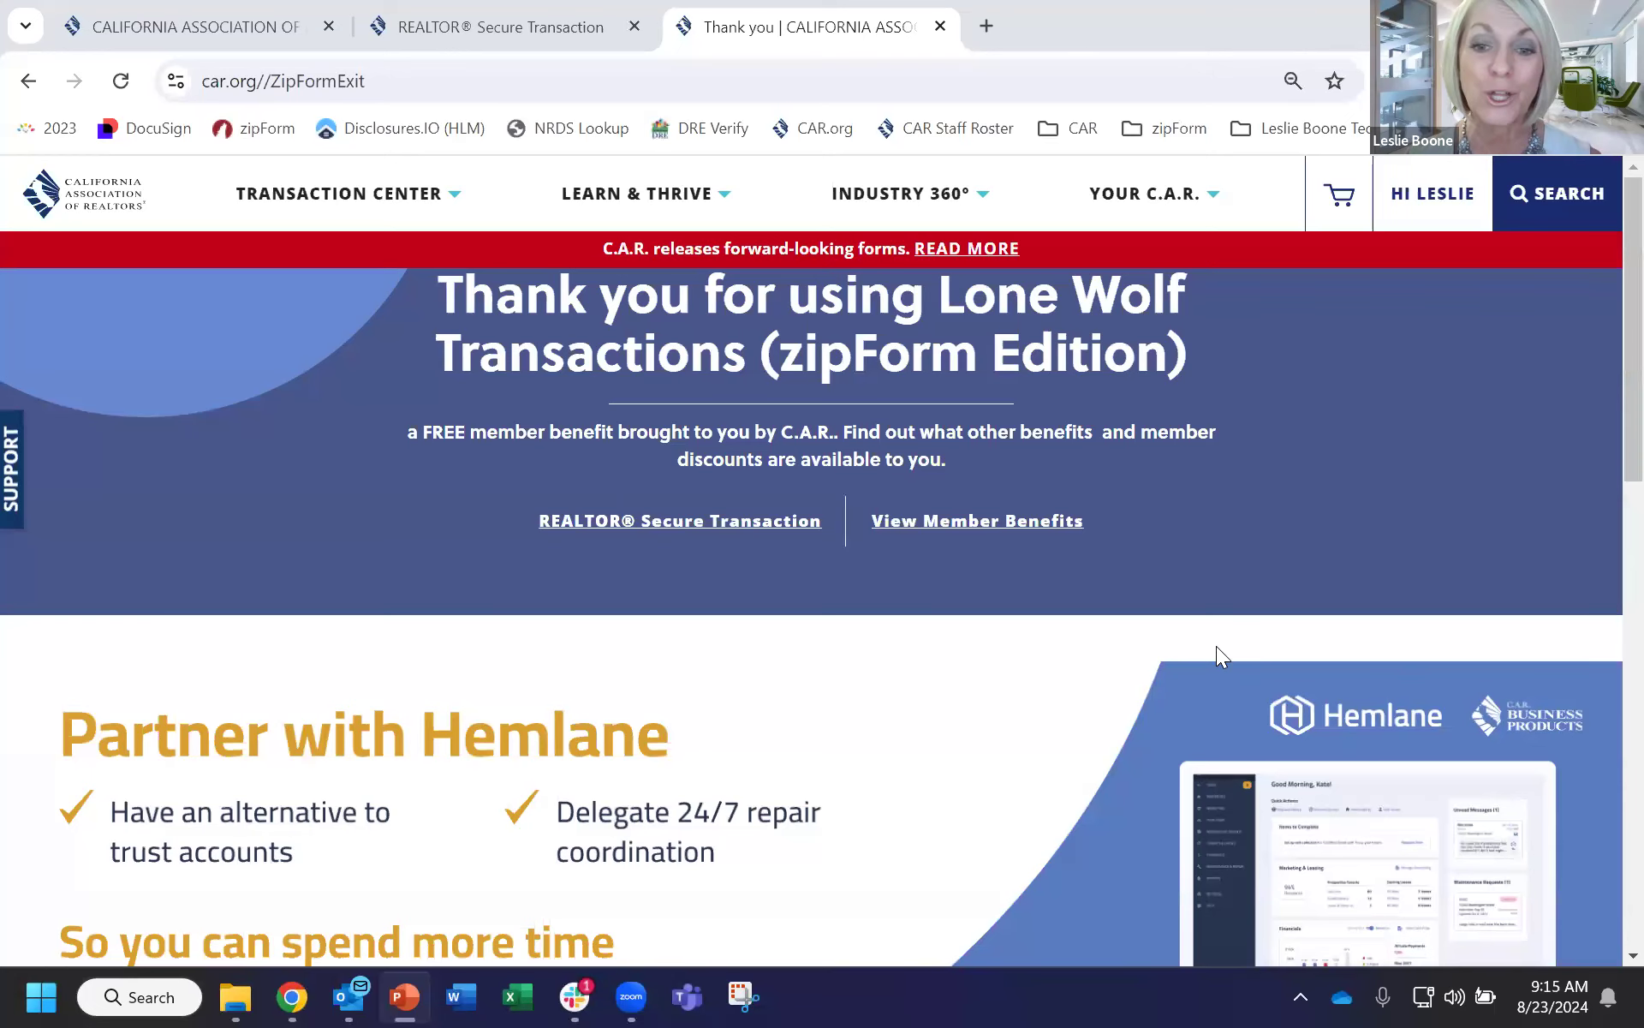
Switch back to the Transactions (zipForm Edition) window and open the Buyer Representation and Broker Compensation Agreement.
{"action": "mouse_move", "coordinate": [300, 998]}
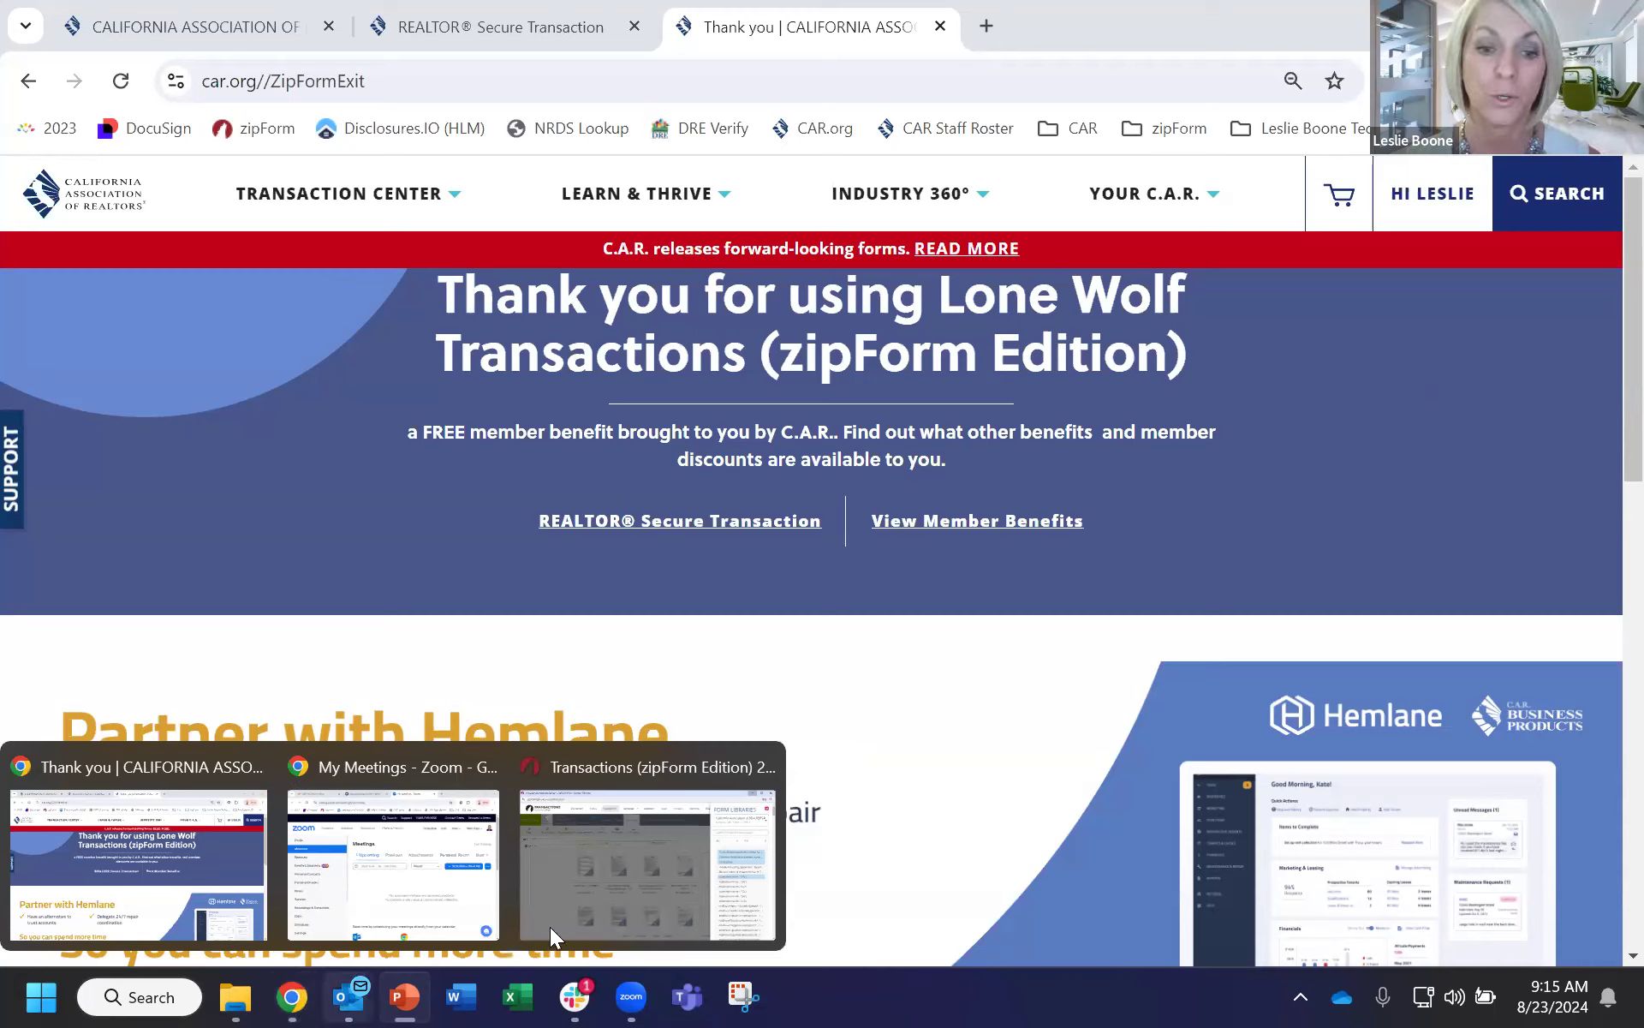
{"action": "left_click", "coordinate": [608, 876]}
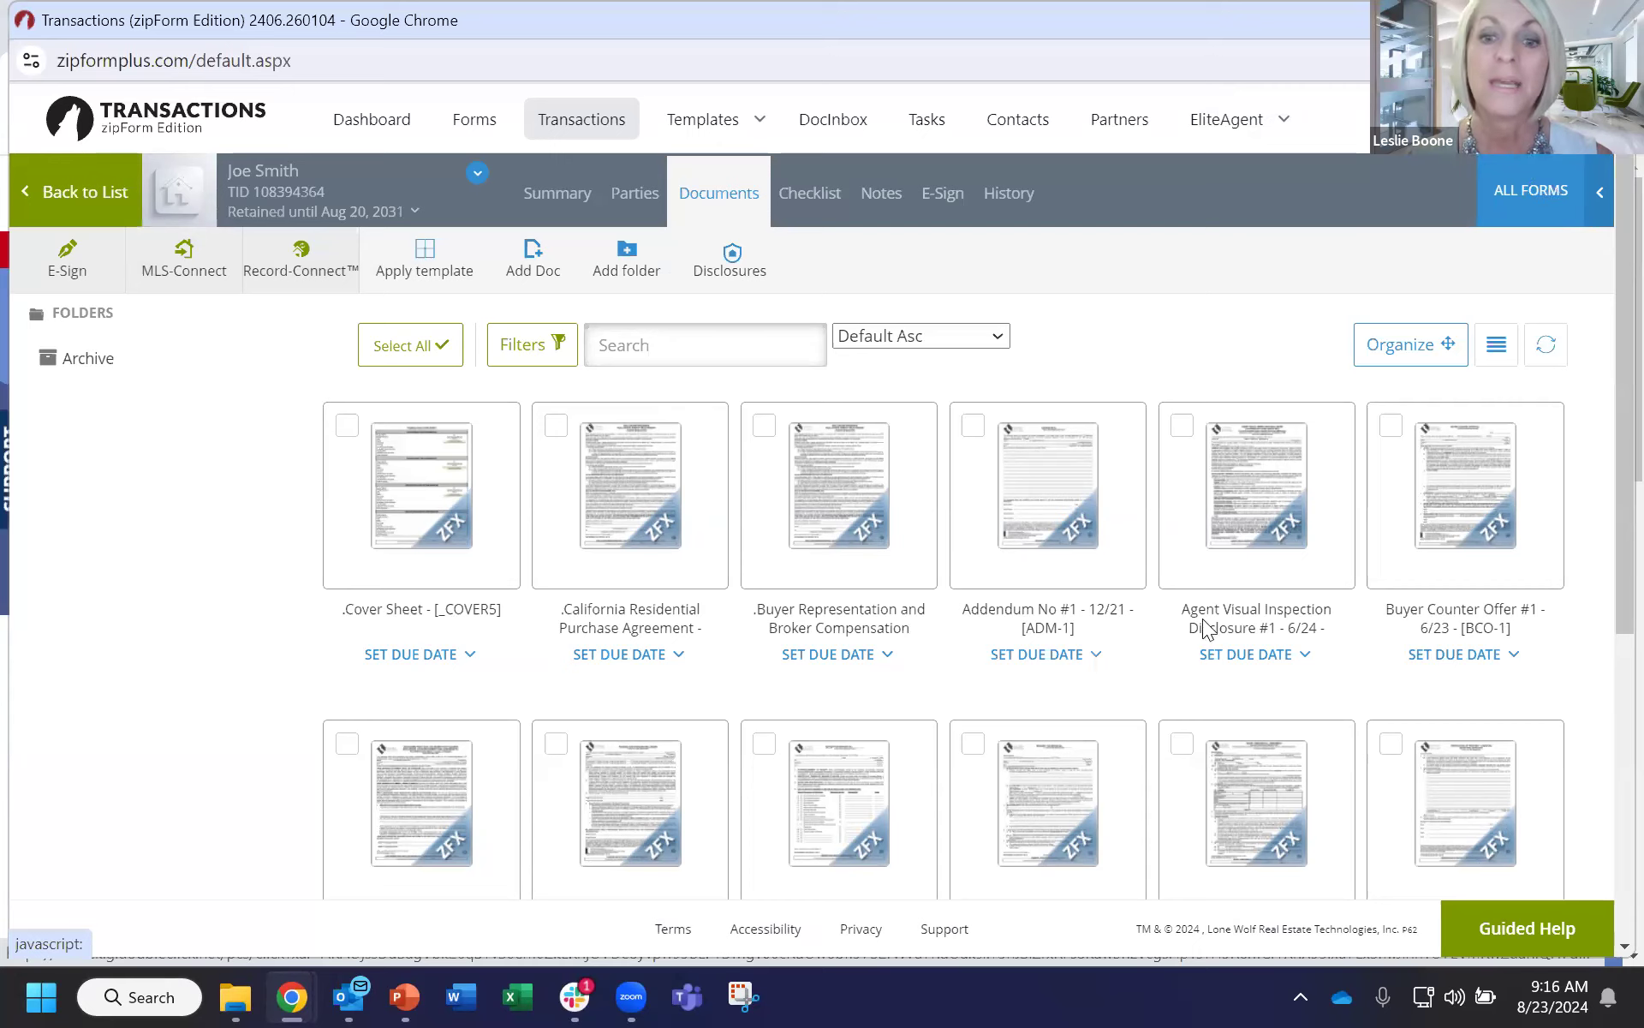
{"action": "left_click", "coordinate": [844, 564]}
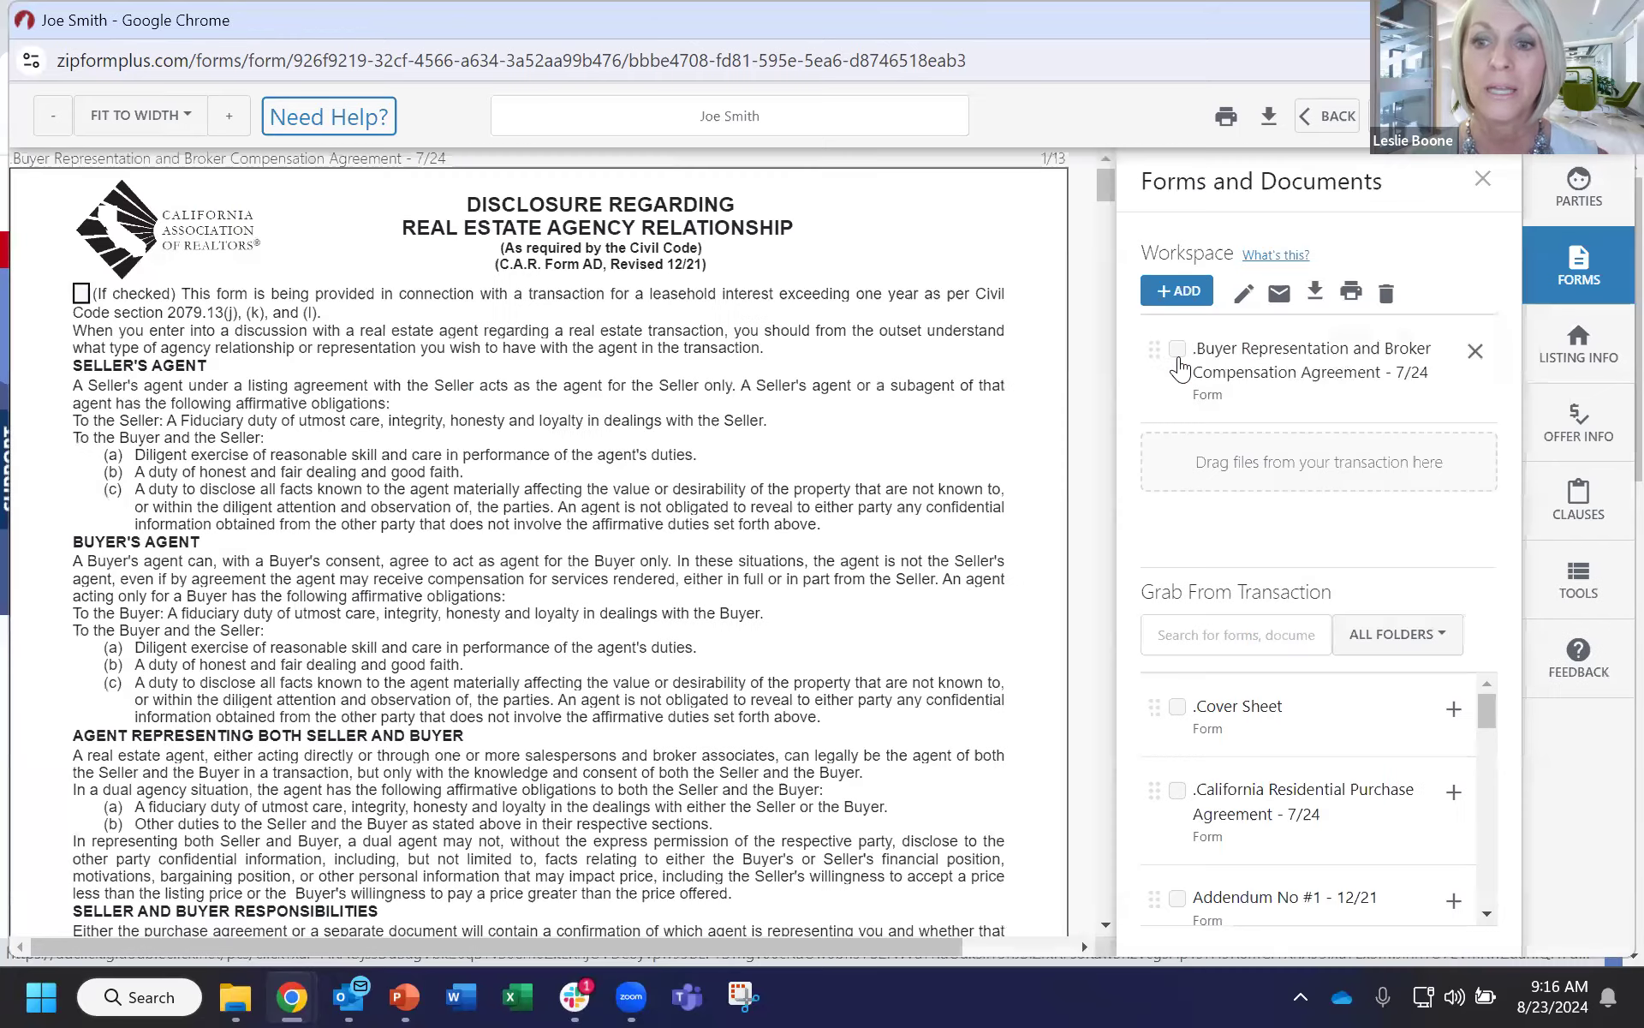
Print a sample of the Buyer Representation and Broker Compensation Agreement - 7/24 from the workspace, and close the sample.
{"action": "left_click", "coordinate": [1179, 351]}
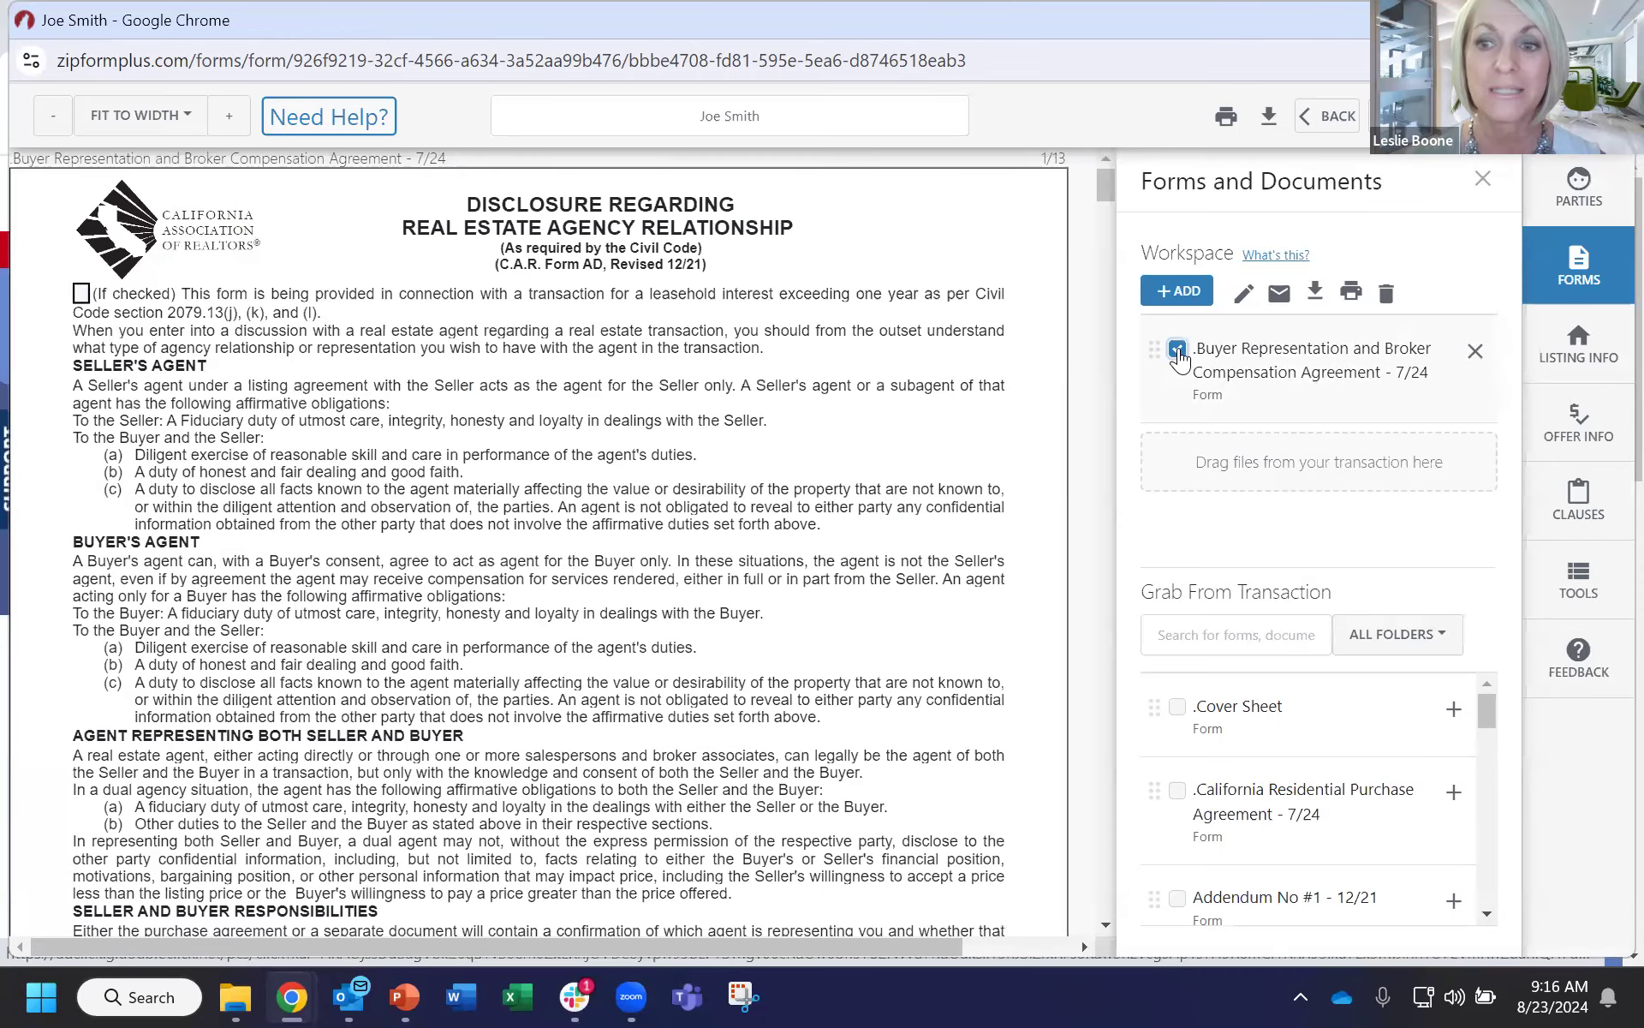
{"action": "left_click", "coordinate": [1353, 297]}
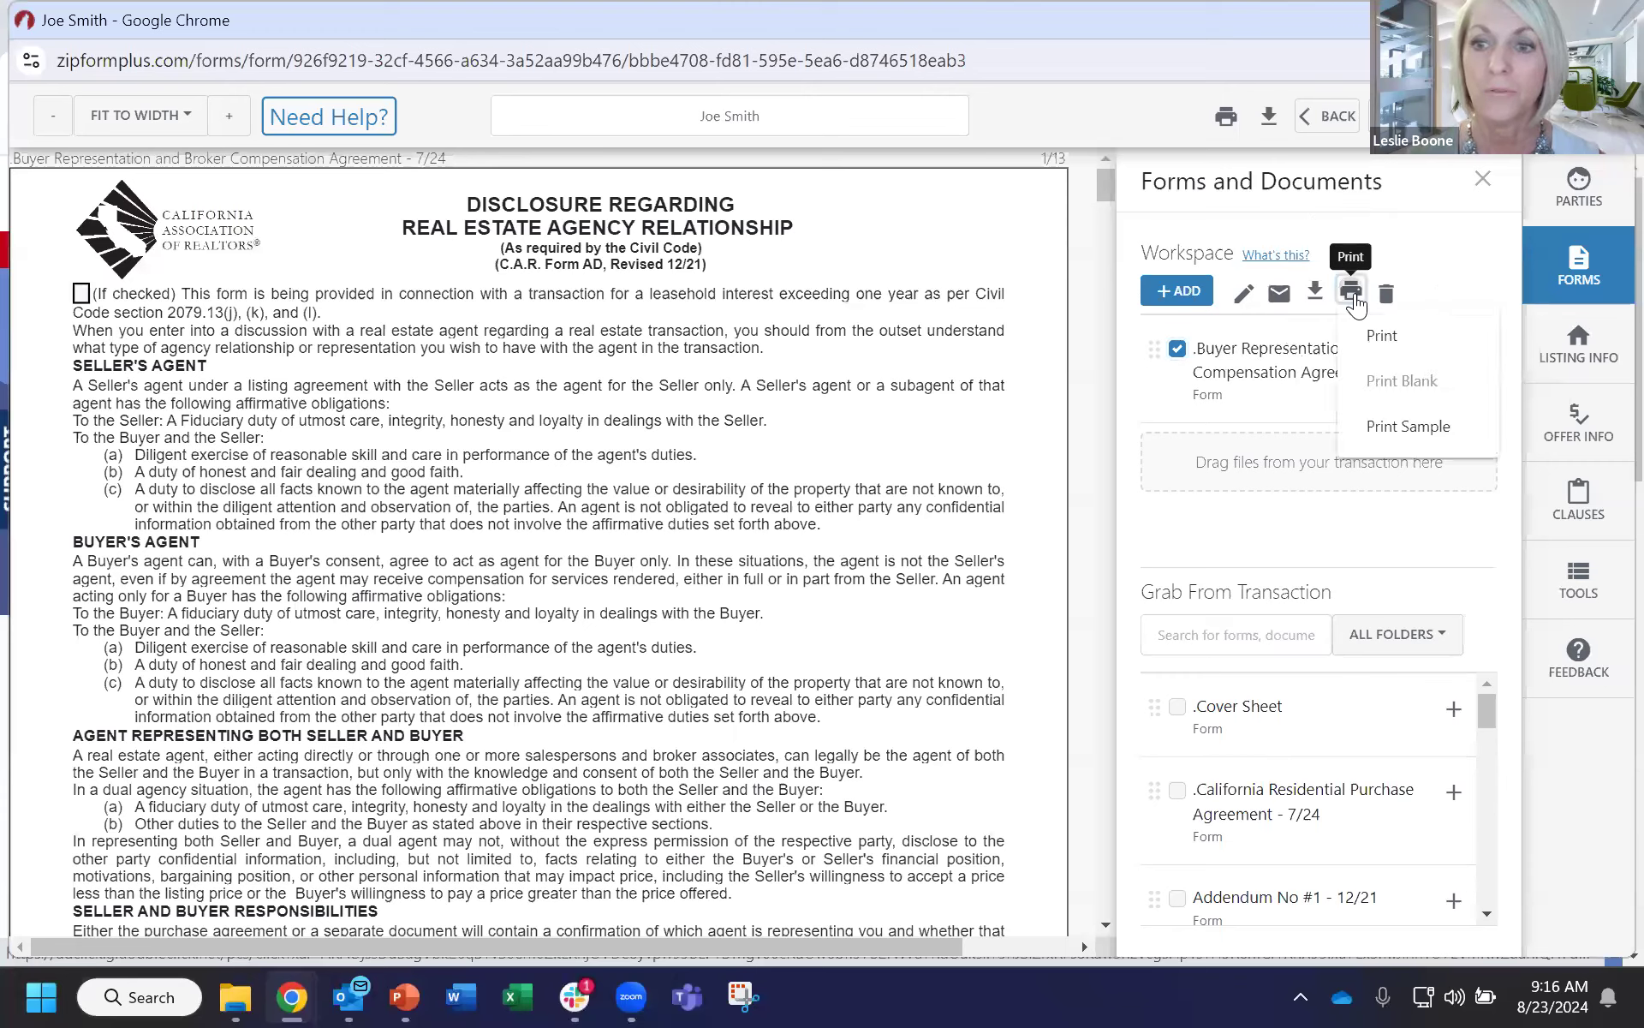
{"action": "left_click", "coordinate": [1406, 433]}
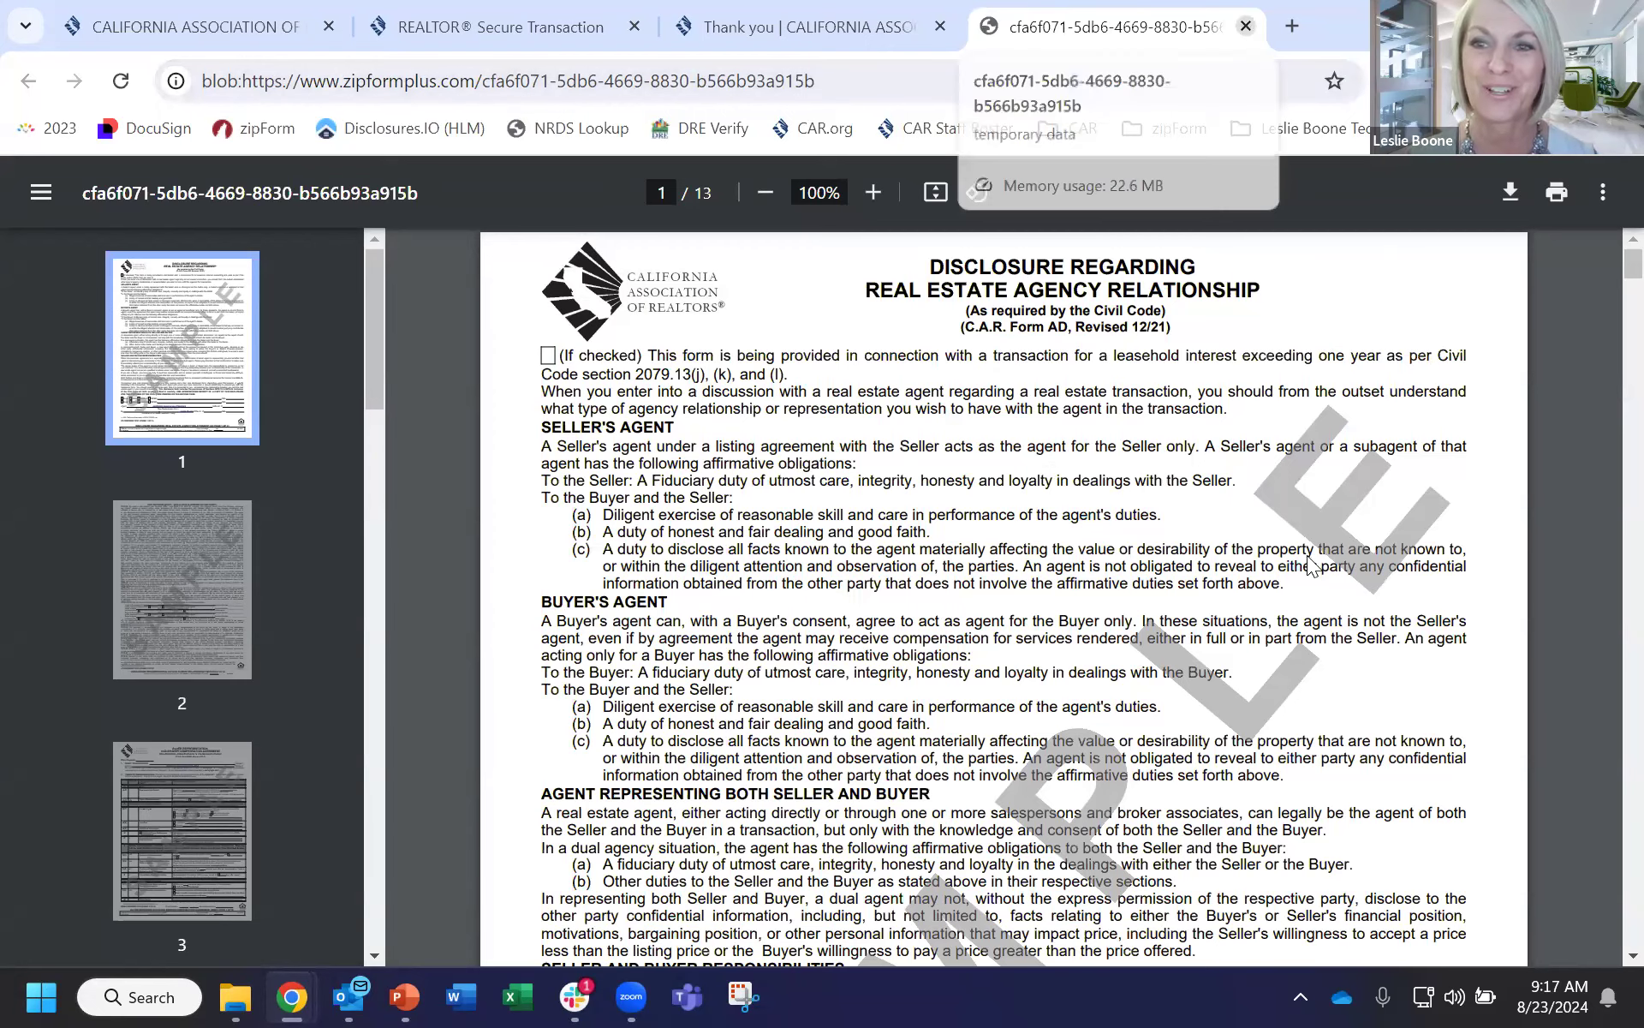
{"action": "key", "text": "ctrl+w"}
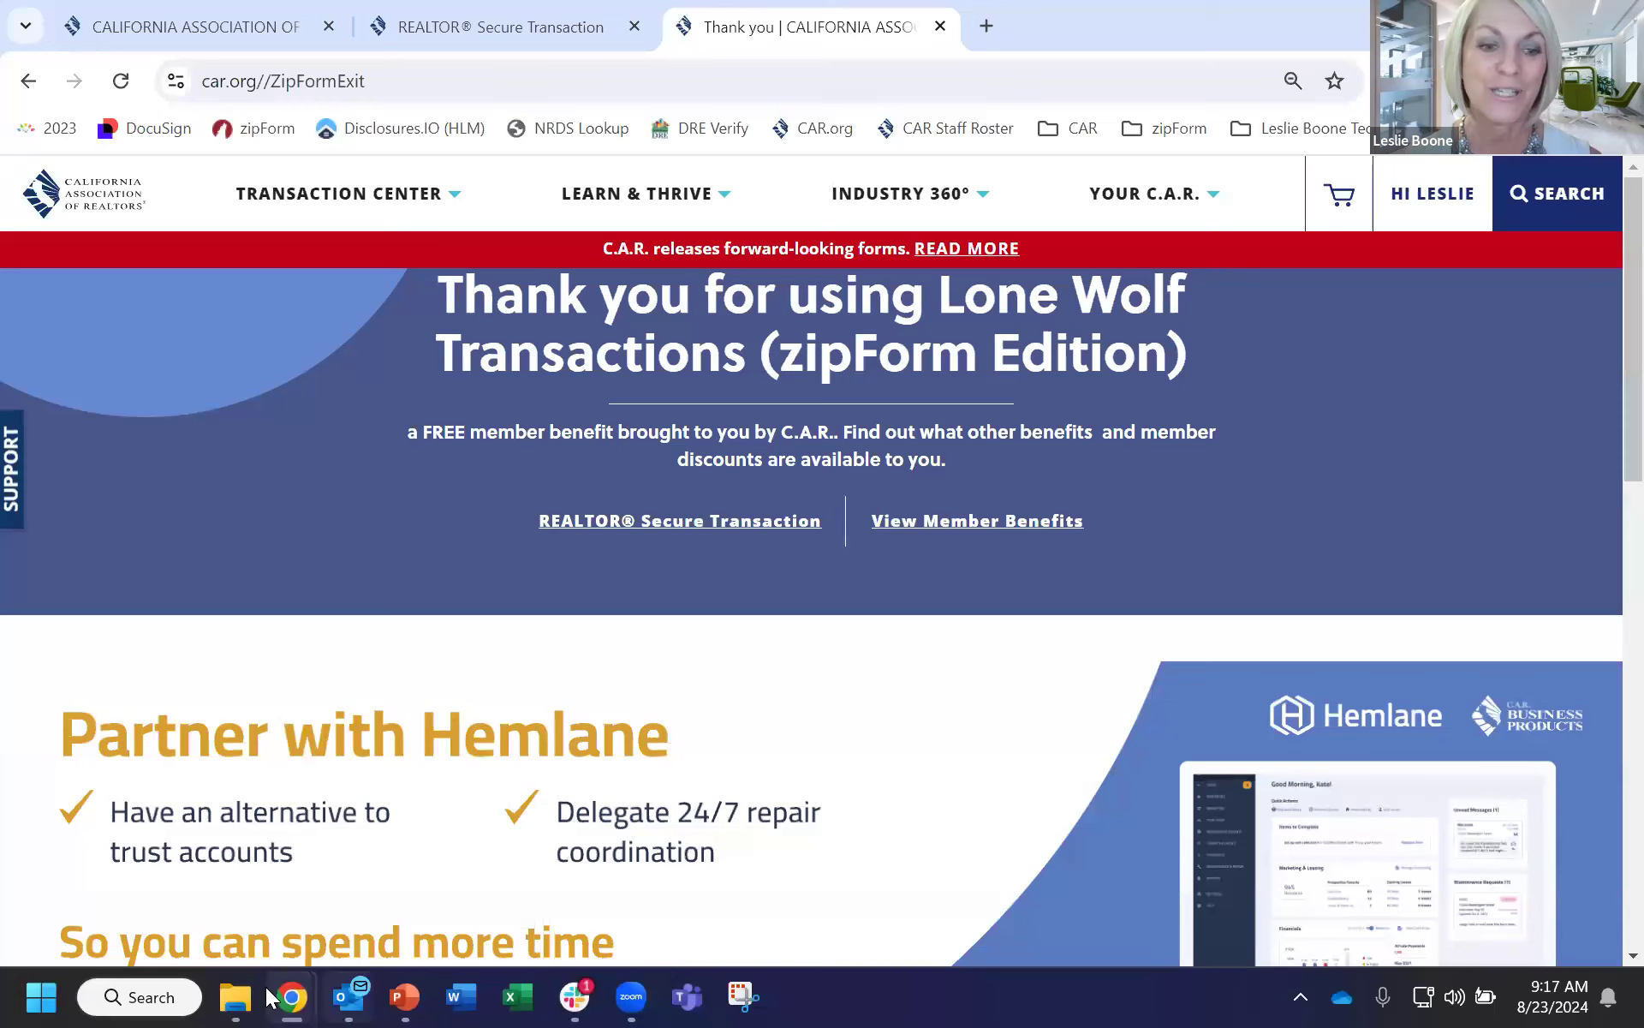
Switch back to the form editor window and deselect the Buyer Representation agreement in the workspace.
{"action": "mouse_move", "coordinate": [292, 996]}
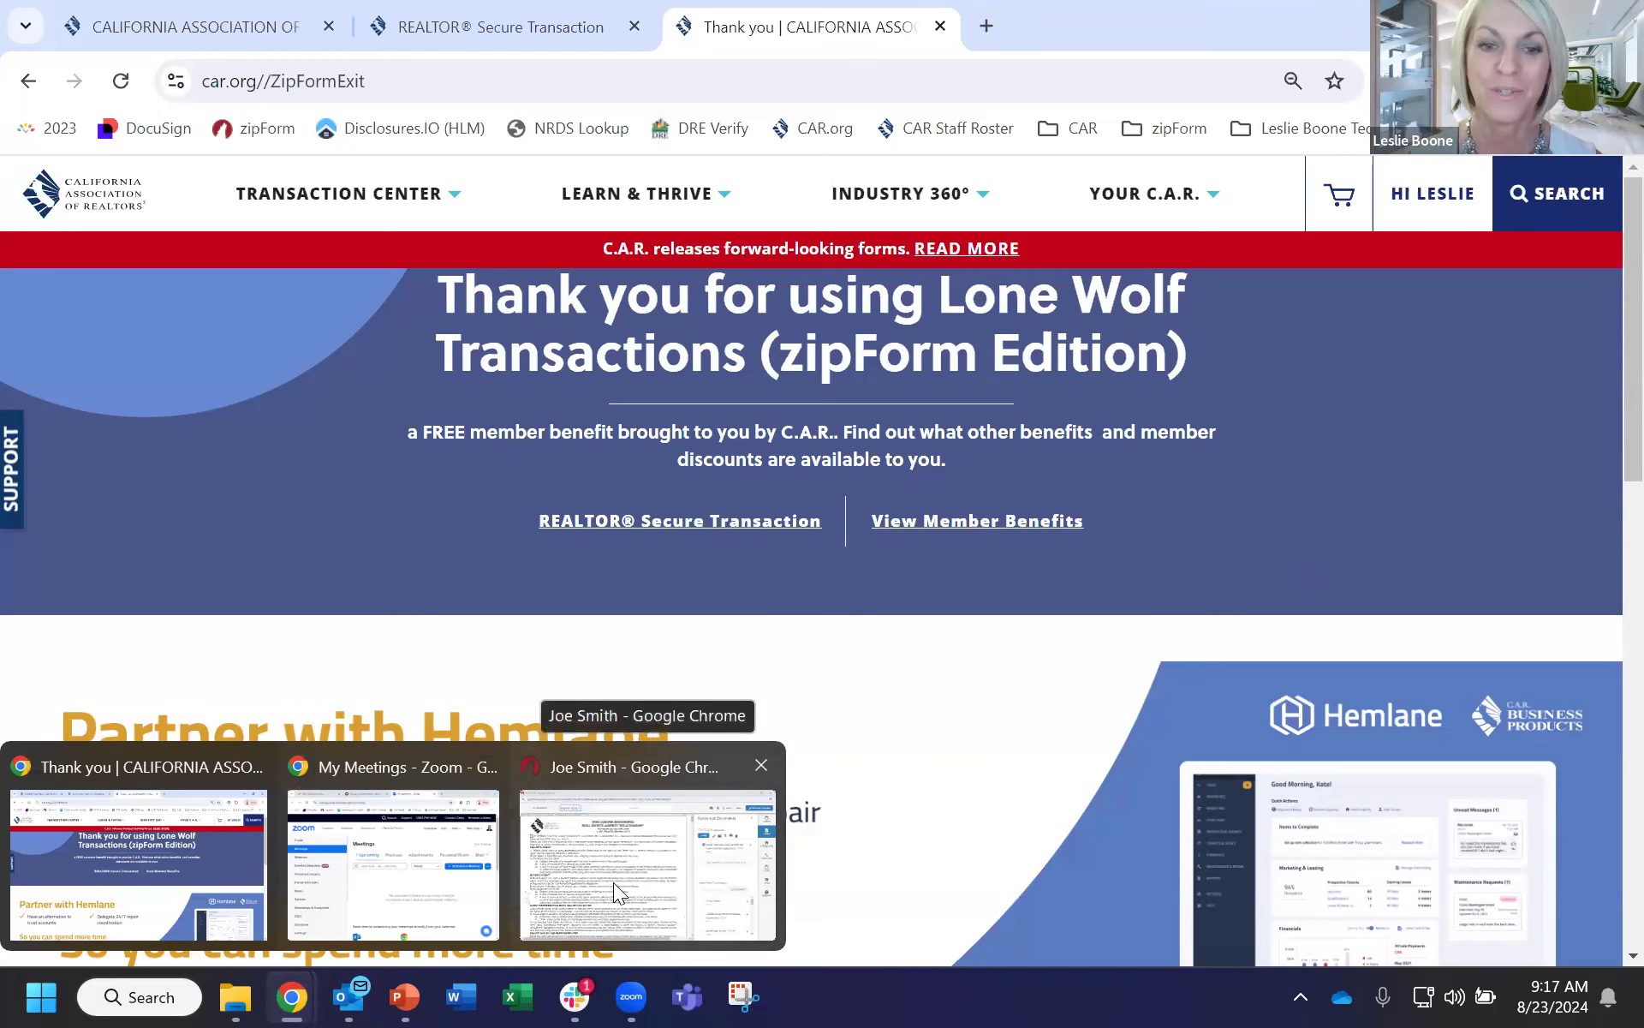
{"action": "left_click", "coordinate": [647, 866]}
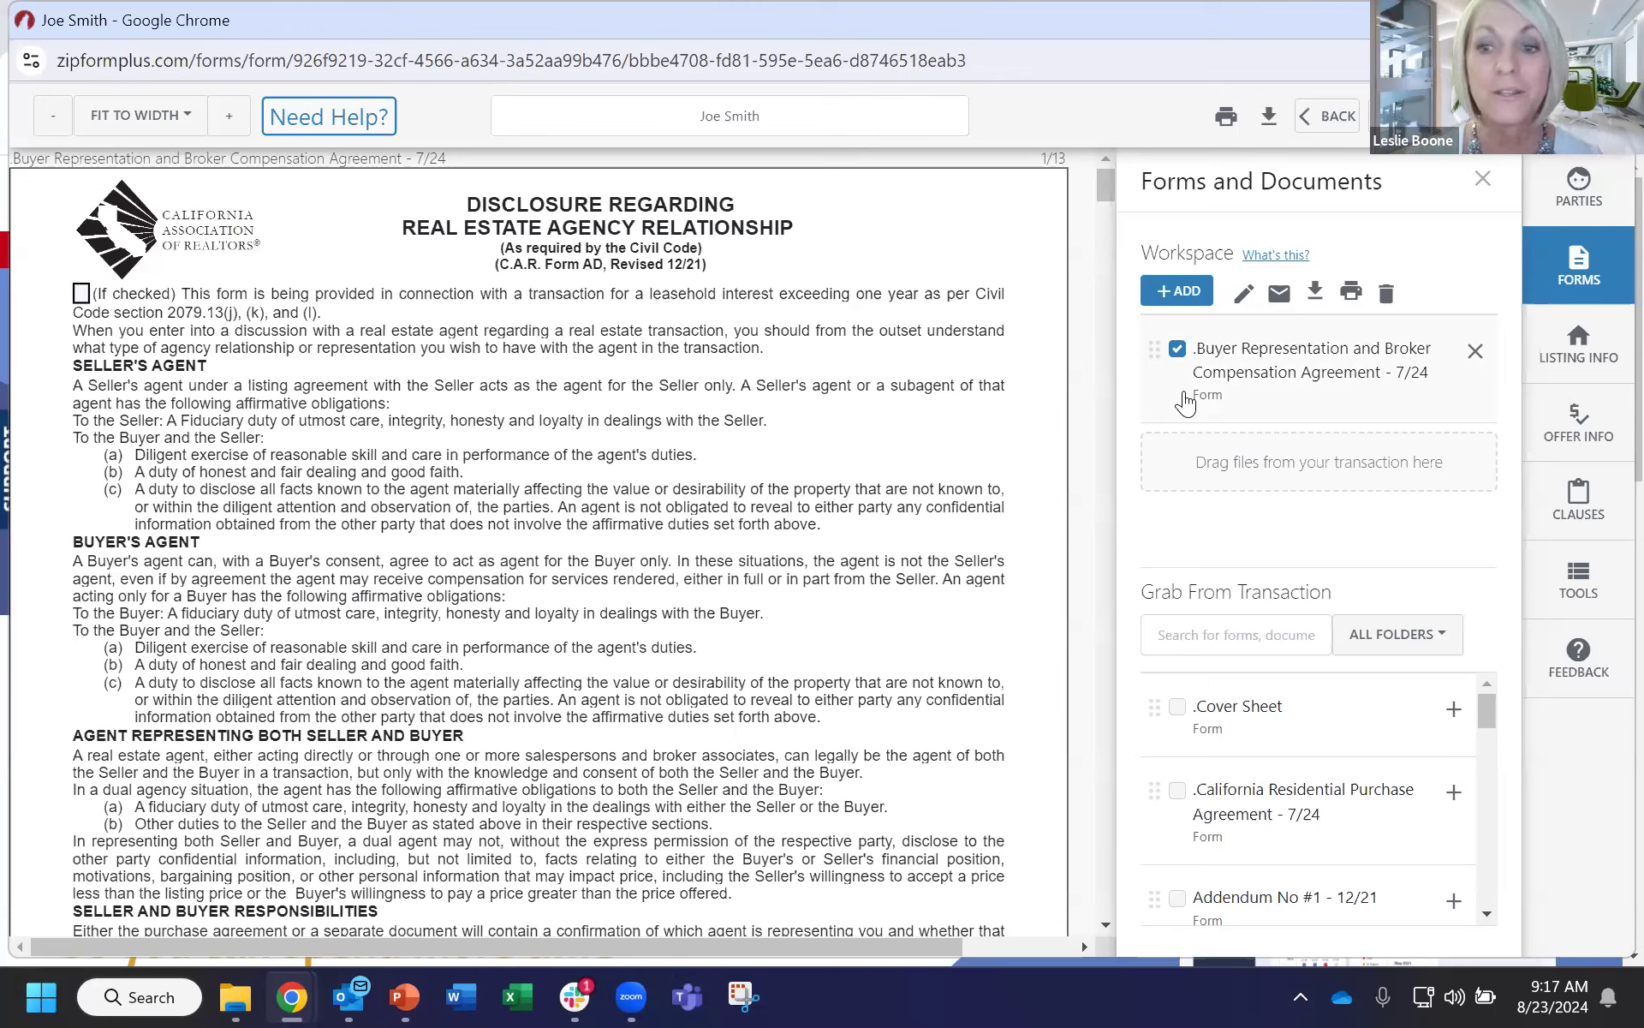
{"action": "left_click", "coordinate": [1177, 349]}
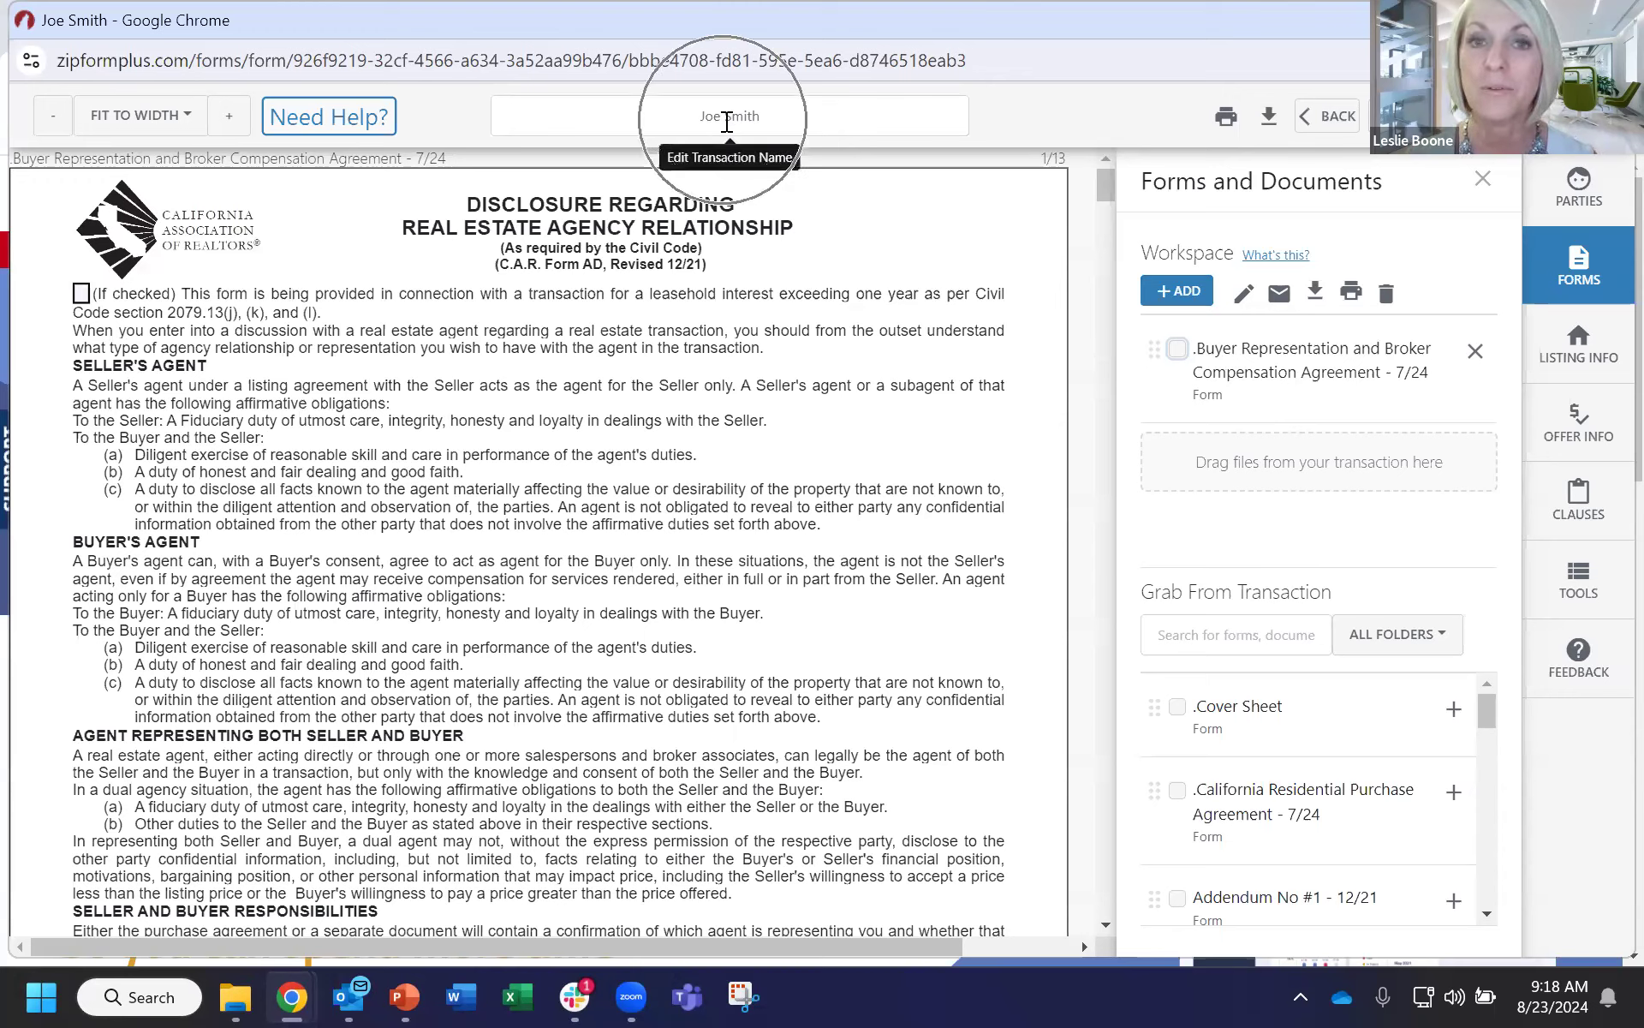
Examine the editable transaction name and the Workspace and Grab From Transaction sections of the forms list.
{"action": "left_click", "coordinate": [691, 115]}
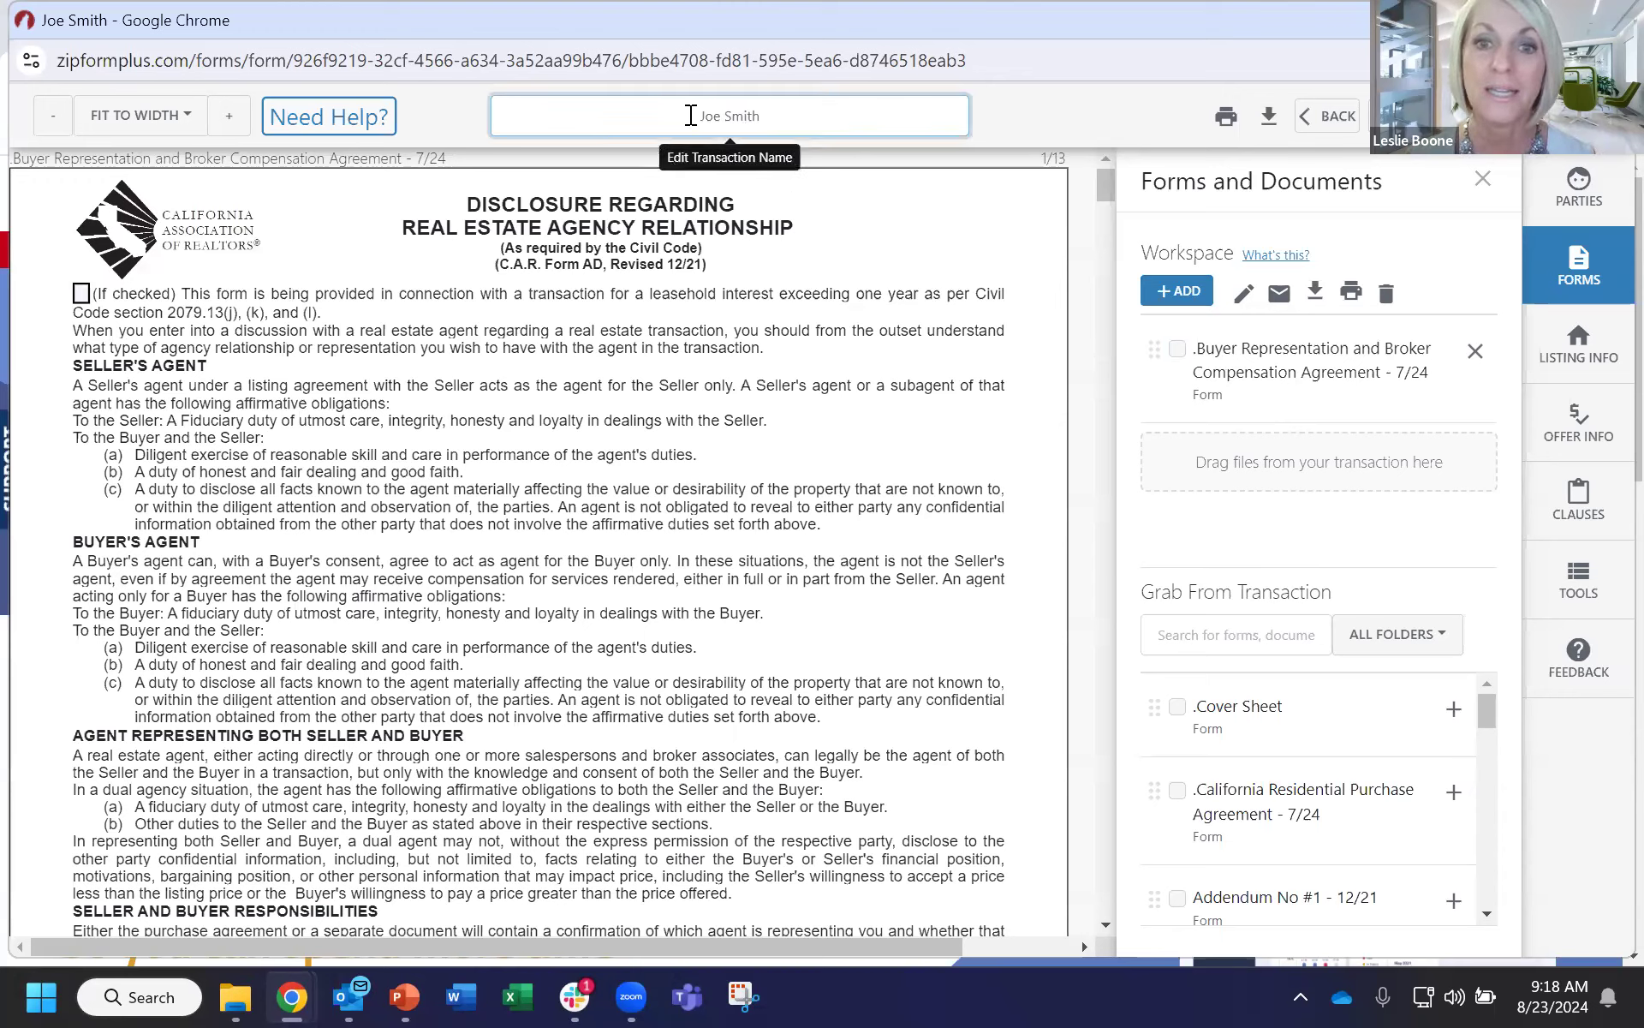
{"action": "left_click", "coordinate": [742, 122]}
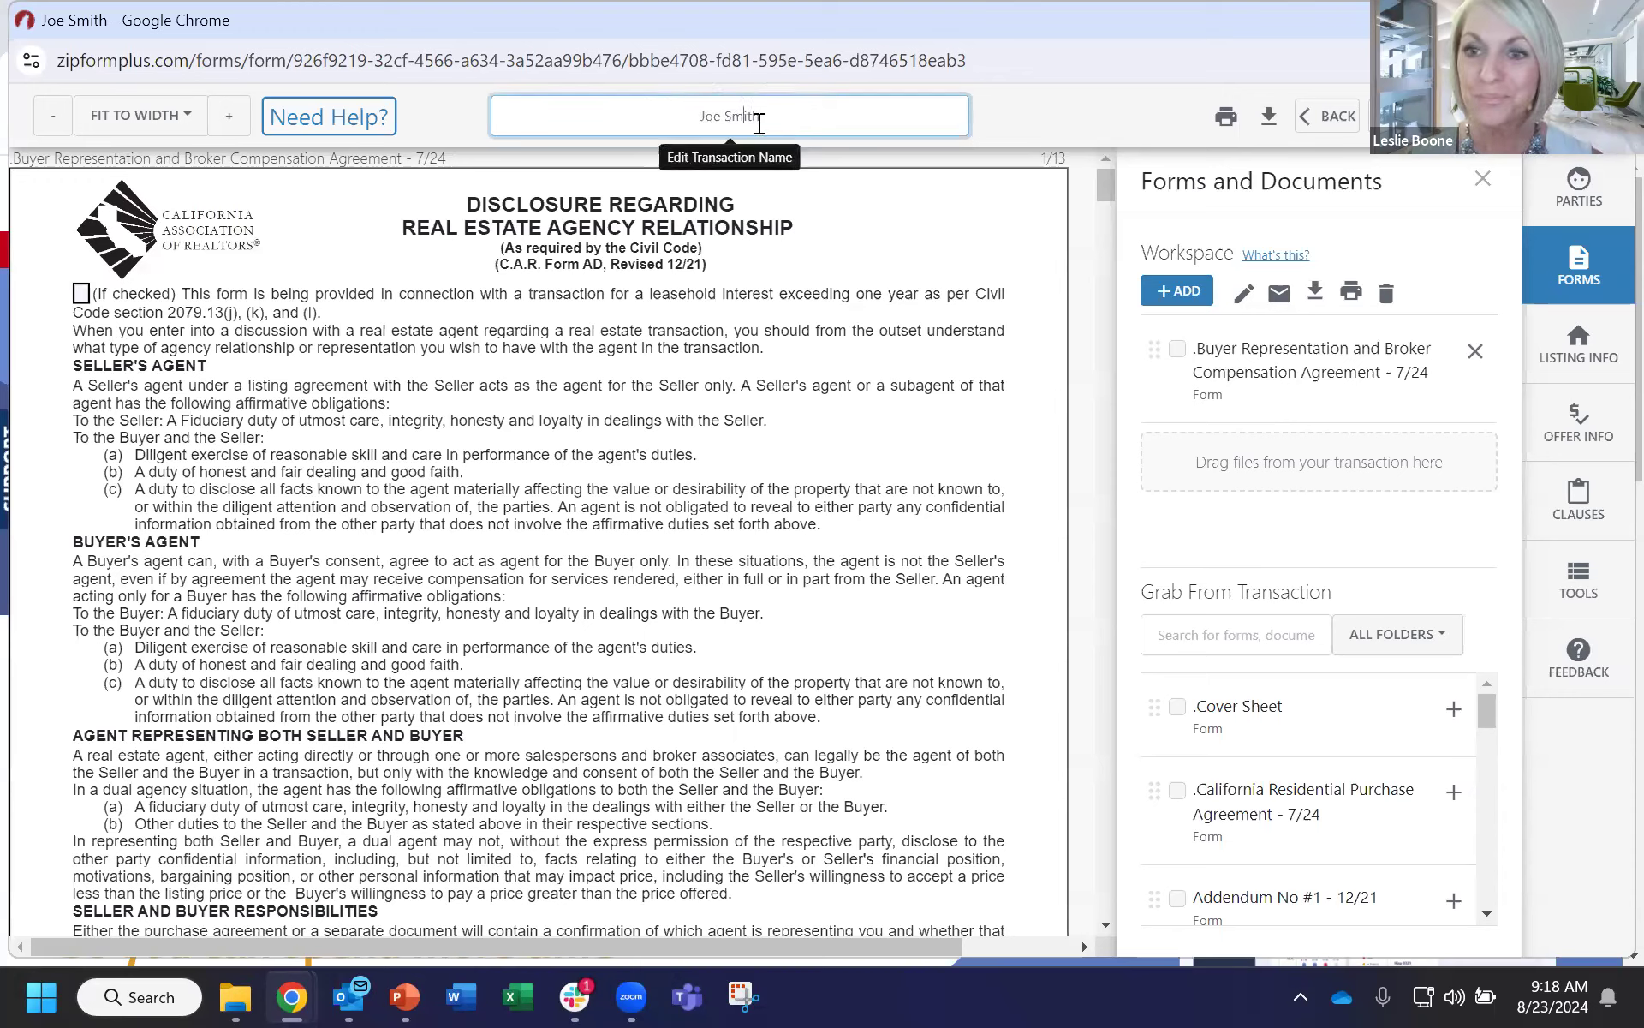
{"action": "left_click", "coordinate": [1592, 282]}
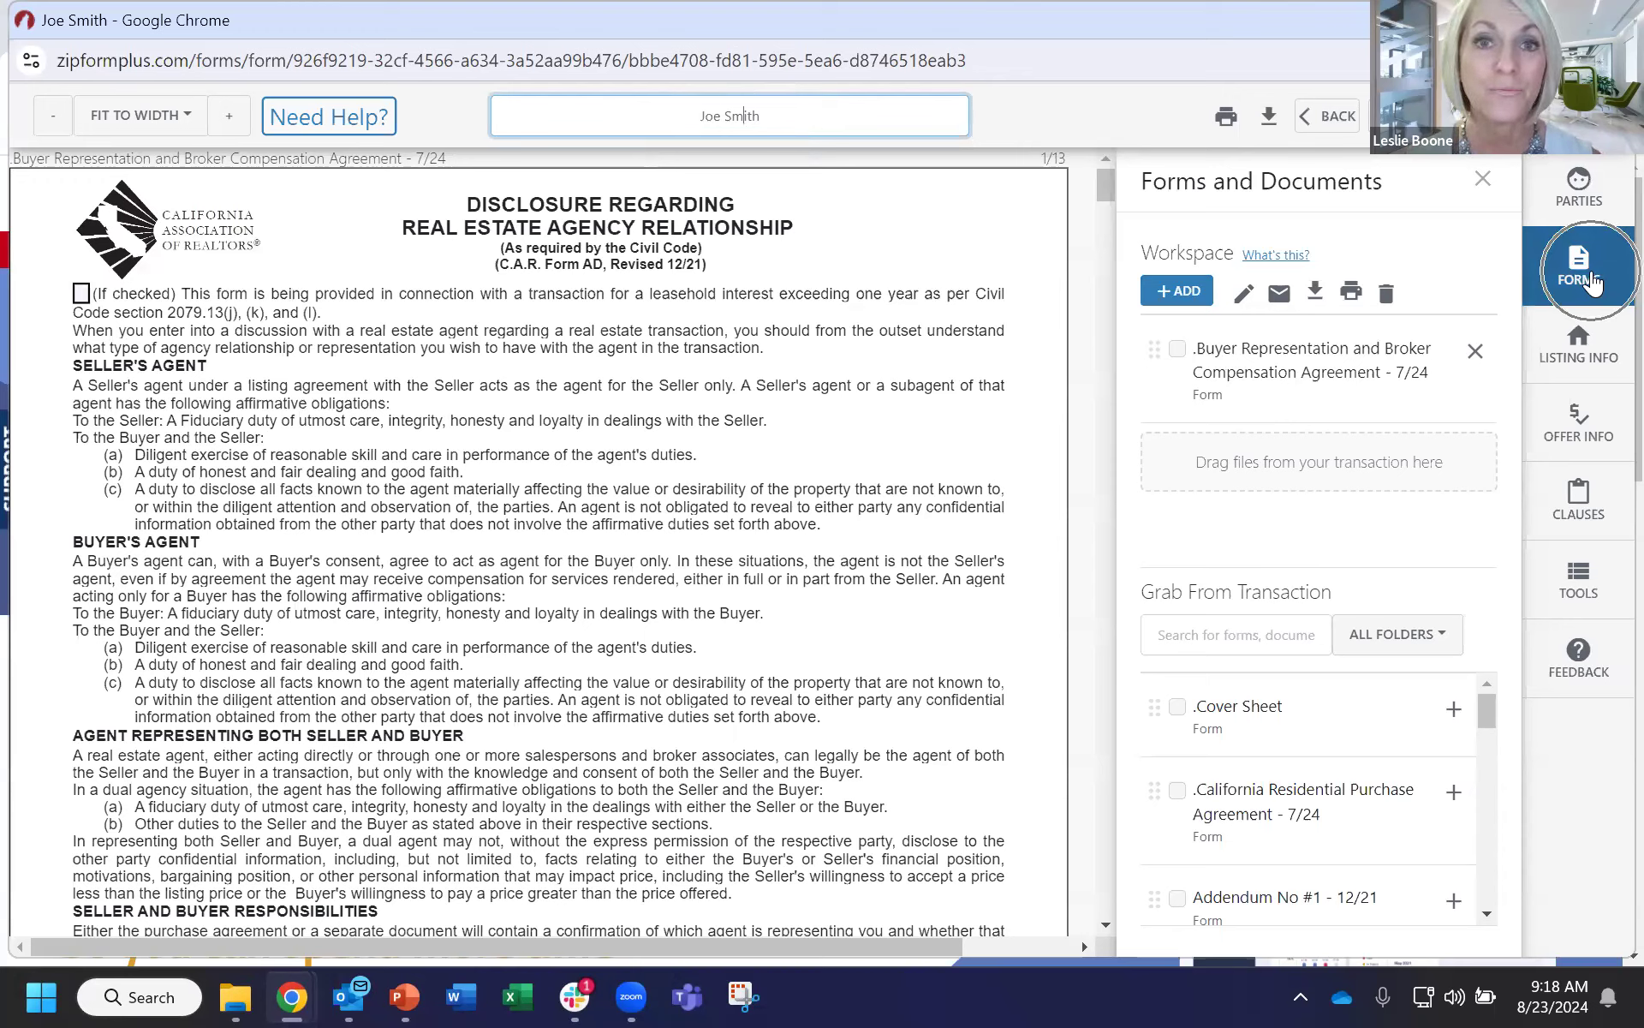
{"action": "left_click", "coordinate": [1591, 282]}
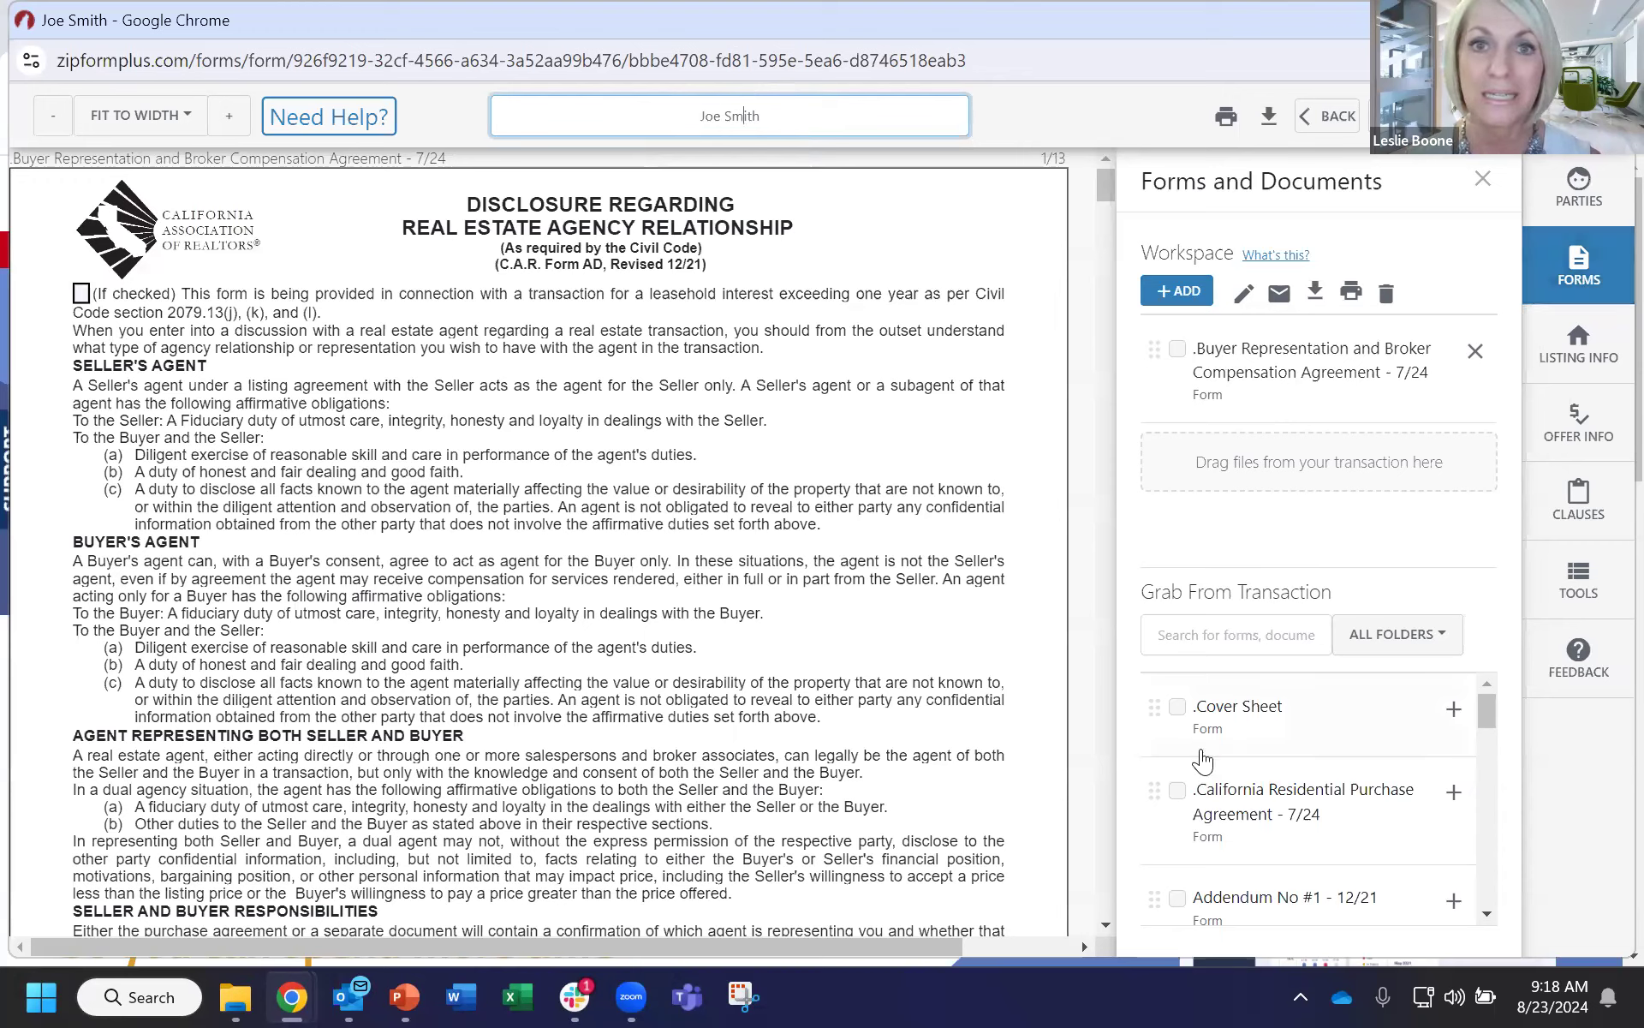
{"action": "left_click_drag", "start_coordinate": [1142, 253], "coordinate": [1231, 254]}
{"action": "left_click", "coordinate": [1231, 254]}
{"action": "left_click_drag", "start_coordinate": [1150, 591], "coordinate": [1319, 589]}
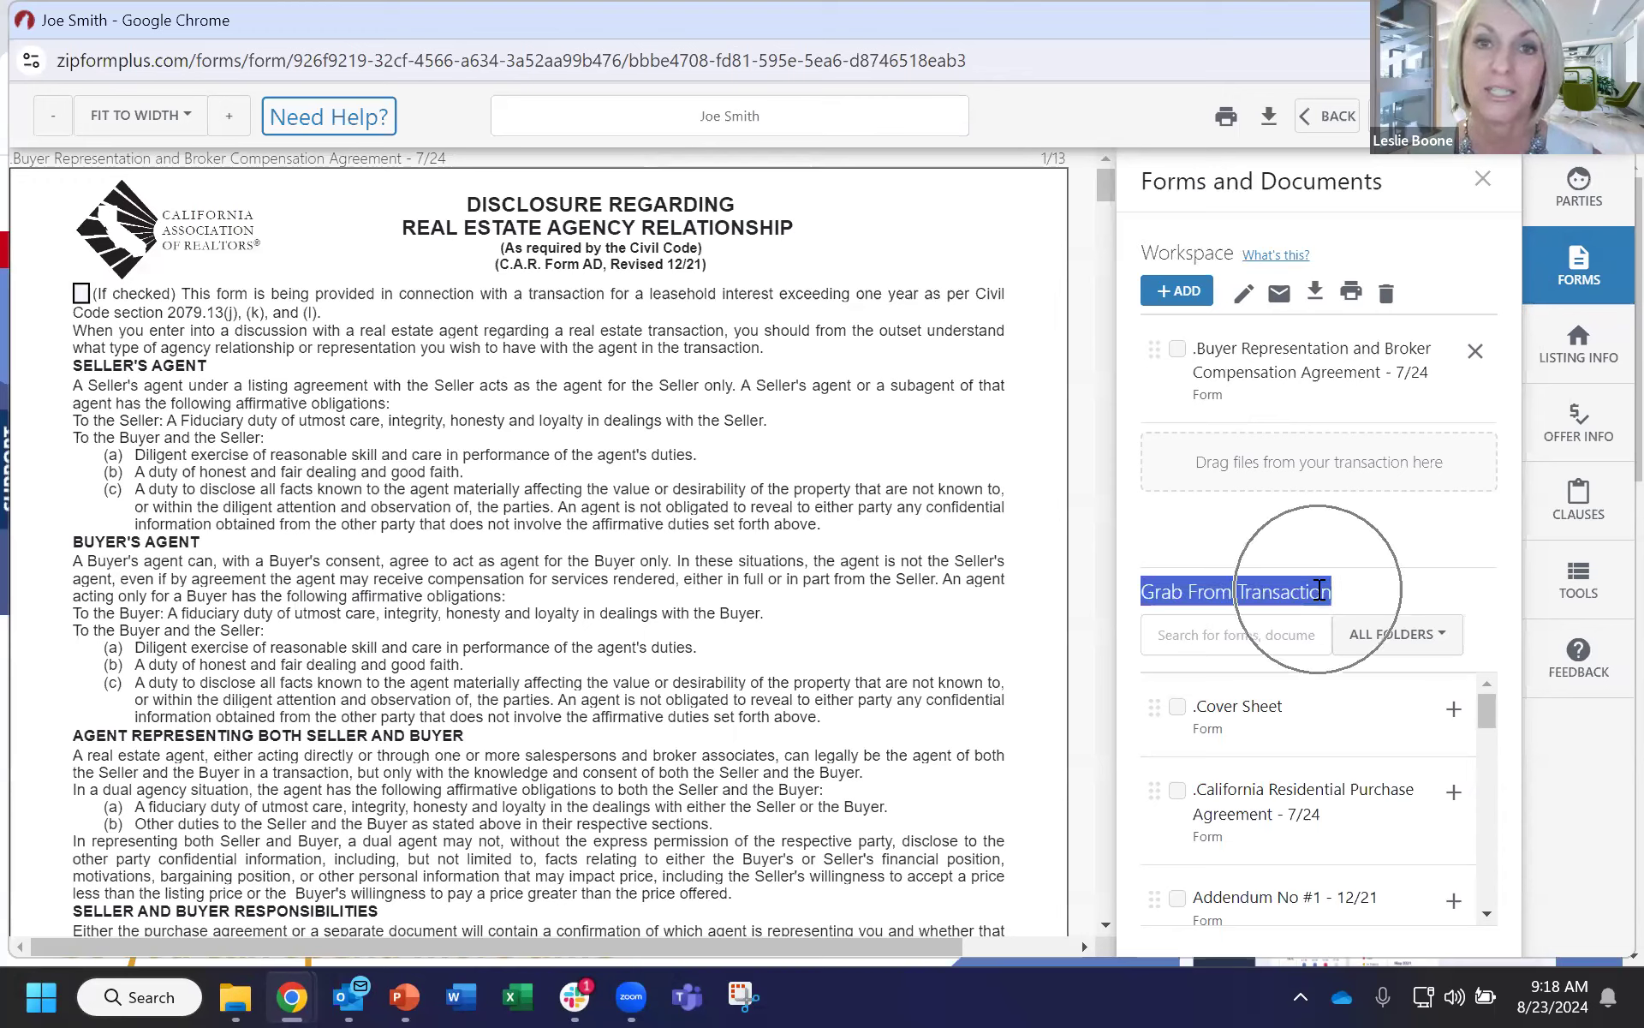
{"action": "left_click", "coordinate": [1319, 589]}
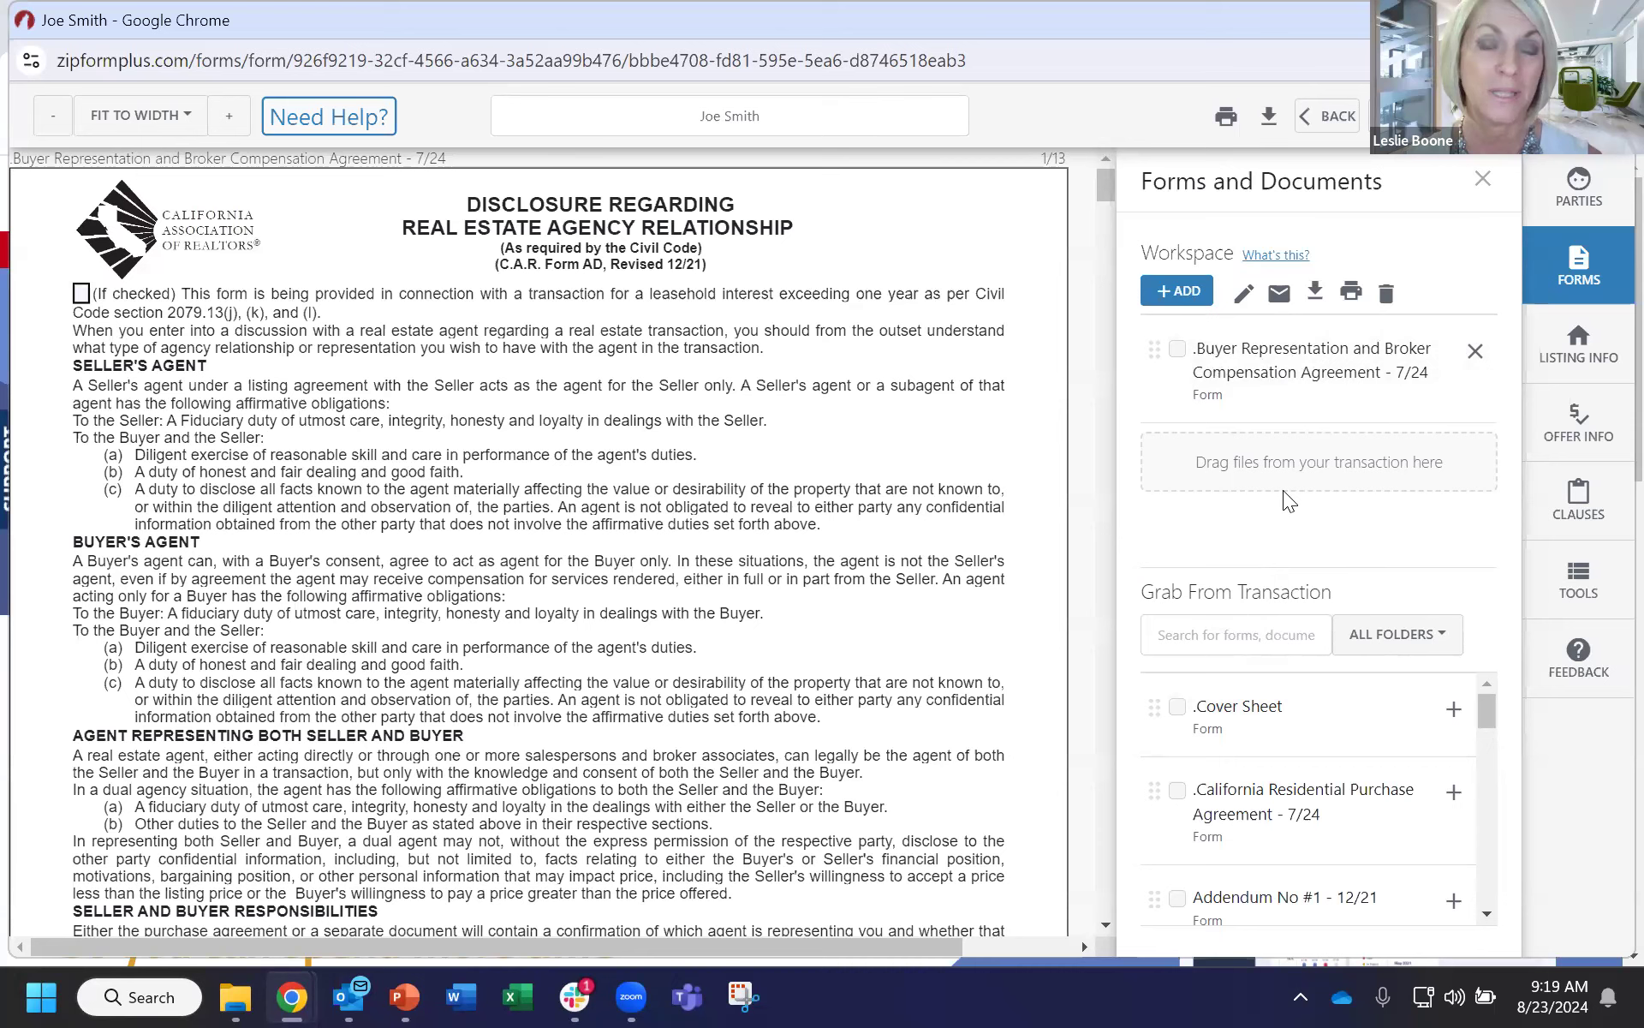
Add the Cover Sheet, California Residential Purchase Agreement - 7/24 and Addendum No #1 - 12/21 to the workspace.
{"action": "left_click", "coordinate": [1454, 708]}
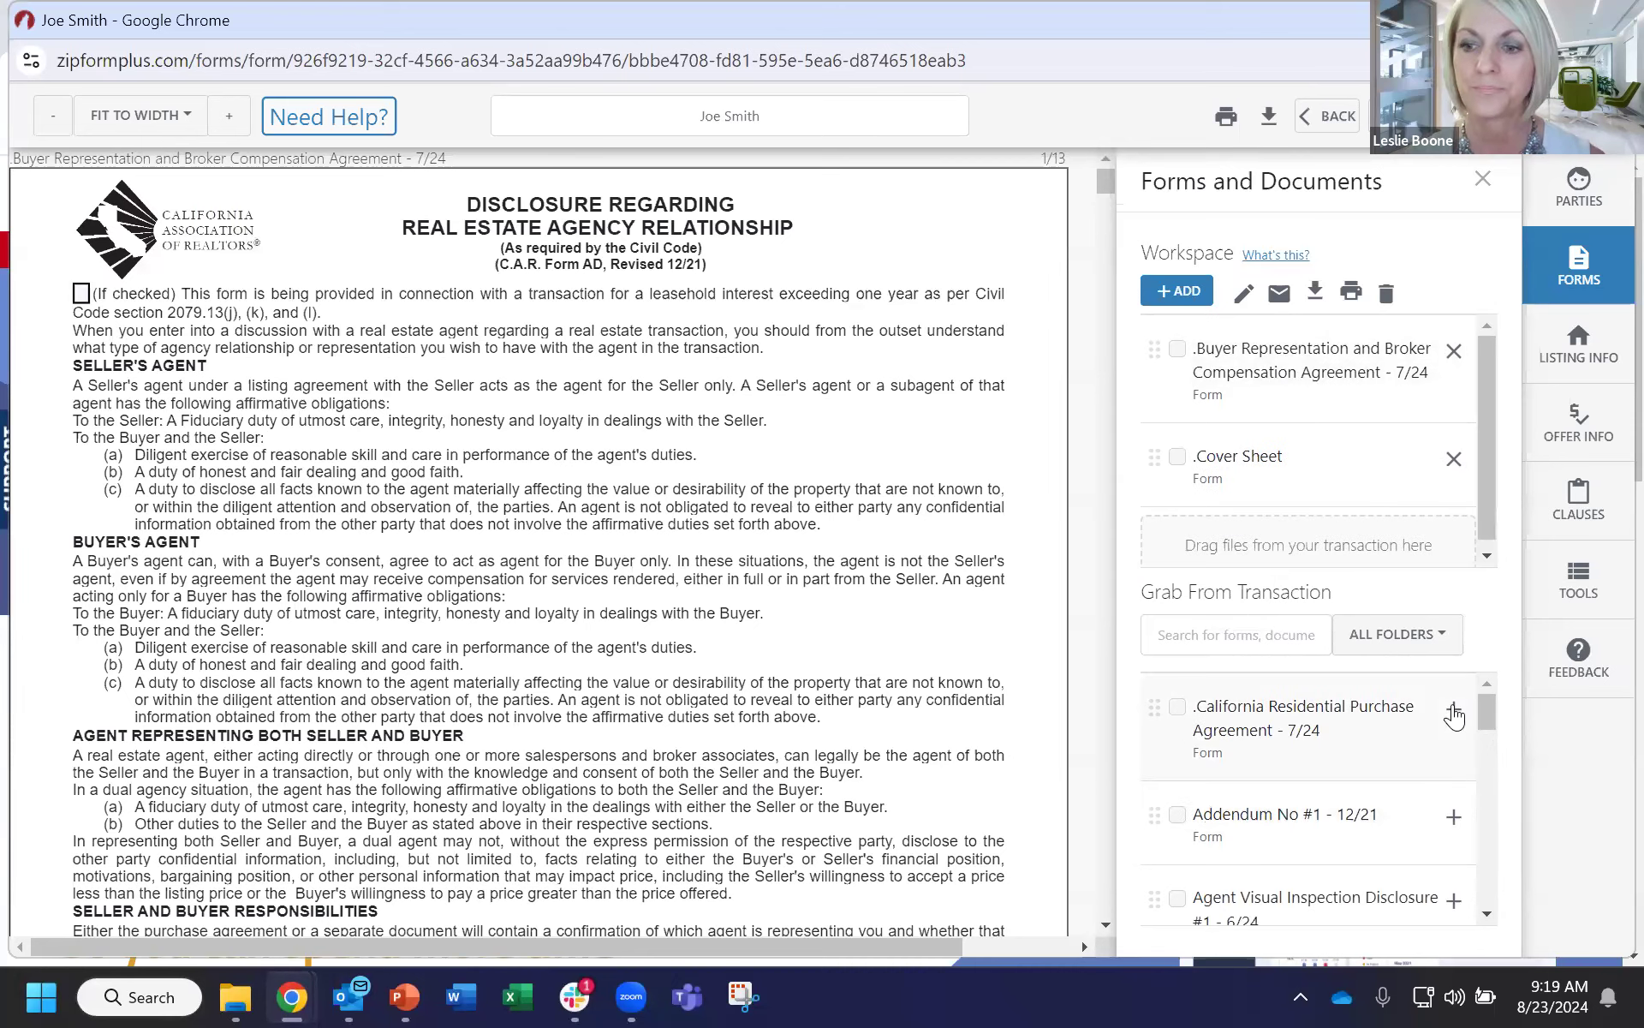
{"action": "left_click", "coordinate": [1452, 708]}
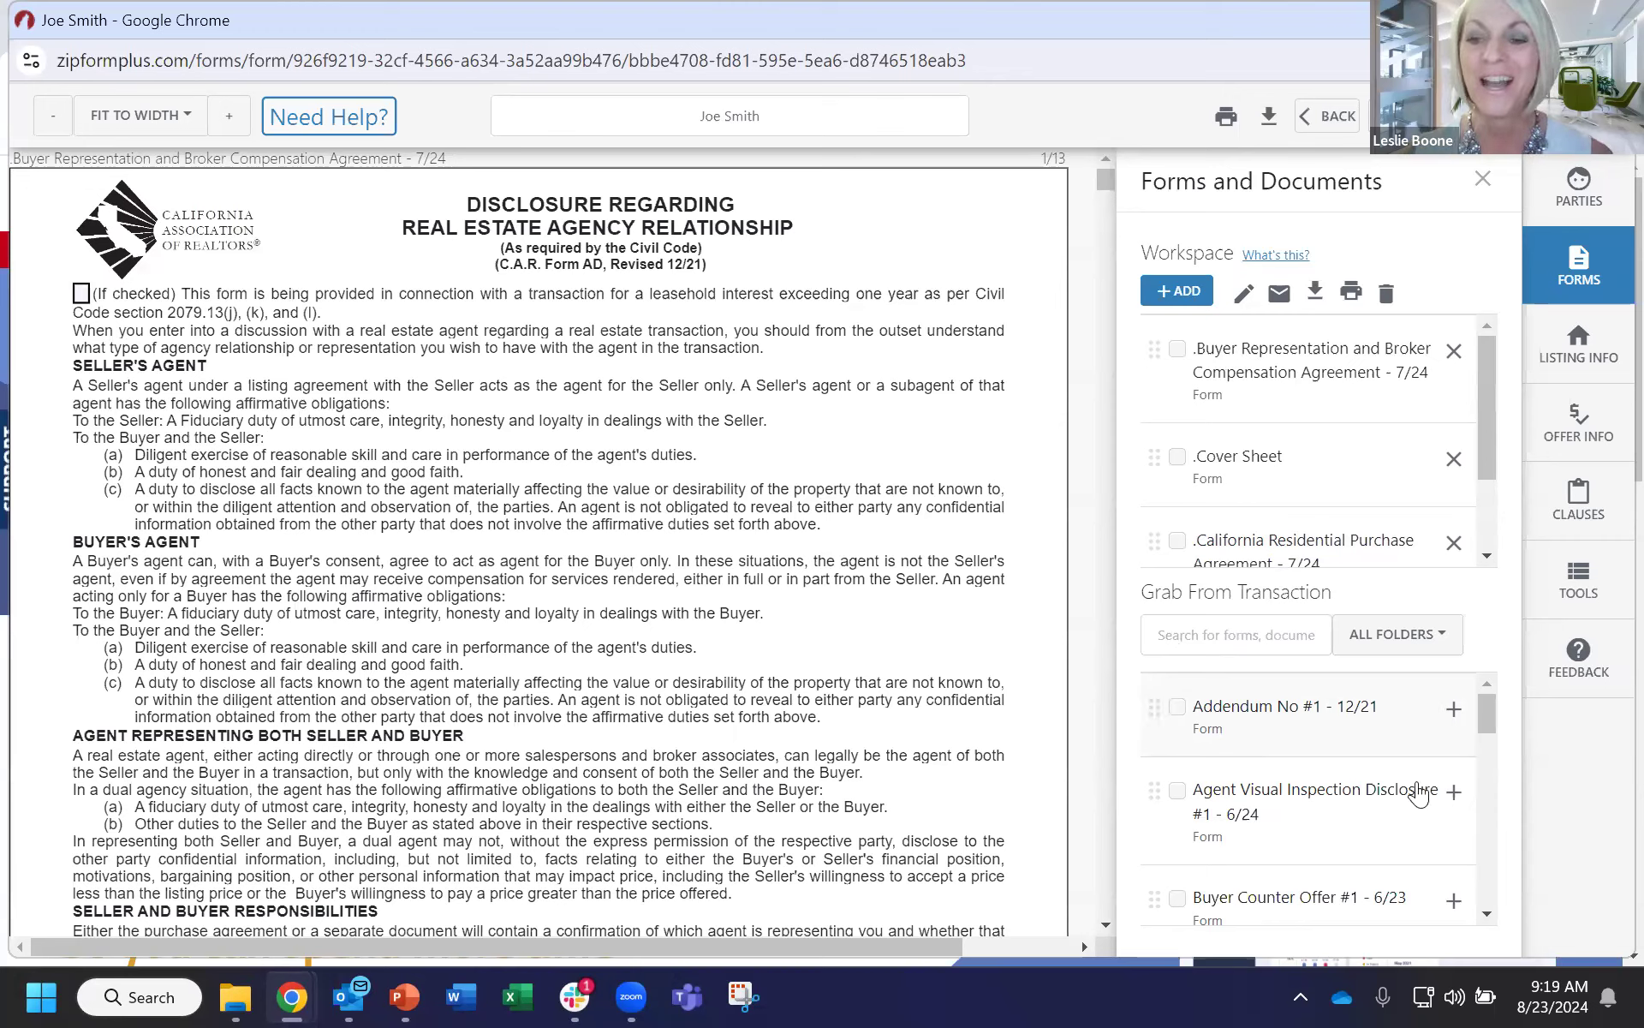
{"action": "left_click", "coordinate": [1453, 716]}
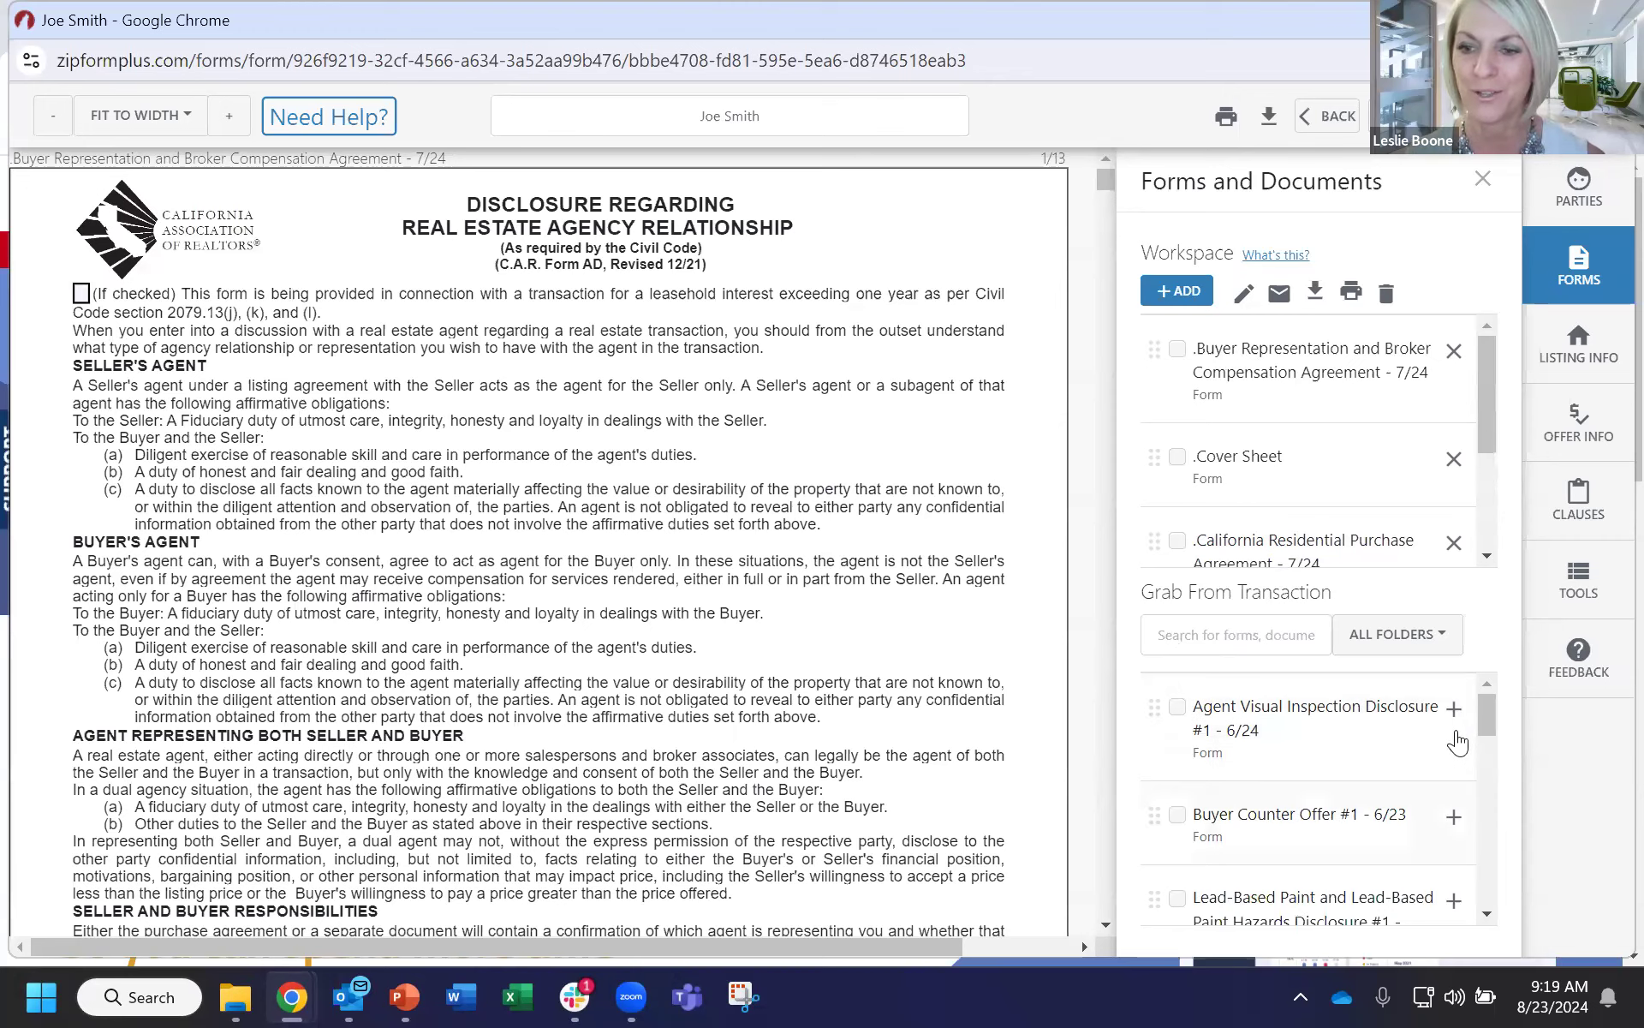
Add the Agent Visual Inspection Disclosure #1 - 6/24 to the workspace and open Addendum No #1 - 12/21.
{"action": "left_click", "coordinate": [1454, 716]}
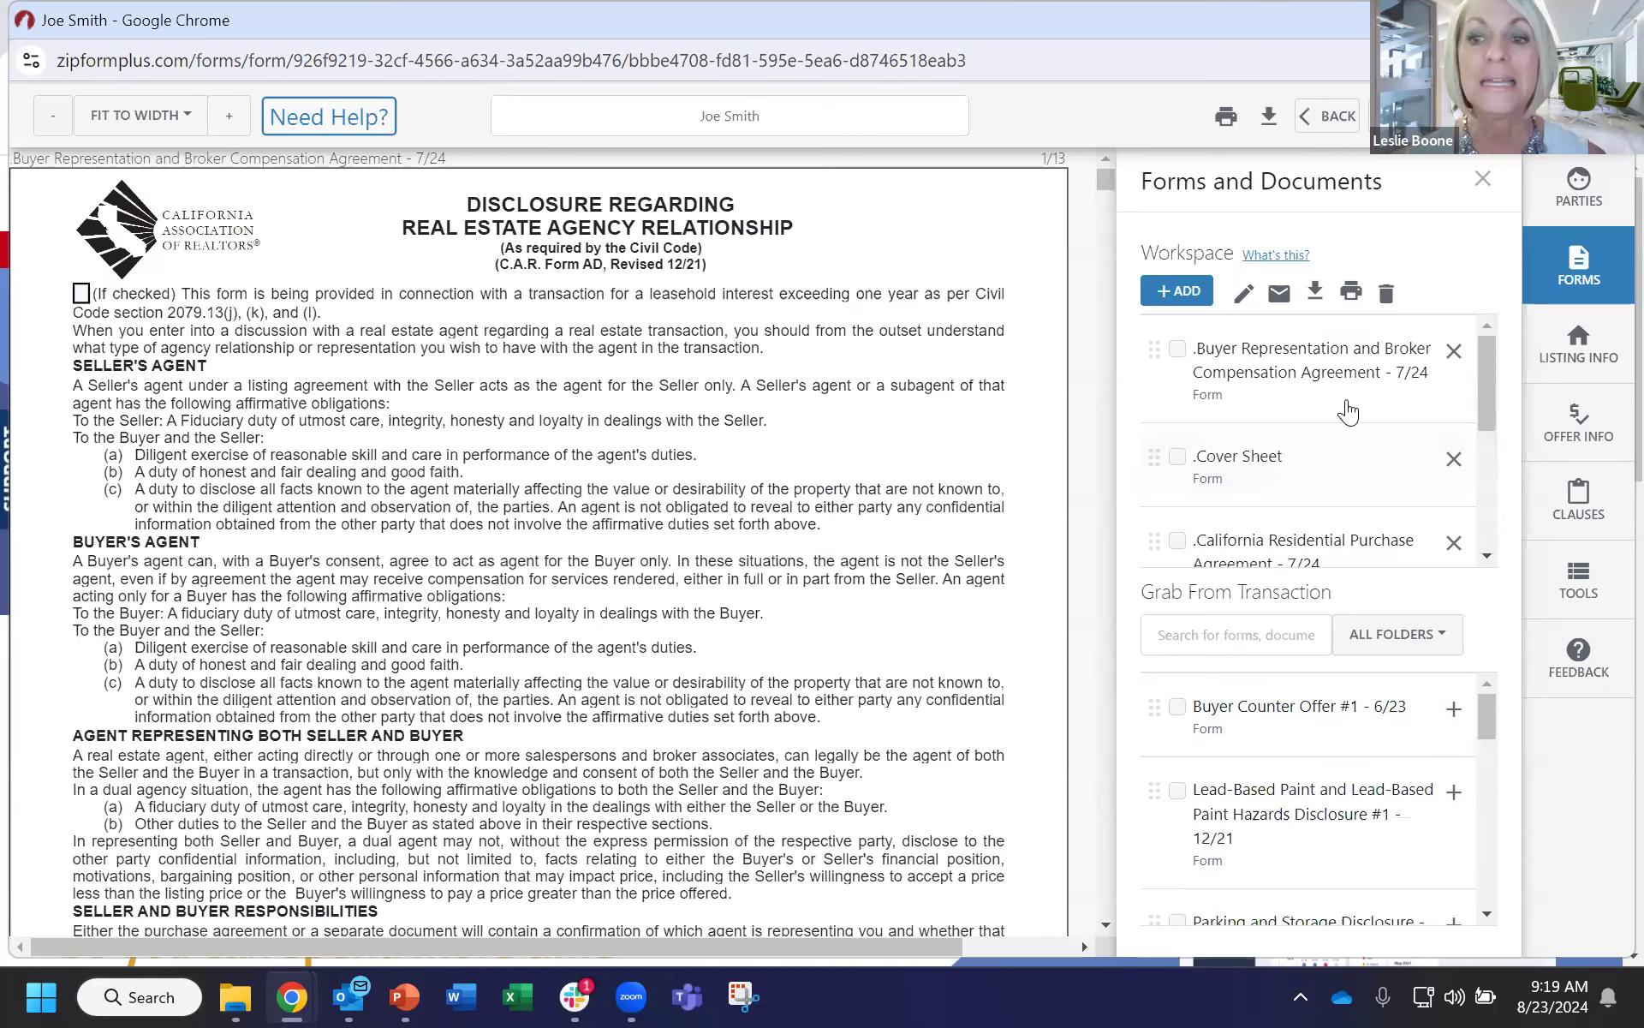
{"action": "scroll", "coordinate": [1349, 412], "scroll_direction": "down", "scroll_amount": 2}
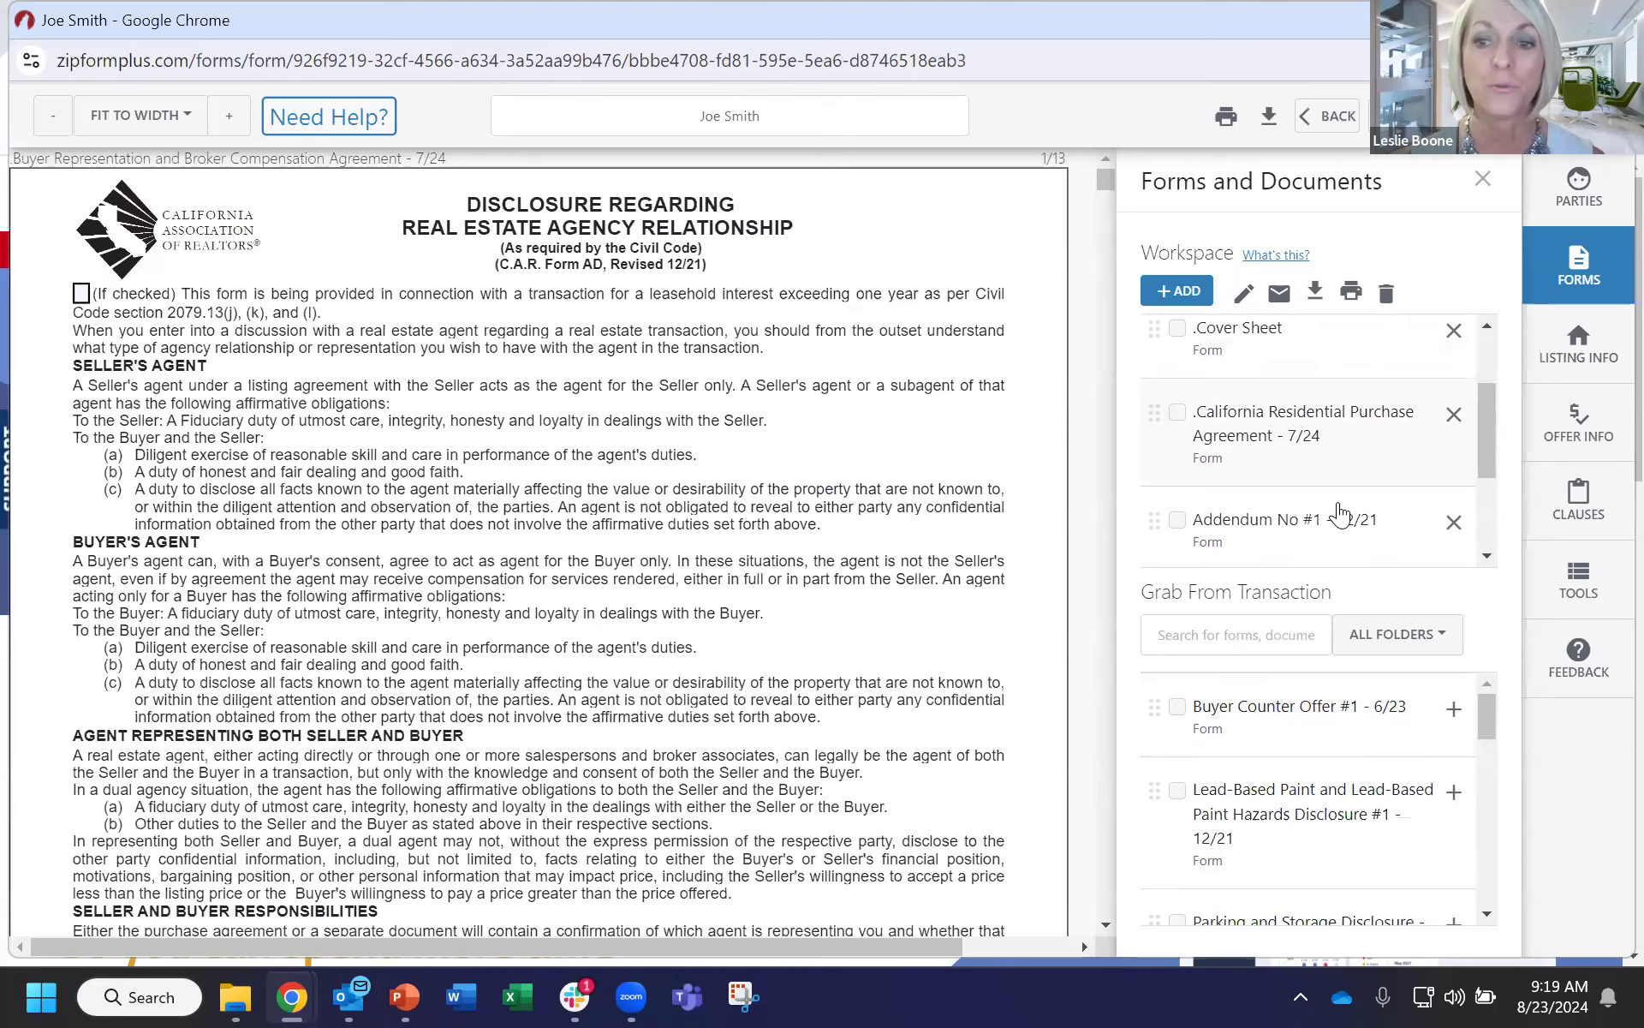
{"action": "left_click", "coordinate": [1282, 435]}
{"action": "left_click", "coordinate": [1276, 524]}
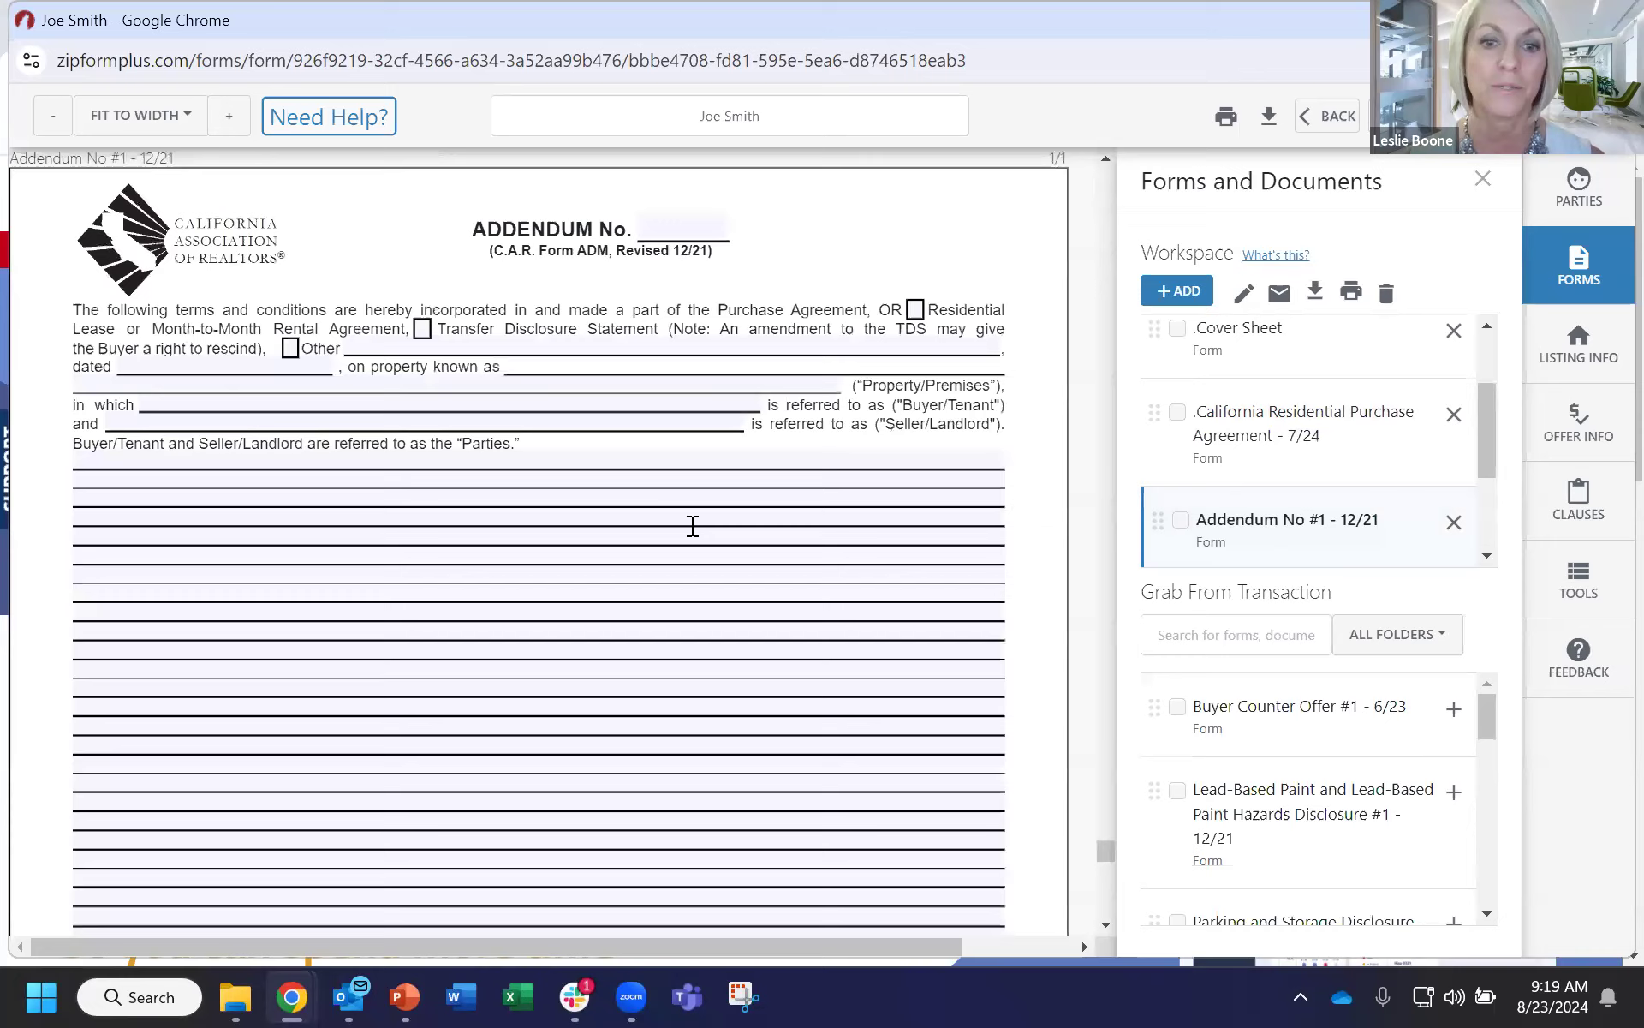
Enter five lines of placeholder text in the terms area of the addendum.
{"action": "left_click", "coordinate": [606, 465]}
{"action": "type", "text": "slkdjflkfj dsjf"}
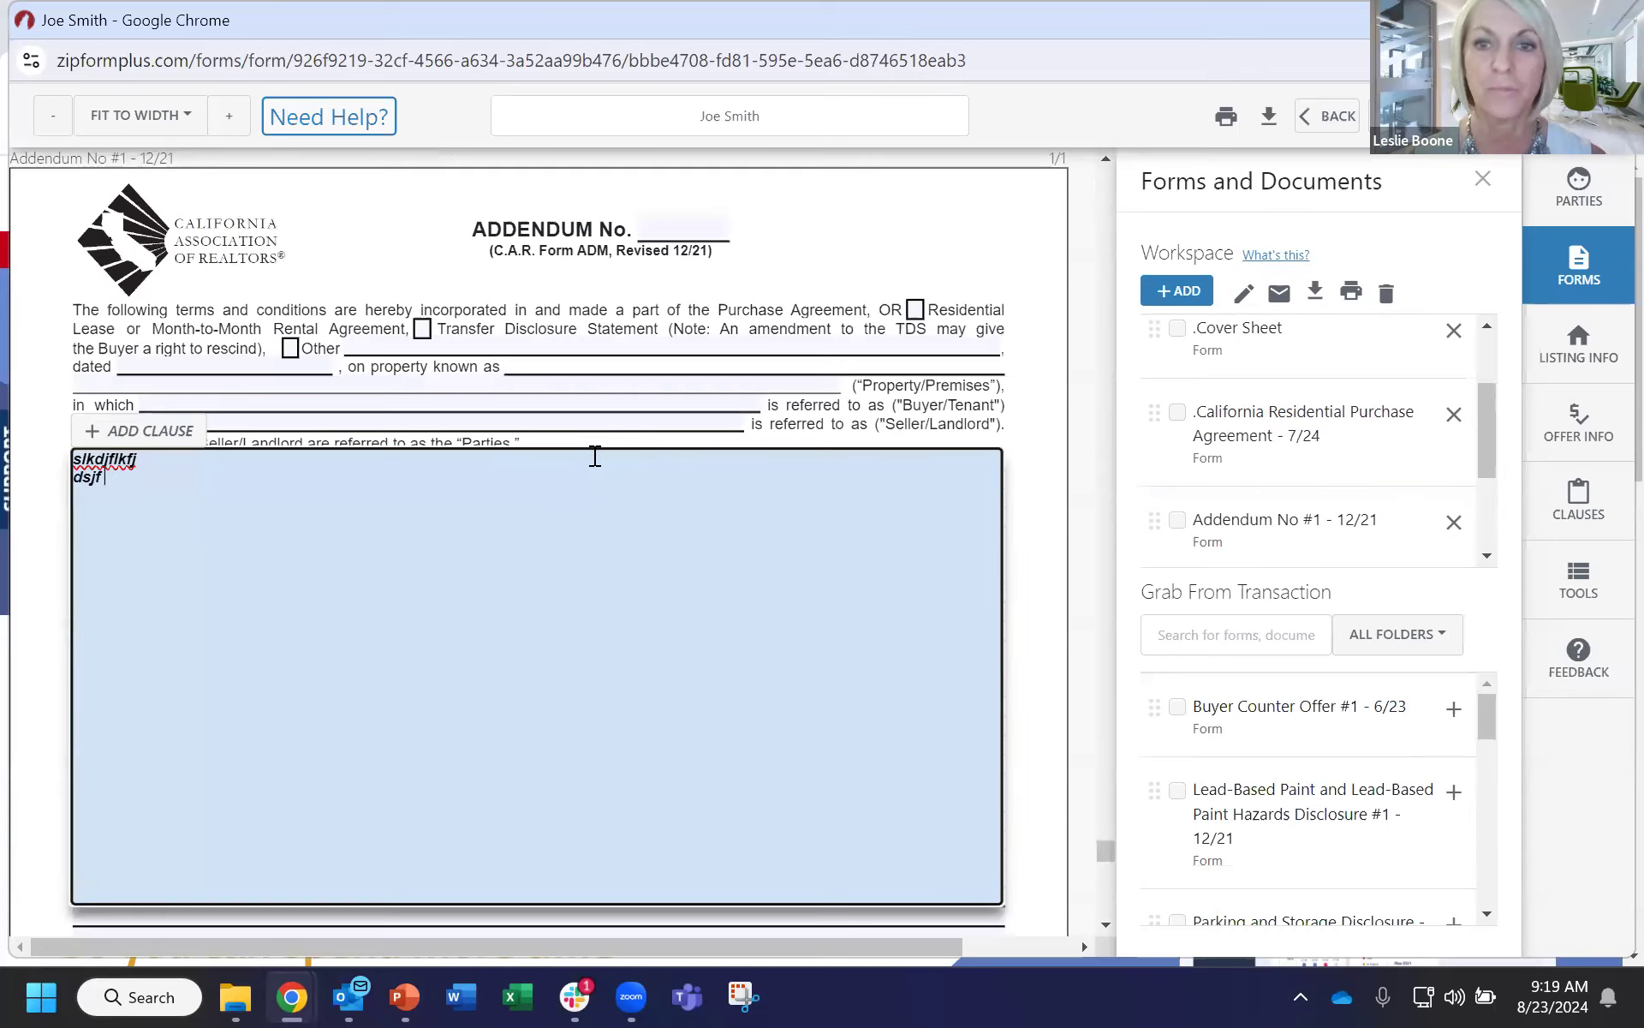
{"action": "type", "text": " dsjfs djf lkj lsk jflsd"}
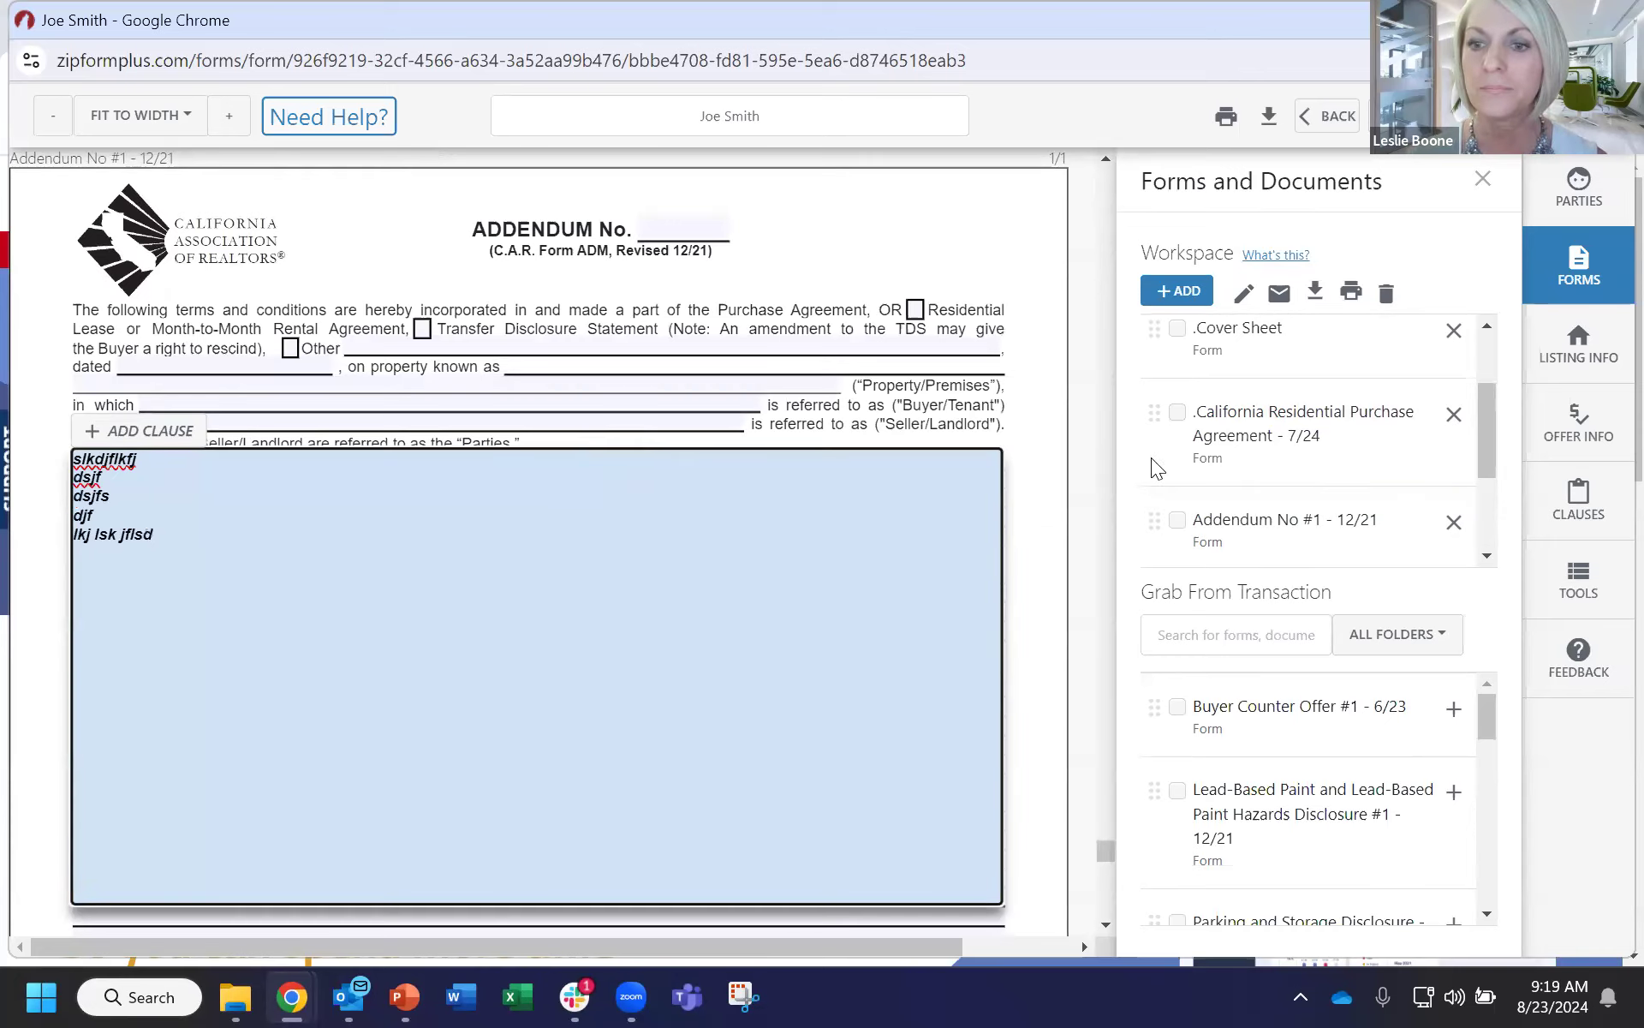
Open the Agent Visual Inspection Disclosure #1 - 6/24 from the workspace at its room-by-room observations.
{"action": "scroll", "coordinate": [1345, 454], "scroll_direction": "down", "scroll_amount": 1}
{"action": "left_click", "coordinate": [1296, 488]}
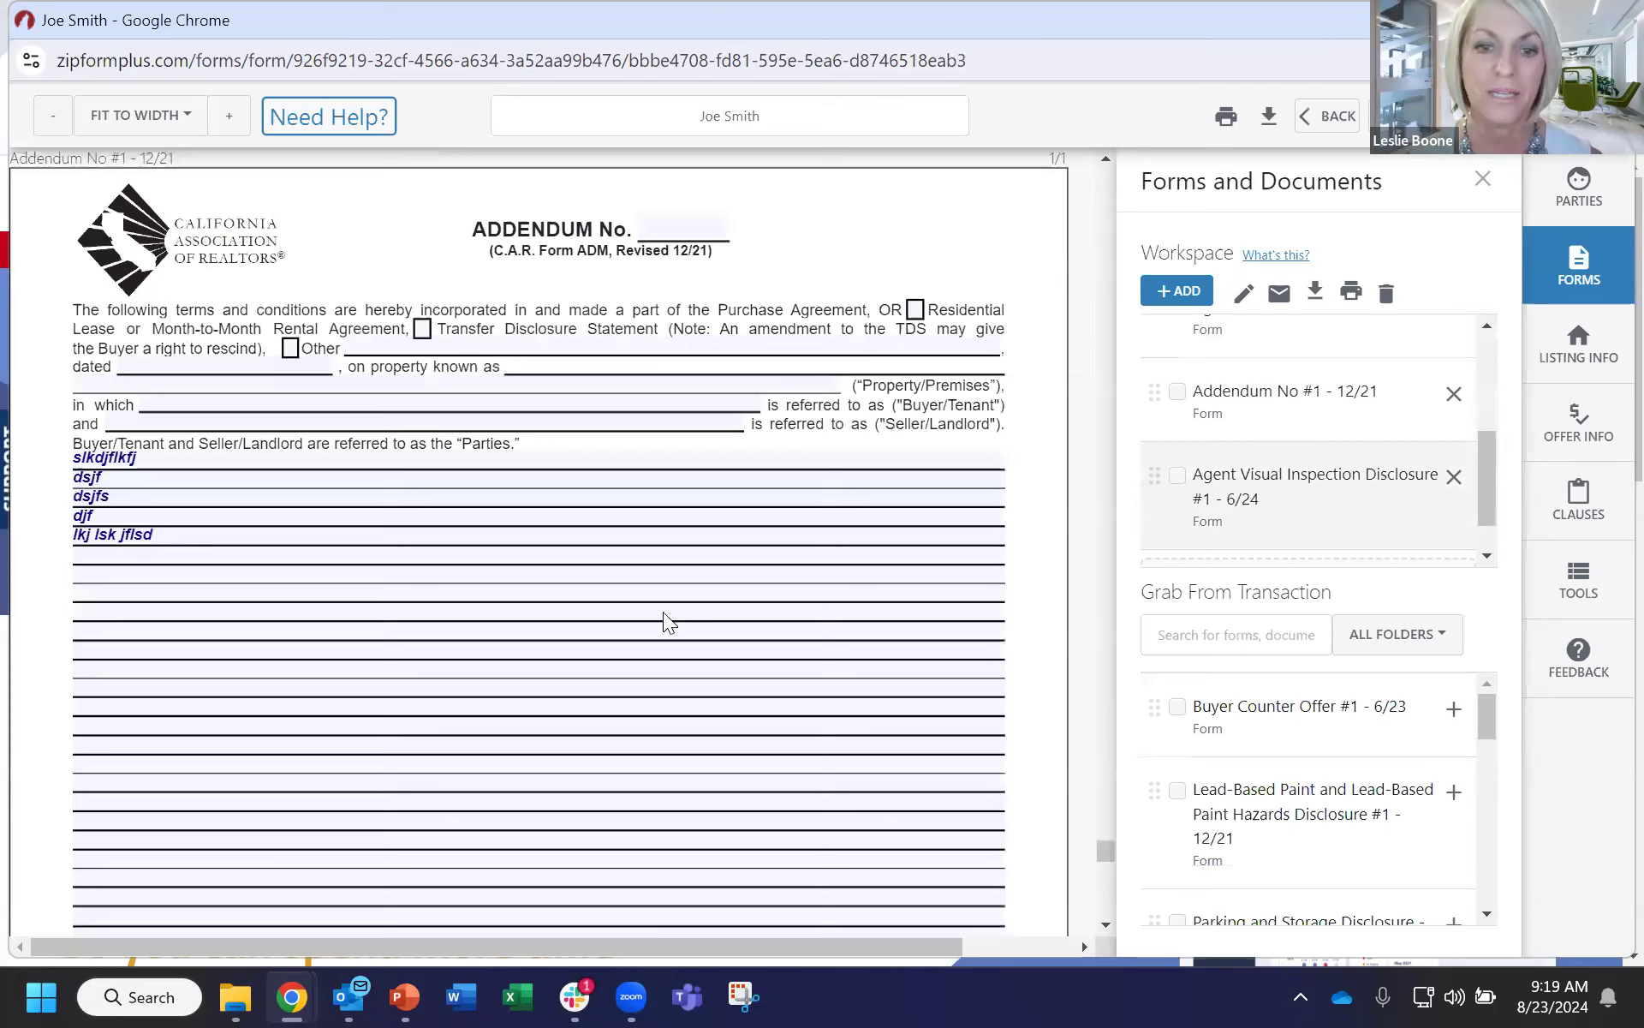
{"action": "scroll", "coordinate": [606, 610], "scroll_direction": "down", "scroll_amount": 10}
Fill the Kitchen observations of the Agent Visual Inspection Disclosure with more lines of placeholder text than the field shows.
{"action": "left_click", "coordinate": [253, 515]}
{"action": "type", "text": "kdsif lsk"}
{"action": "key", "text": "Return"}
{"action": "type", "text": "lksjf"}
{"action": "key", "text": "Return"}
{"action": "type", "text": "lsk jf"}
{"action": "key", "text": "Return"}
{"action": "type", "text": "lskfj lkds"}
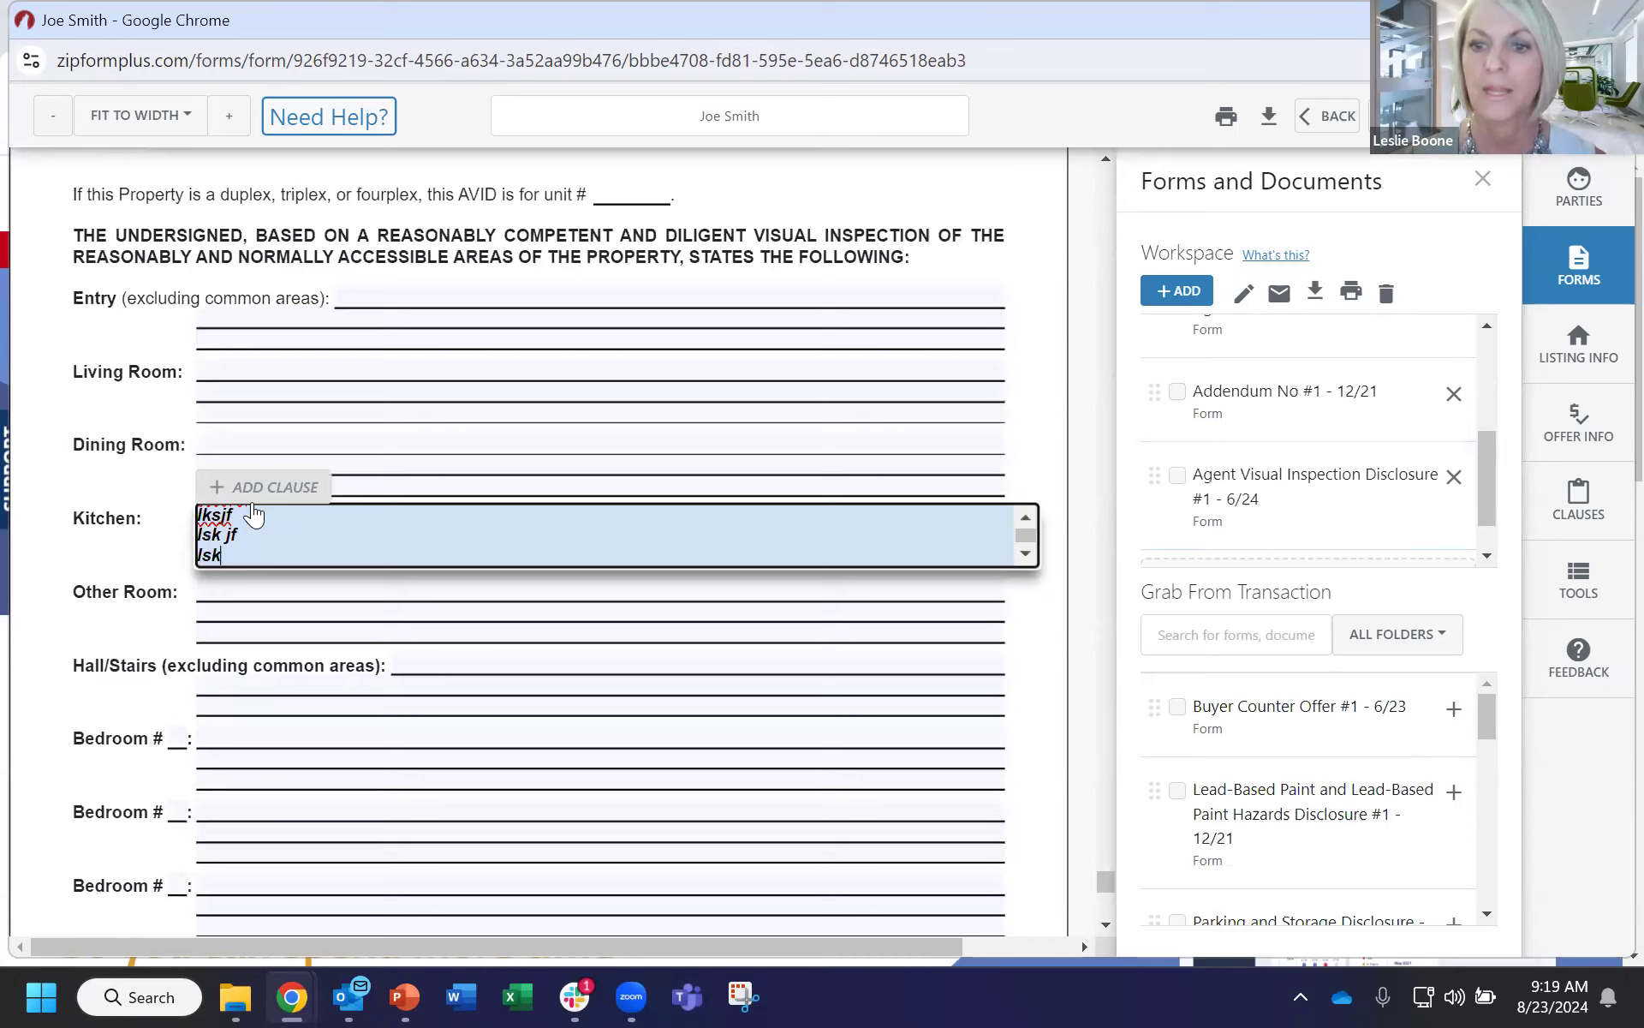
{"action": "key", "text": "BackSpace"}
{"action": "key", "text": "BackSpace"}
{"action": "key", "text": "BackSpace"}
{"action": "key", "text": "BackSpace"}
{"action": "key", "text": "BackSpace"}
{"action": "key", "text": "BackSpace"}
{"action": "key", "text": "BackSpace"}
{"action": "key", "text": "BackSpace"}
{"action": "key", "text": "BackSpace"}
{"action": "key", "text": "BackSpace"}
{"action": "key", "text": "BackSpace"}
{"action": "key", "text": "BackSpace"}
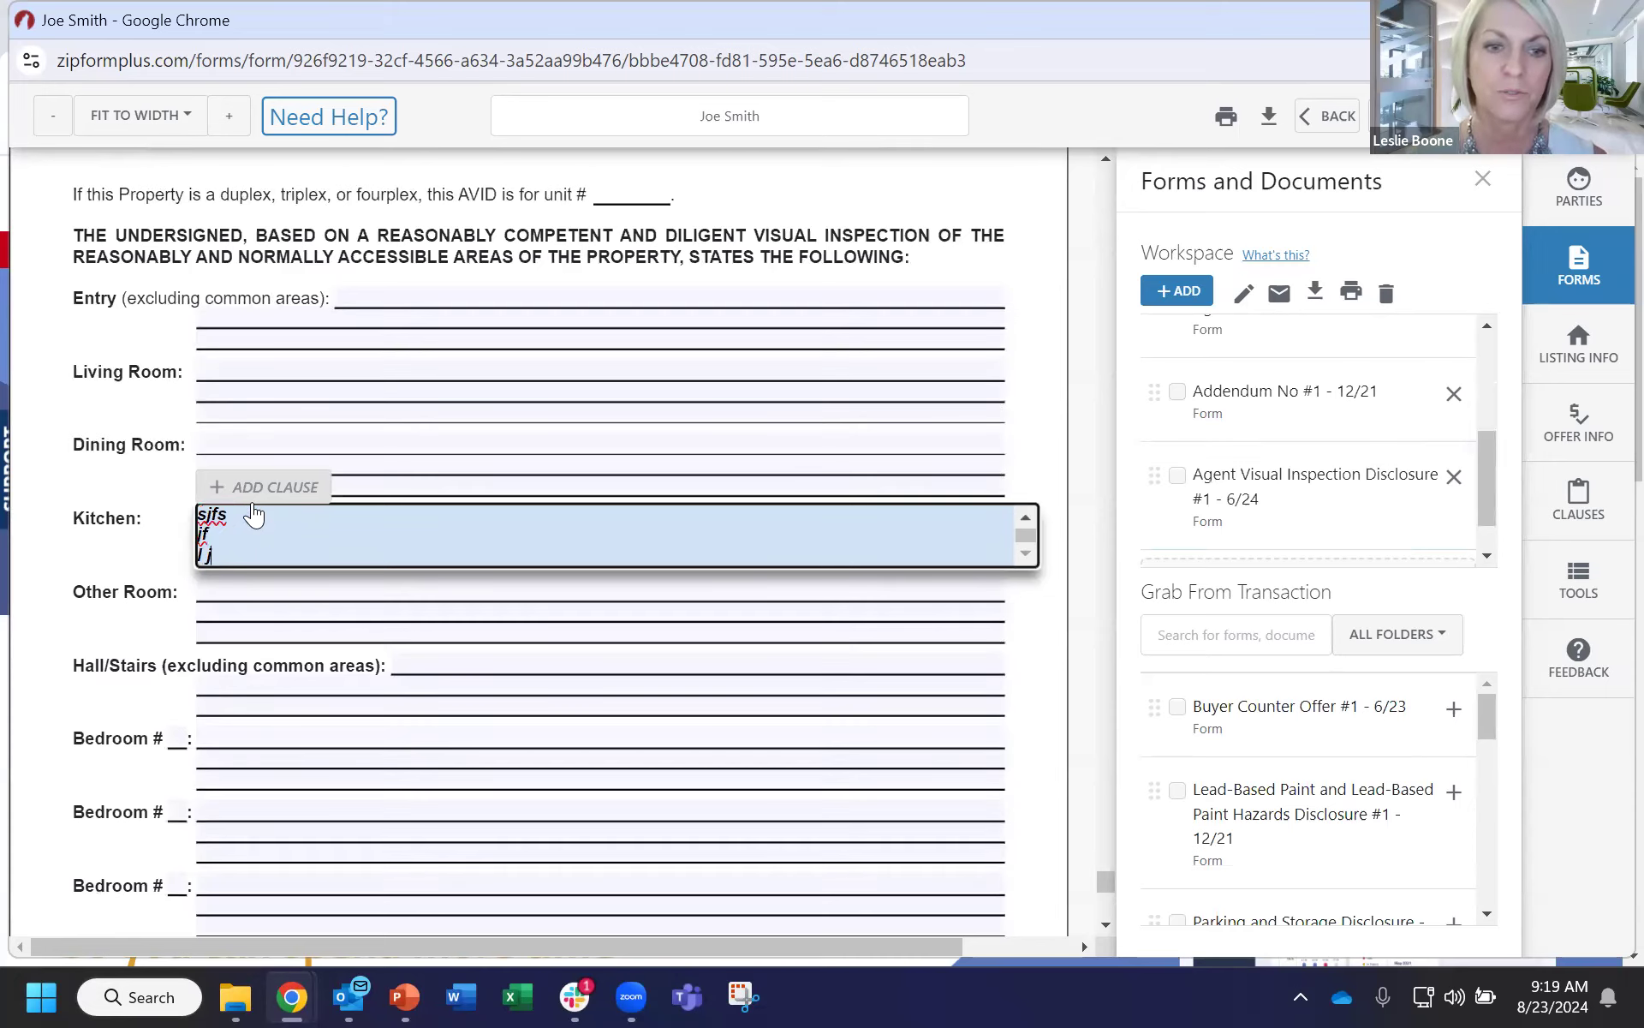
{"action": "type", "text": "fjs f"}
{"action": "key", "text": "Return"}
{"action": "type", "text": "s jf"}
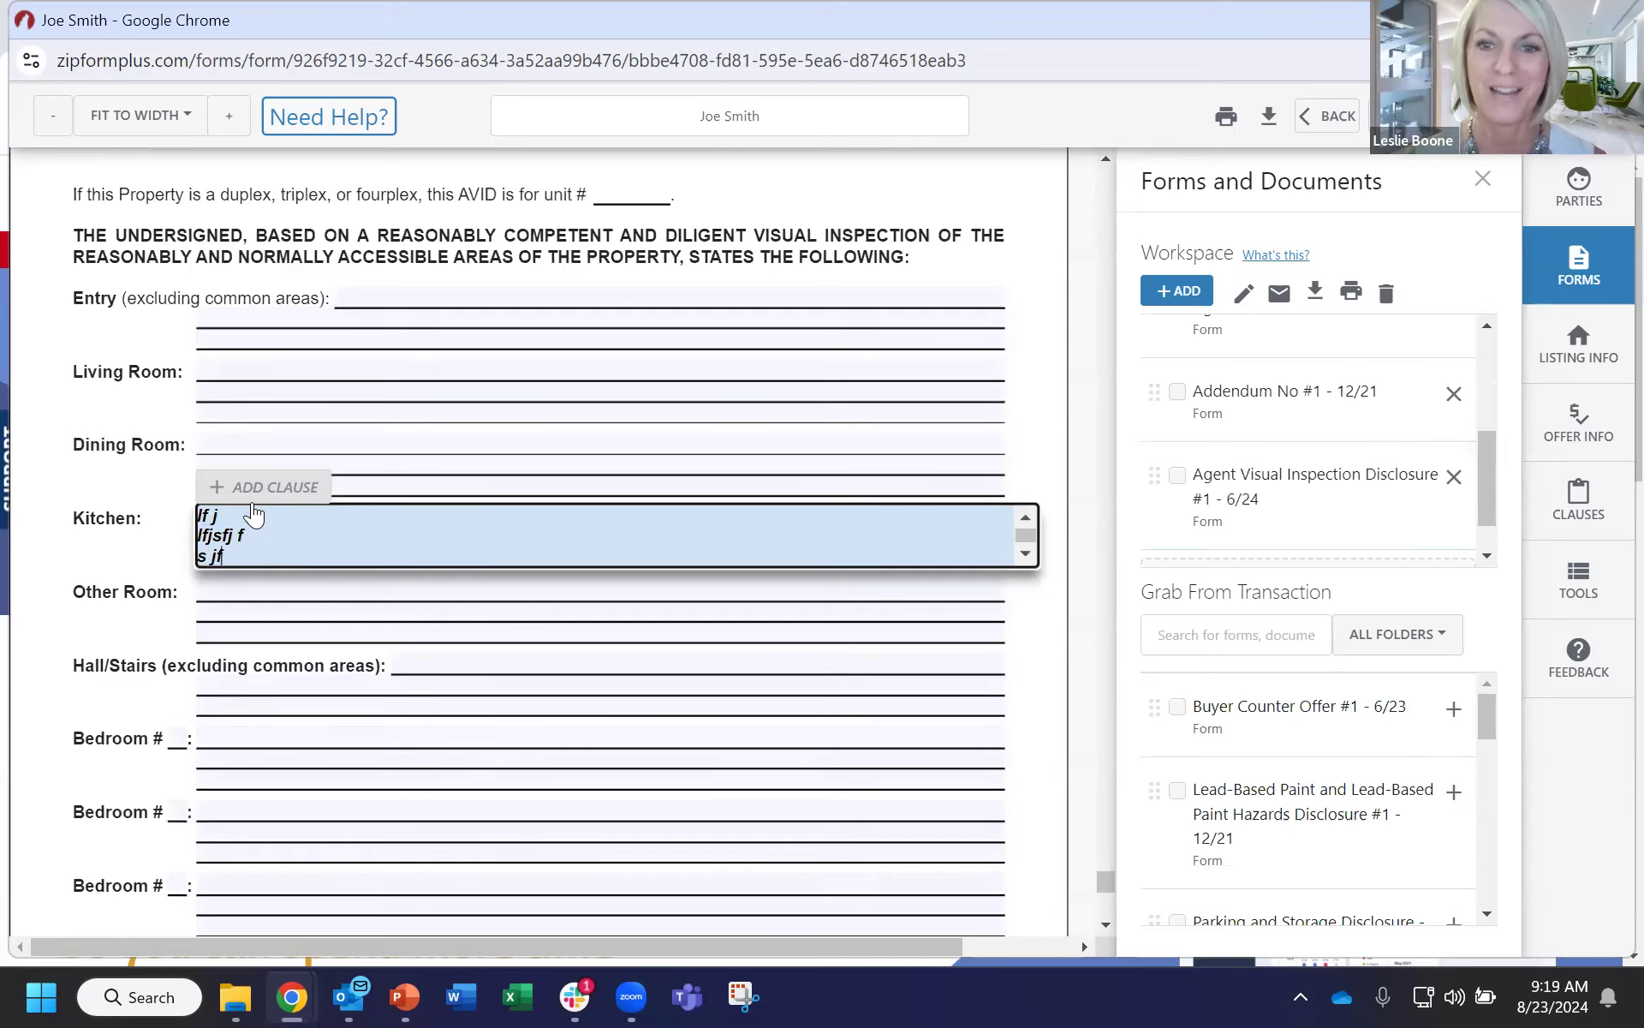
{"action": "left_click", "coordinate": [1080, 439]}
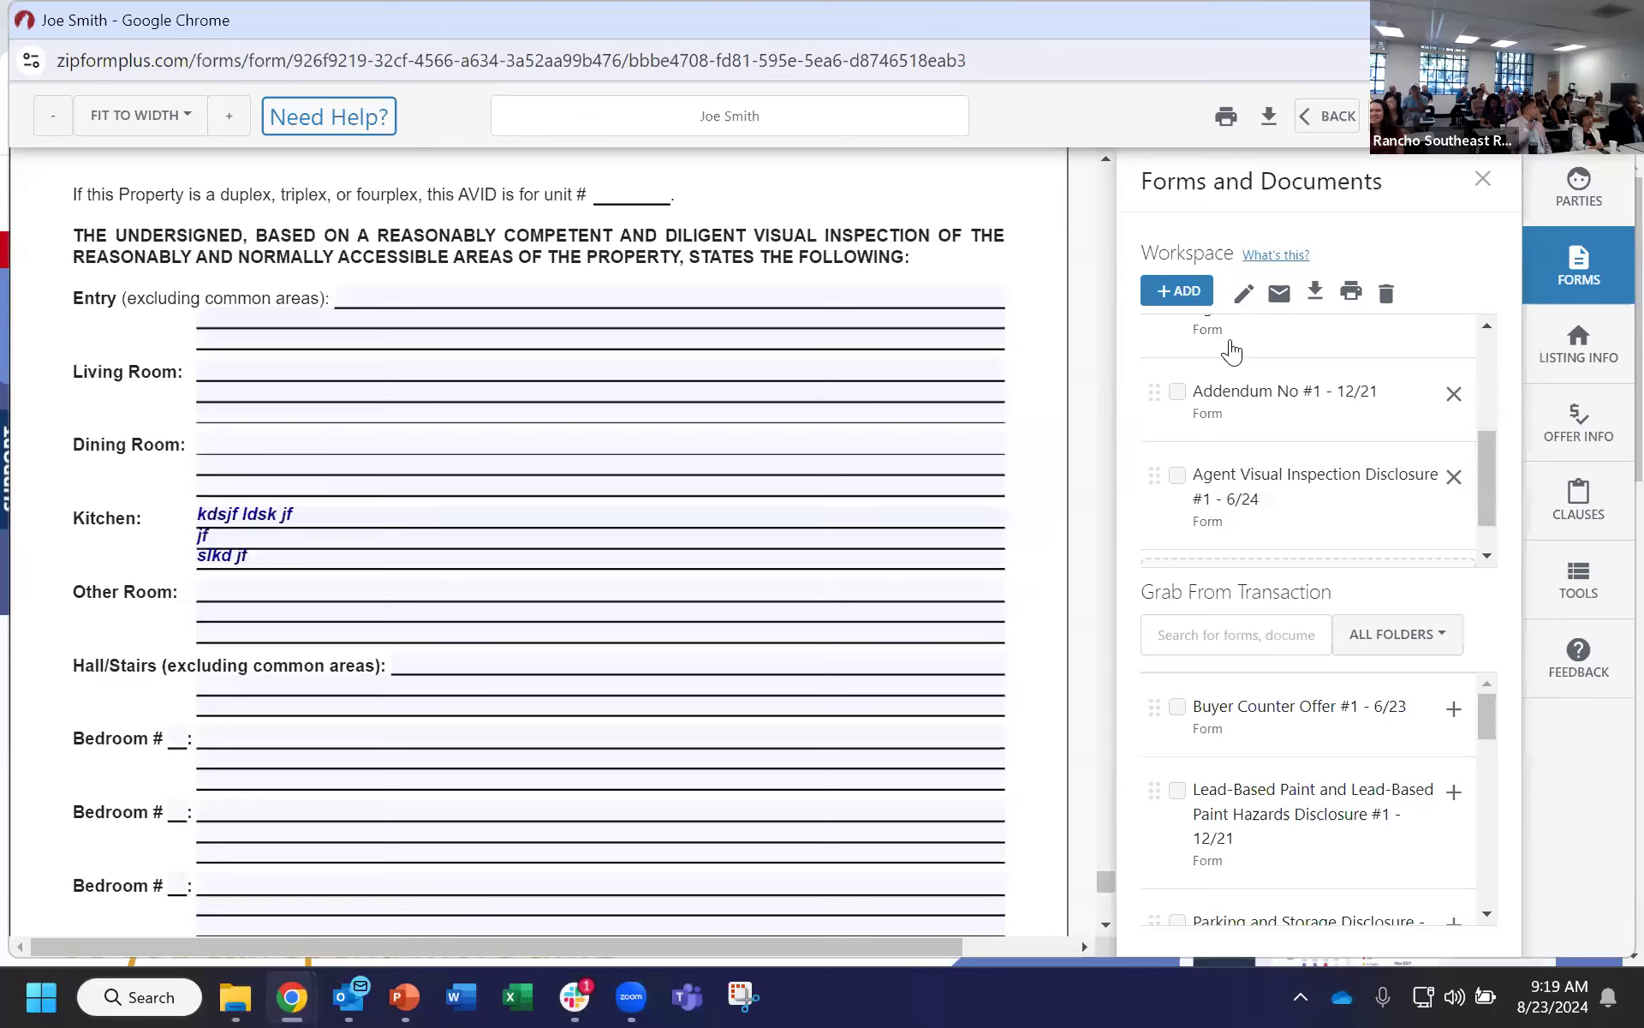
Open the Cover Sheet from the workspace.
{"action": "scroll", "coordinate": [1312, 479], "scroll_direction": "up", "scroll_amount": 5}
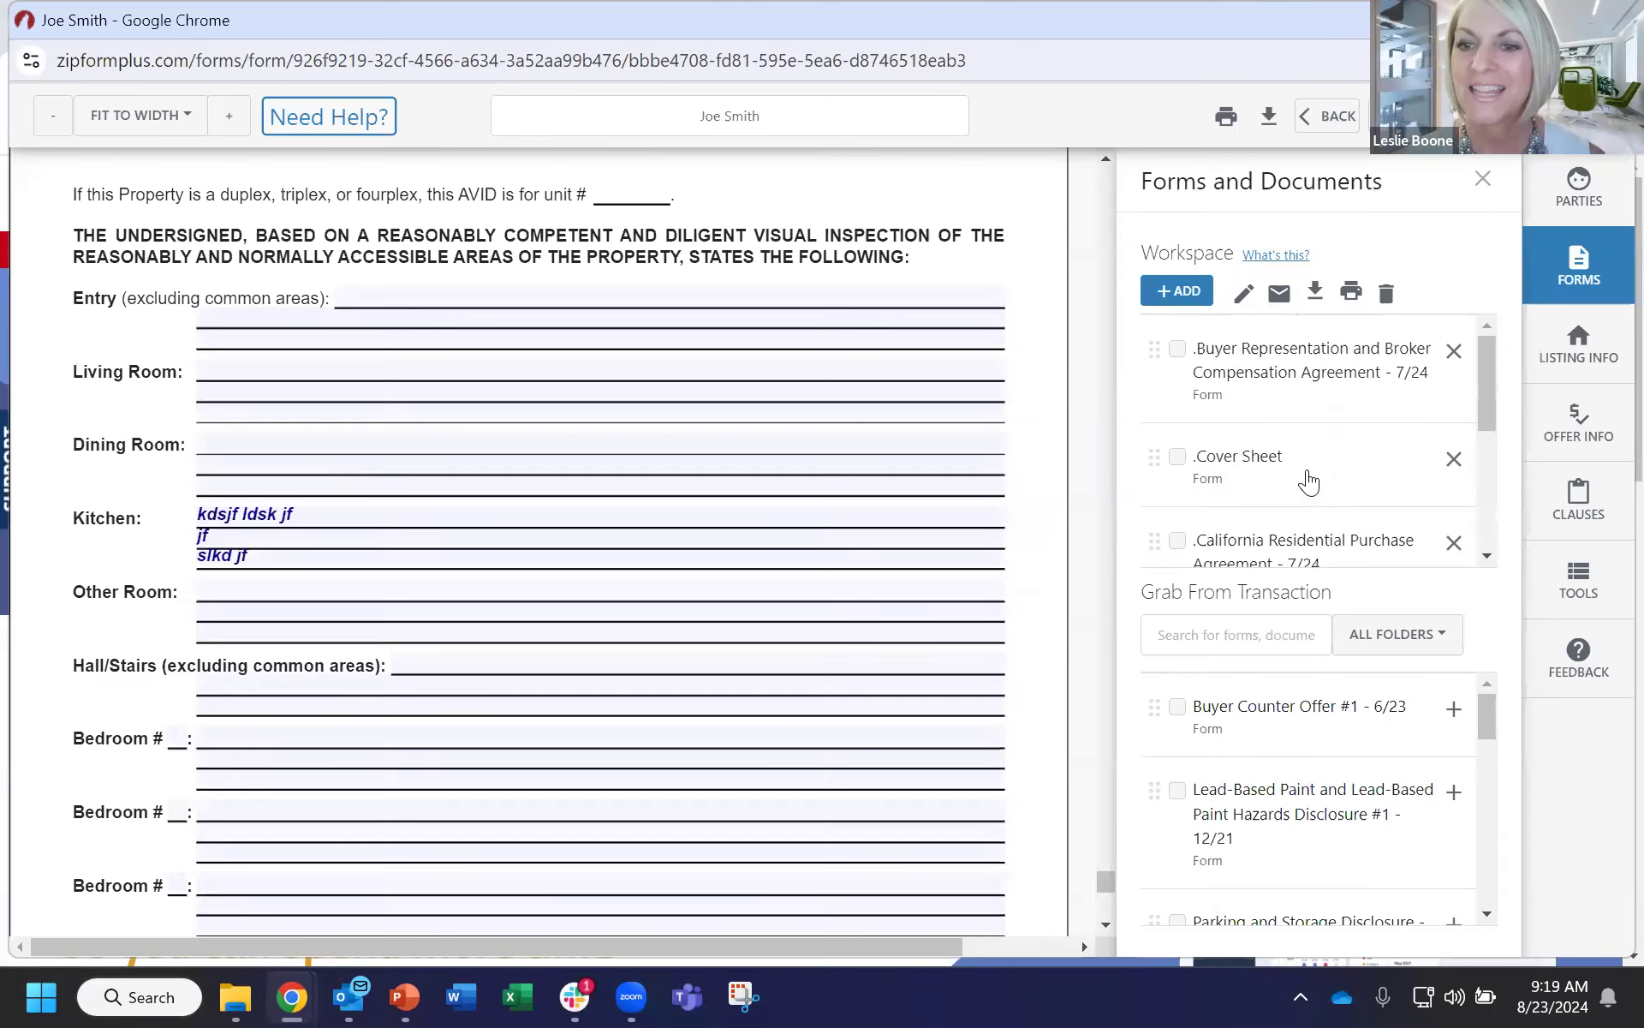
{"action": "left_click", "coordinate": [1265, 459]}
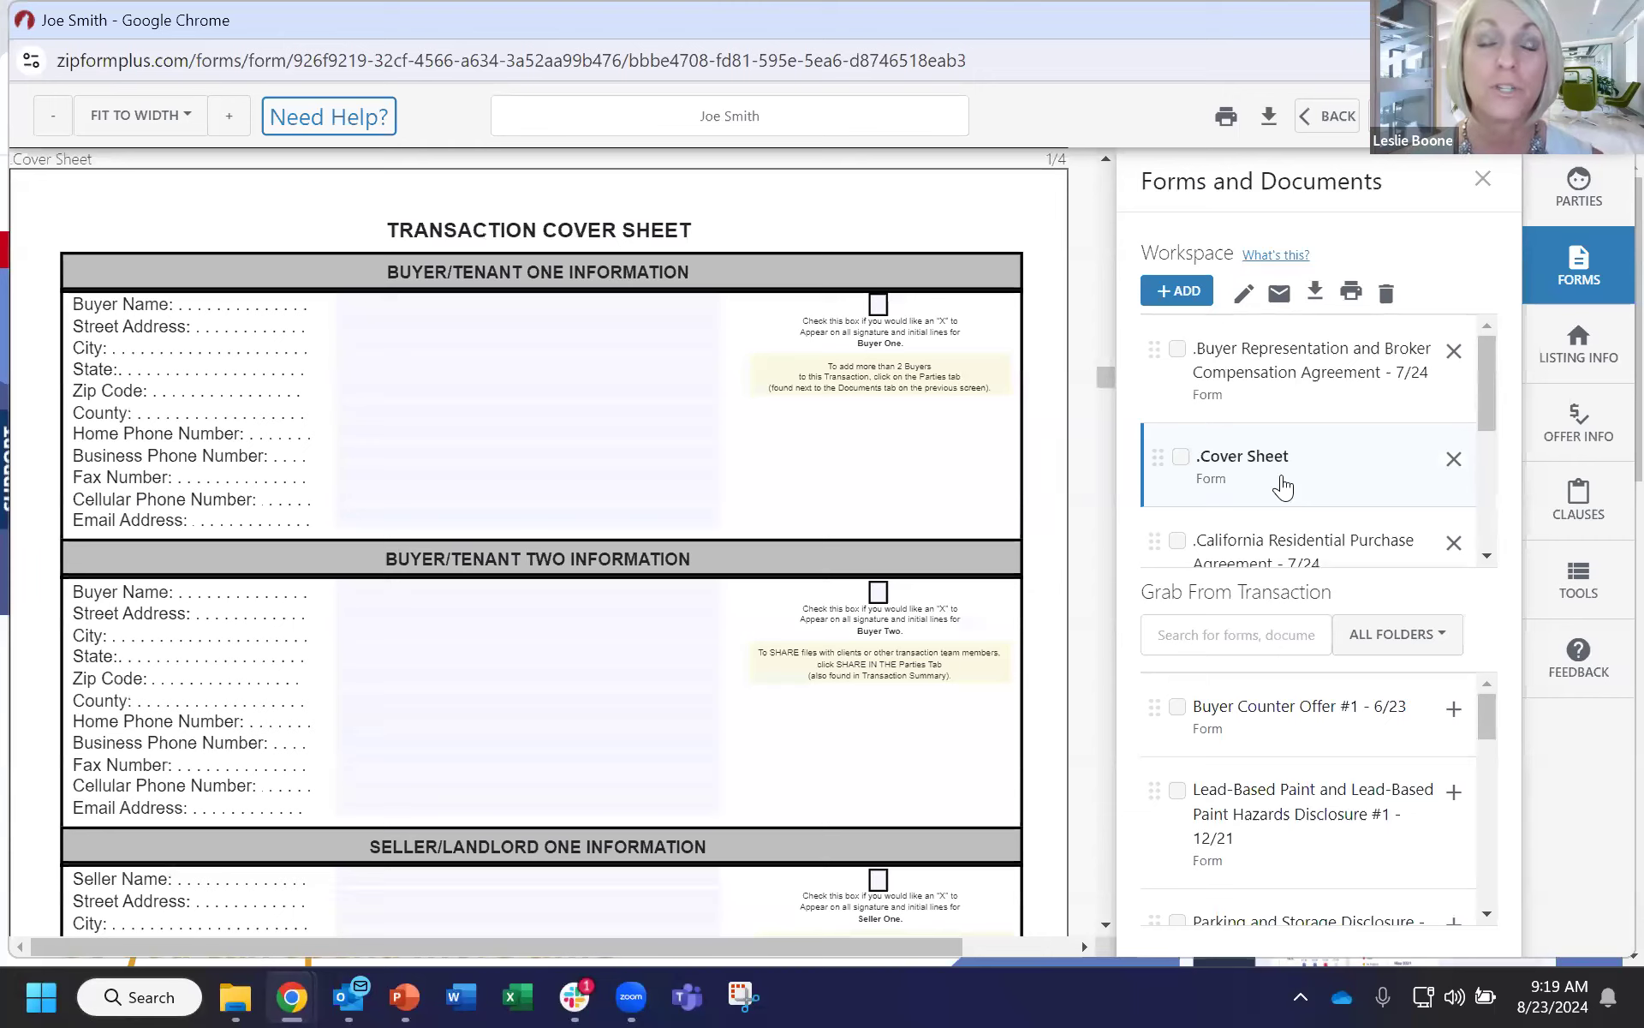
{"action": "left_click", "coordinate": [1593, 206]}
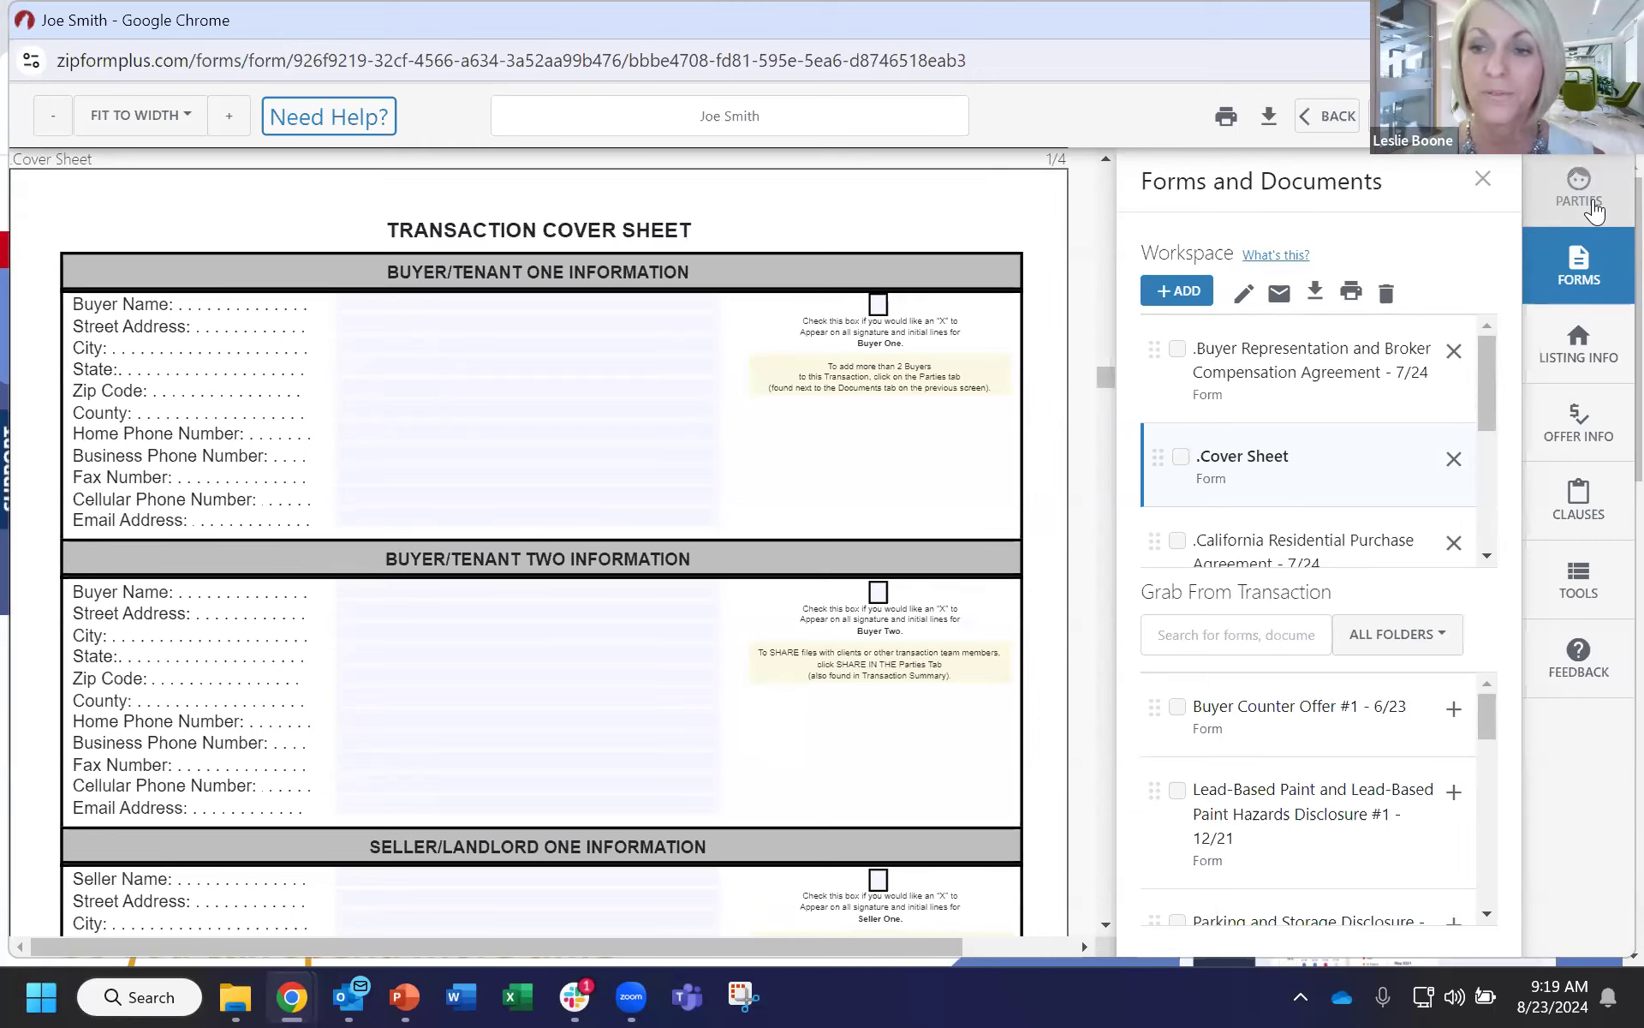
In the Buyer Representation and Broker Compensation Agreement - 7/24, mark the first signature line as Buyer and enter the buyer's name.
{"action": "left_click", "coordinate": [1285, 373]}
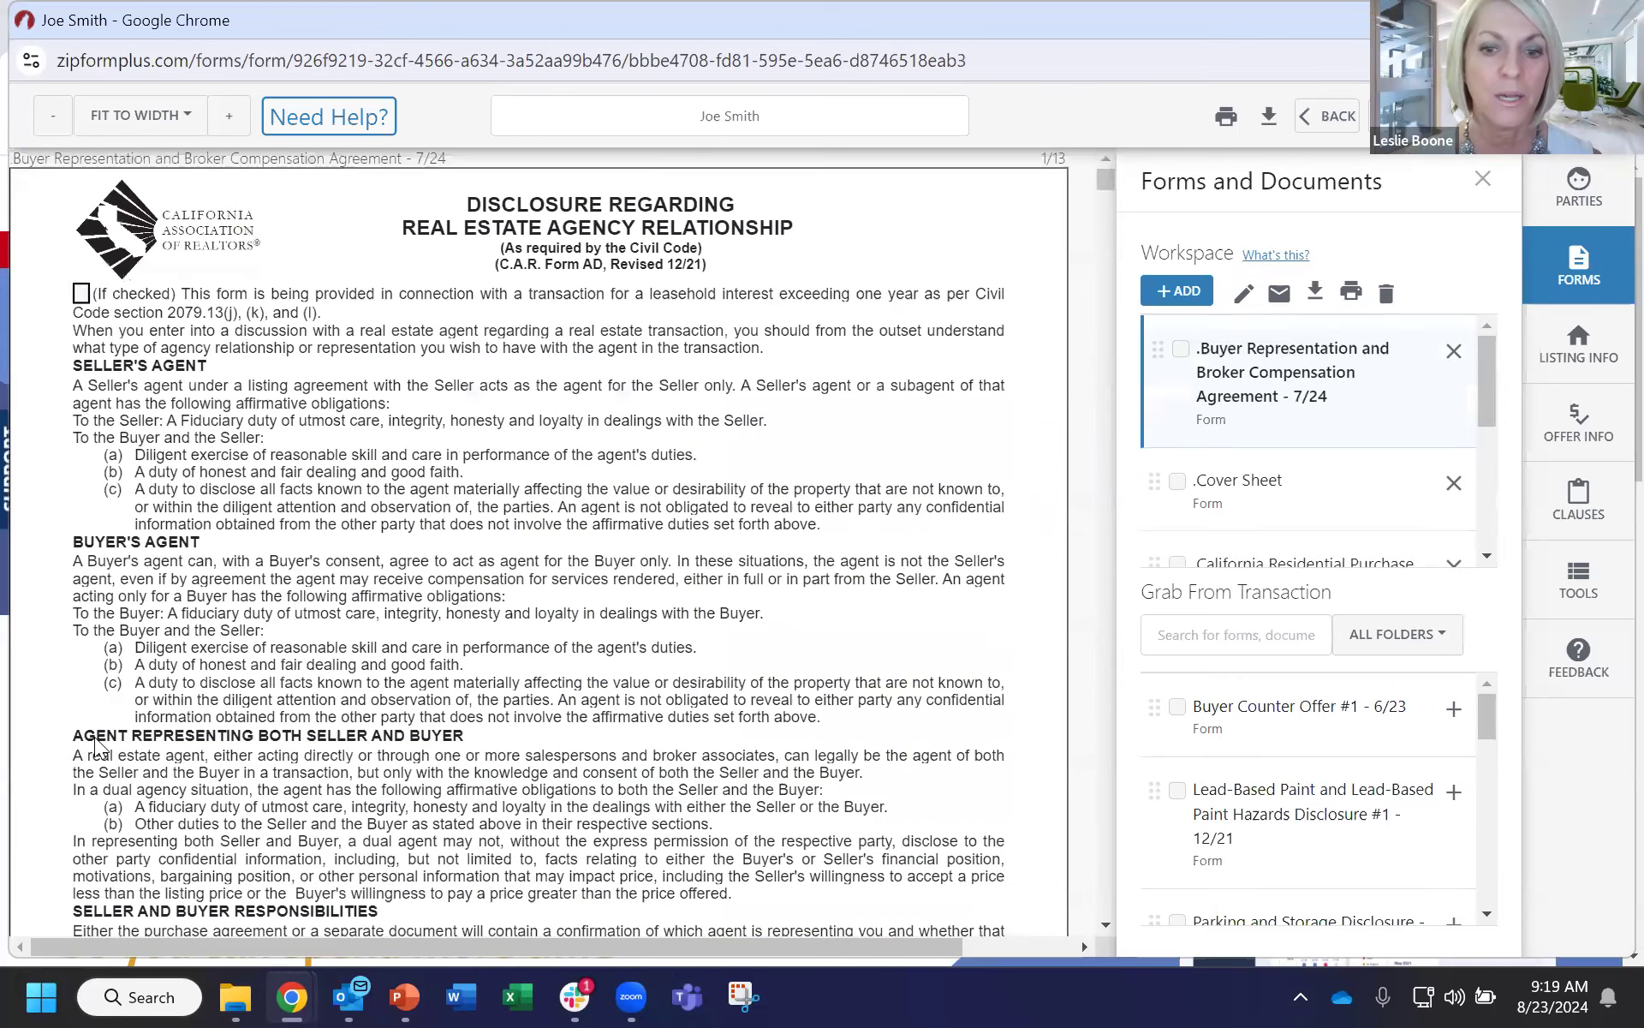
{"action": "scroll", "coordinate": [72, 741], "scroll_direction": "down", "scroll_amount": 6}
{"action": "left_click", "coordinate": [81, 721]}
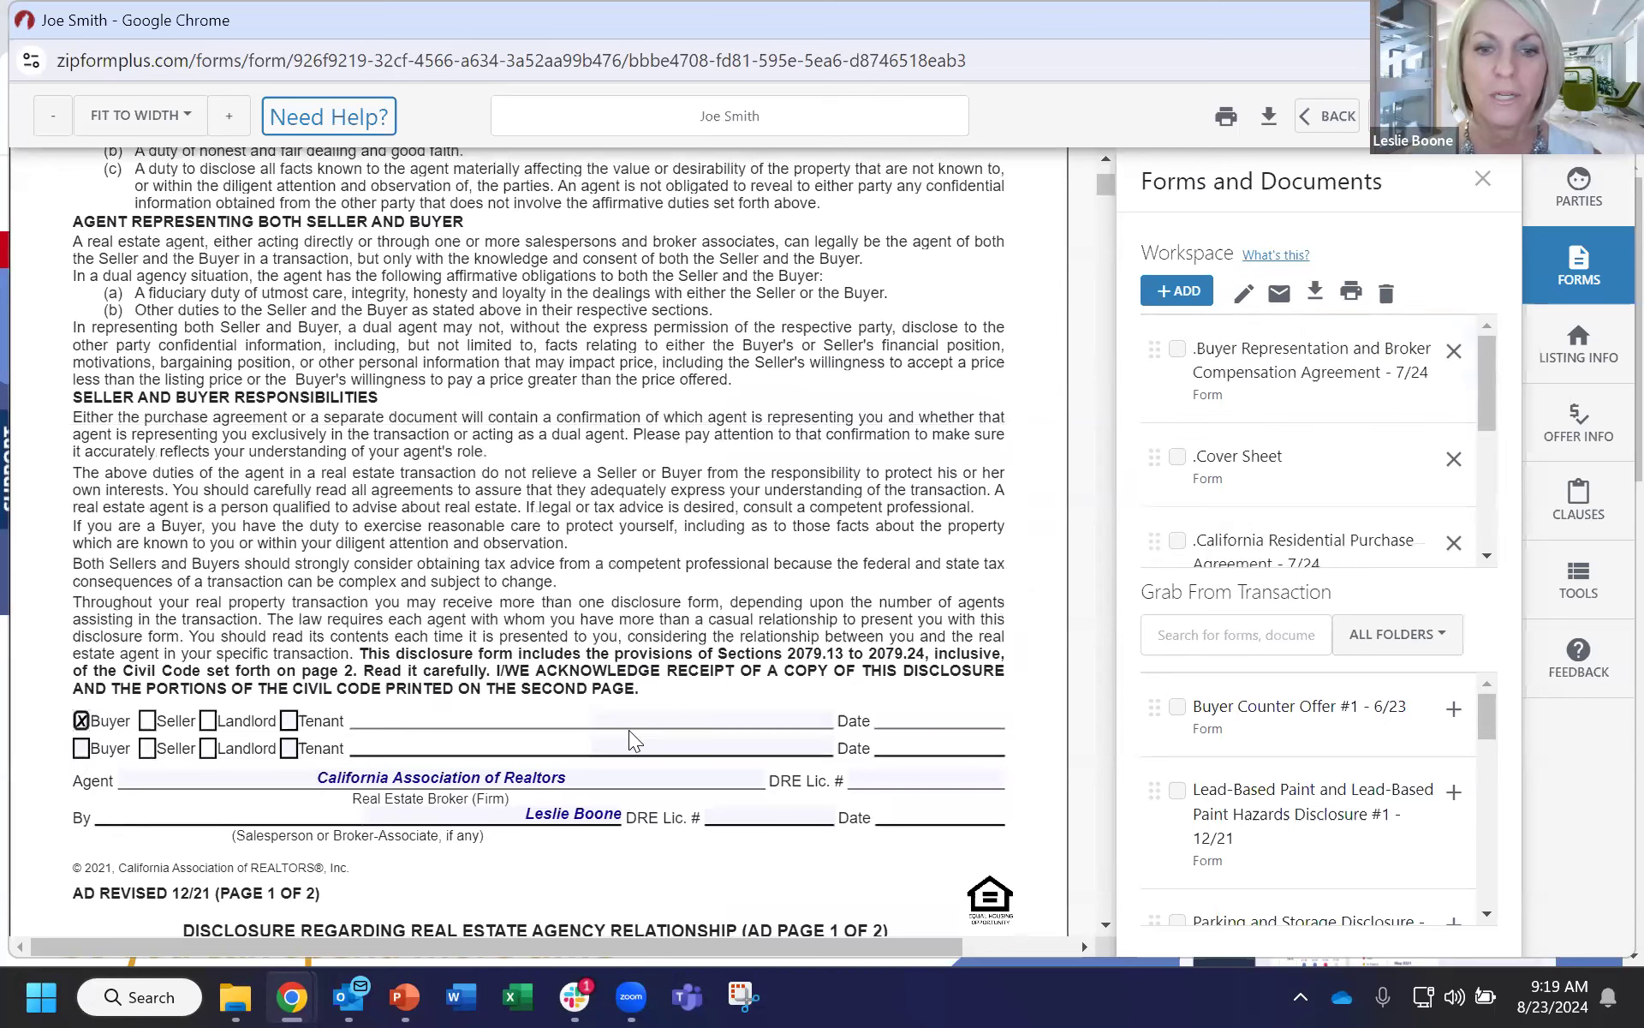
{"action": "left_click", "coordinate": [708, 716]}
{"action": "type", "text": "Joe Smith"}
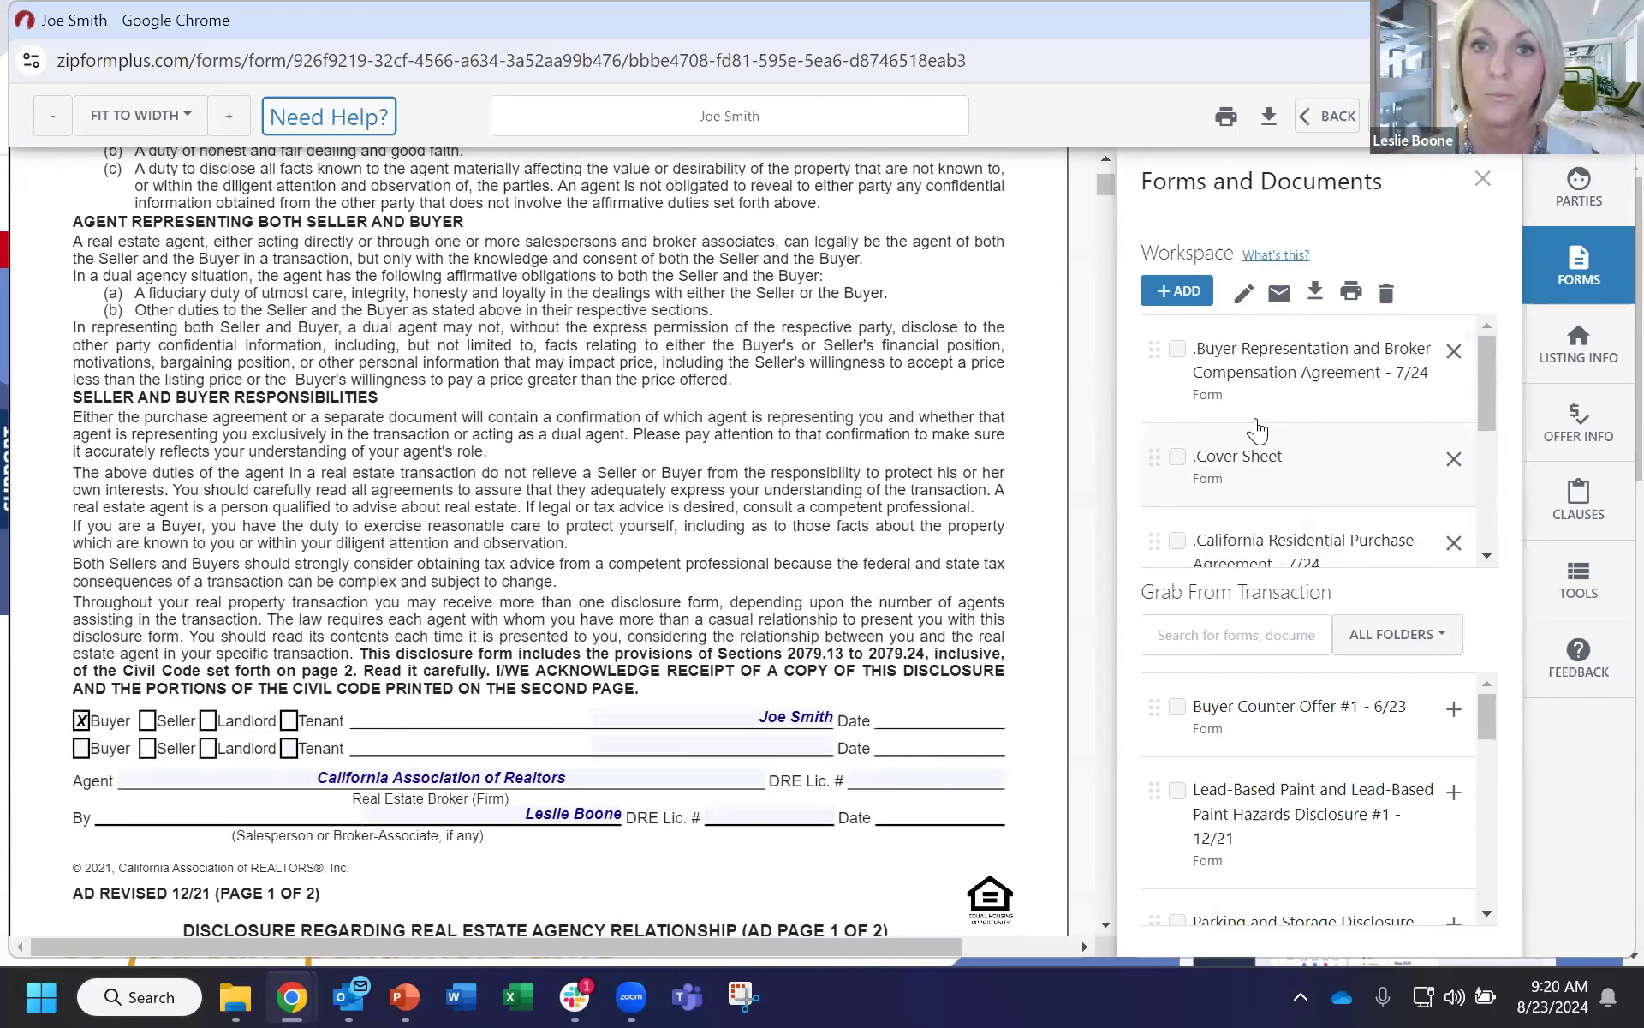
Check the Buyer Name field in the Buyer/Tenant One section of the Cover Sheet.
{"action": "left_click", "coordinate": [1107, 185]}
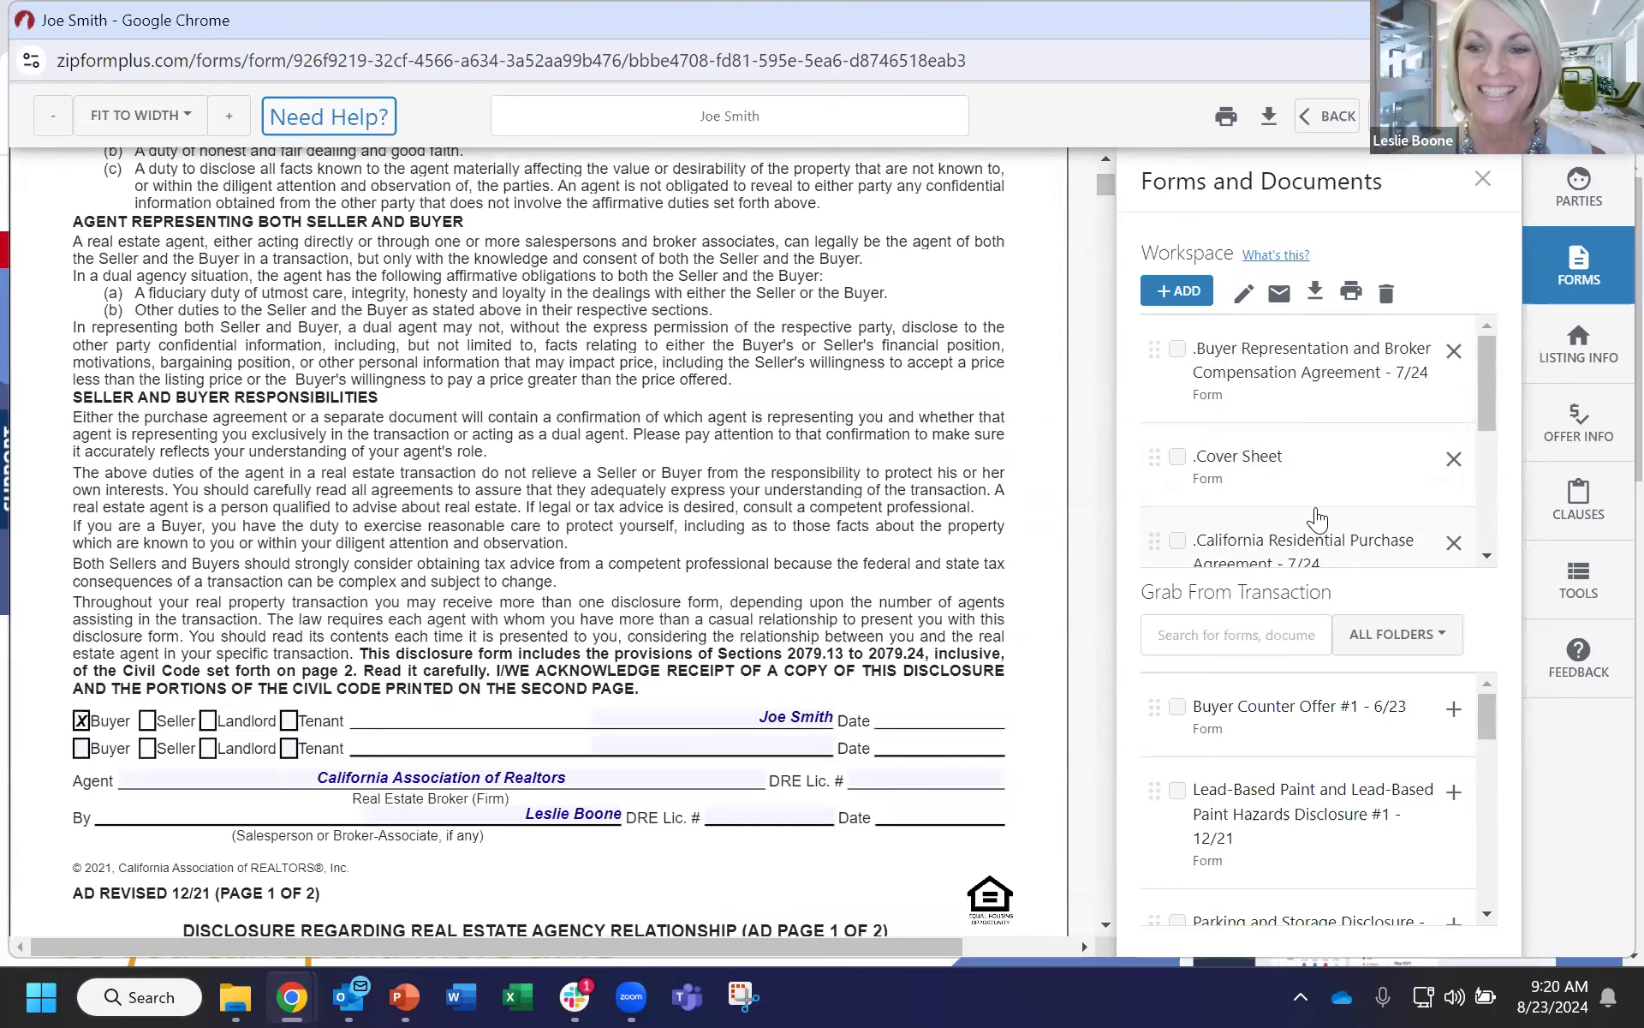
{"action": "scroll", "coordinate": [1310, 473], "scroll_direction": "down", "scroll_amount": 2}
{"action": "left_click", "coordinate": [1310, 473]}
{"action": "scroll", "coordinate": [719, 642], "scroll_direction": "down", "scroll_amount": 15}
{"action": "left_click_drag", "start_coordinate": [1109, 456], "coordinate": [1078, 375]}
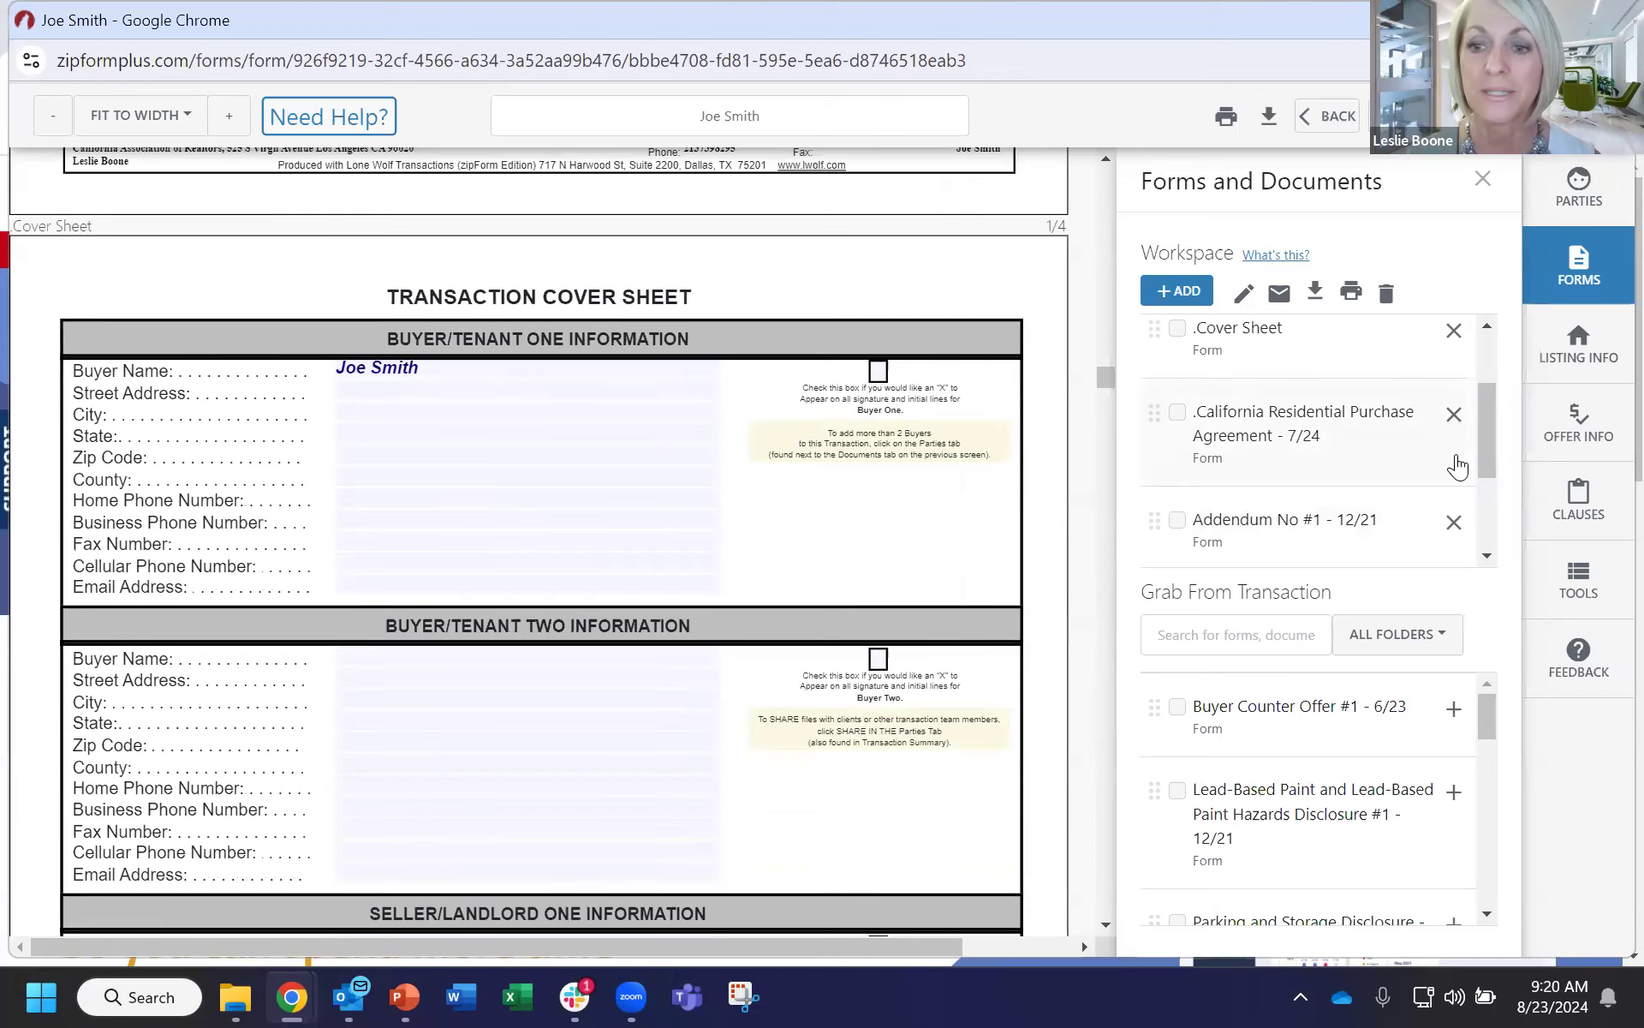
Examine the forms gathered in the workspace and the signing, e-mail, download and print actions available for them.
{"action": "scroll", "coordinate": [1409, 504], "scroll_direction": "down", "scroll_amount": 2}
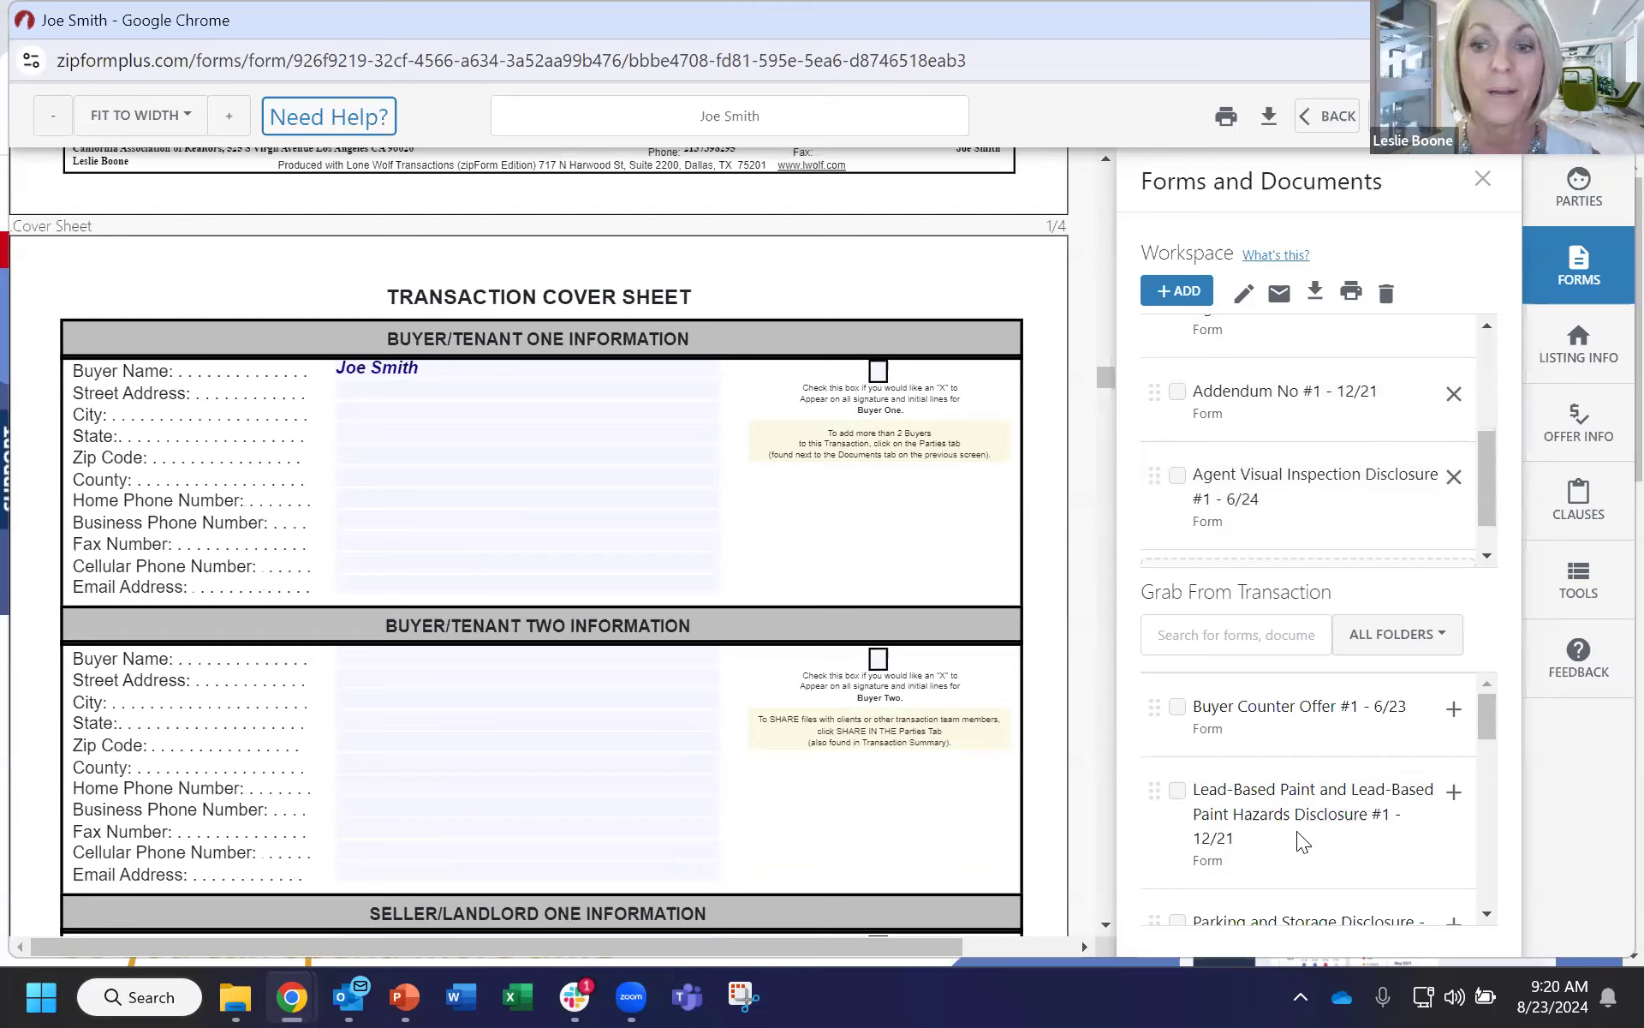
{"action": "key", "text": "ctrl"}
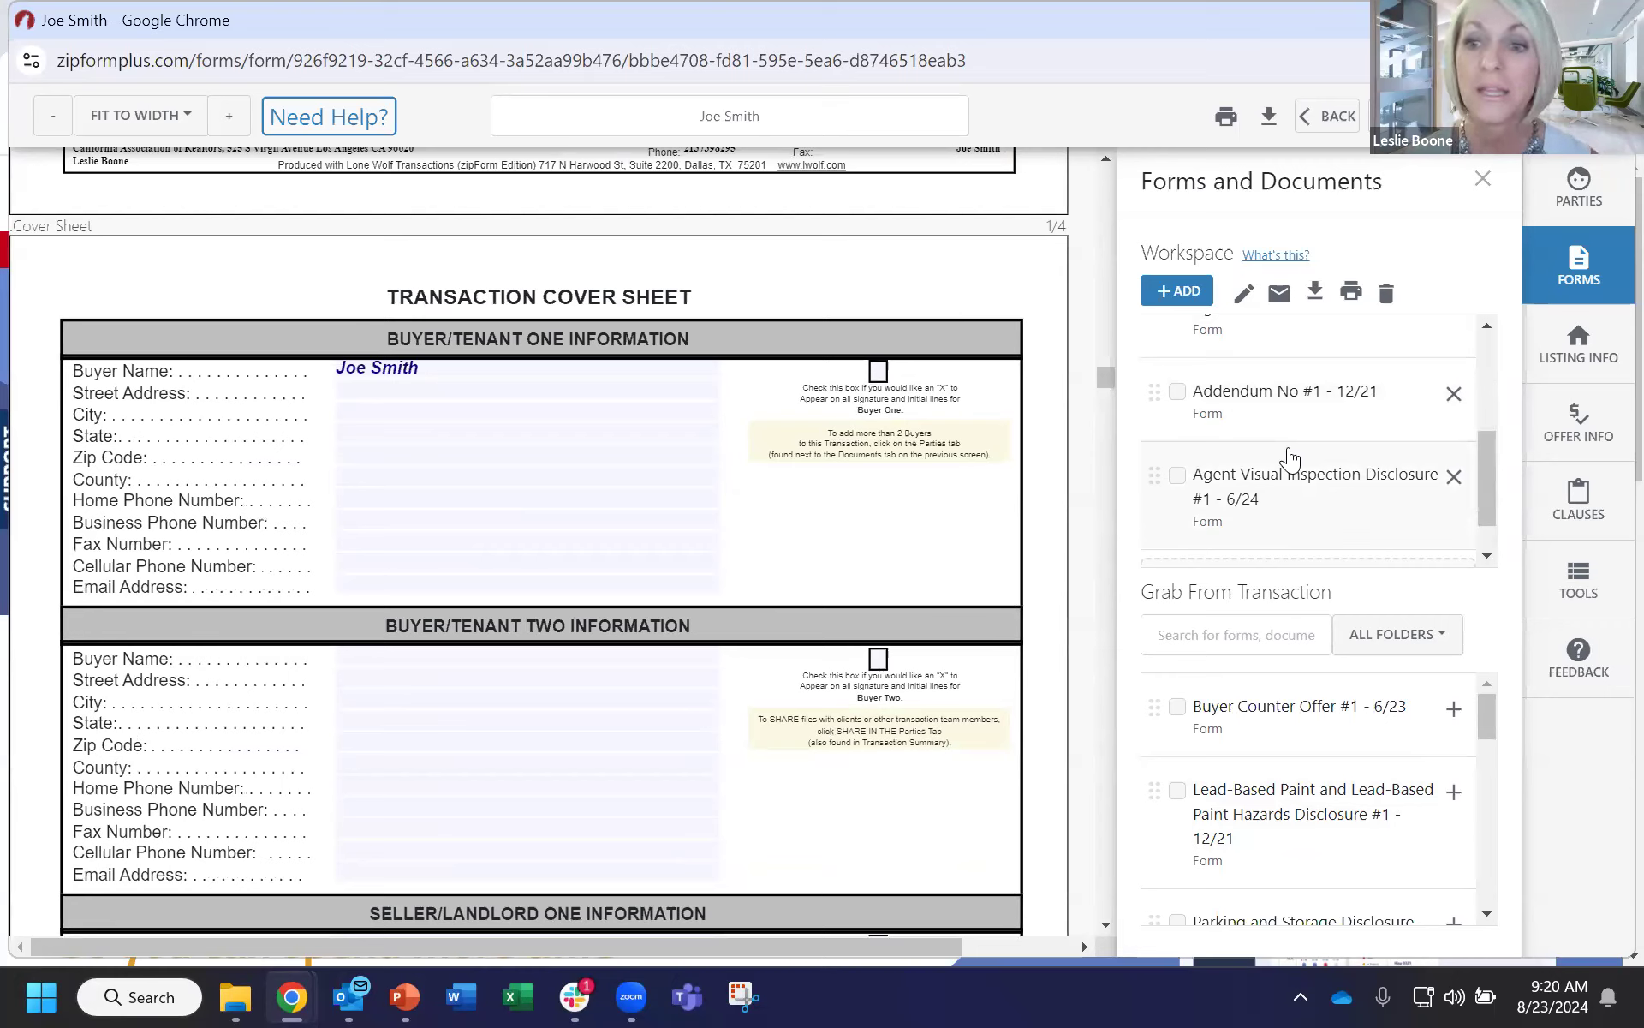
{"action": "scroll", "coordinate": [1320, 484], "scroll_direction": "up", "scroll_amount": 5}
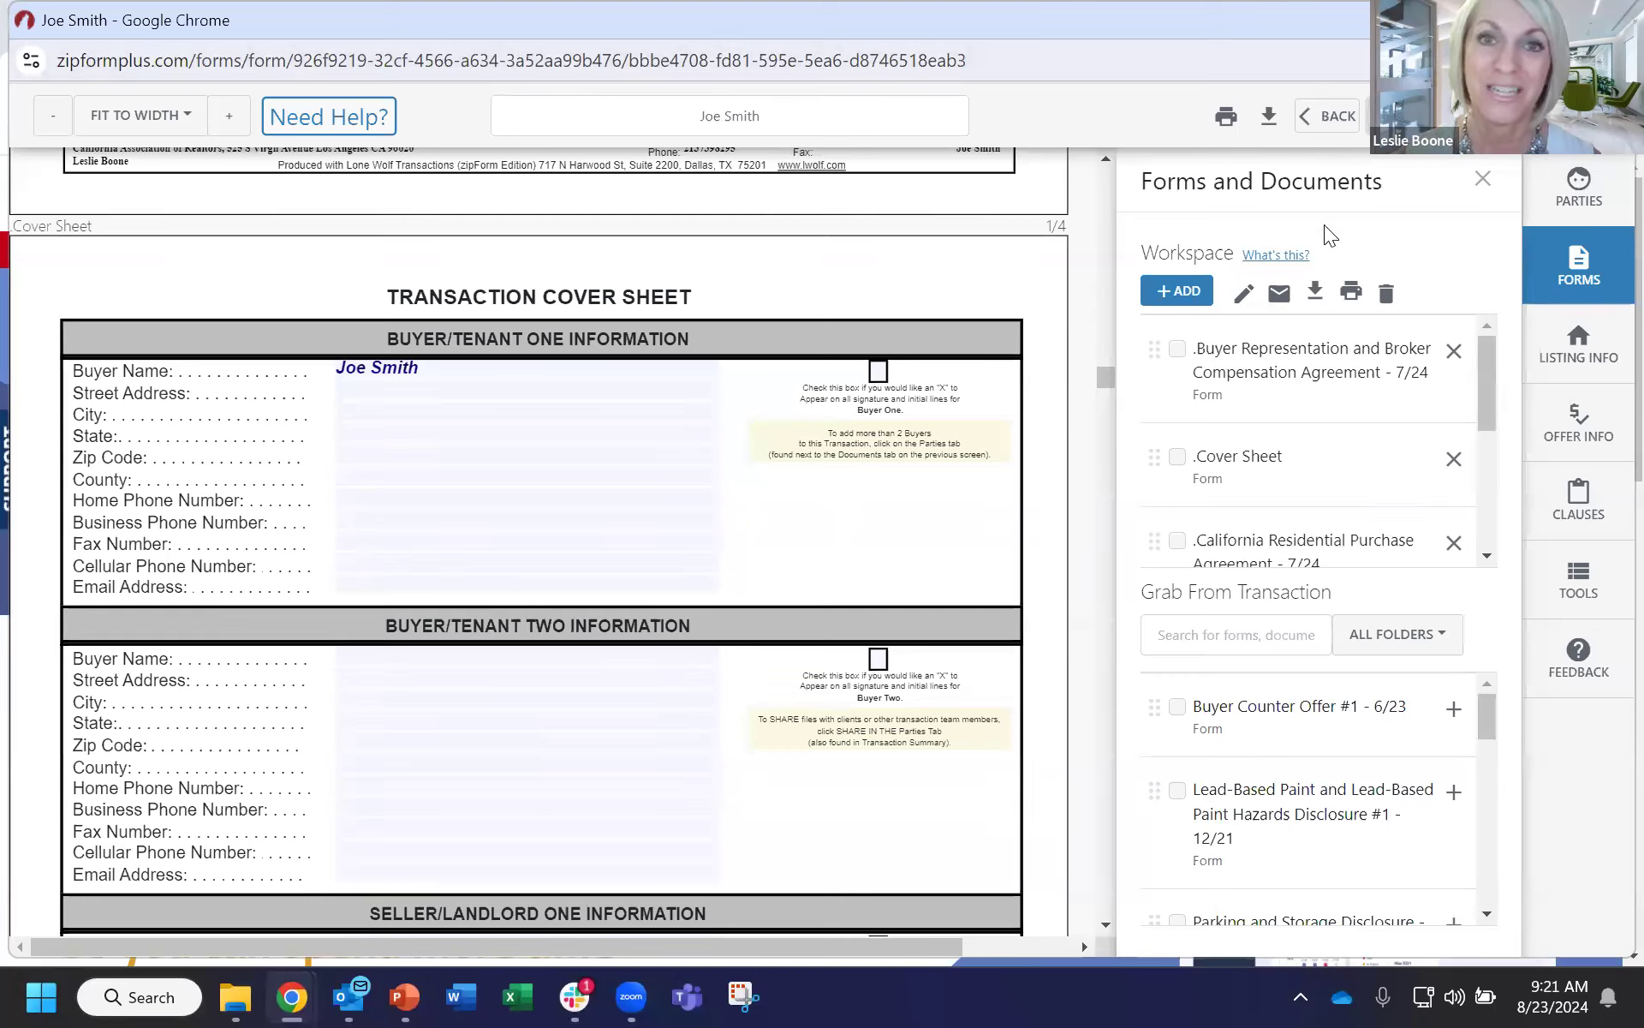
{"action": "left_click", "coordinate": [1326, 127]}
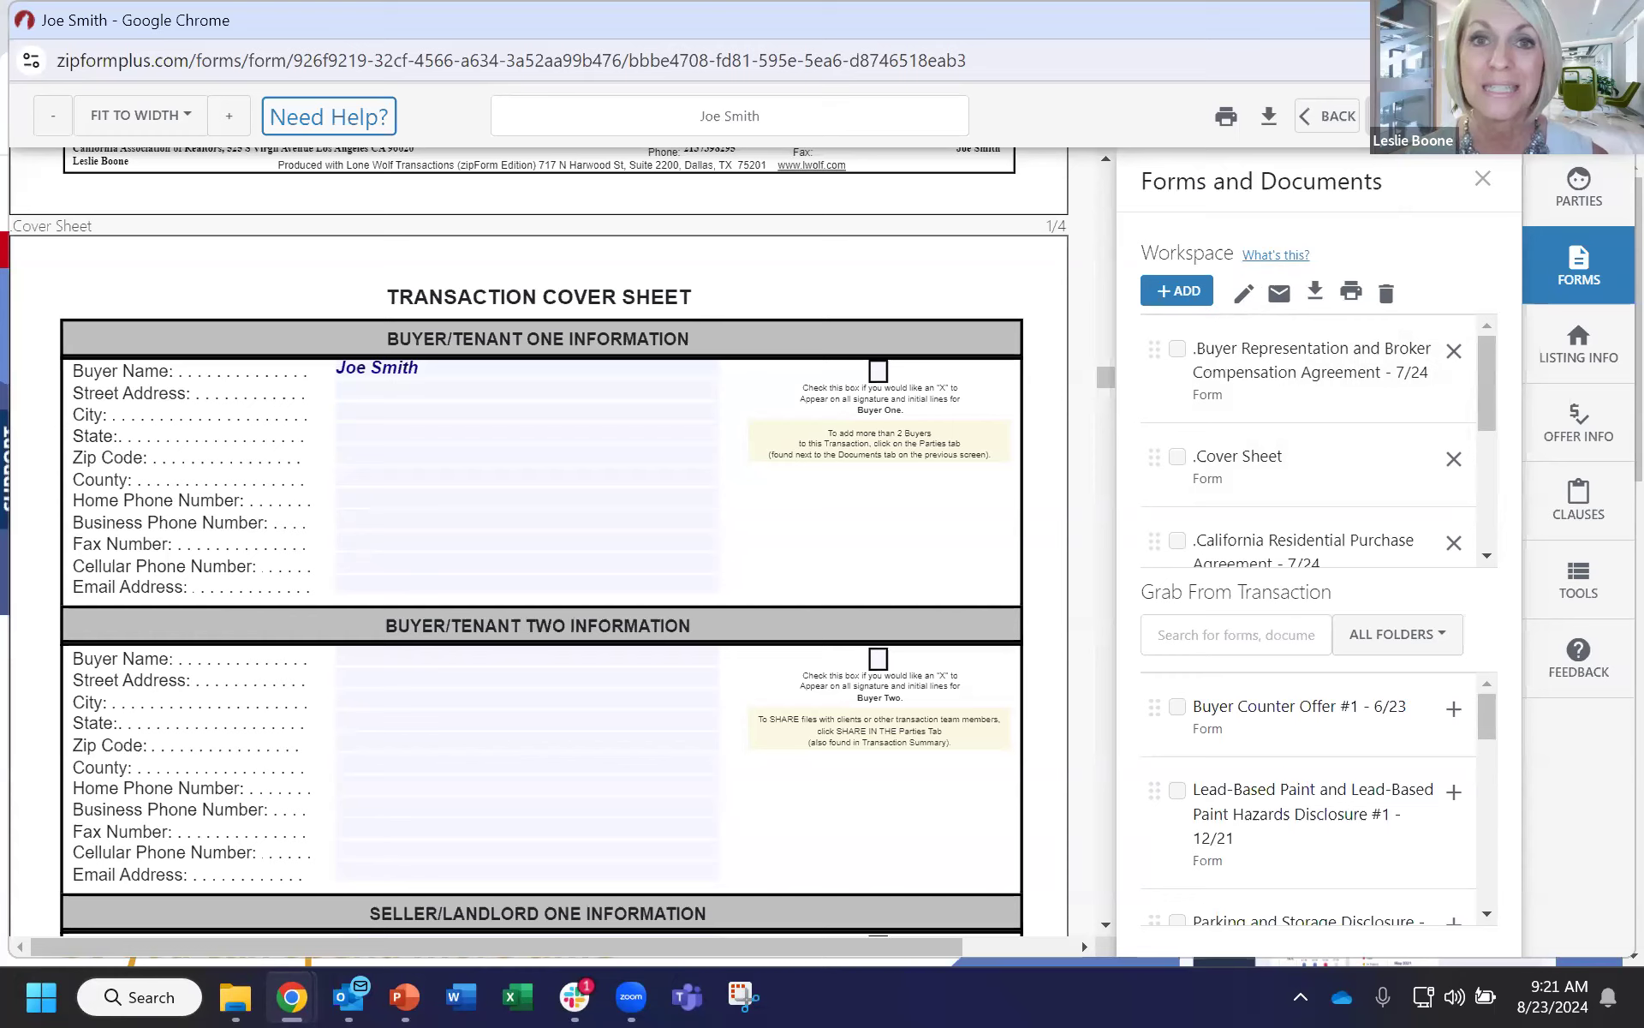
{"action": "left_click_drag", "start_coordinate": [1487, 371], "coordinate": [1480, 505]}
{"action": "scroll", "coordinate": [1468, 388], "scroll_direction": "up", "scroll_amount": 3}
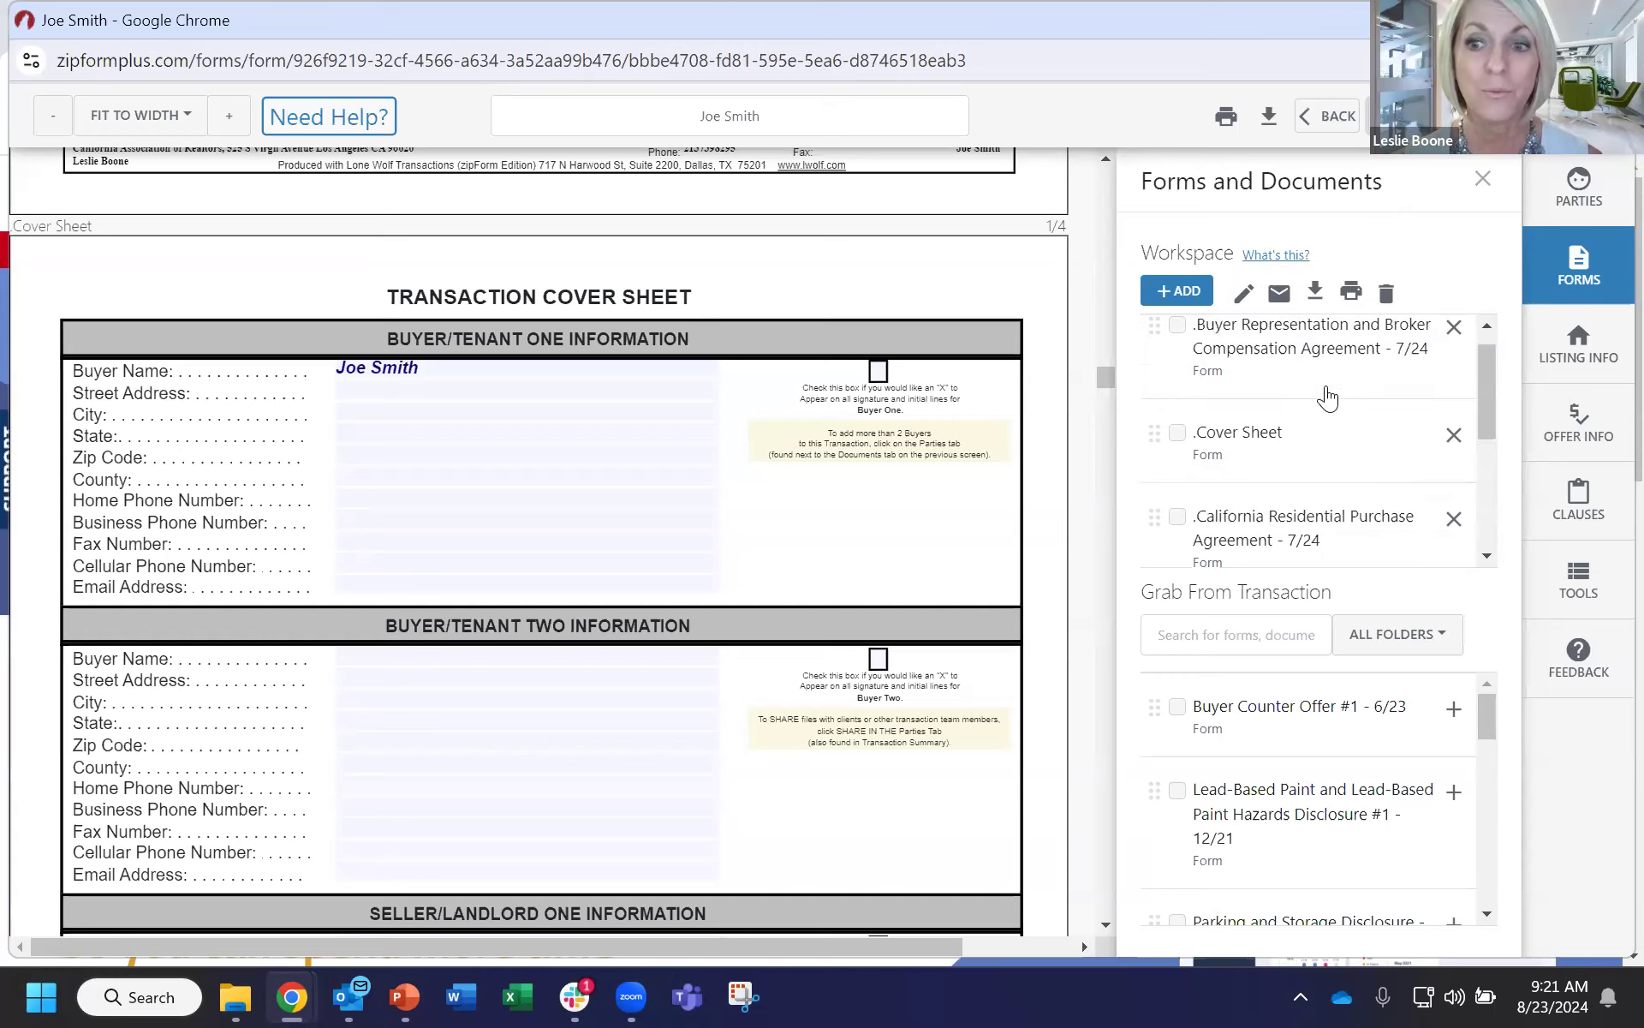
{"action": "scroll", "coordinate": [1306, 428], "scroll_direction": "down", "scroll_amount": 3}
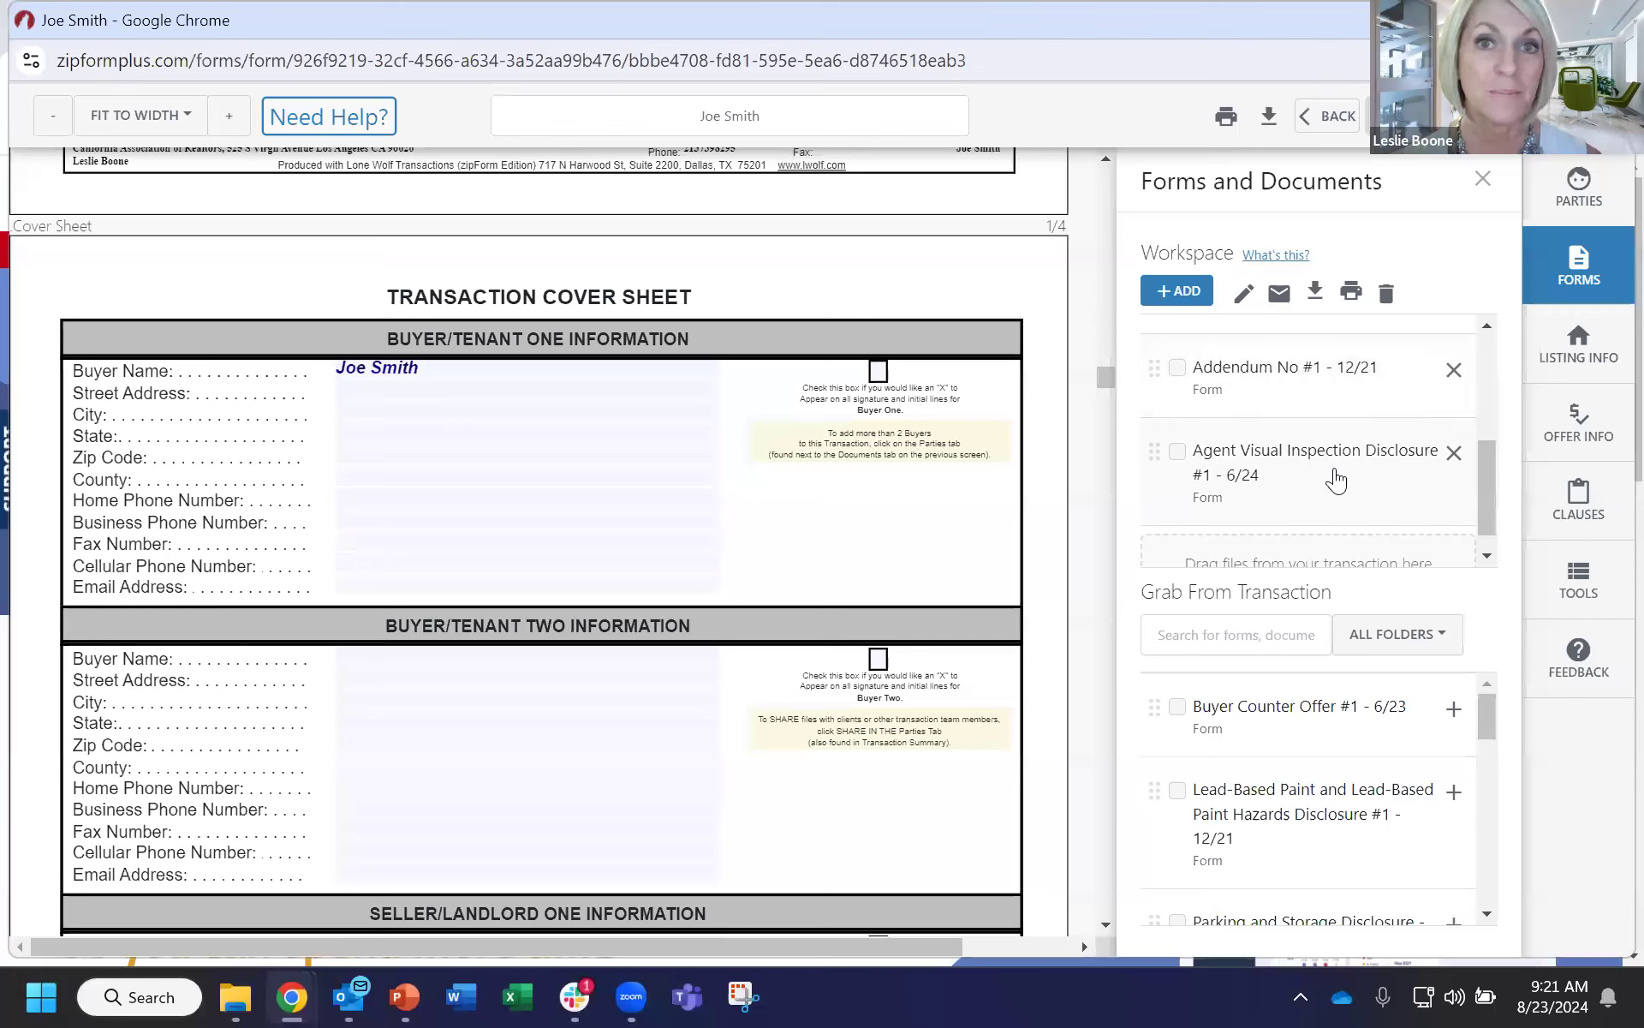
{"action": "scroll", "coordinate": [1337, 475], "scroll_direction": "up", "scroll_amount": 4}
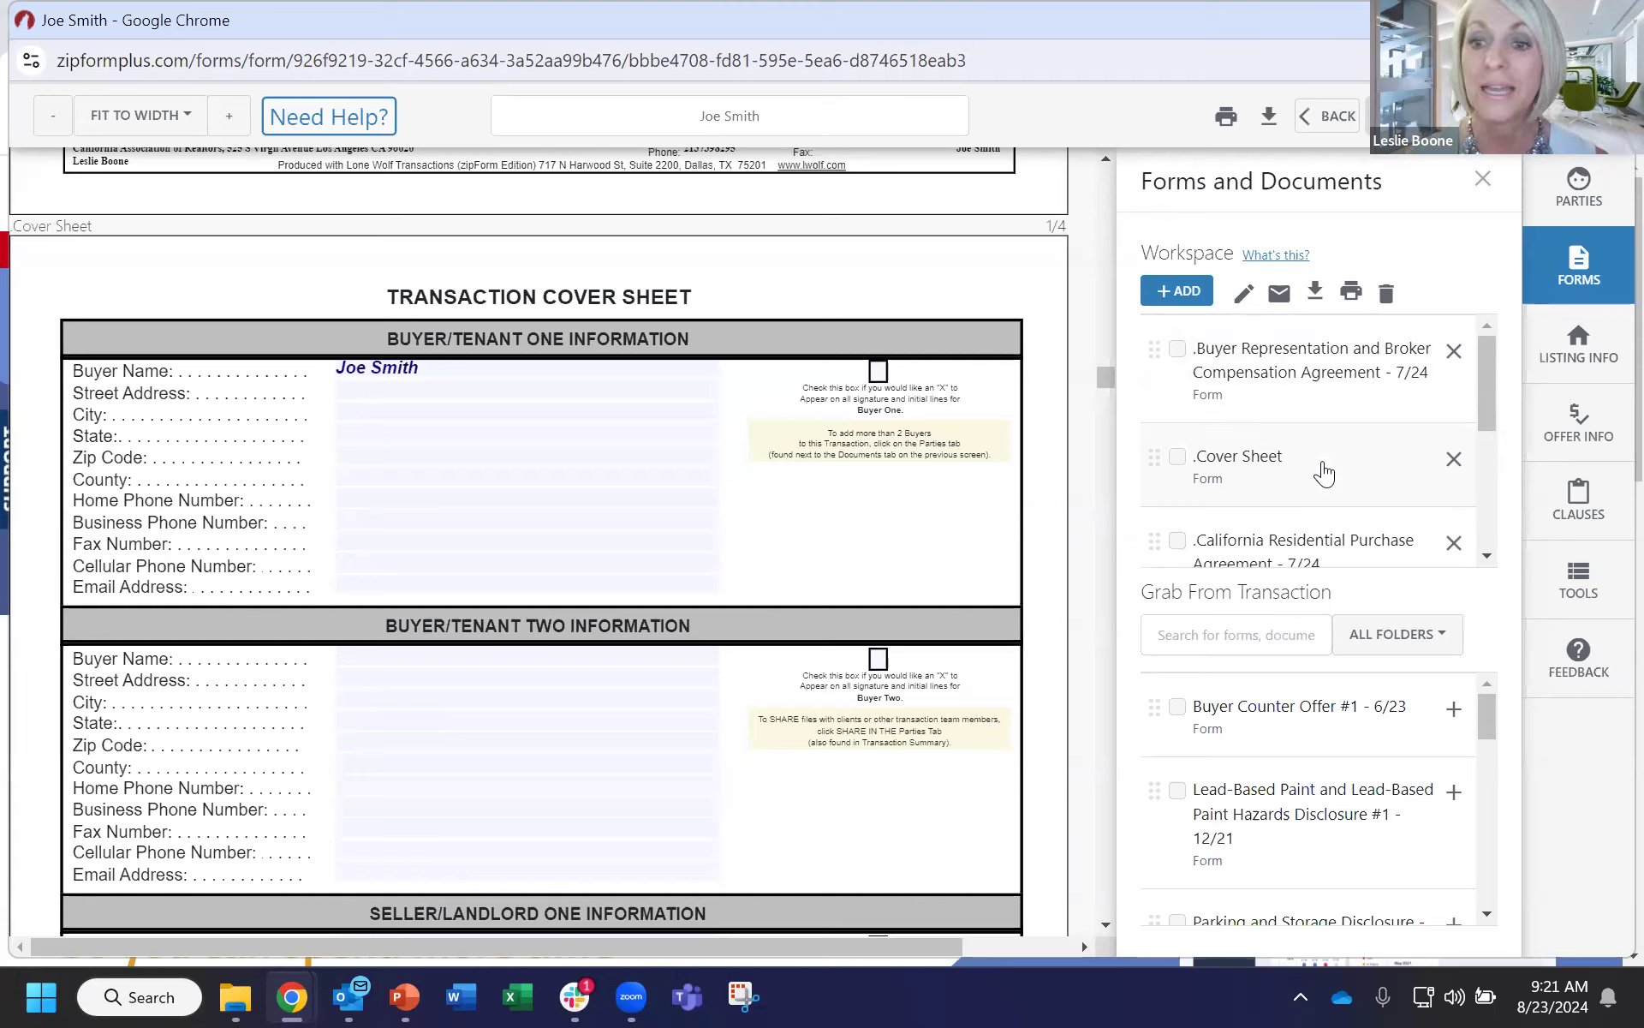
{"action": "scroll", "coordinate": [1319, 462], "scroll_direction": "down", "scroll_amount": 2}
{"action": "scroll", "coordinate": [1313, 460], "scroll_direction": "down", "scroll_amount": 1}
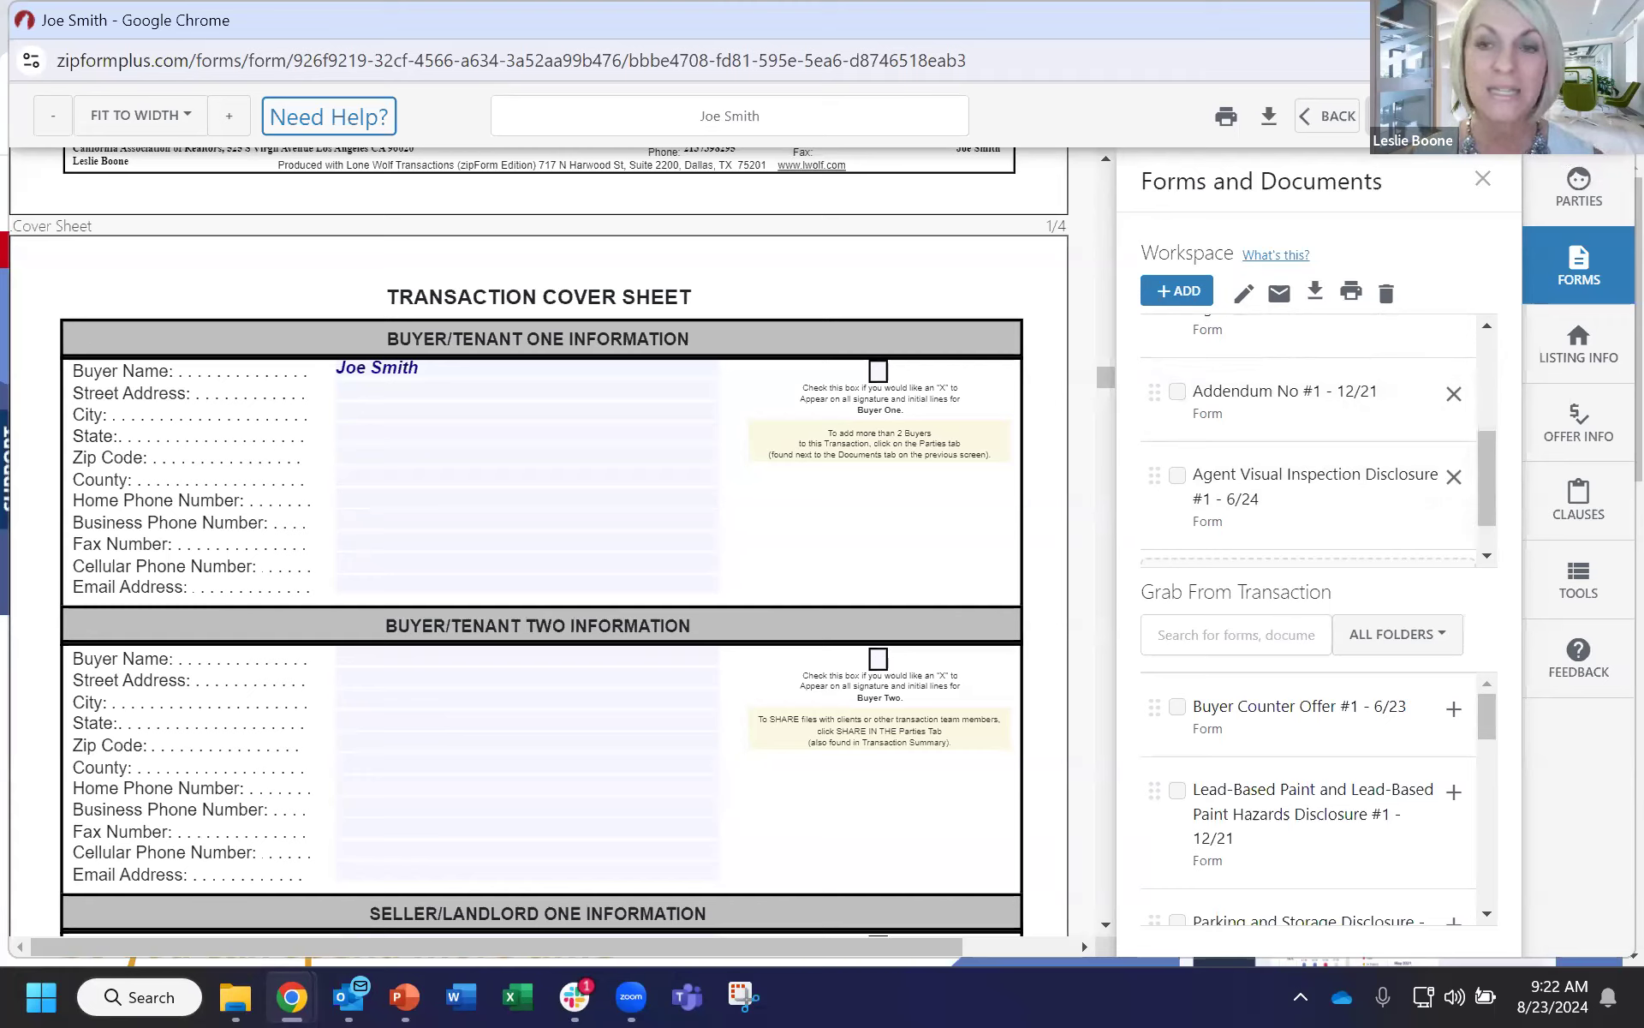
{"action": "scroll", "coordinate": [1312, 398], "scroll_direction": "down", "scroll_amount": 1}
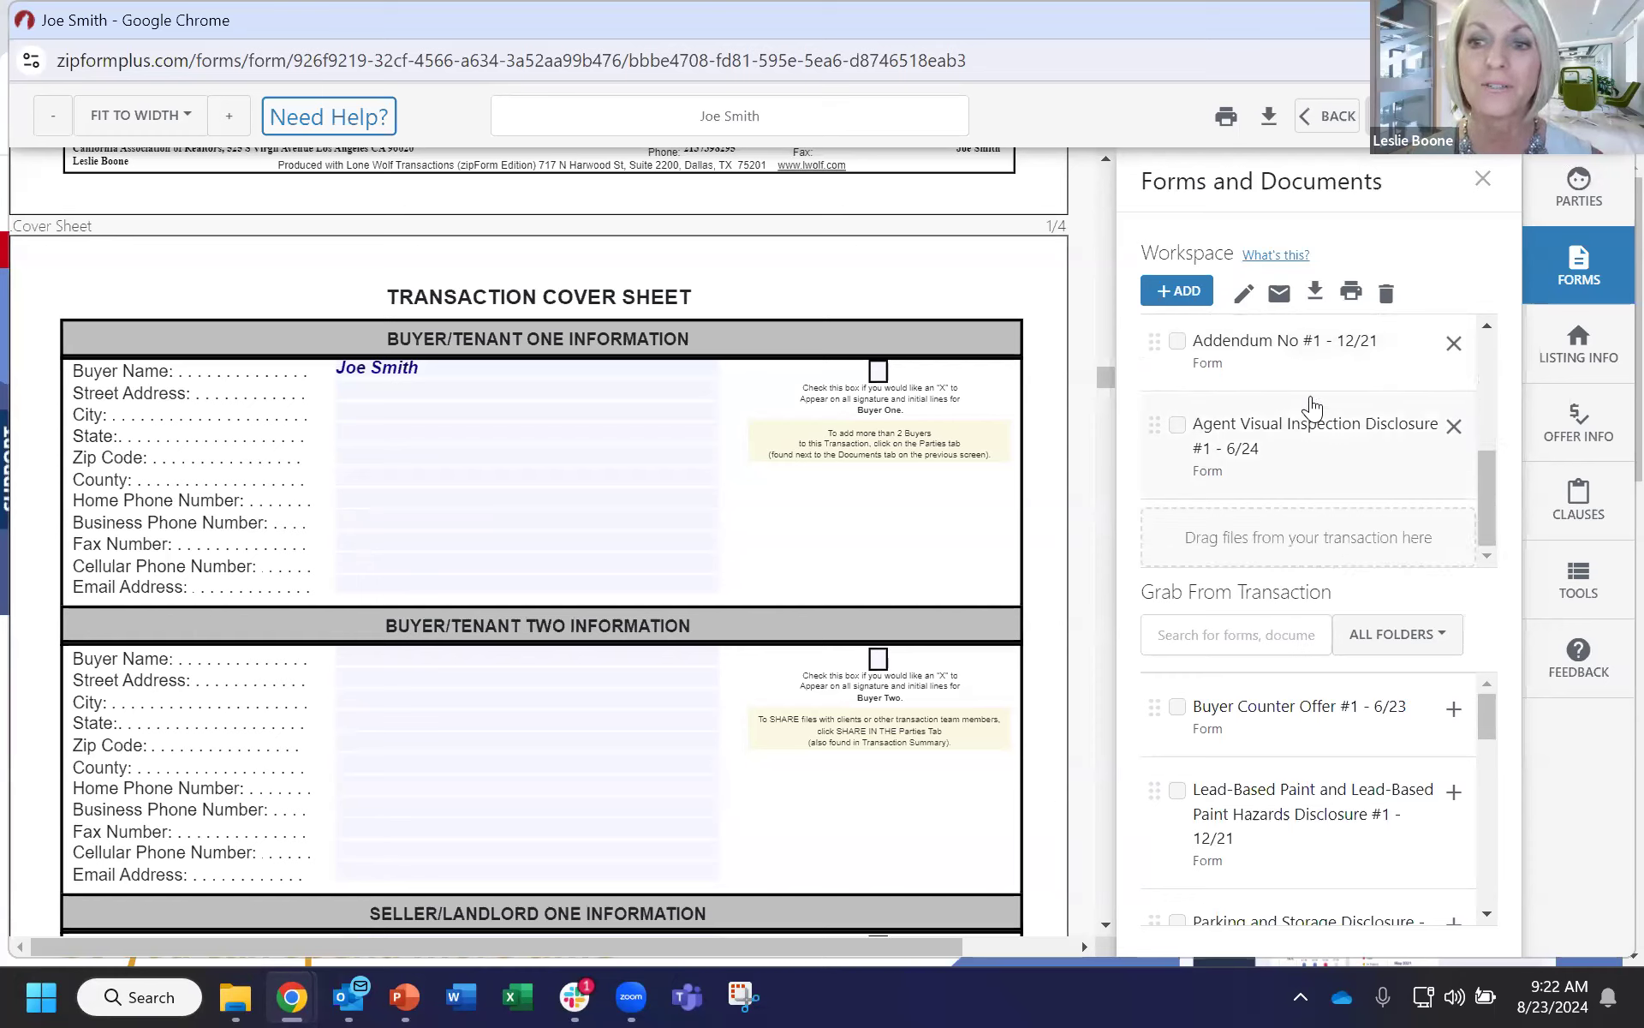
{"action": "scroll", "coordinate": [1311, 403], "scroll_direction": "up", "scroll_amount": 5}
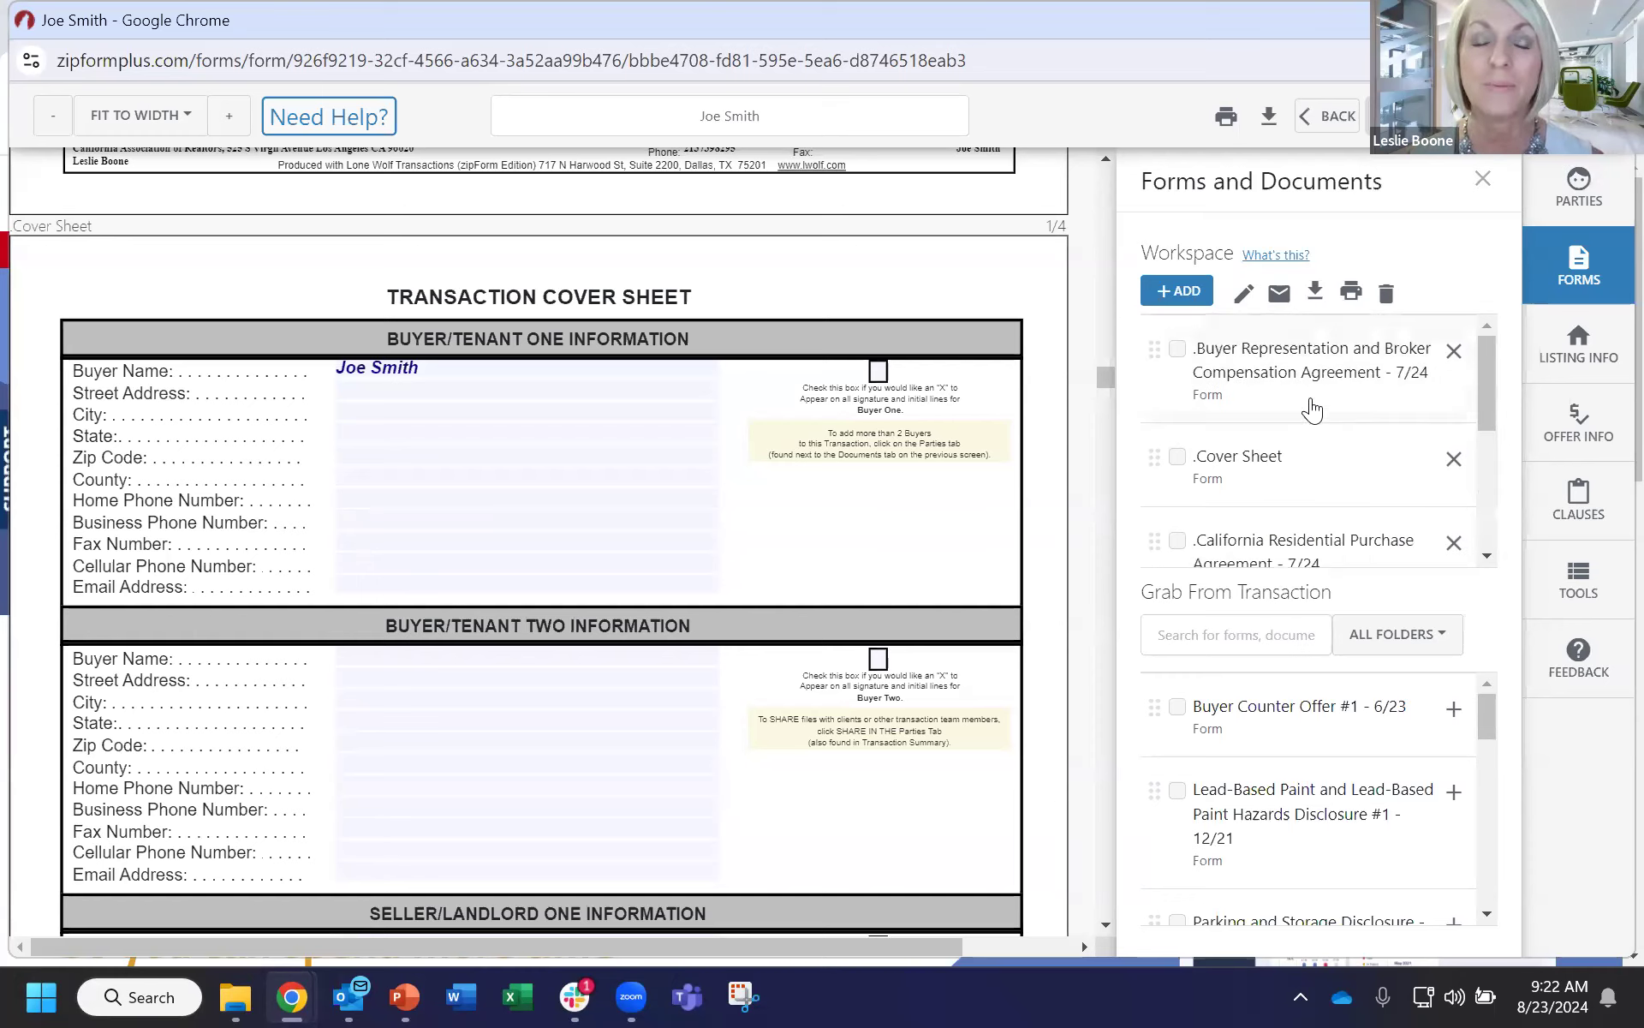
{"action": "left_click", "coordinate": [1264, 473]}
{"action": "left_click", "coordinate": [1266, 477]}
{"action": "left_click", "coordinate": [1266, 476]}
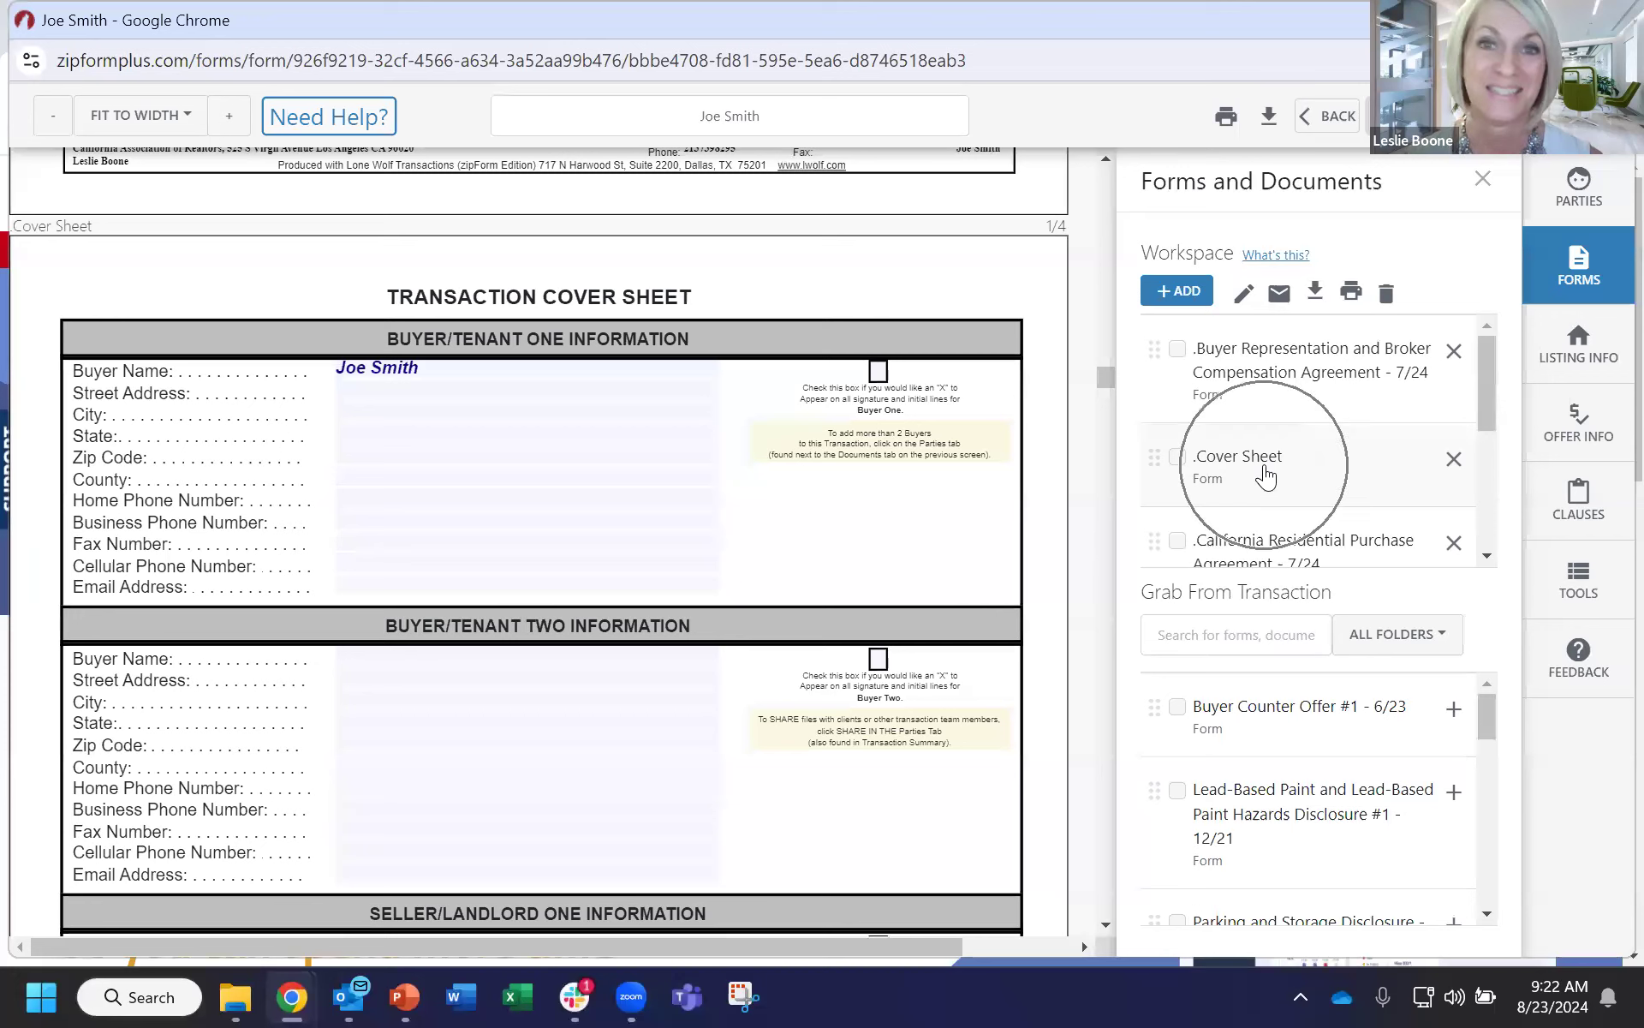
{"action": "left_click", "coordinate": [1266, 476]}
{"action": "left_click", "coordinate": [1266, 476]}
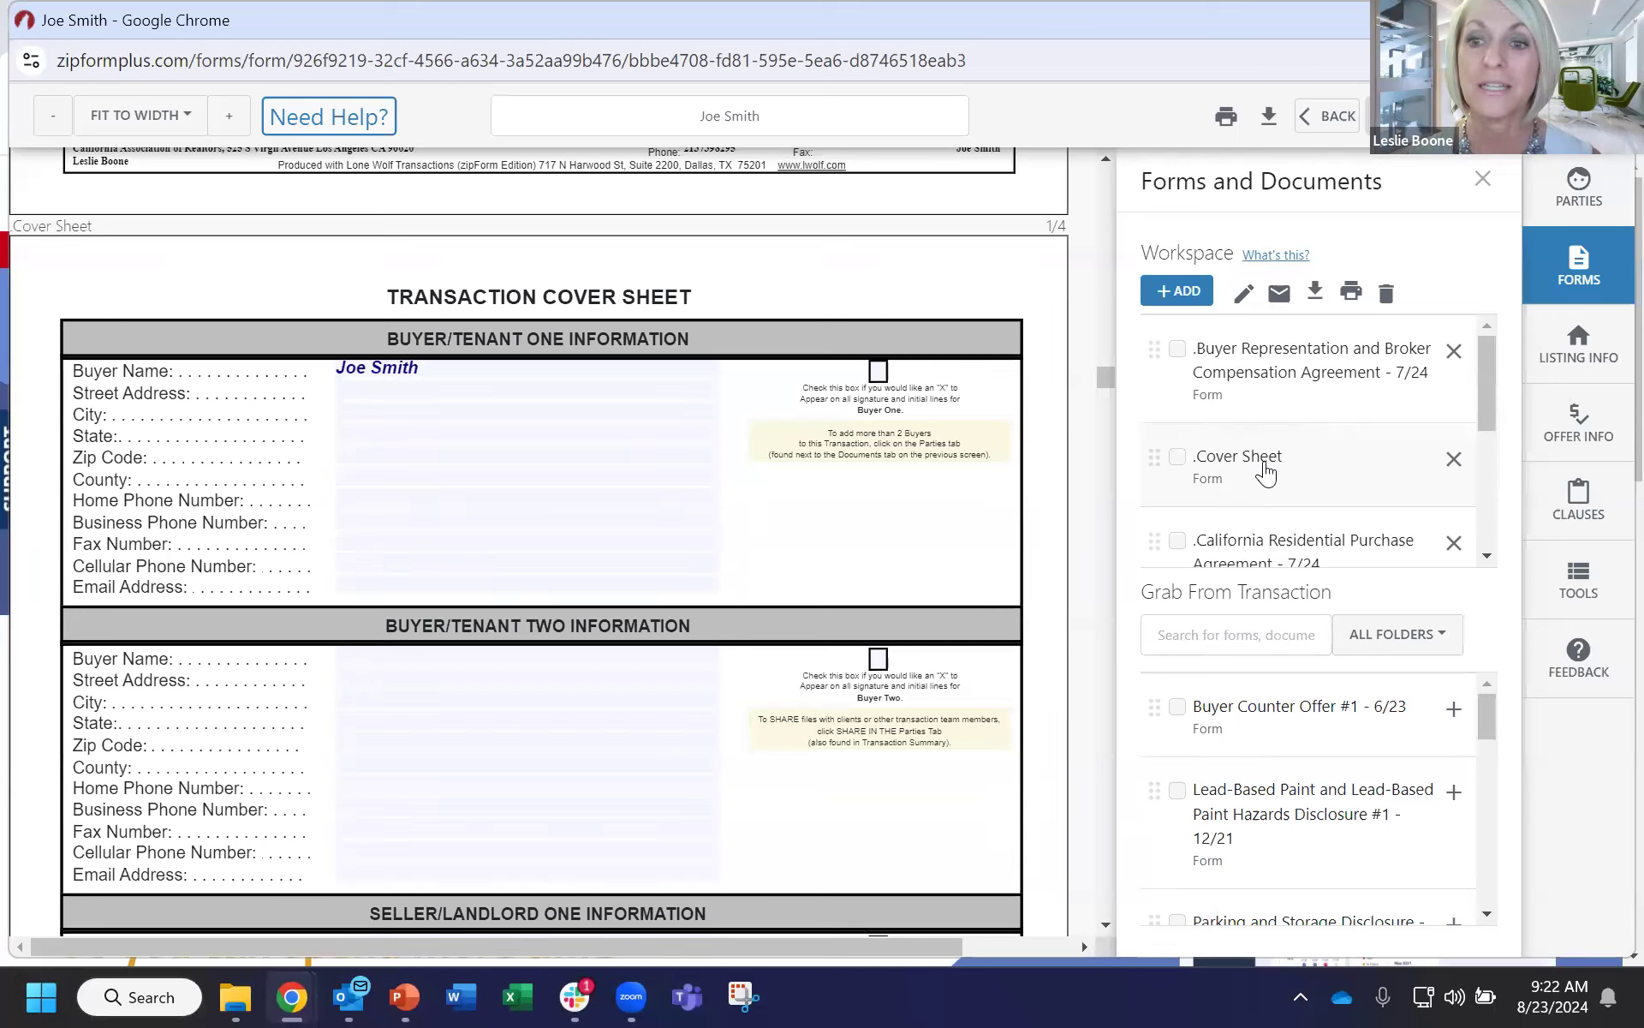
{"action": "left_click", "coordinate": [1246, 301]}
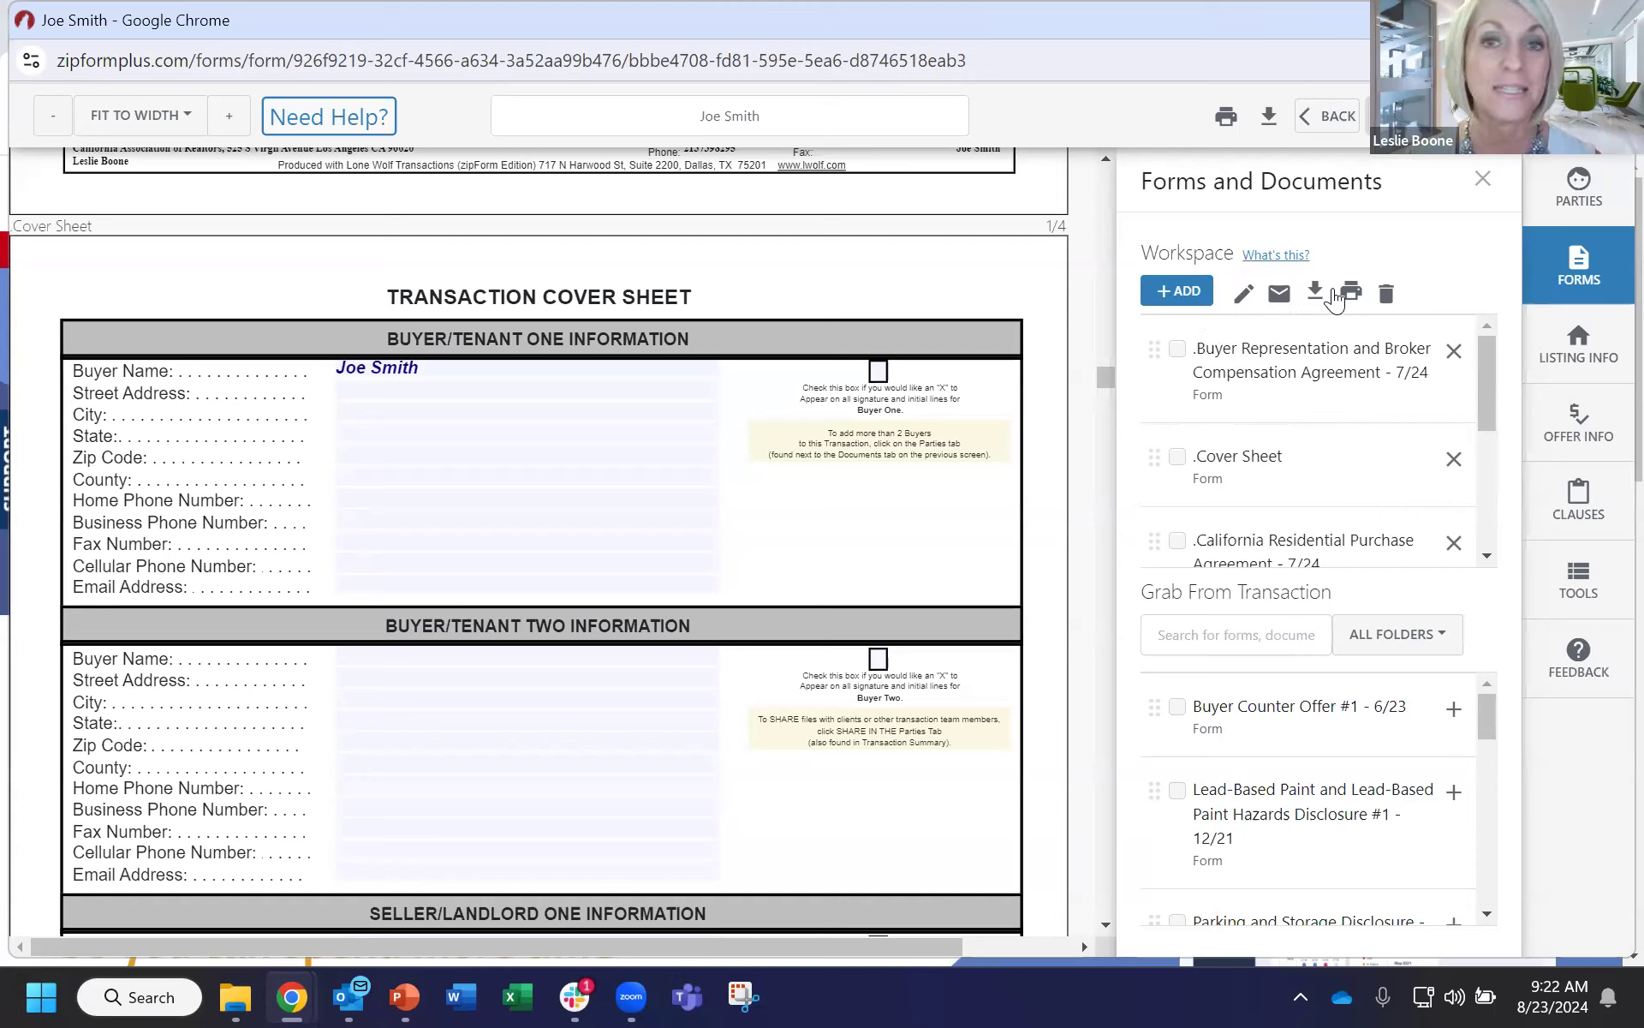
{"action": "left_click", "coordinate": [1241, 302]}
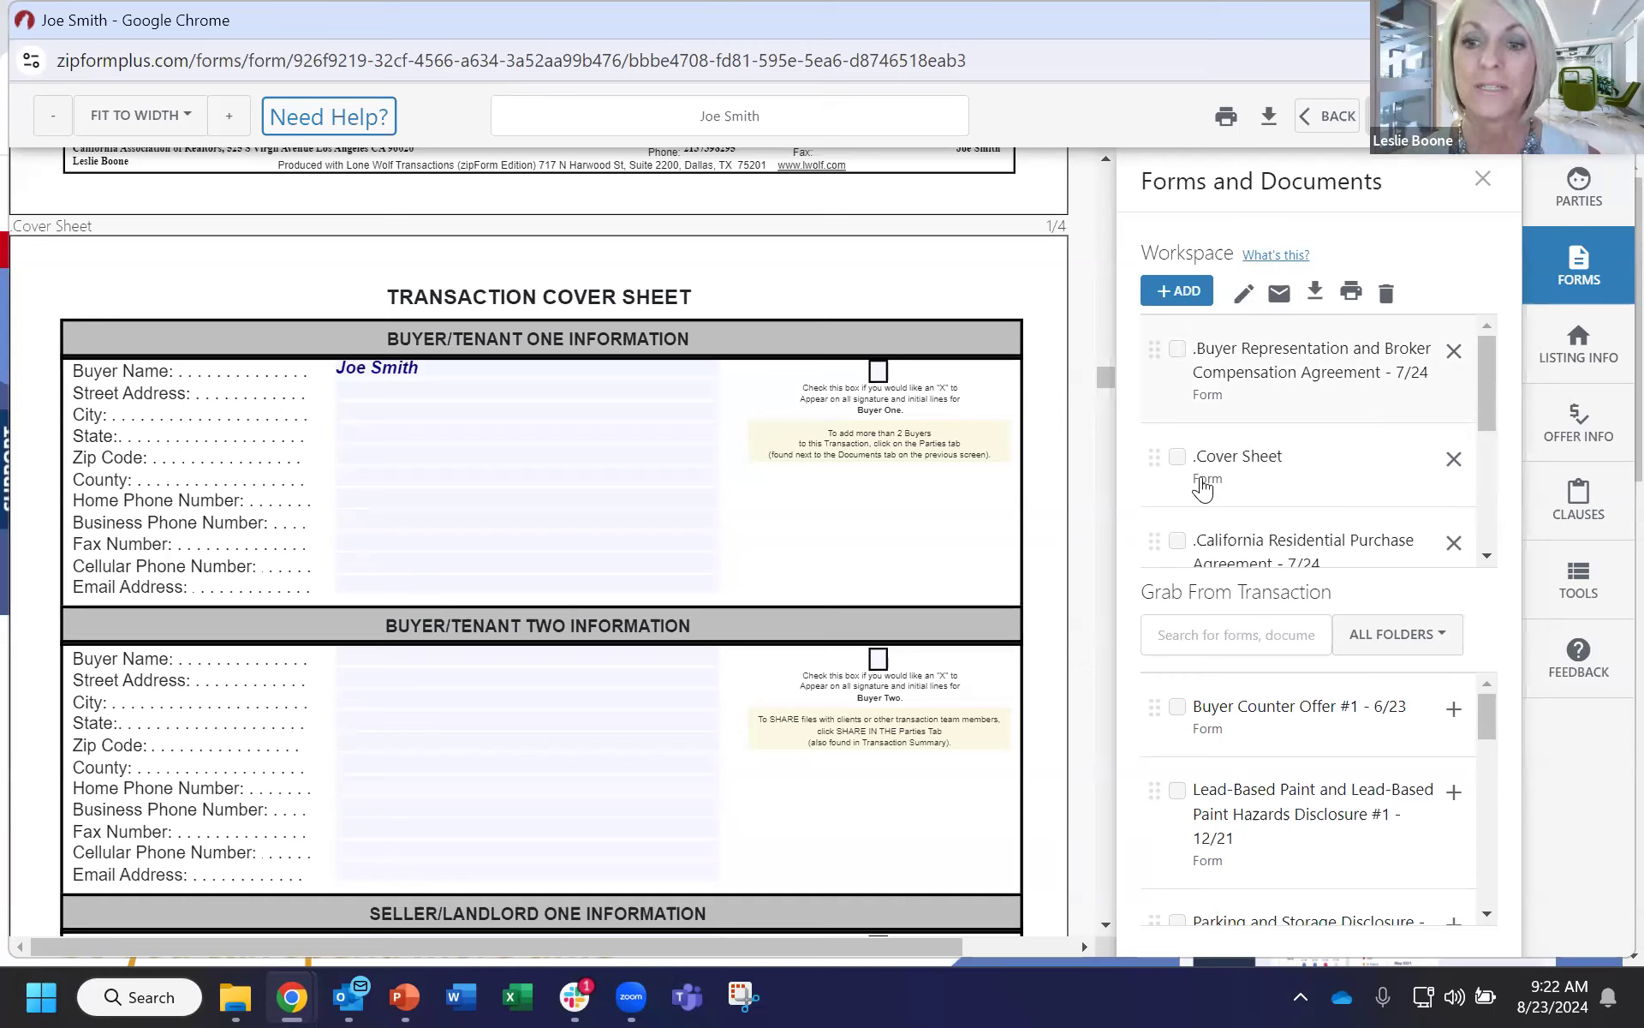
Select the Buyer Representation Agreement, the California Residential Purchase Agreement and the Lead-Based Paint Hazards Disclosure #1 - 12/21.
{"action": "left_click", "coordinate": [1178, 542]}
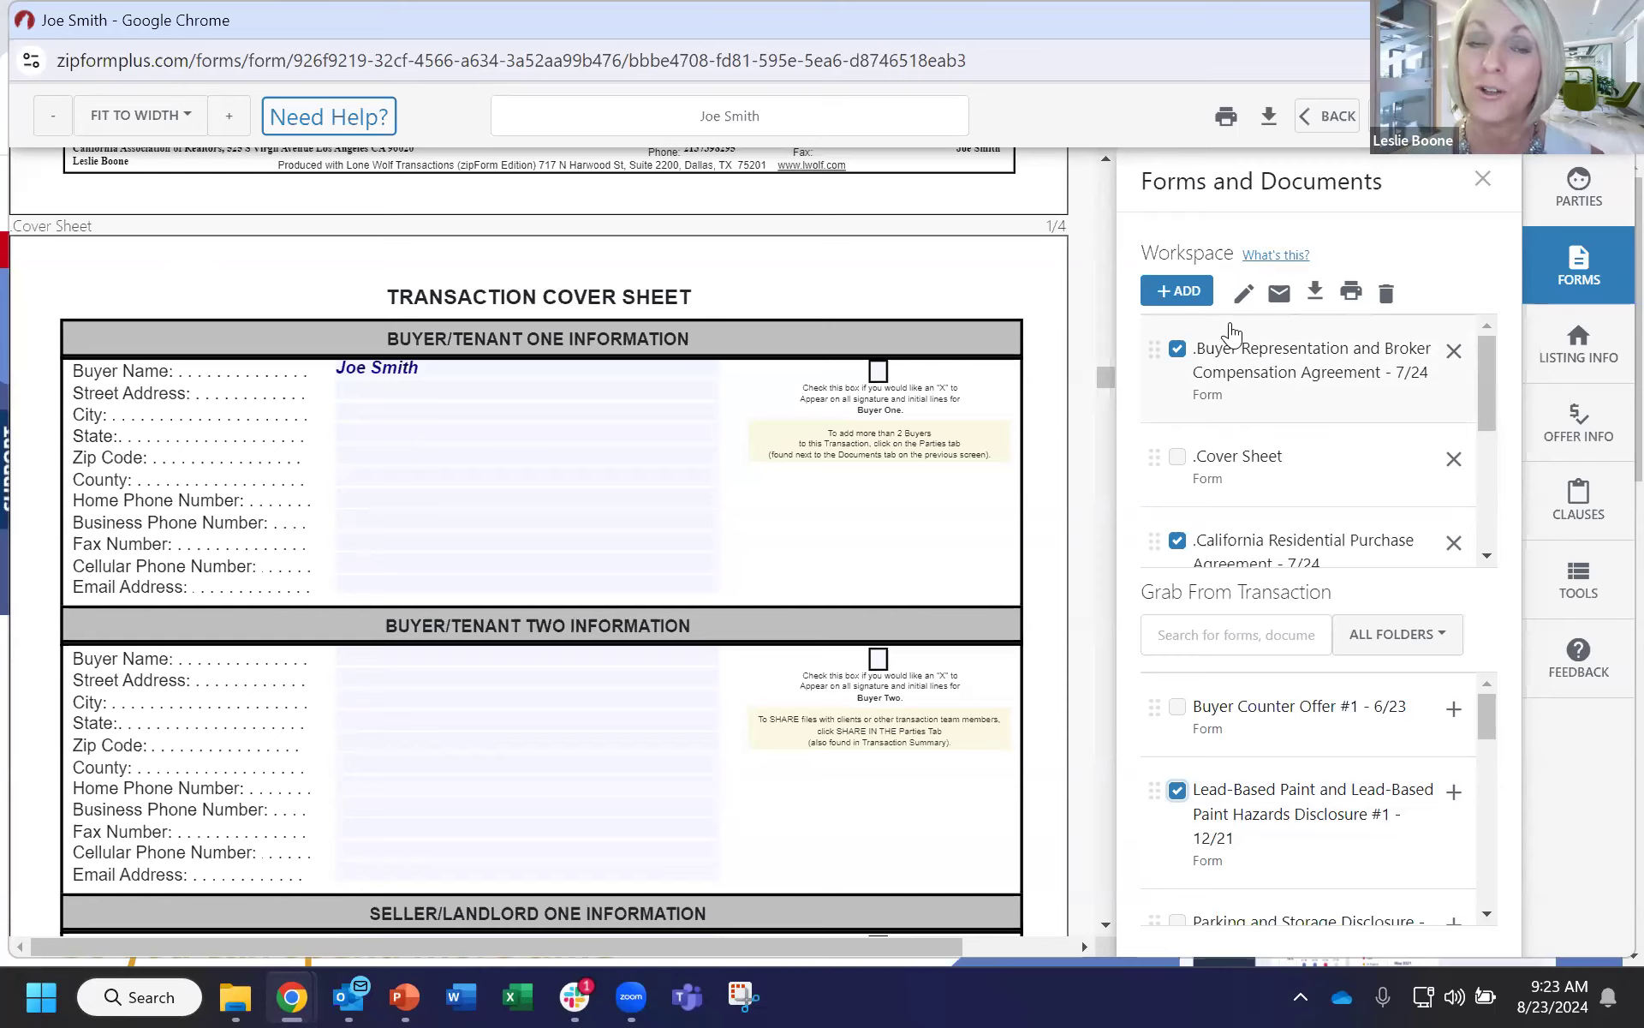
Add the Residential Listing Agreement to the workspace from the California Association of REALTORS form library.
{"action": "left_click", "coordinate": [1187, 297]}
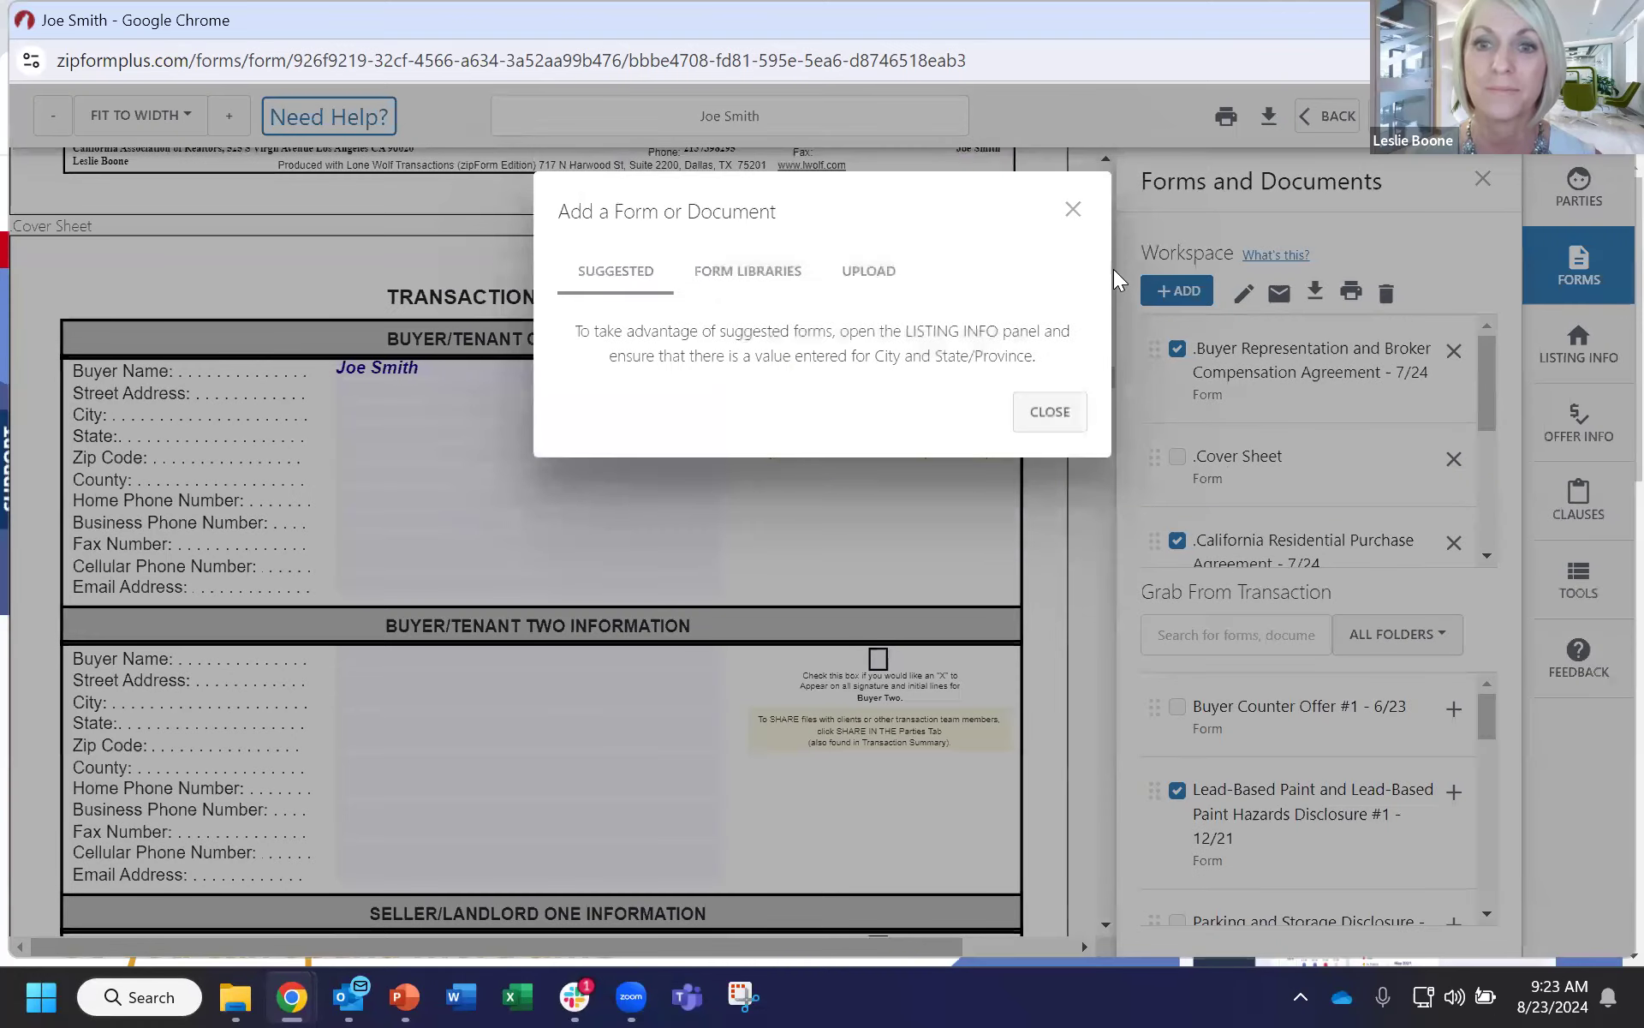
{"action": "left_click", "coordinate": [757, 274]}
{"action": "scroll", "coordinate": [985, 638], "scroll_direction": "down", "scroll_amount": 1}
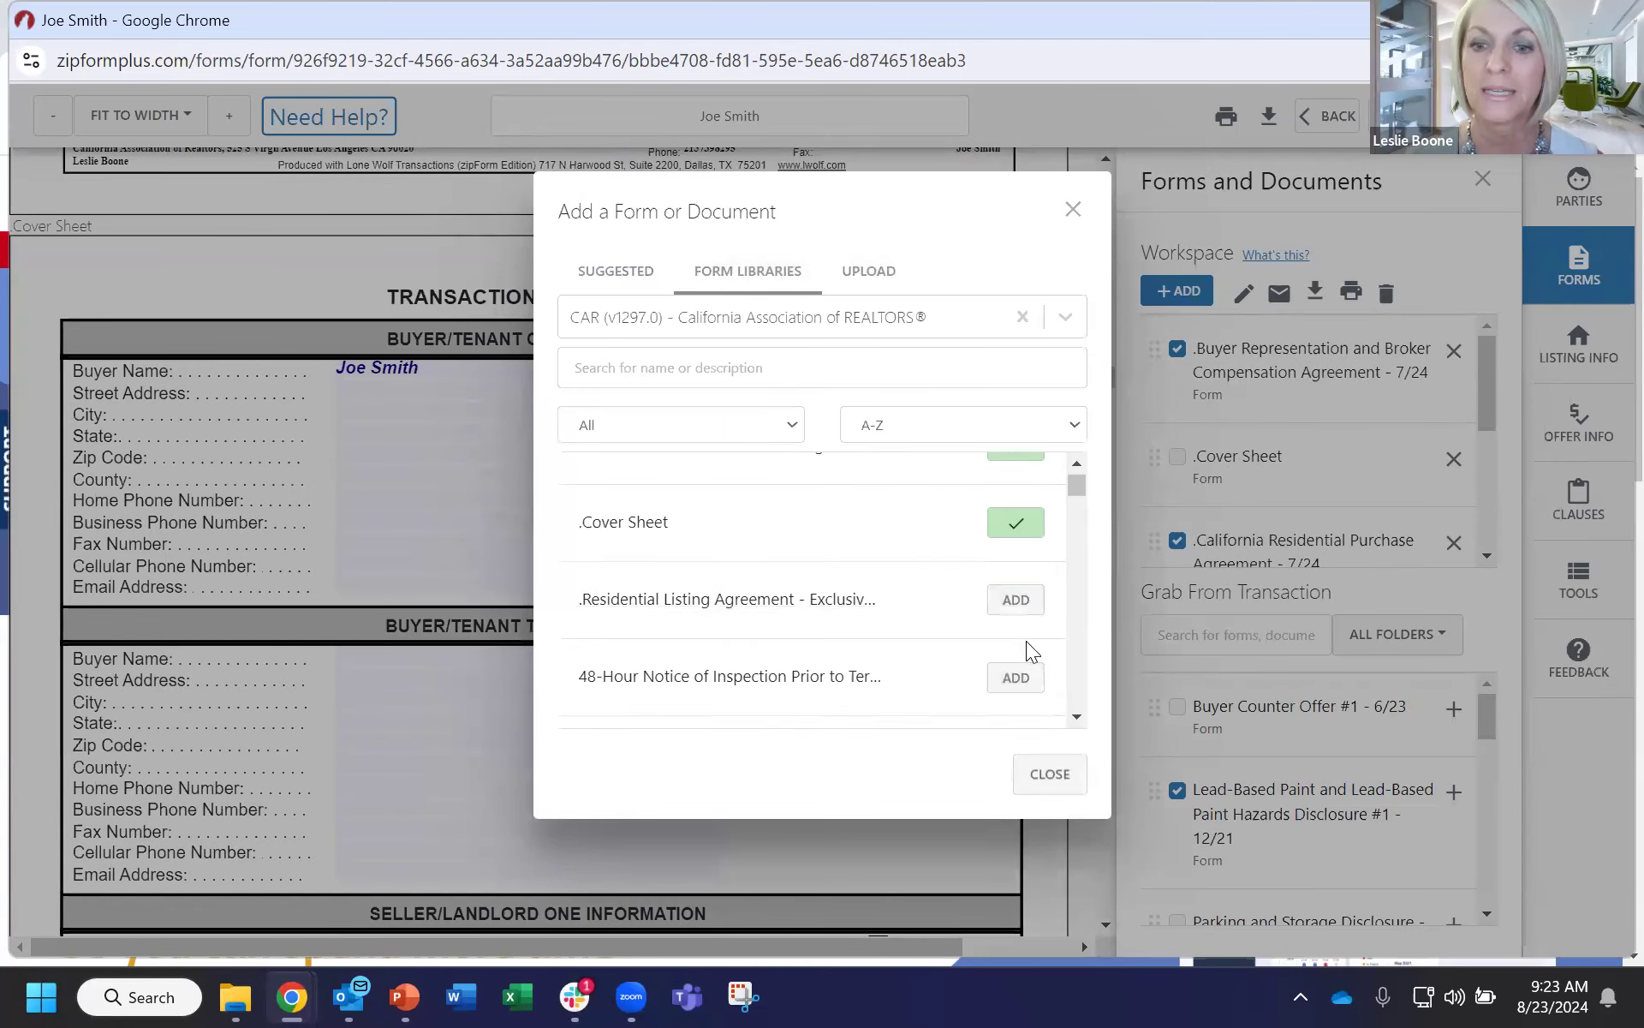
{"action": "left_click", "coordinate": [1016, 602]}
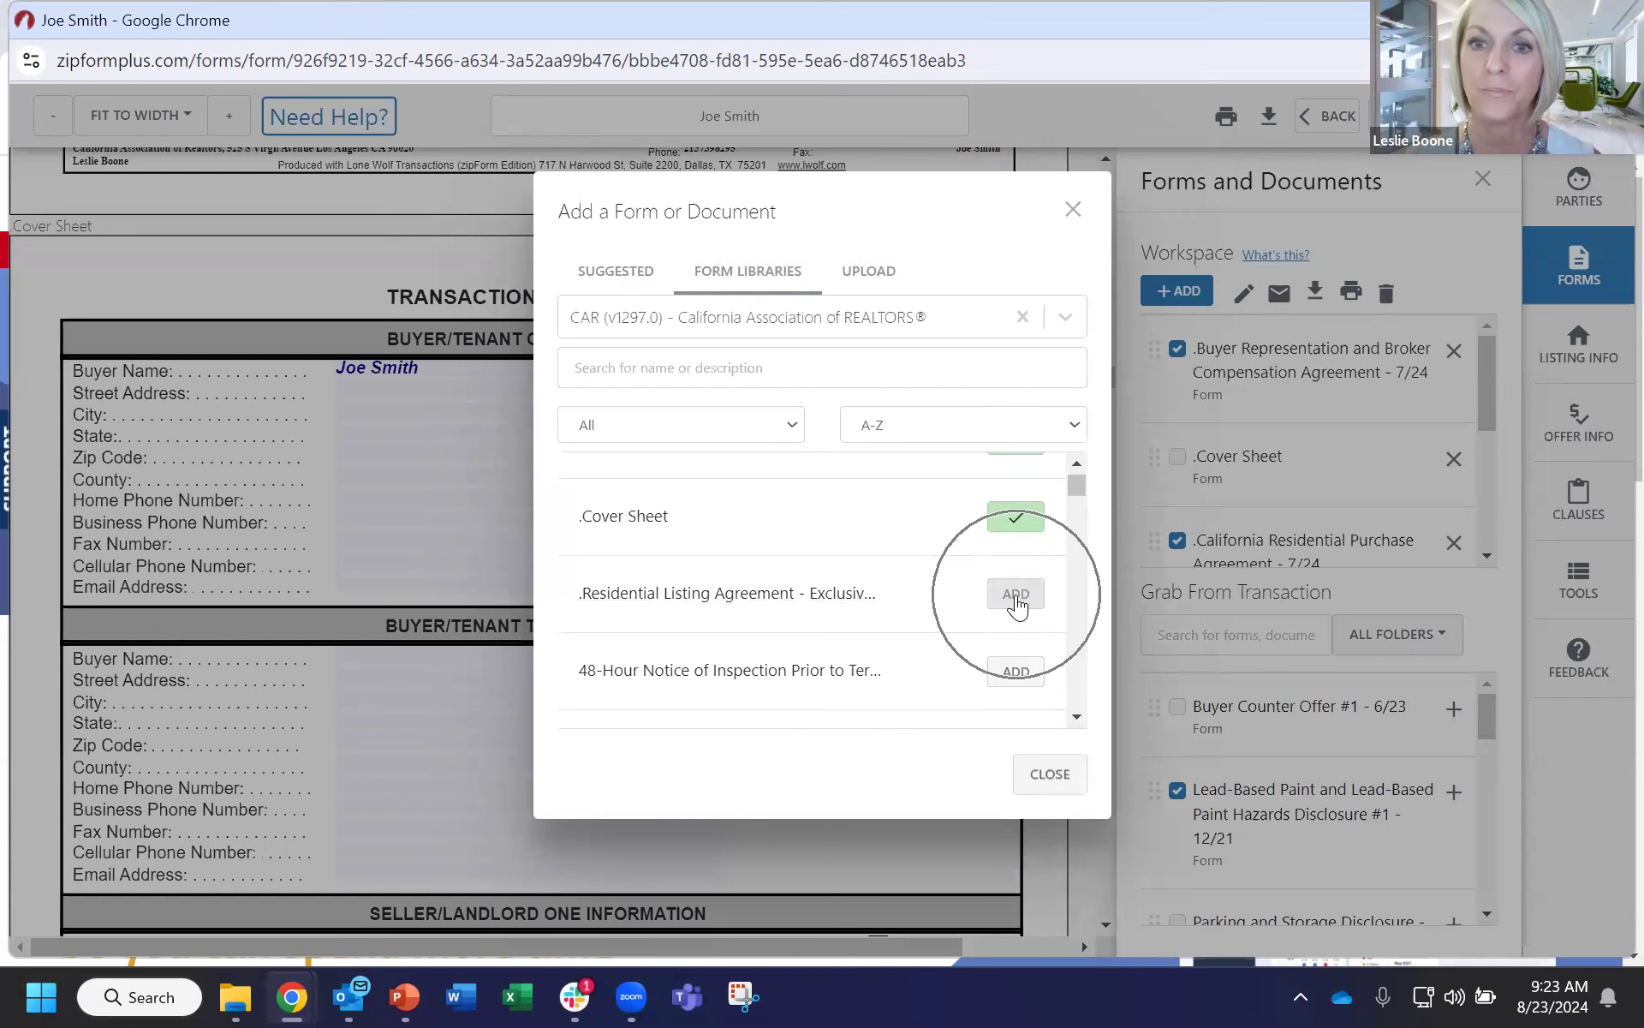
{"action": "left_click", "coordinate": [1043, 769]}
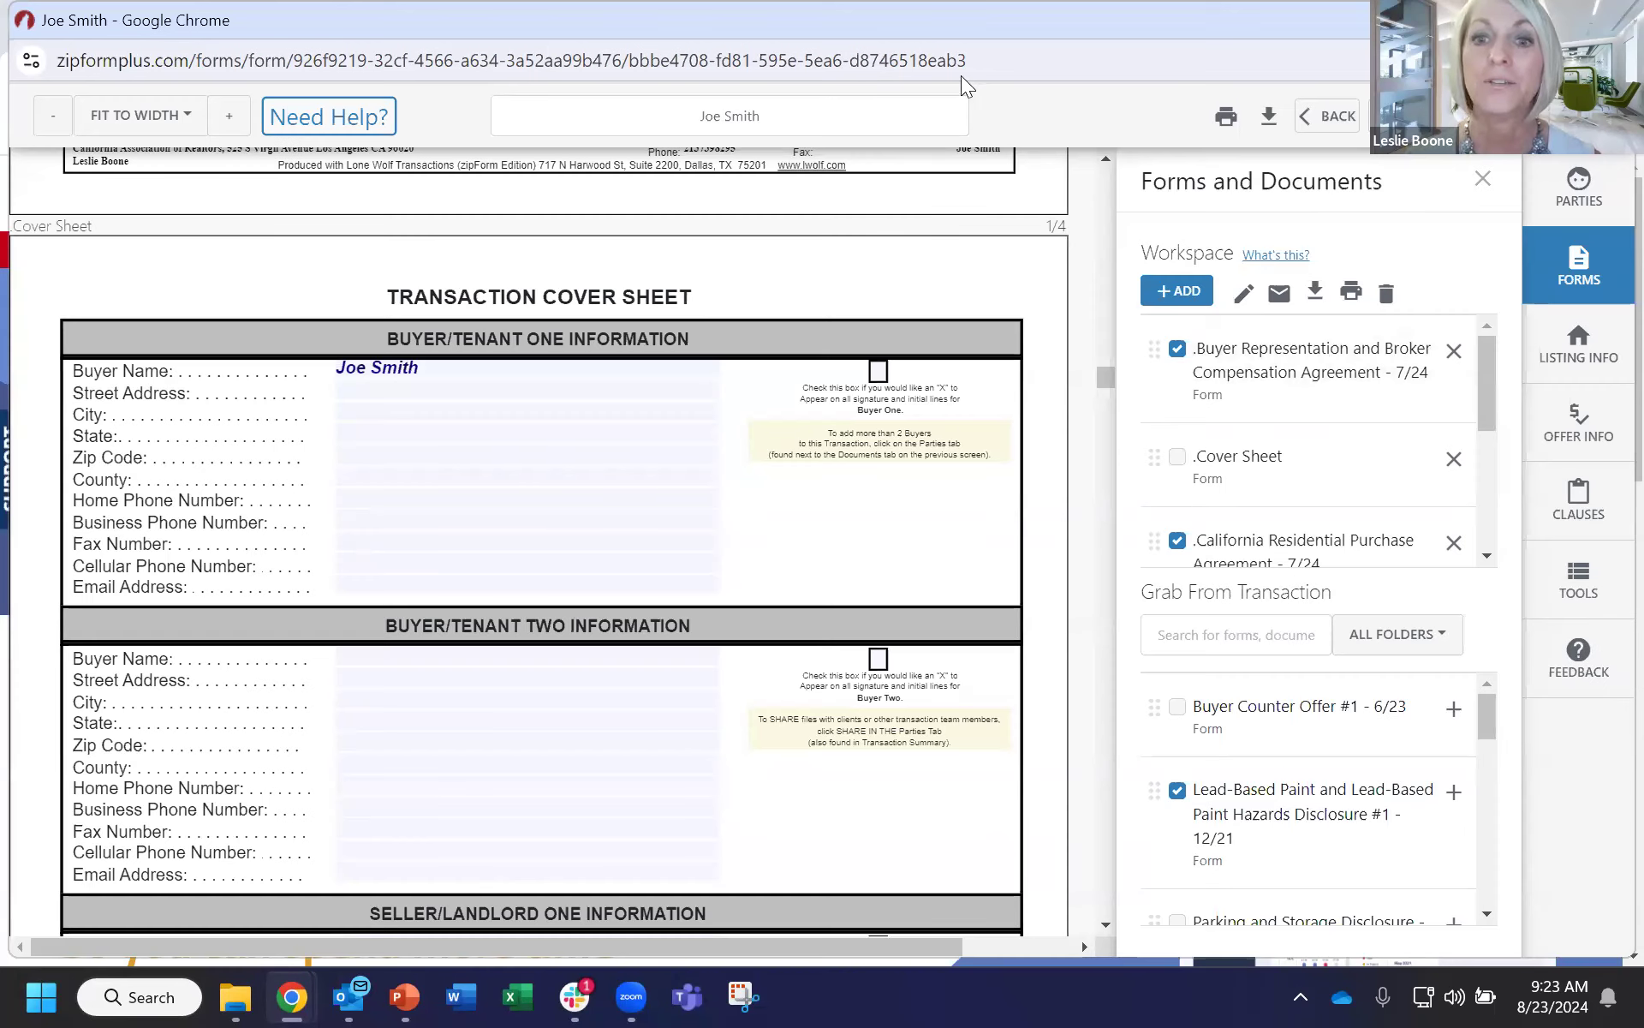
Look at the listing and tax record import options in the transaction's Listing Info, trying the tax record import.
{"action": "left_click", "coordinate": [1574, 349]}
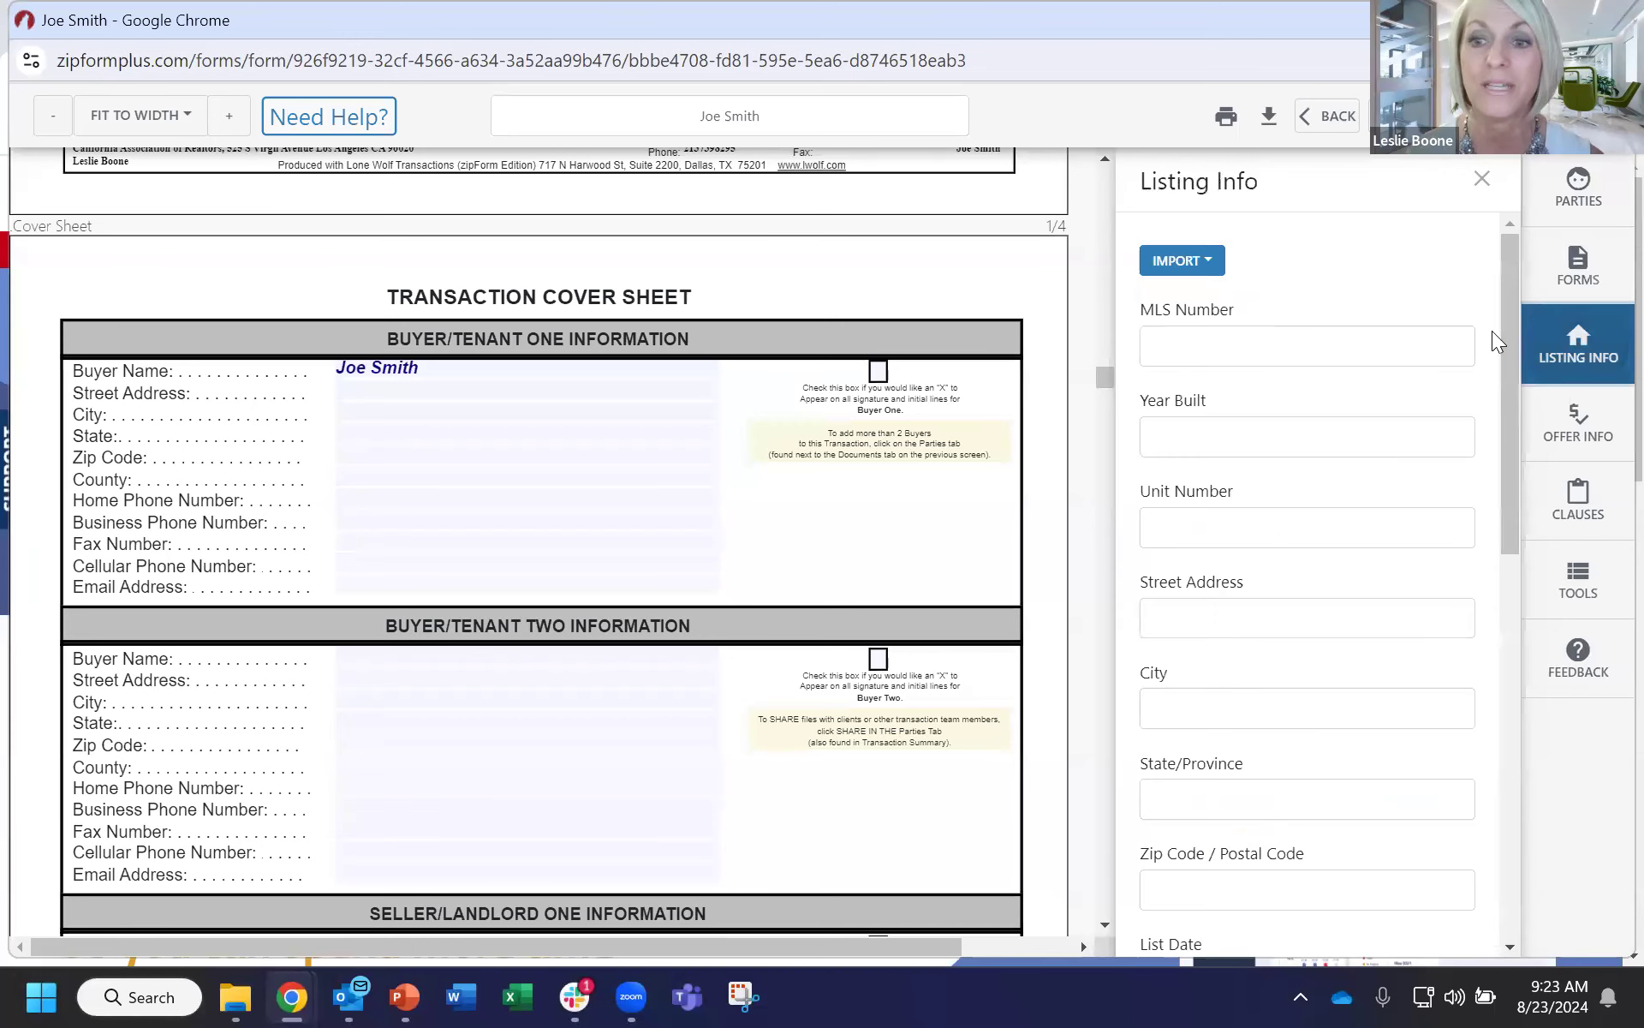
{"action": "left_click", "coordinate": [1212, 269]}
{"action": "left_click", "coordinate": [1210, 267]}
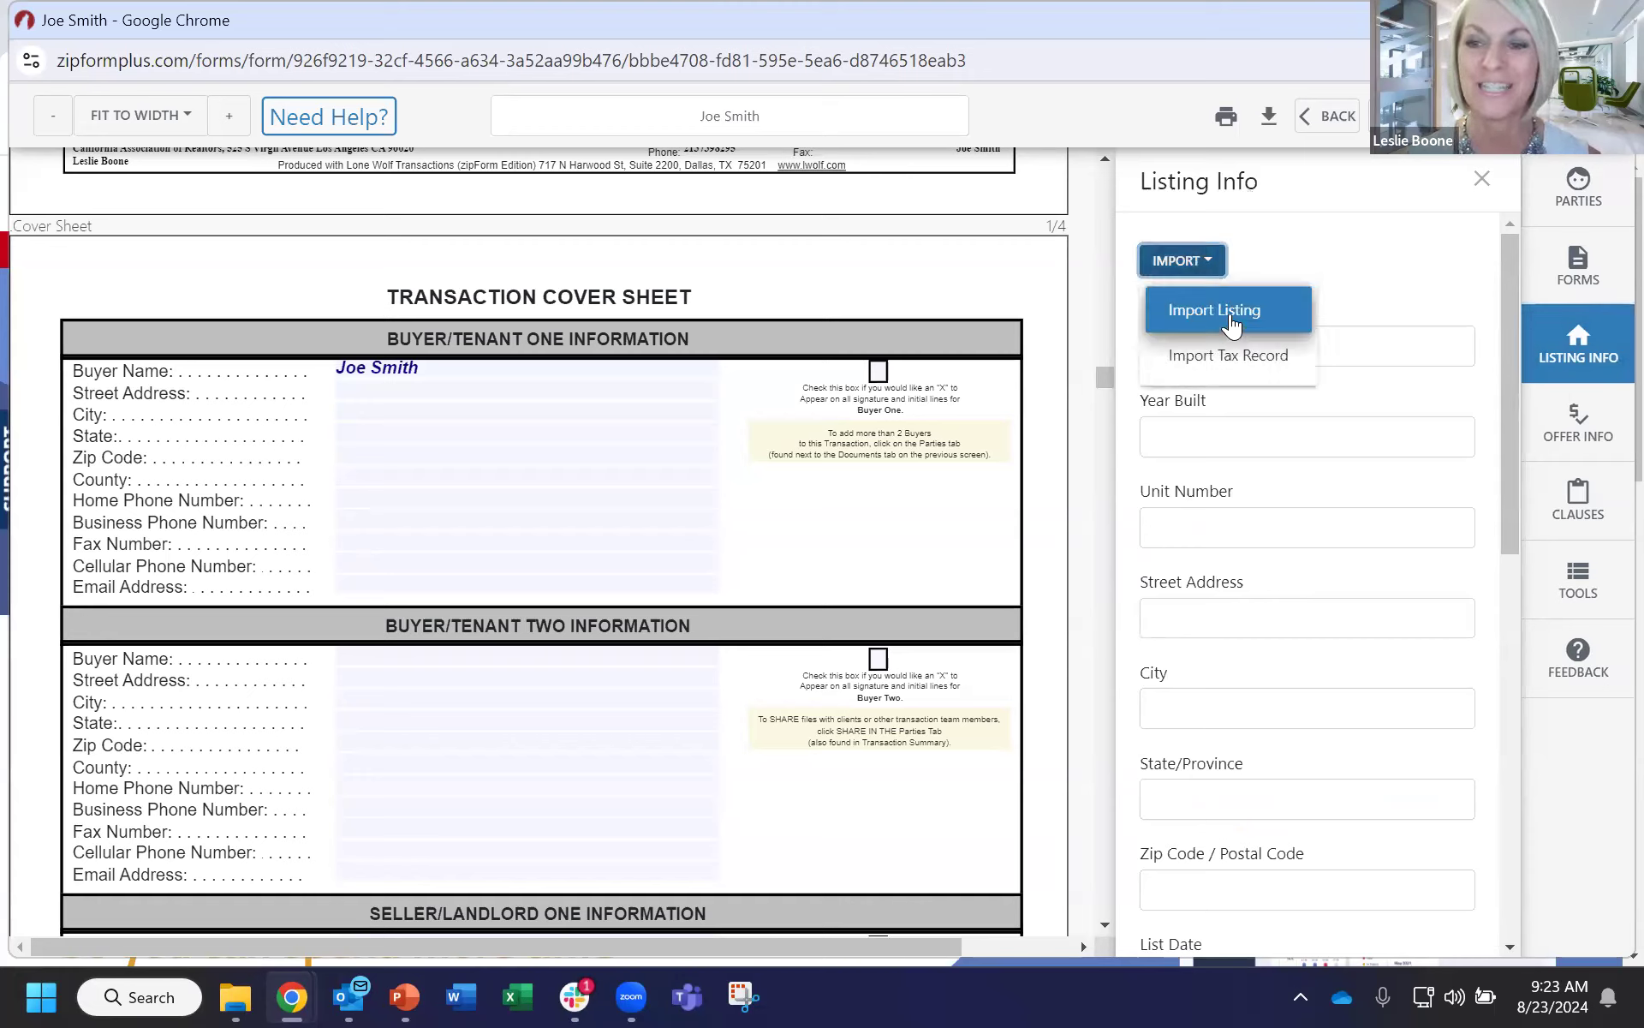
{"action": "left_click", "coordinate": [1230, 360]}
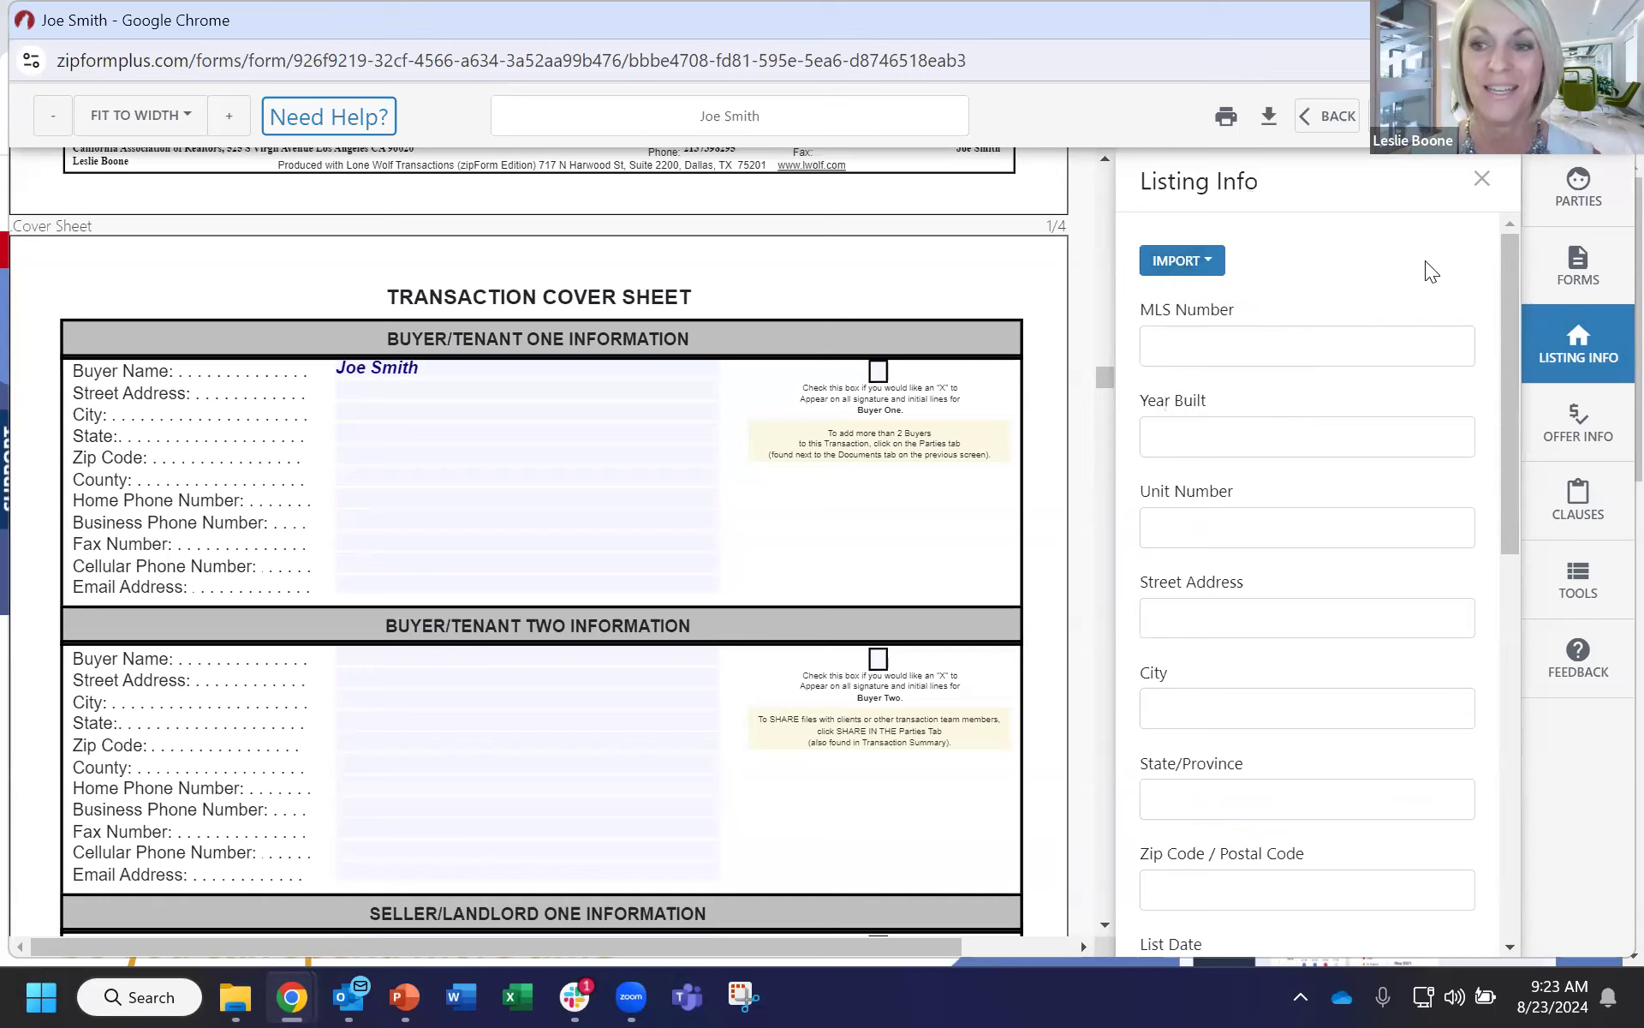
Hide Forms and Documents to give the form the full width, and bring it back beside the form.
{"action": "left_click", "coordinate": [1581, 275]}
{"action": "left_click", "coordinate": [1483, 184]}
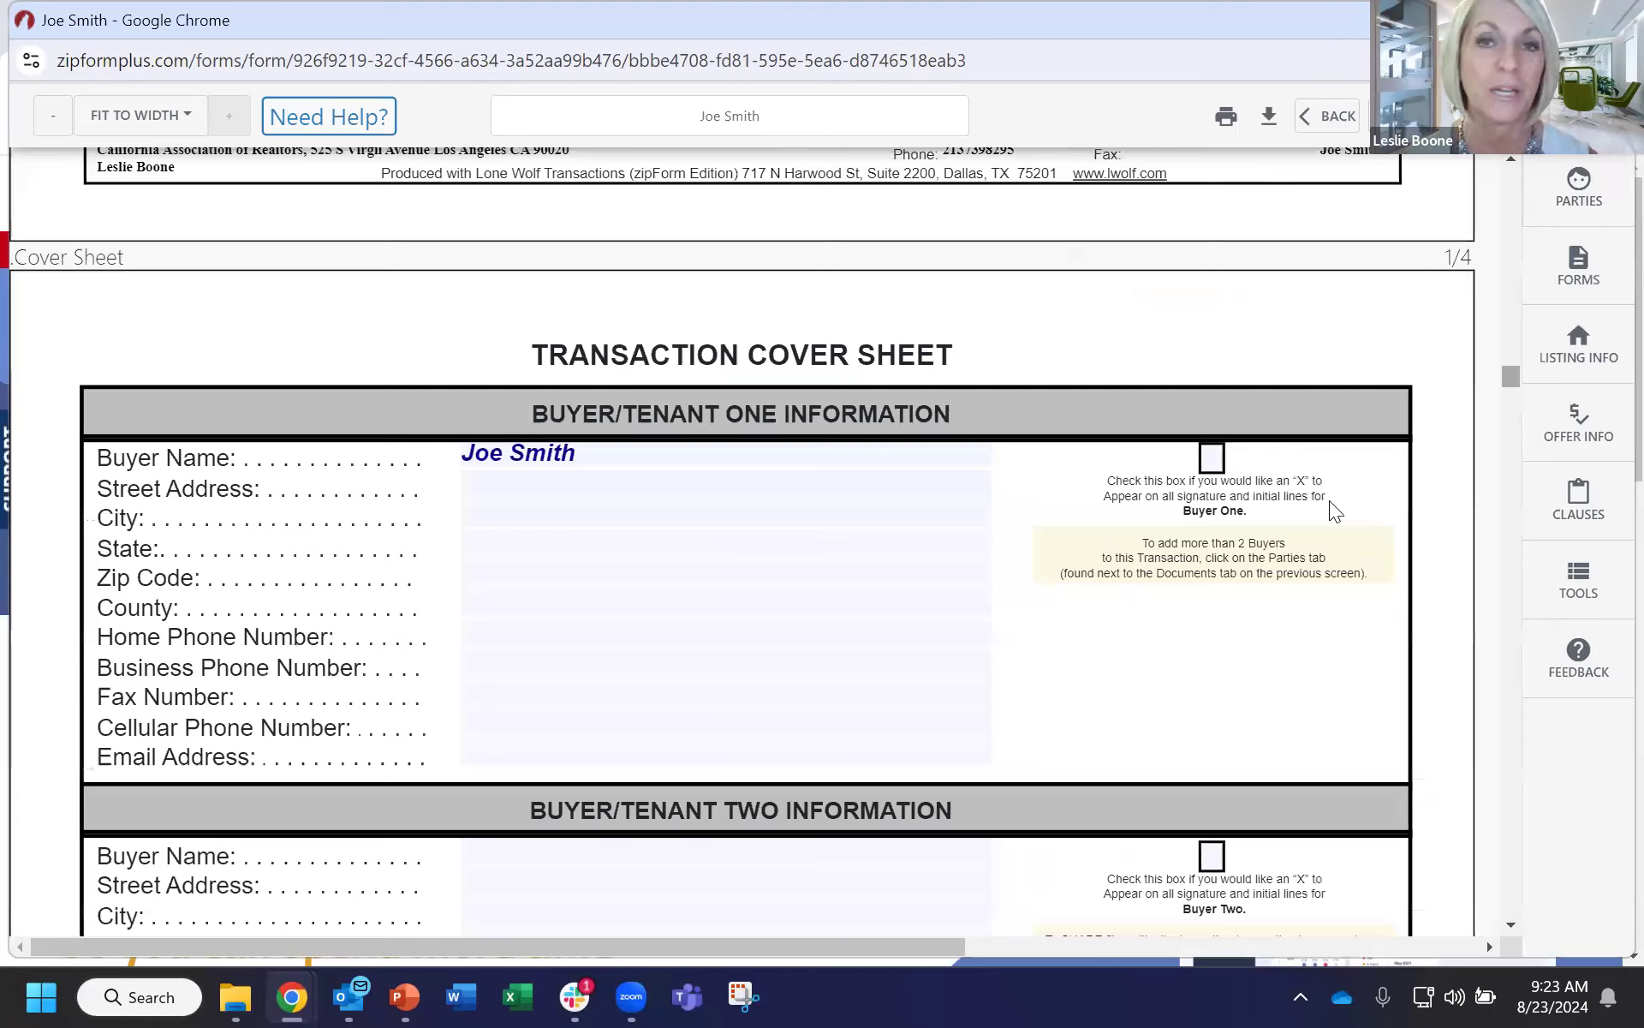
{"action": "left_click", "coordinate": [1569, 273]}
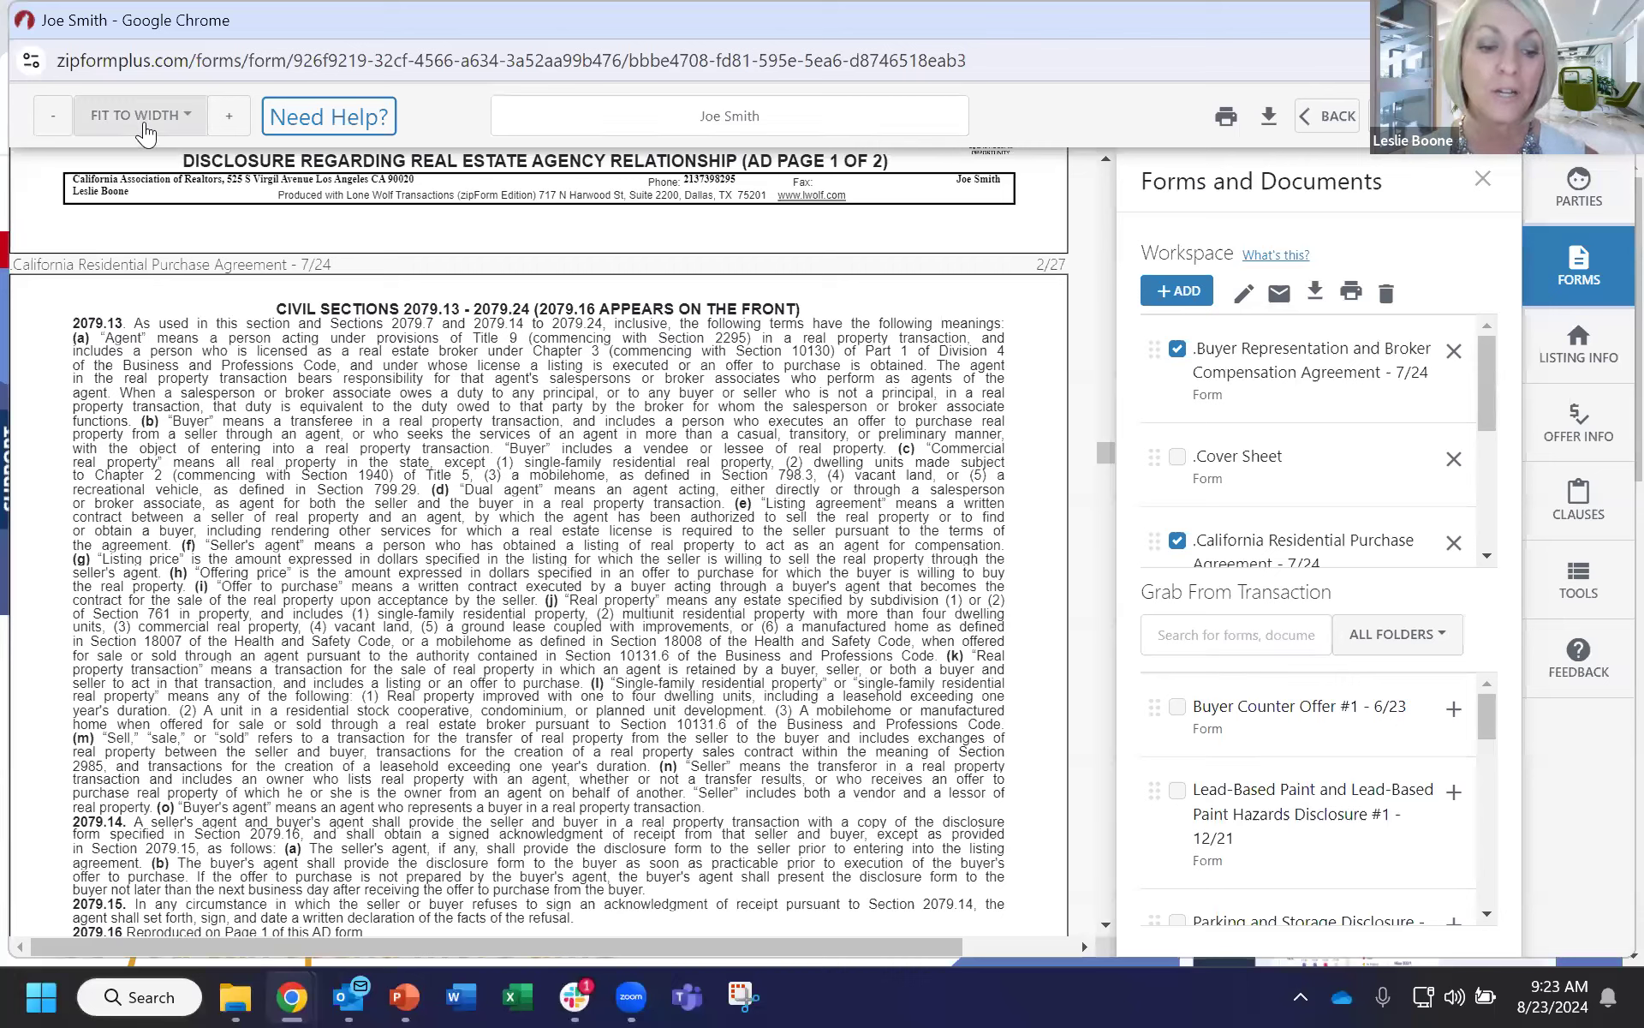
Enlarge the agency disclosure page of the California Residential Purchase Agreement up to 140% and return it to Fit to Width.
{"action": "left_click", "coordinate": [216, 123]}
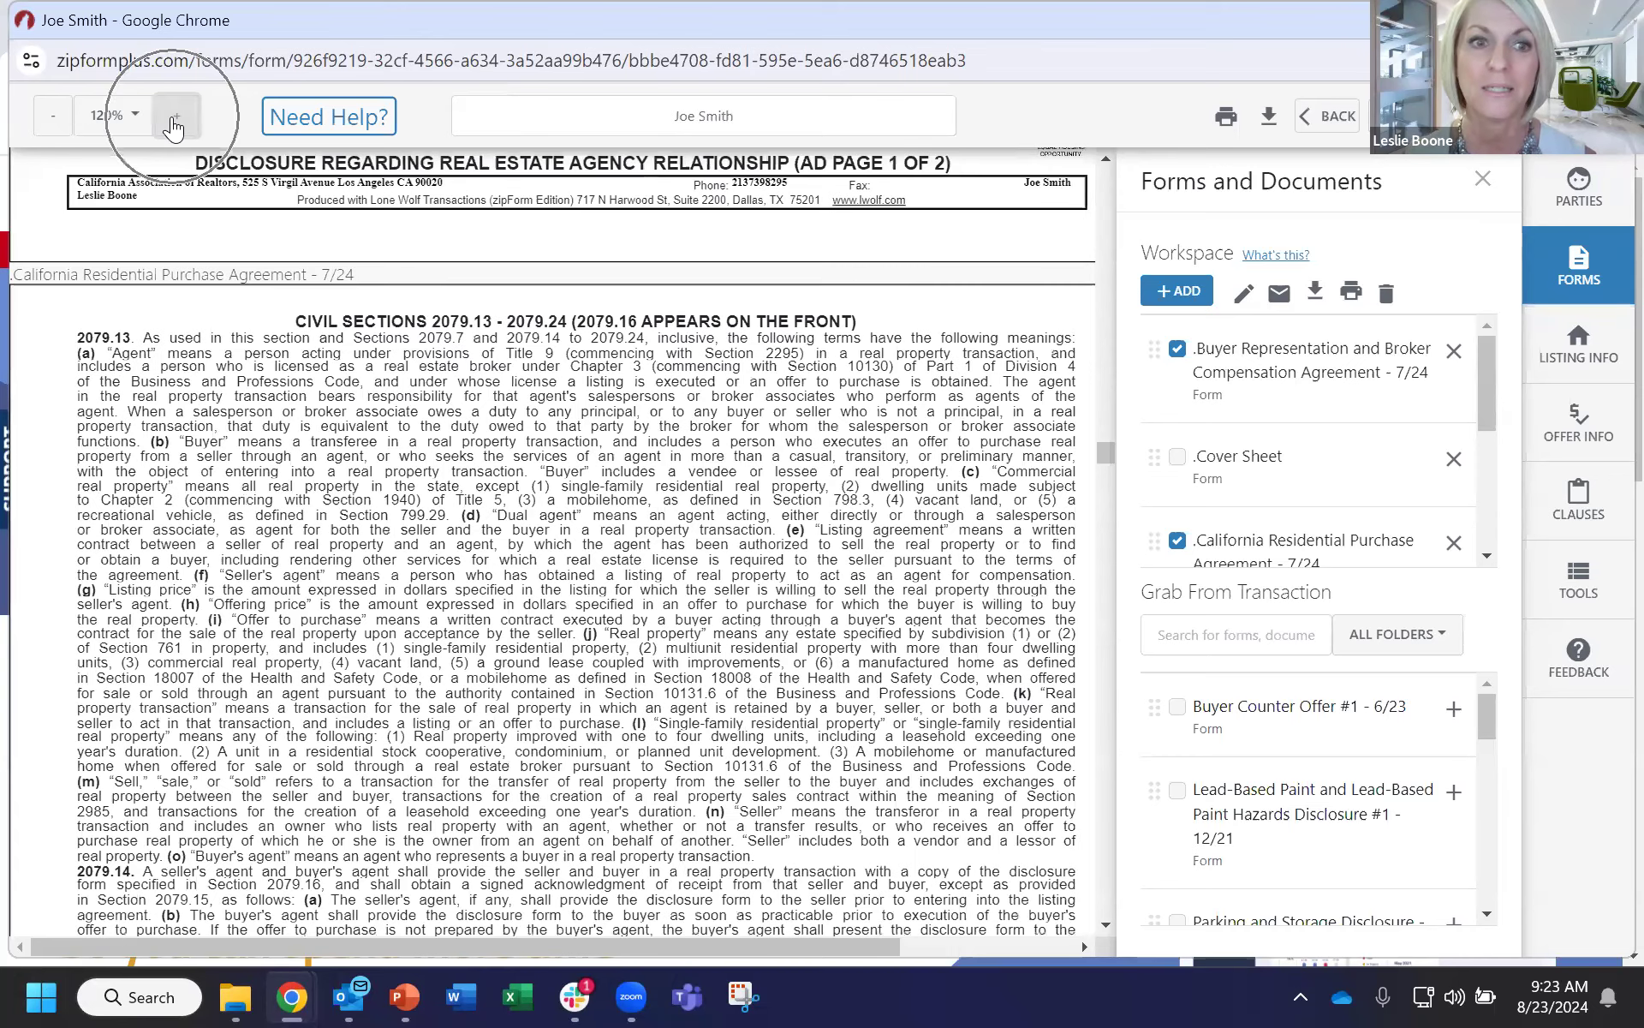
{"action": "scroll", "coordinate": [469, 638], "scroll_direction": "up", "scroll_amount": 7}
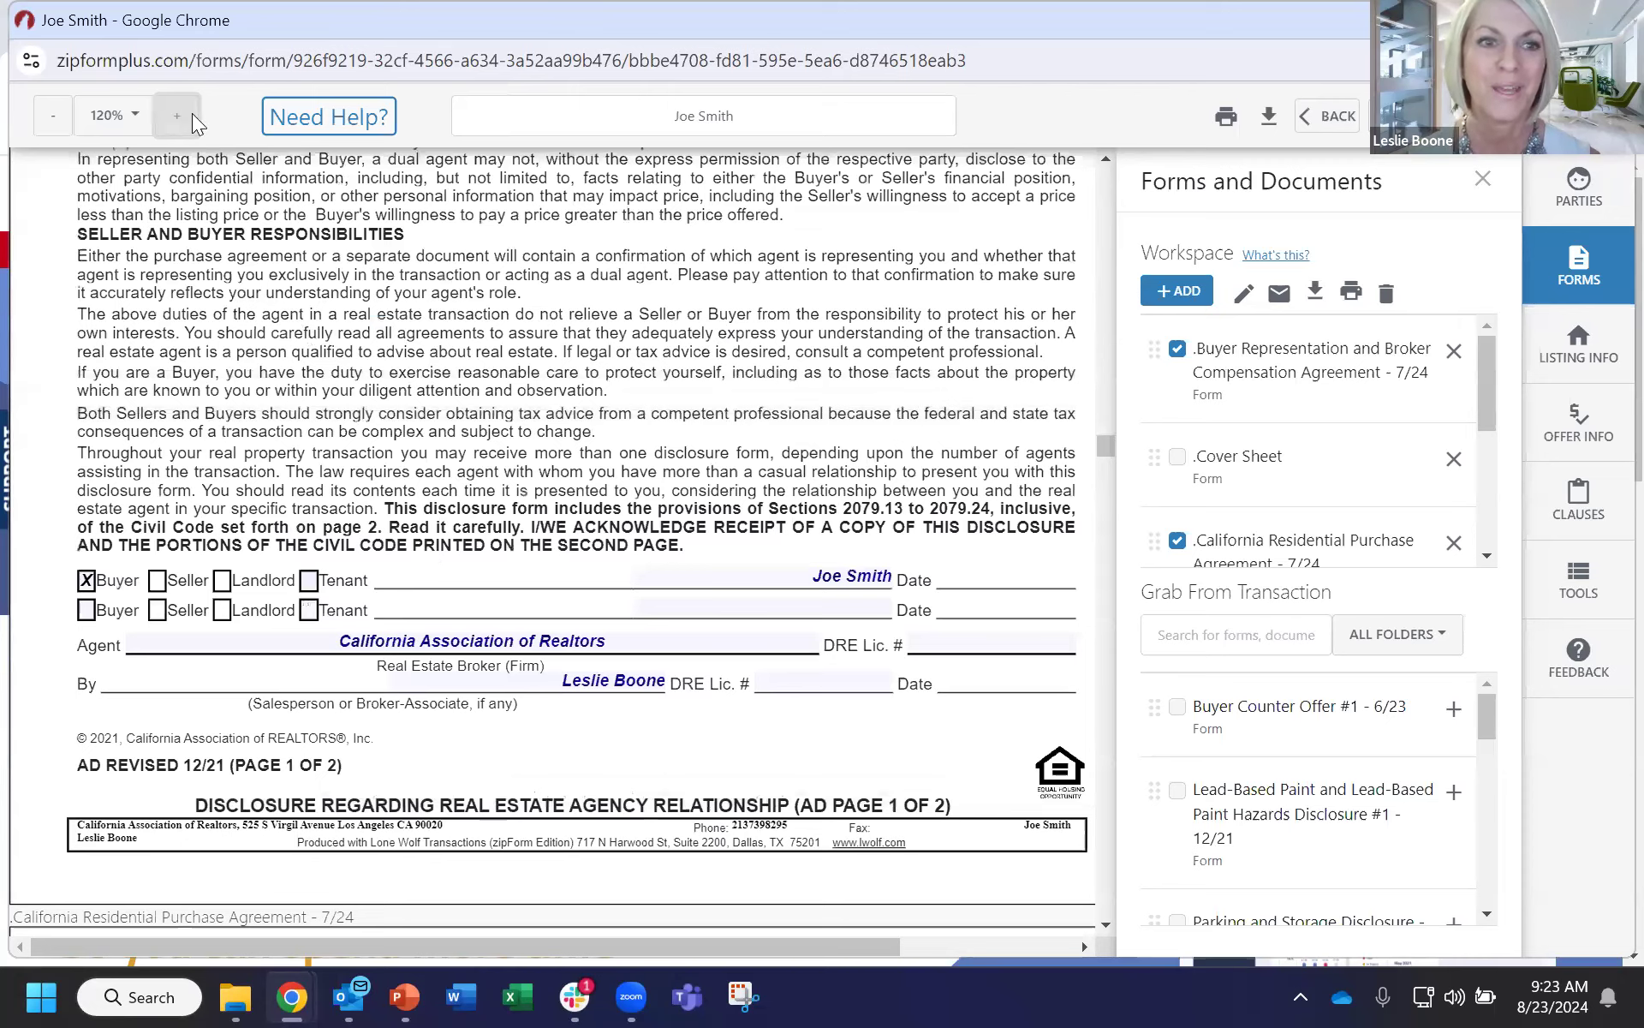
{"action": "left_click", "coordinate": [177, 120]}
{"action": "scroll", "coordinate": [713, 699], "scroll_direction": "down", "scroll_amount": 2}
{"action": "scroll", "coordinate": [677, 951], "scroll_direction": "right", "scroll_amount": 3}
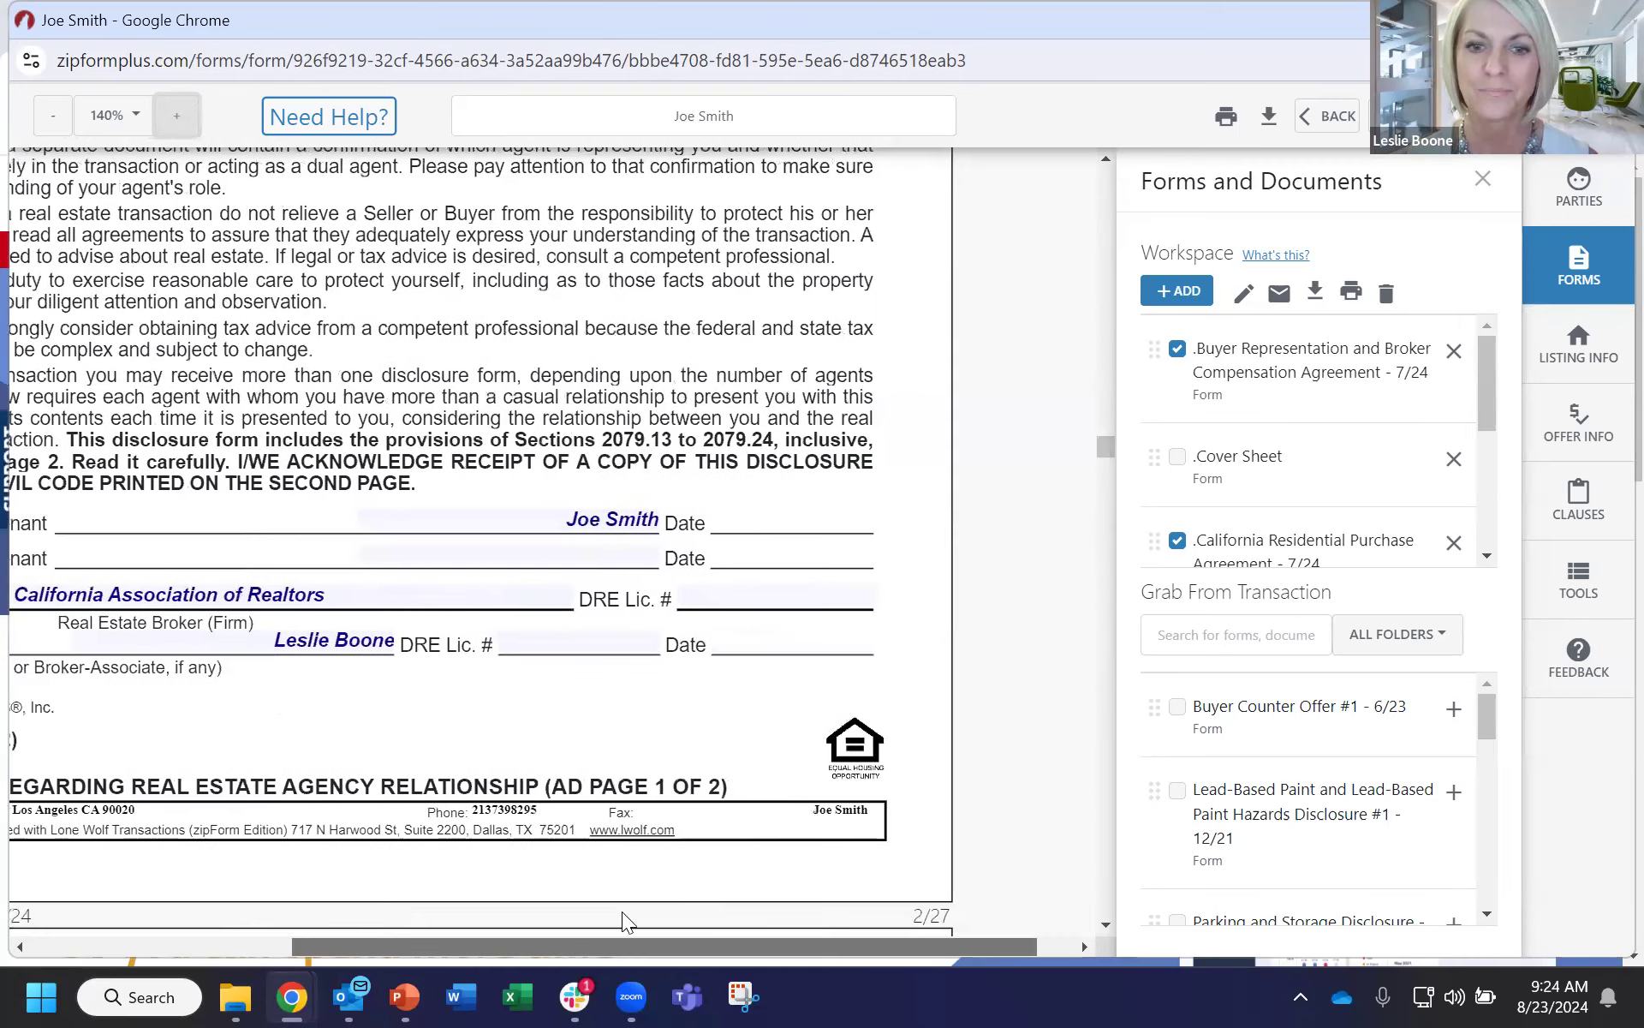
{"action": "scroll", "coordinate": [735, 906], "scroll_direction": "left", "scroll_amount": 3}
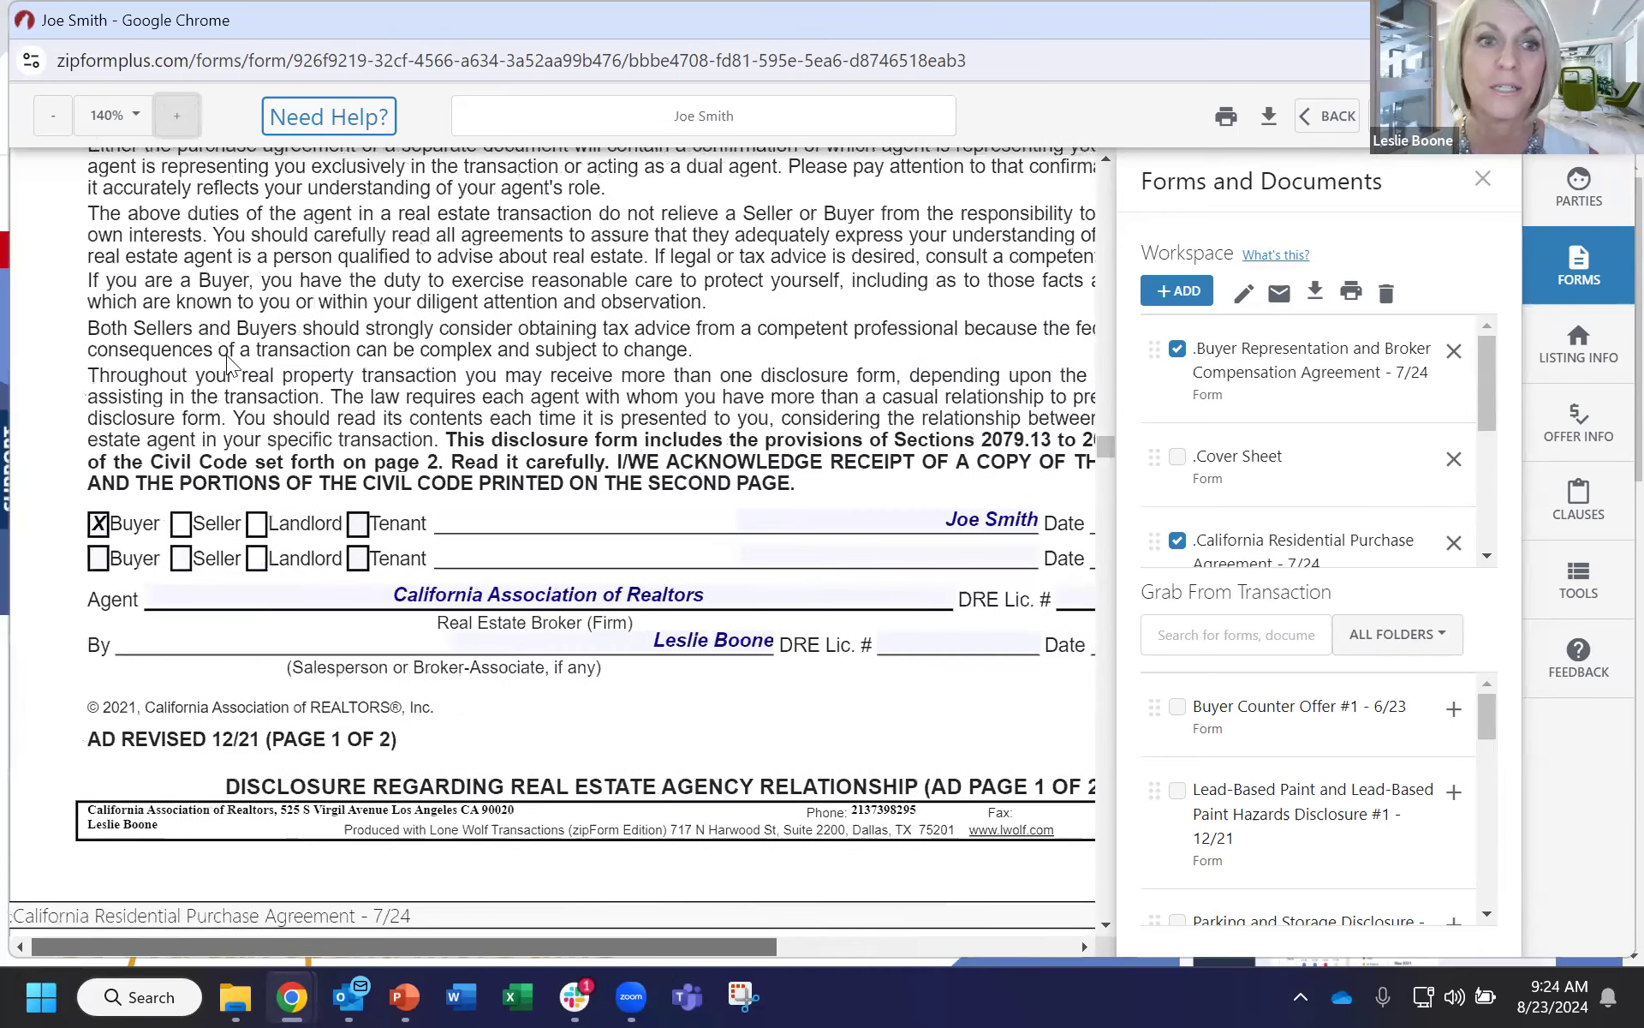
{"action": "left_click", "coordinate": [48, 120]}
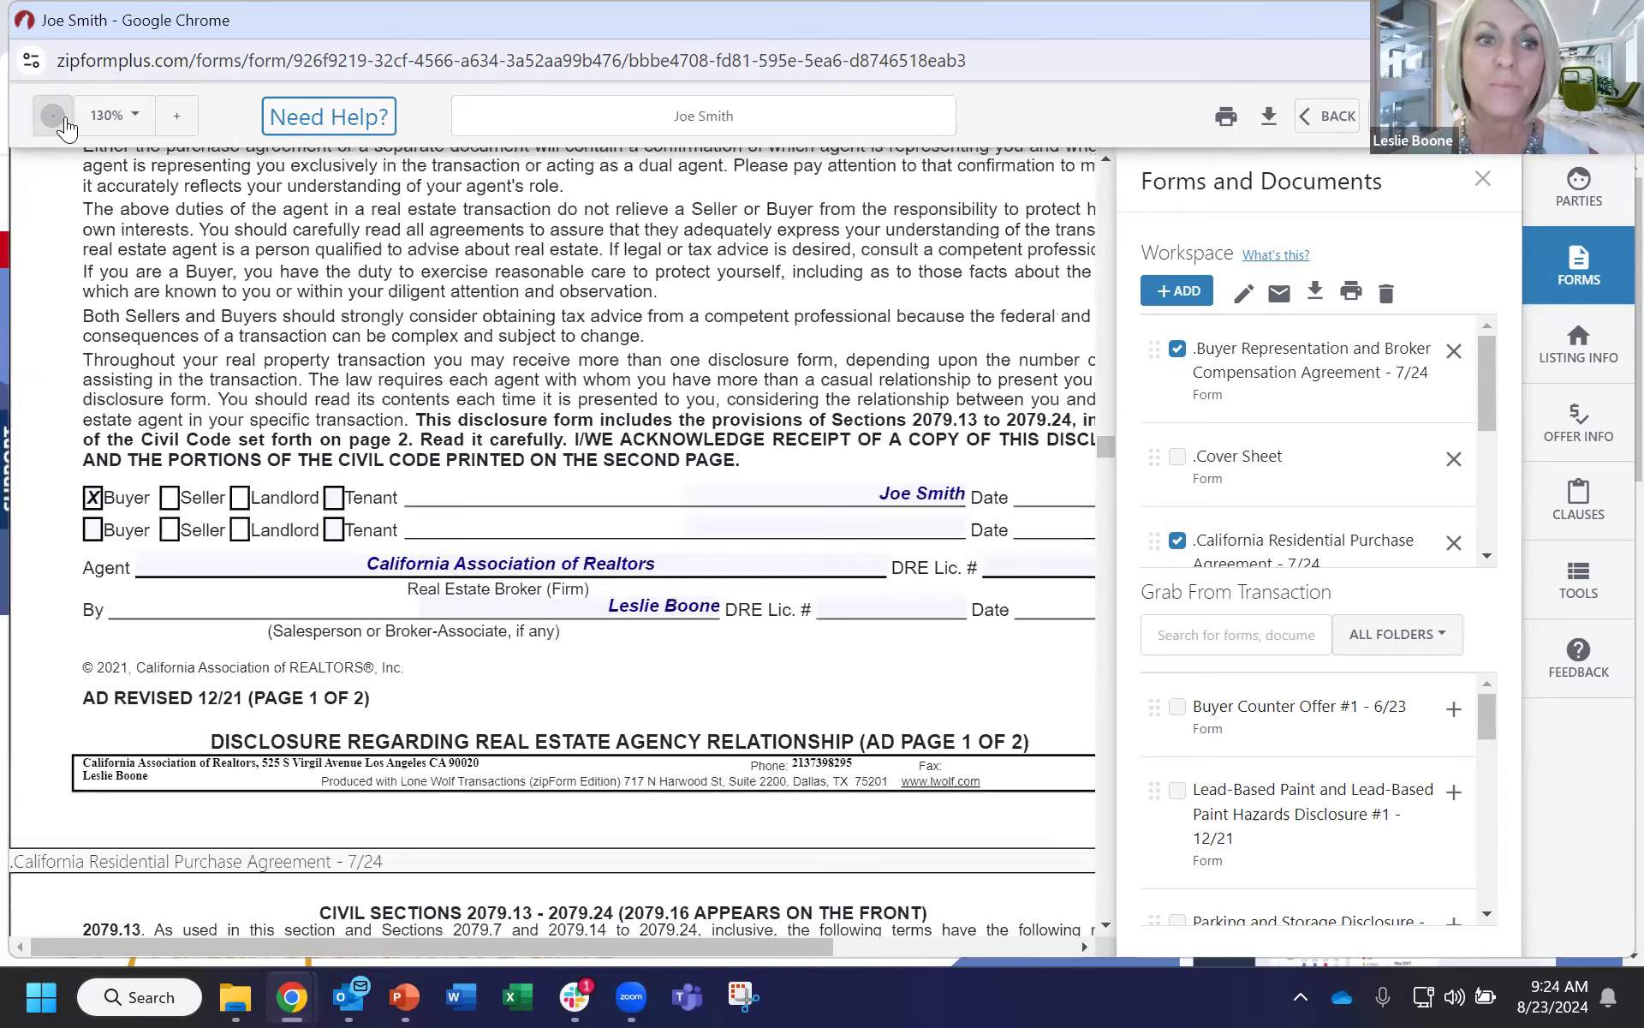
{"action": "left_click", "coordinate": [120, 128]}
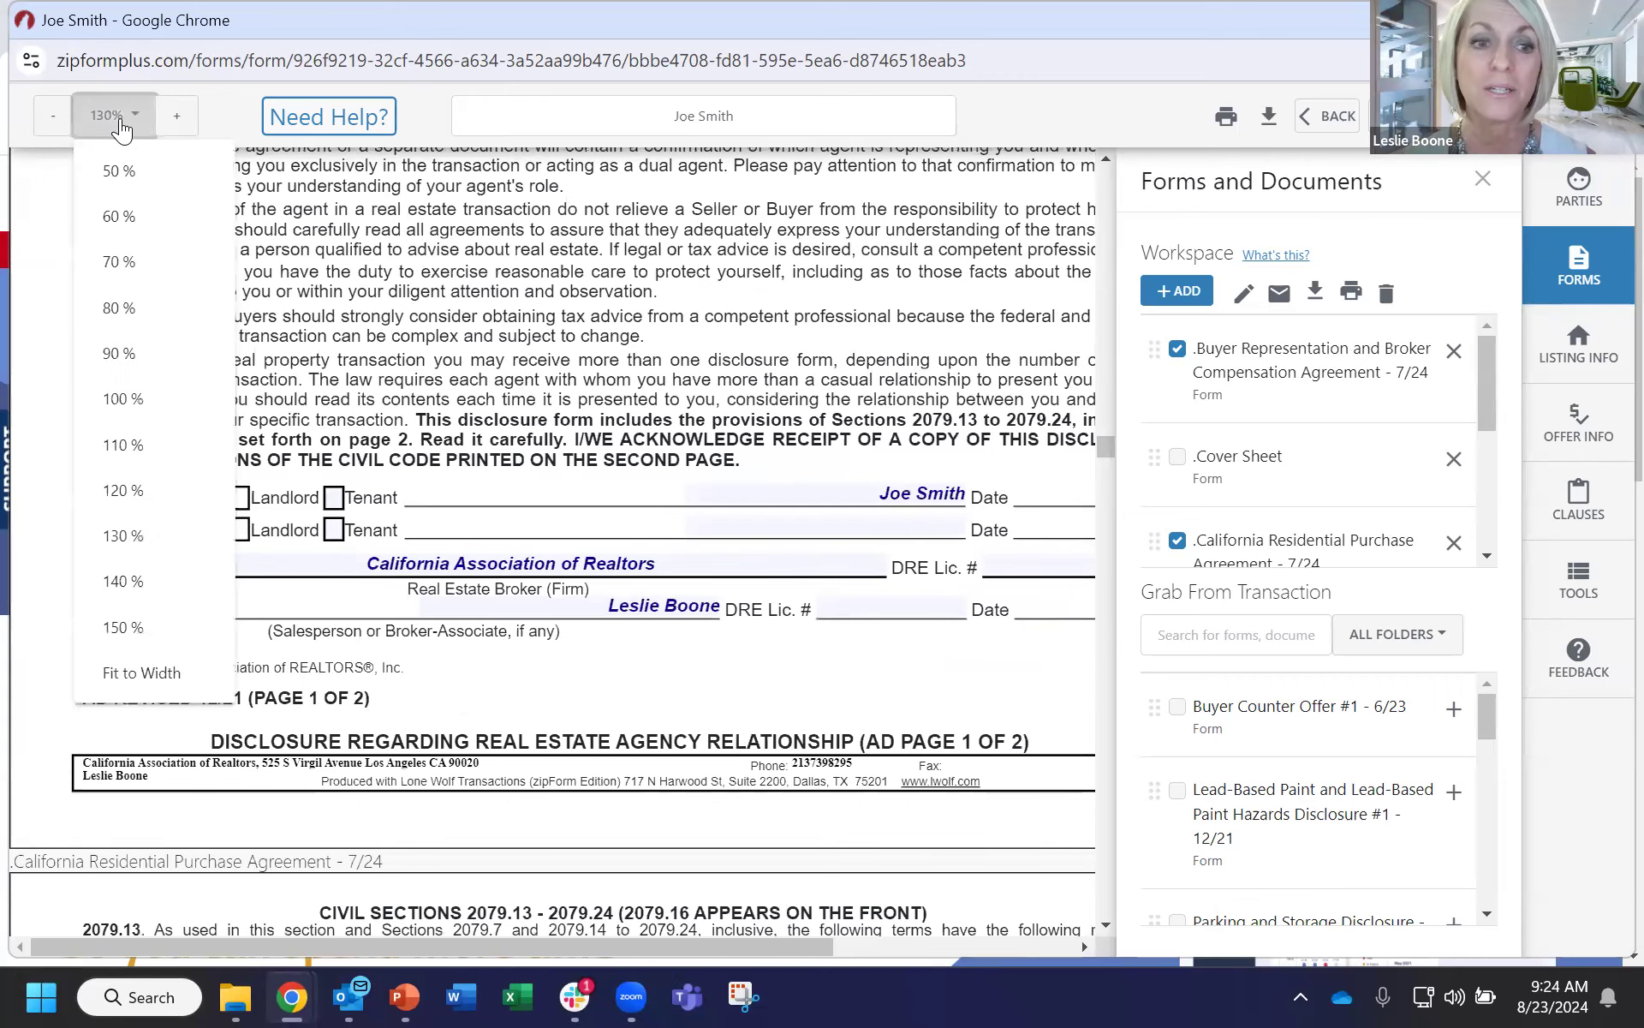
{"action": "left_click", "coordinate": [139, 682]}
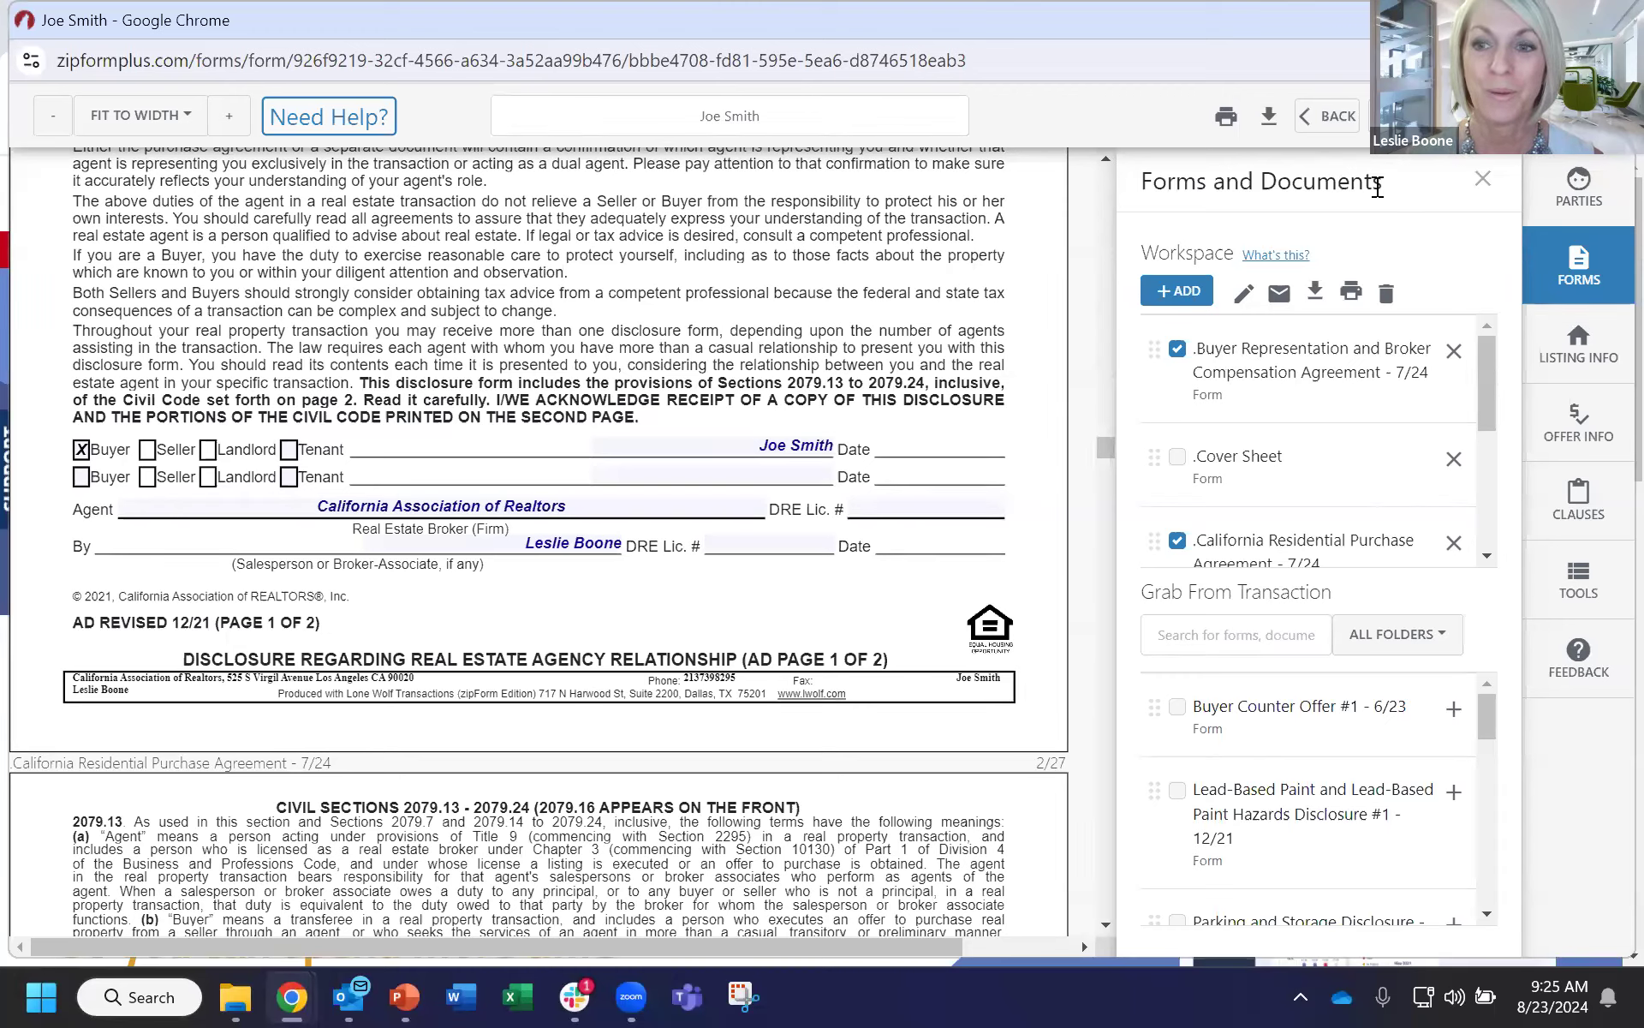
{"action": "mouse_move", "coordinate": [287, 995]}
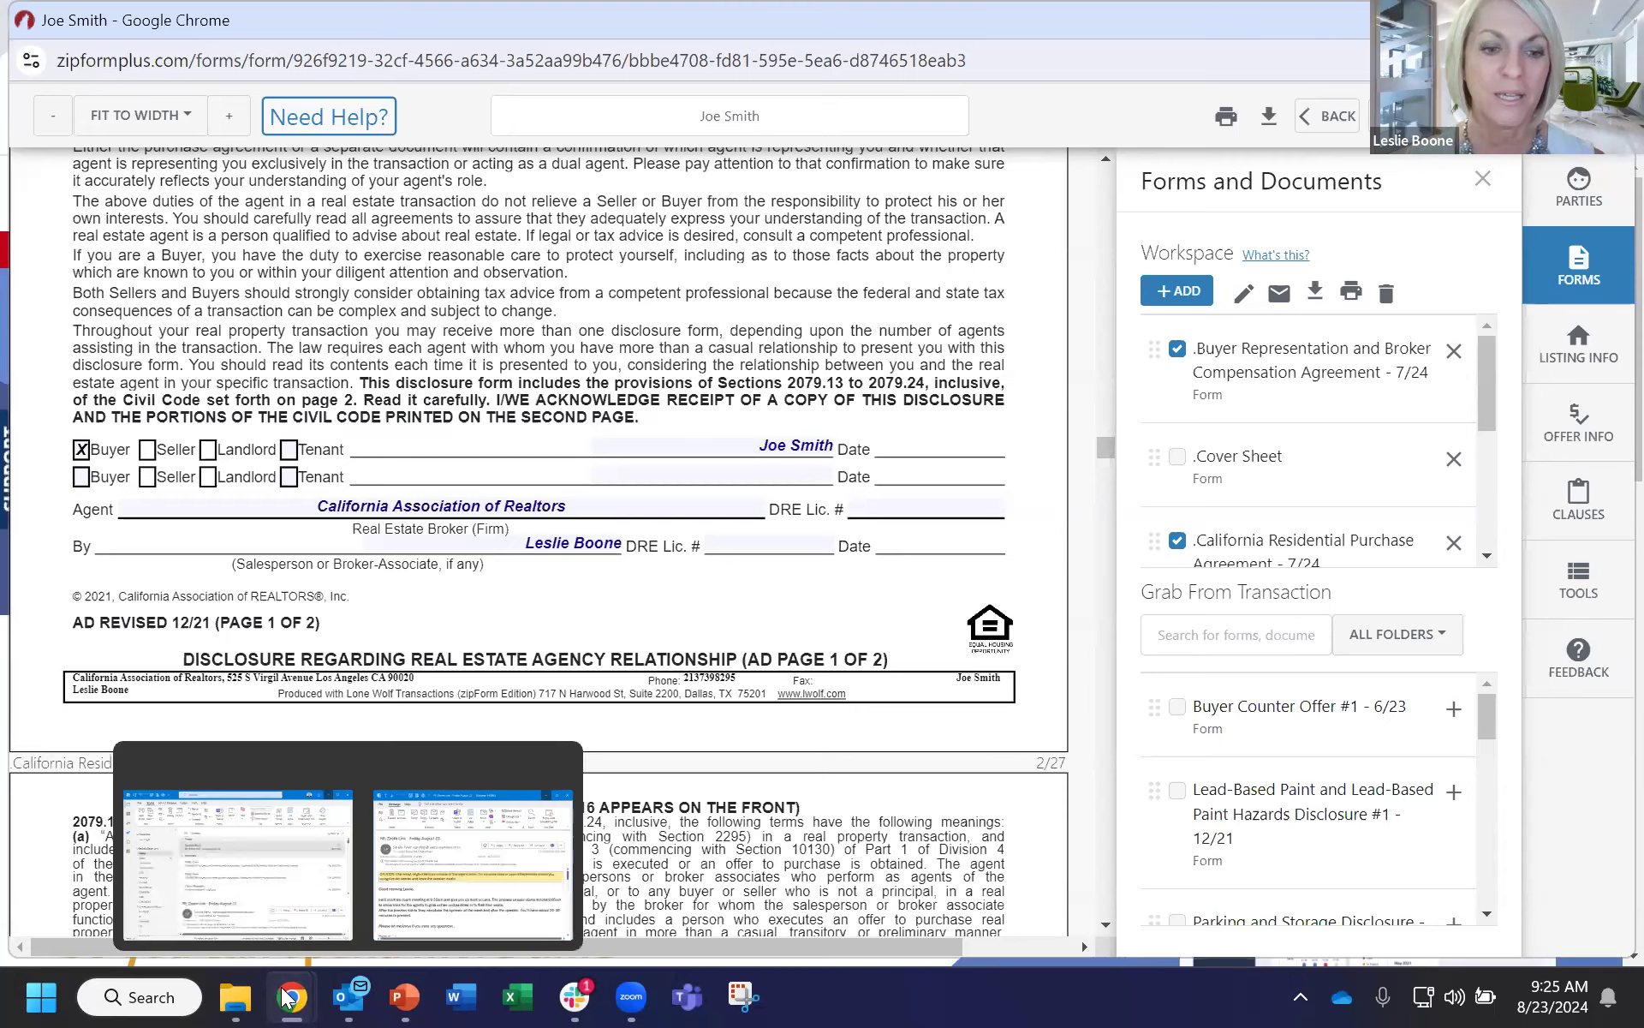
{"action": "left_click", "coordinate": [197, 879]}
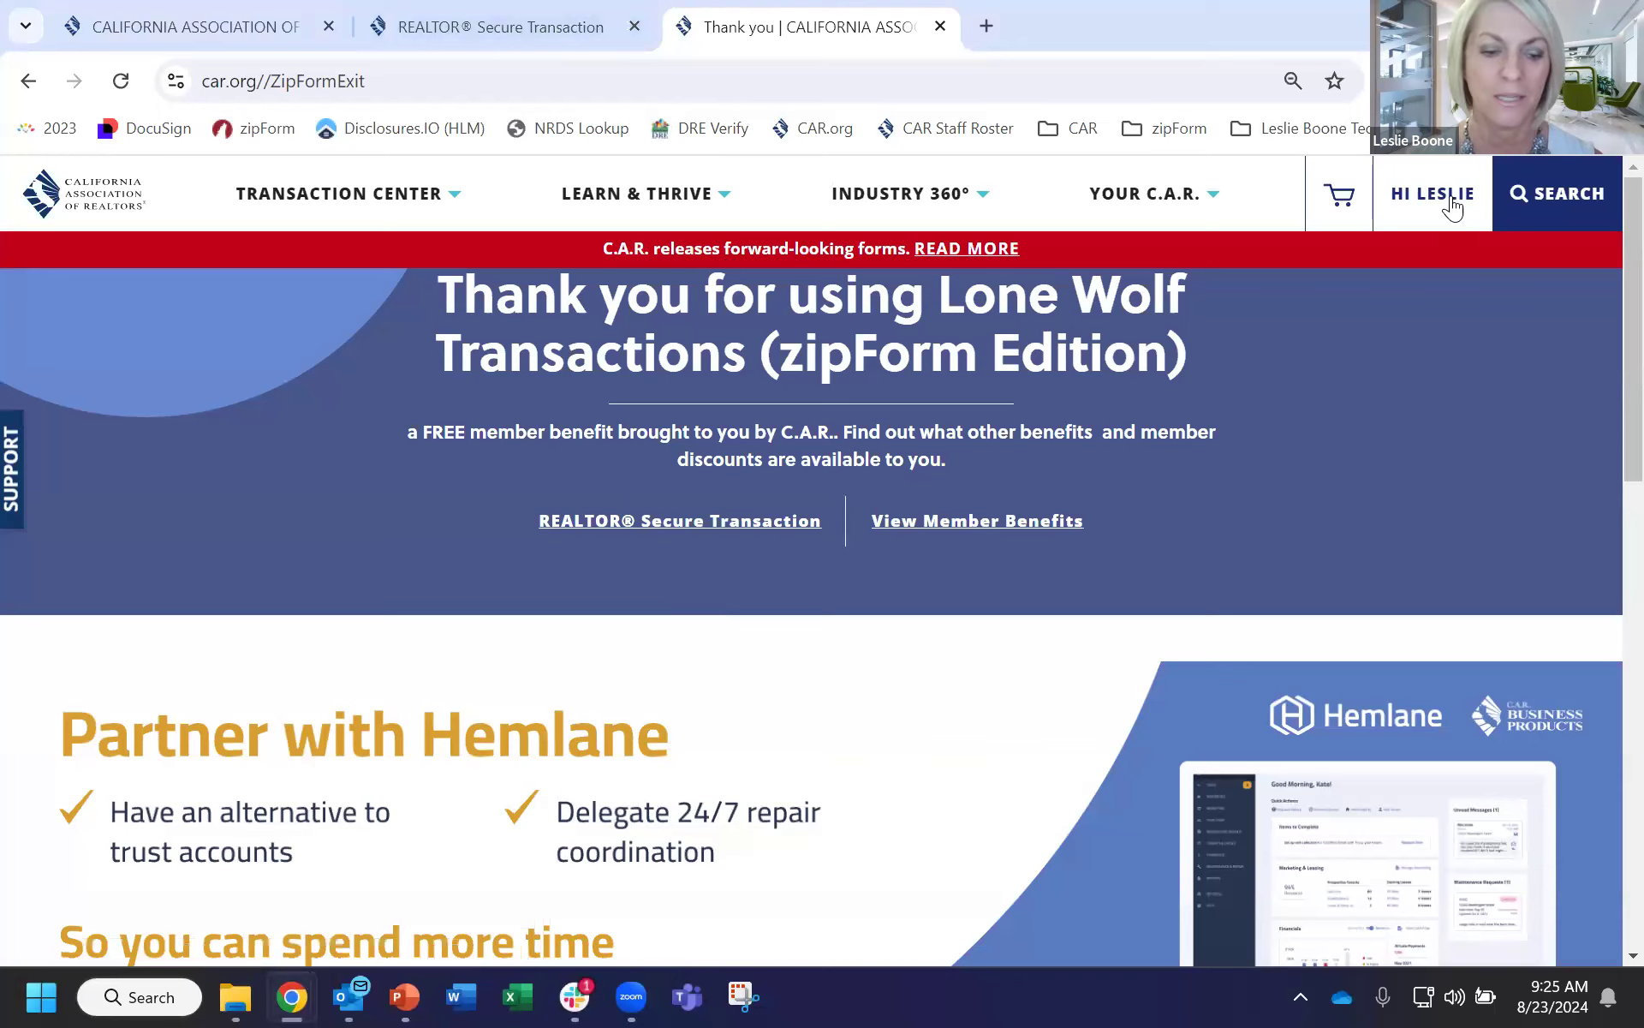
{"action": "mouse_move", "coordinate": [346, 997]}
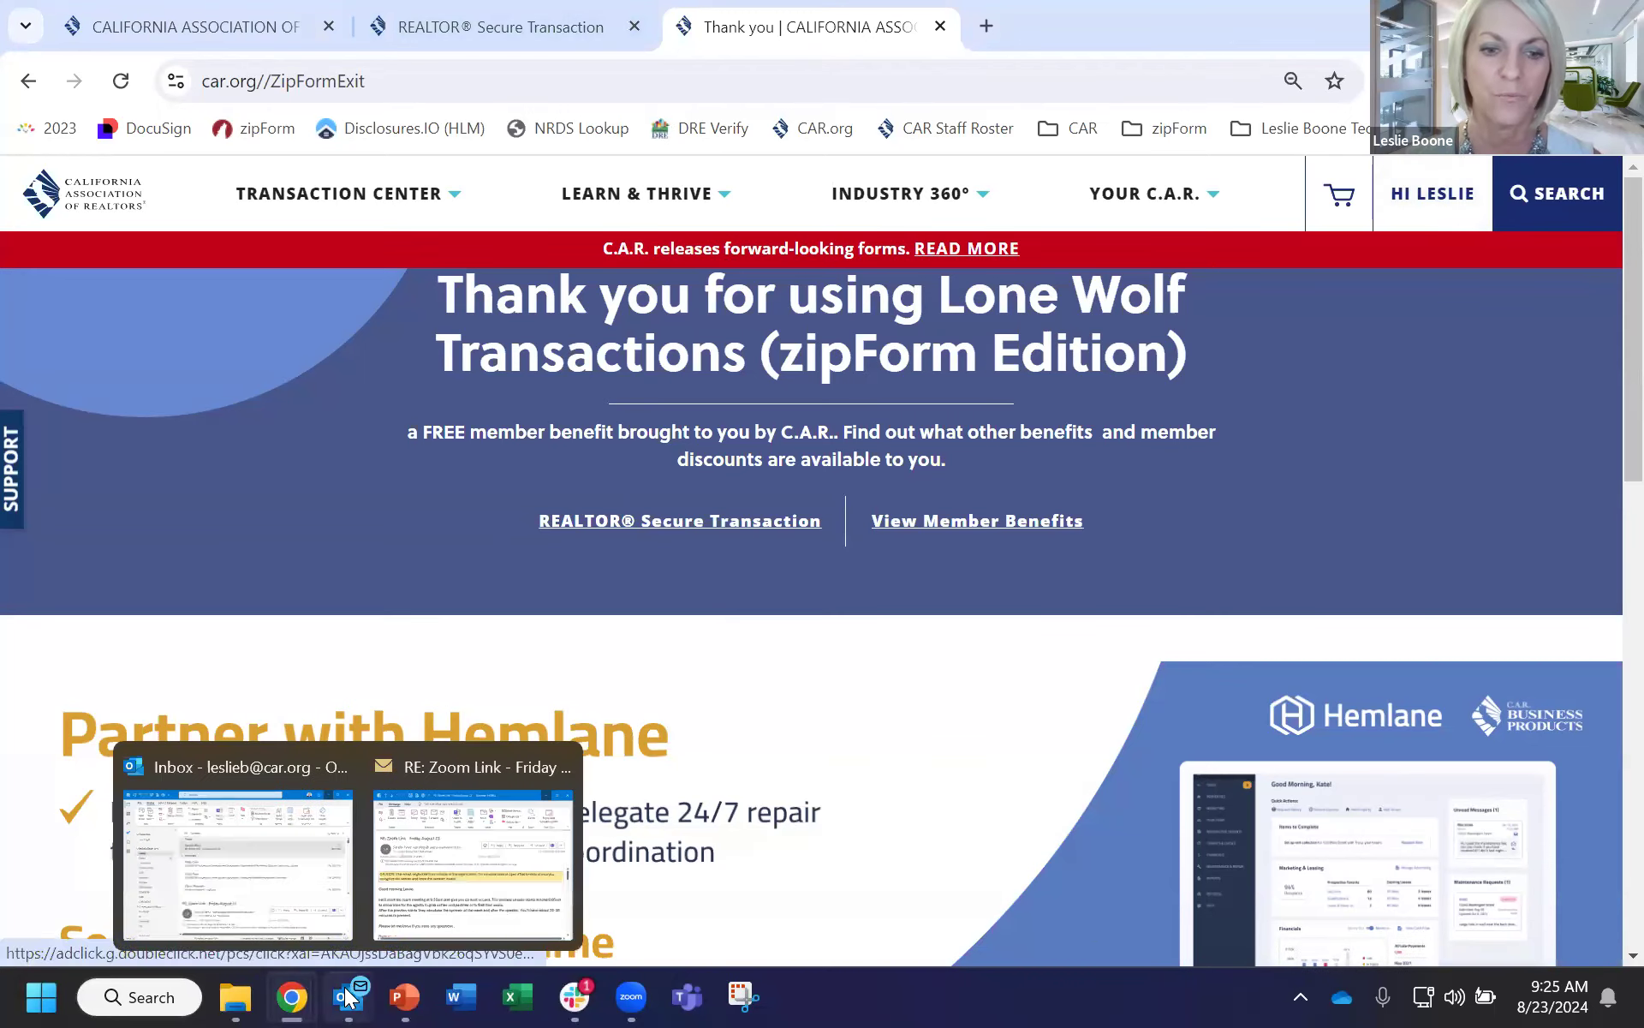
{"action": "mouse_move", "coordinate": [291, 998]}
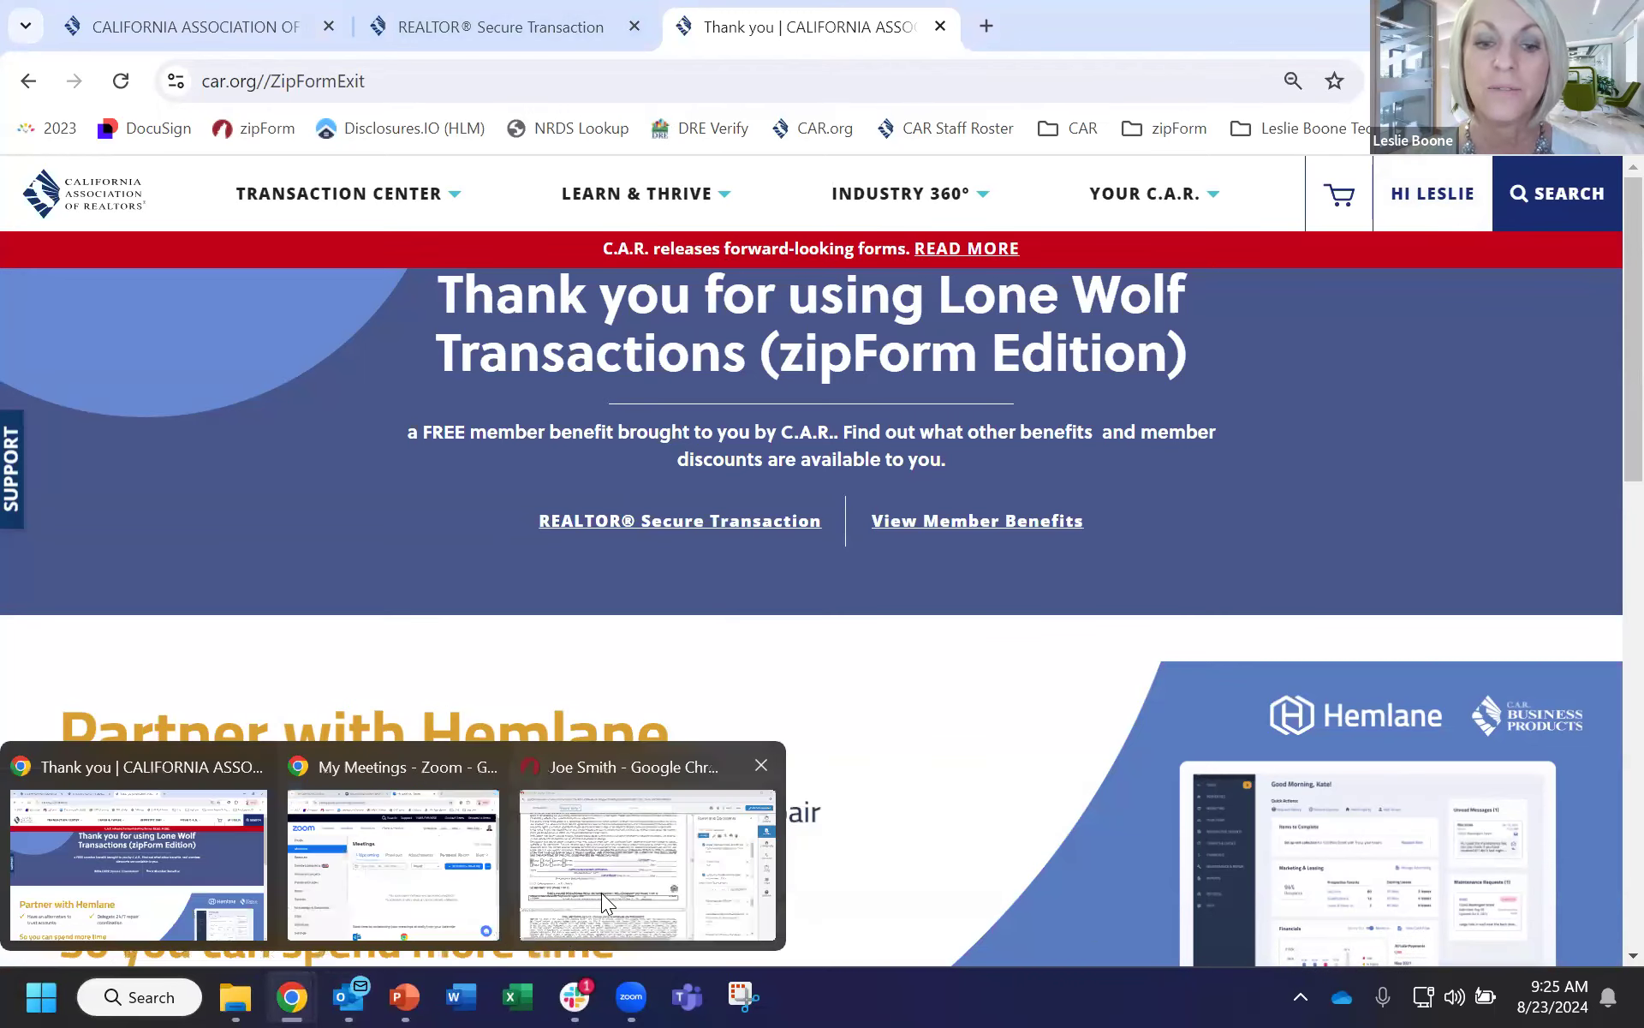
{"action": "left_click", "coordinate": [601, 892]}
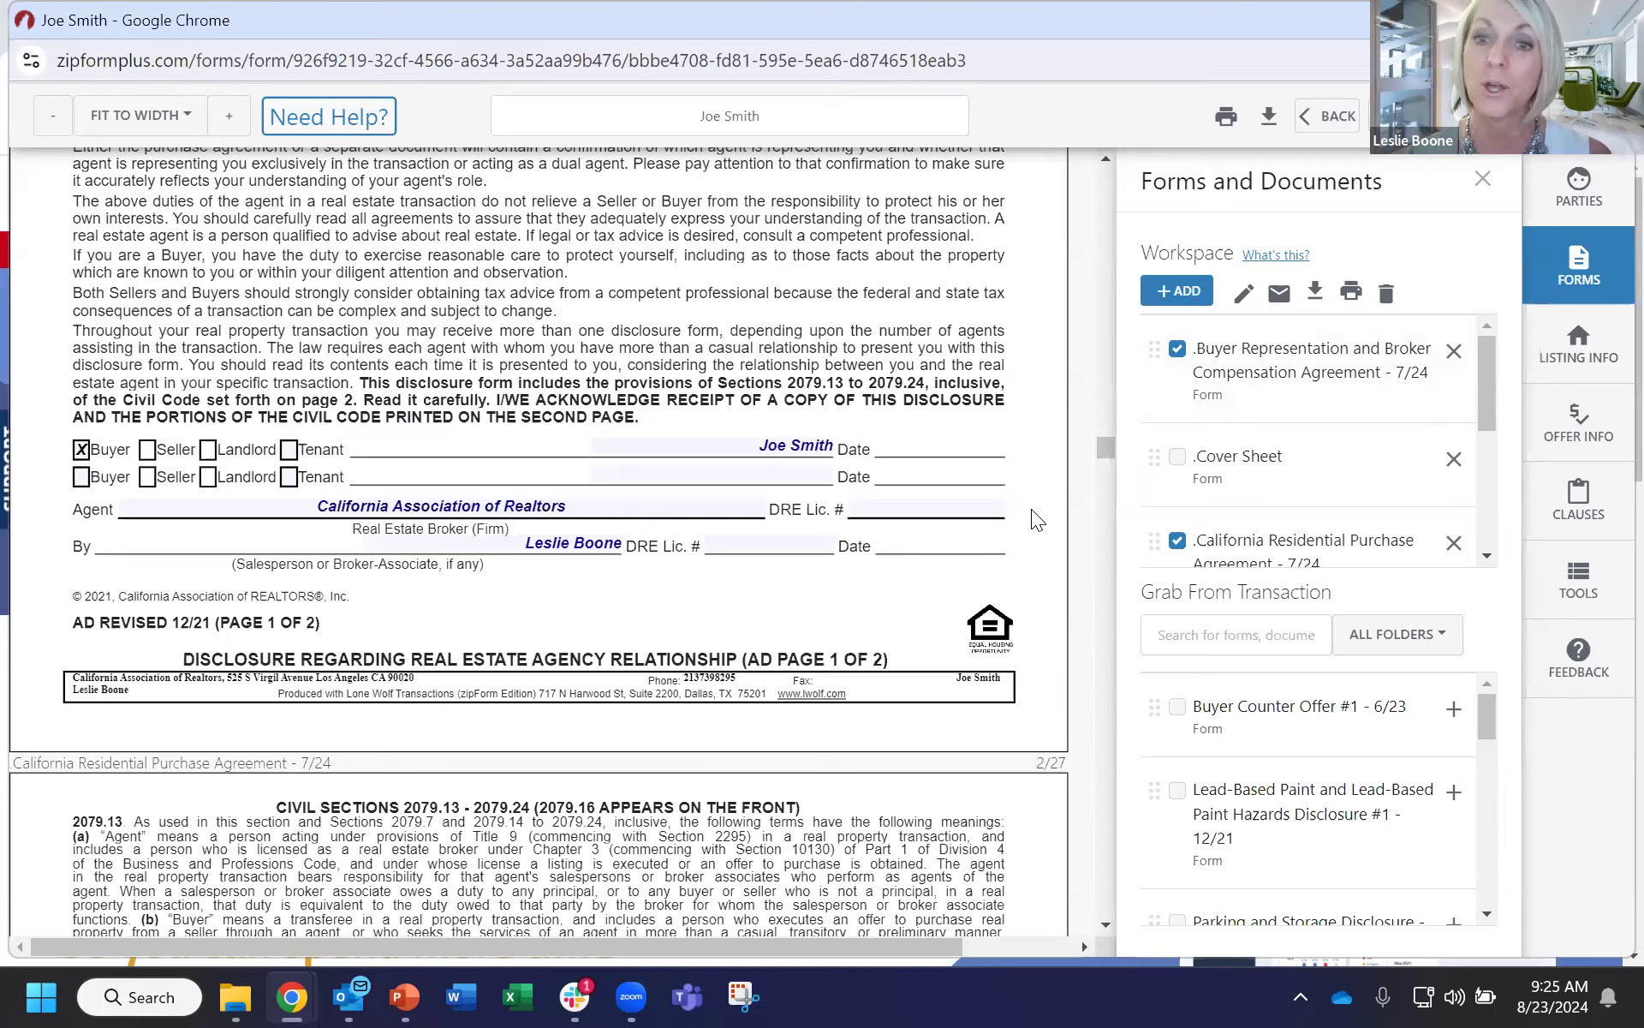
Review the offer page of the California Residential Purchase Agreement and return to the transaction's documents.
{"action": "scroll", "coordinate": [564, 539], "scroll_direction": "down", "scroll_amount": 8}
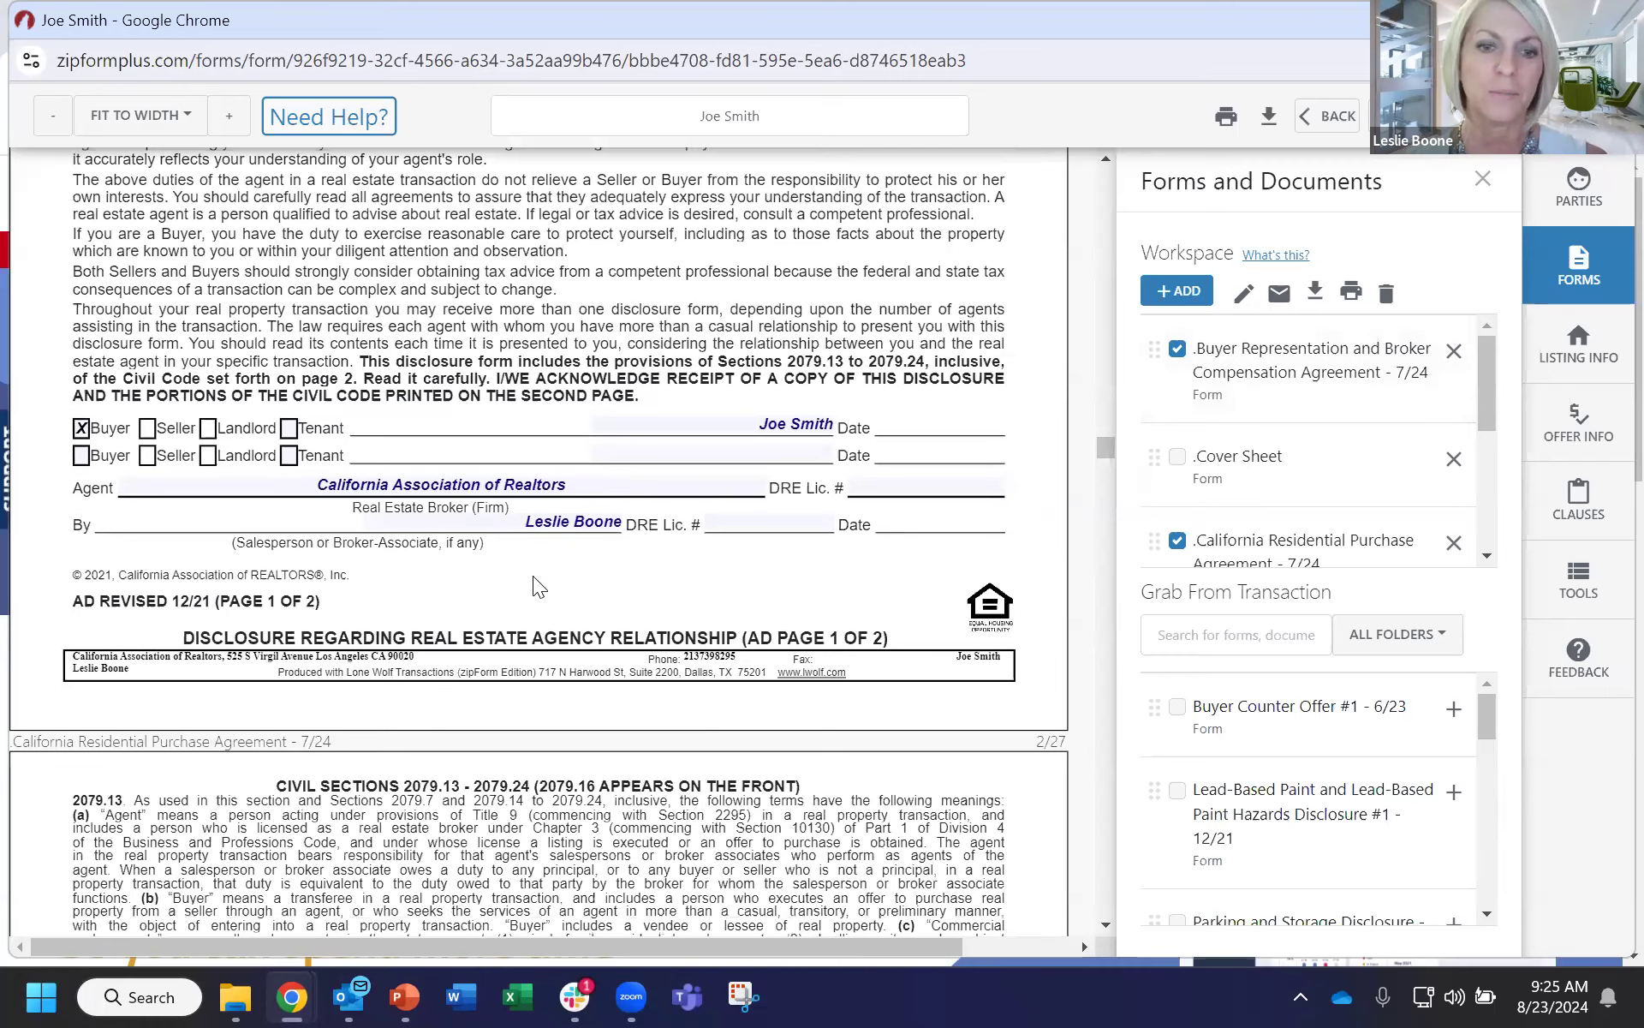
{"action": "scroll", "coordinate": [613, 728], "scroll_direction": "down", "scroll_amount": 15}
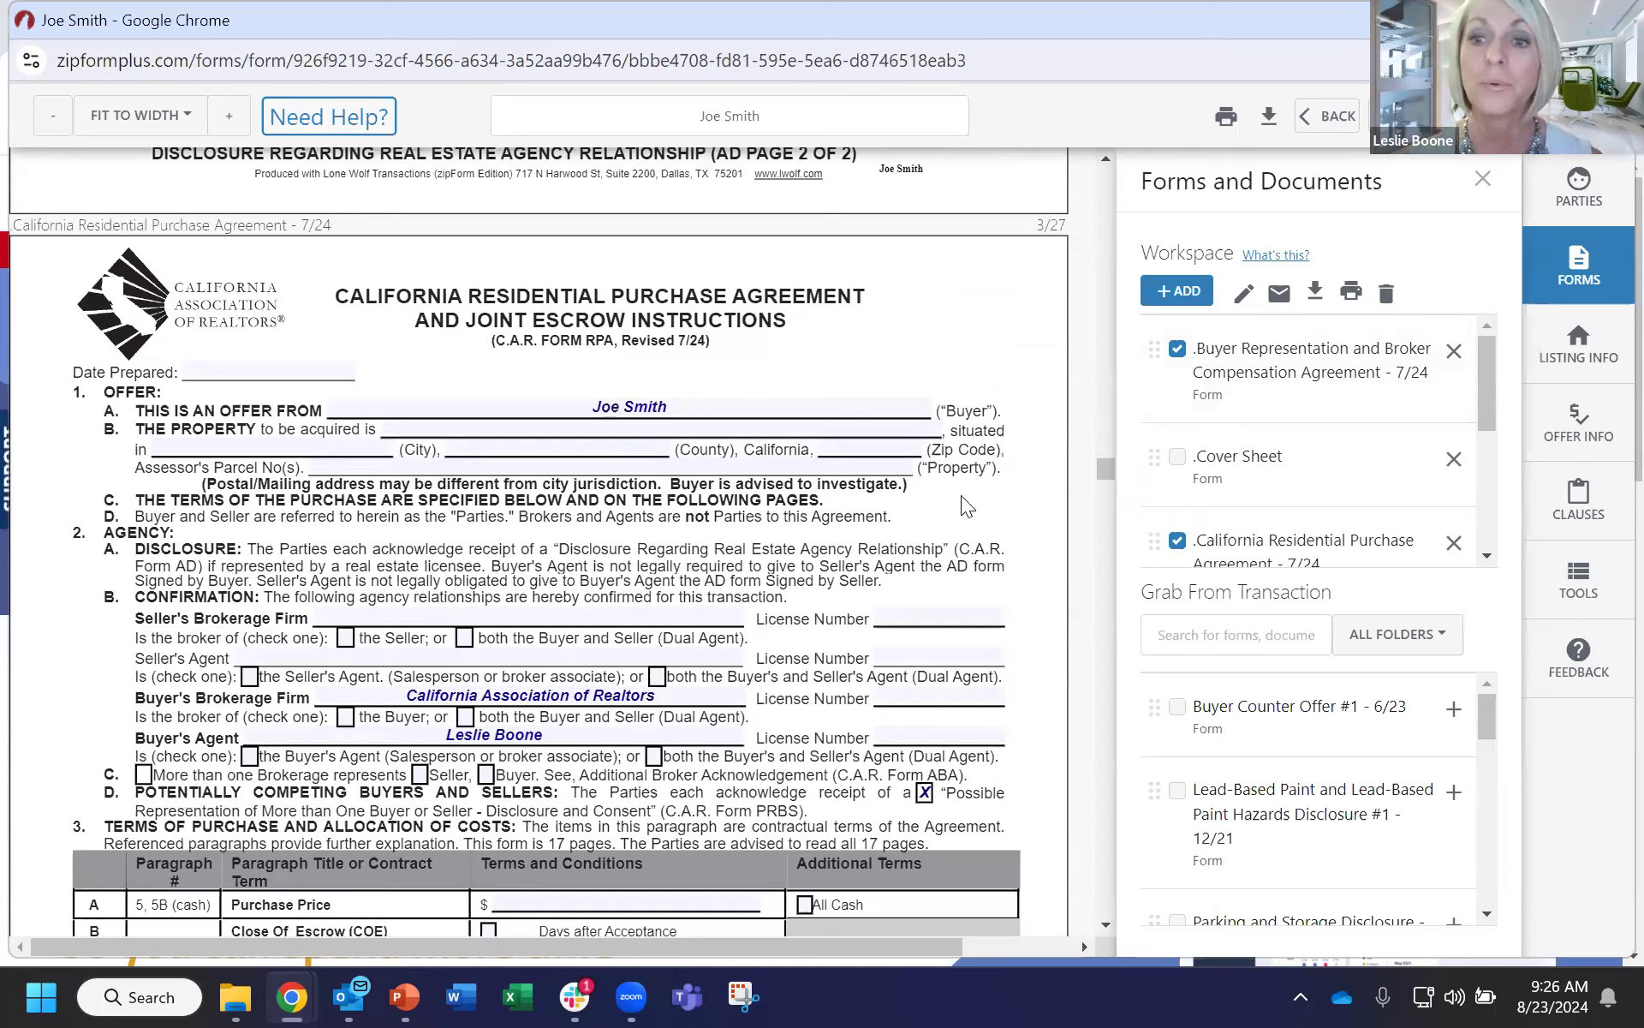
{"action": "left_click", "coordinate": [1327, 116]}
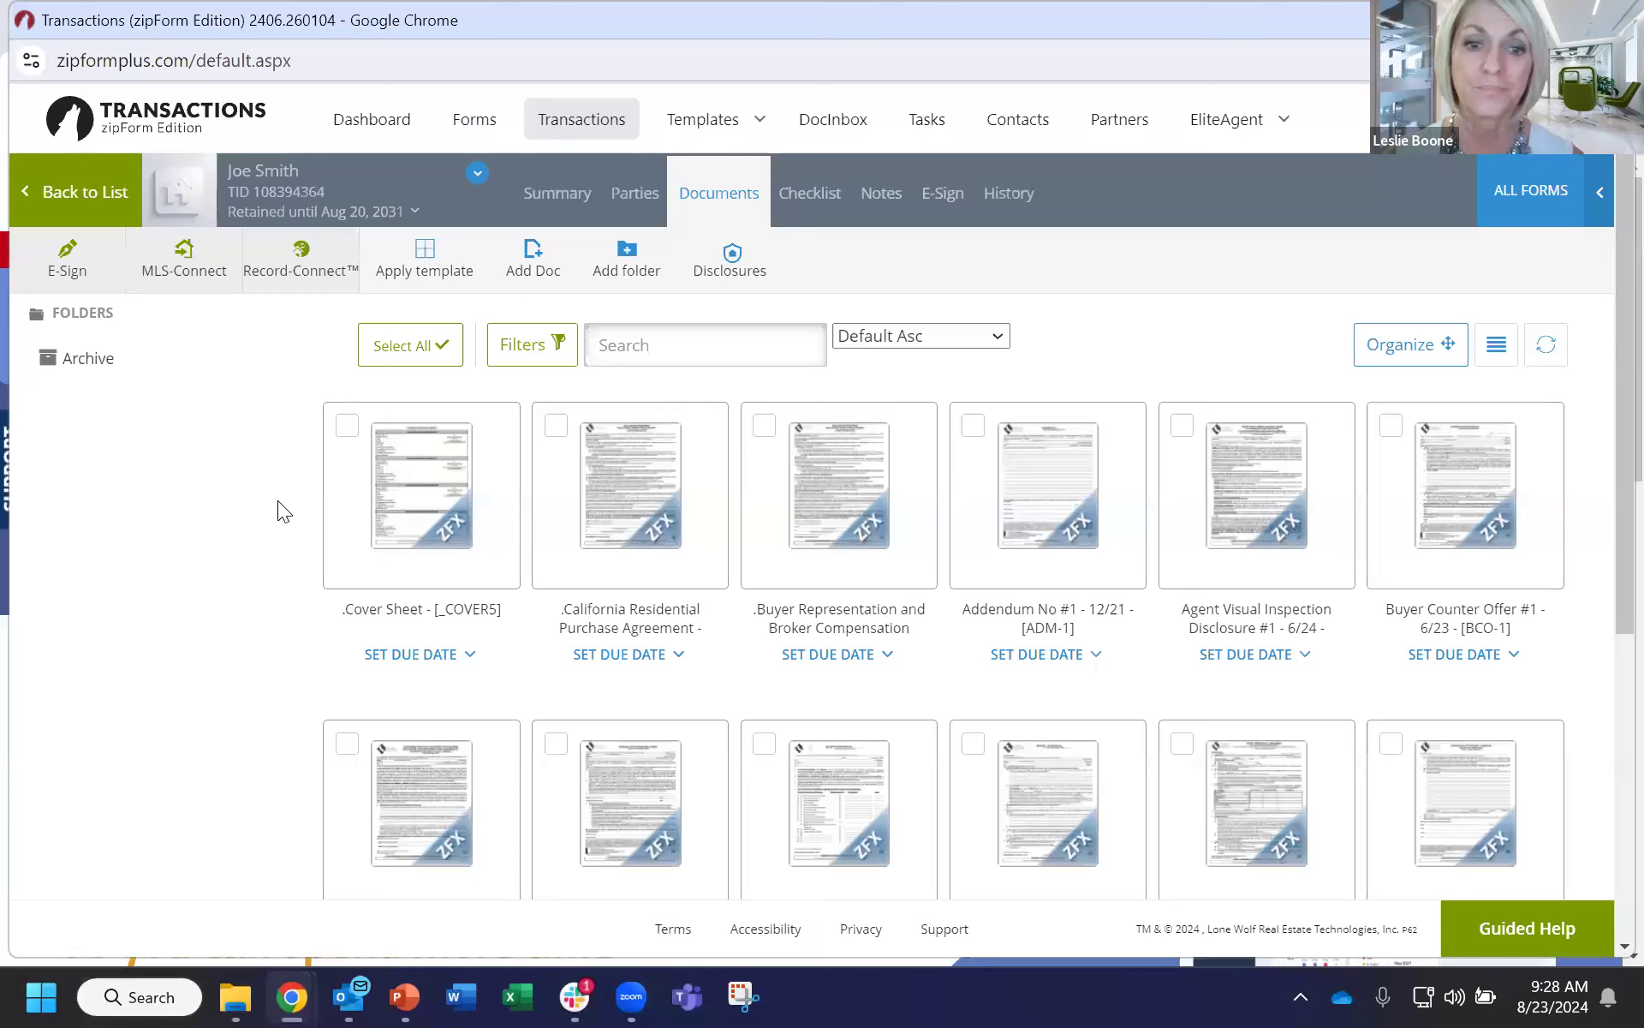
{"action": "mouse_move", "coordinate": [638, 522]}
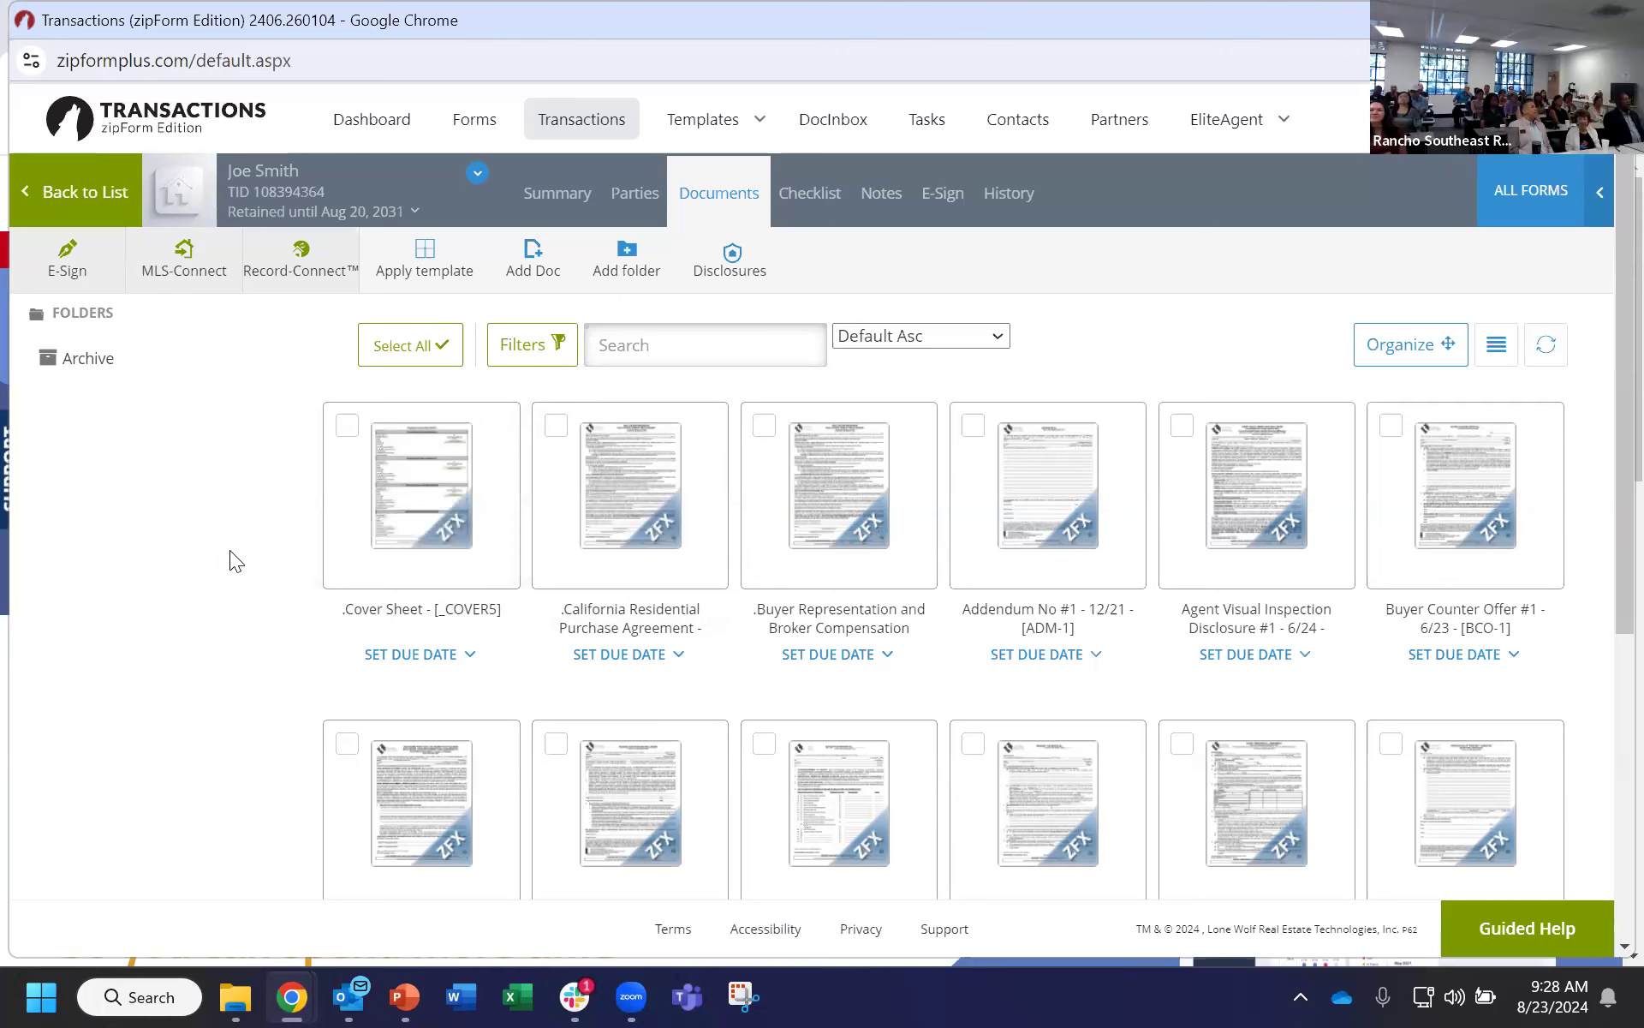
Switch to the browser window with the California Association of REALTORS website and go to its home page.
{"action": "mouse_move", "coordinate": [291, 996]}
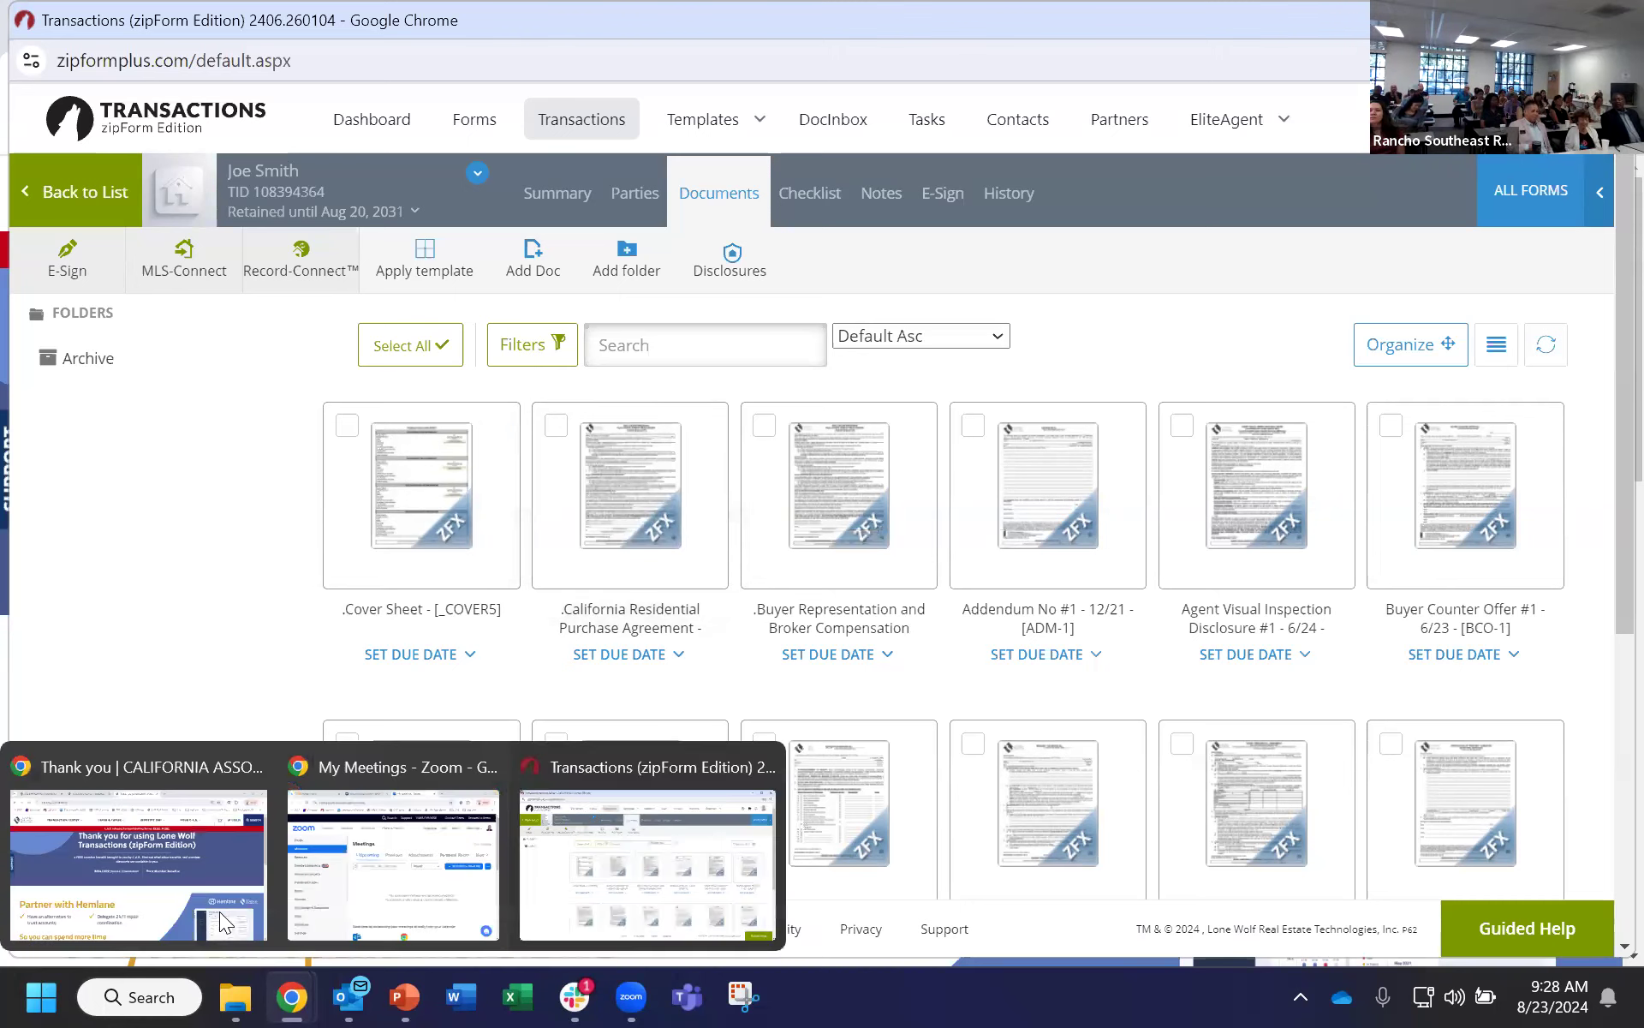
{"action": "left_click", "coordinate": [209, 886]}
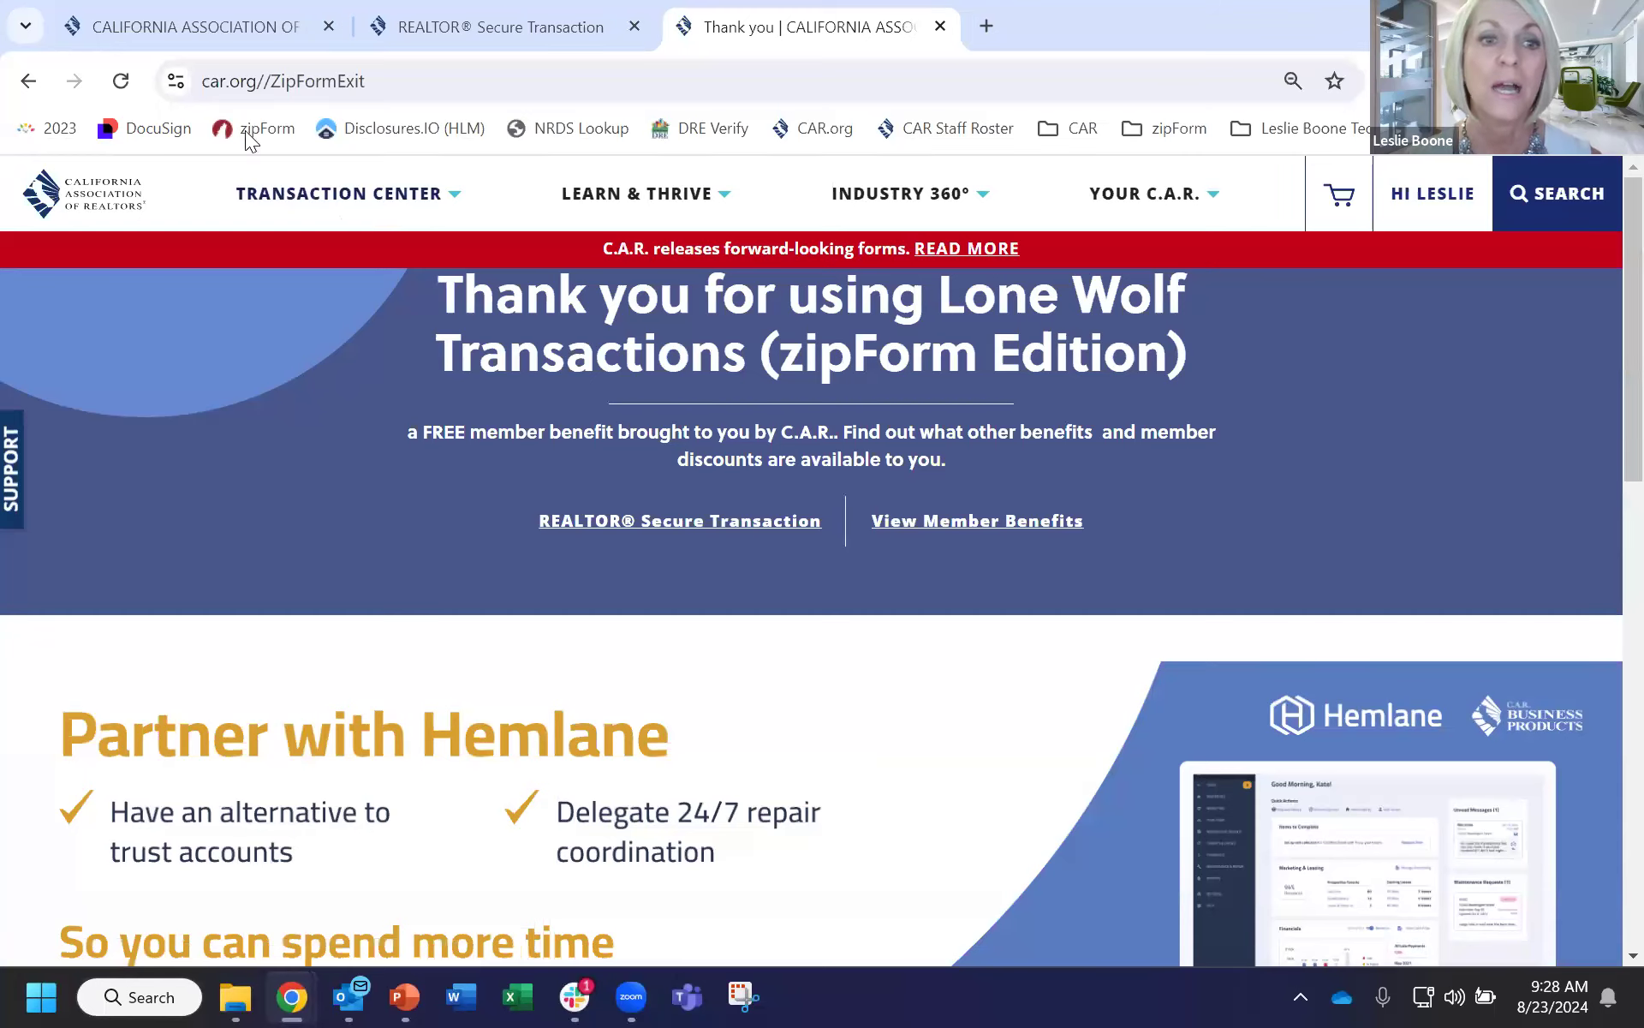
{"action": "left_click", "coordinate": [107, 206]}
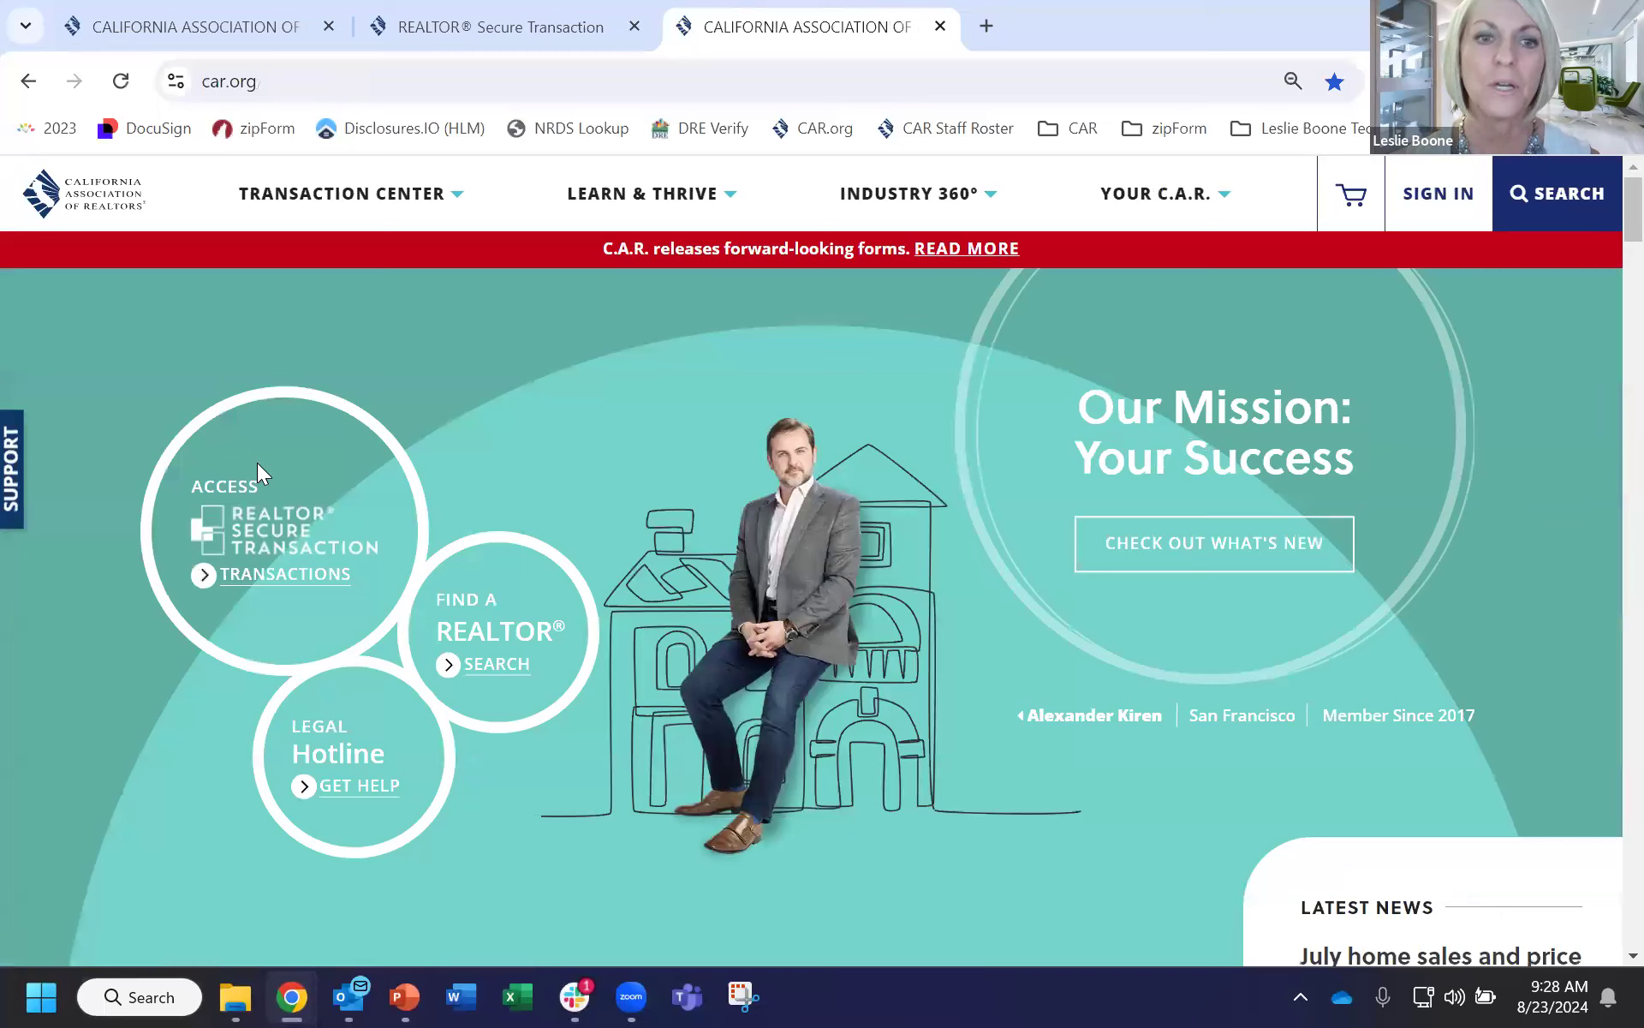
Open the Training and Support page for Transactions - zipForm Edition from the Transaction Center.
{"action": "left_click", "coordinate": [250, 85]}
{"action": "left_click", "coordinate": [435, 203]}
{"action": "left_click", "coordinate": [435, 203]}
{"action": "left_click", "coordinate": [435, 203]}
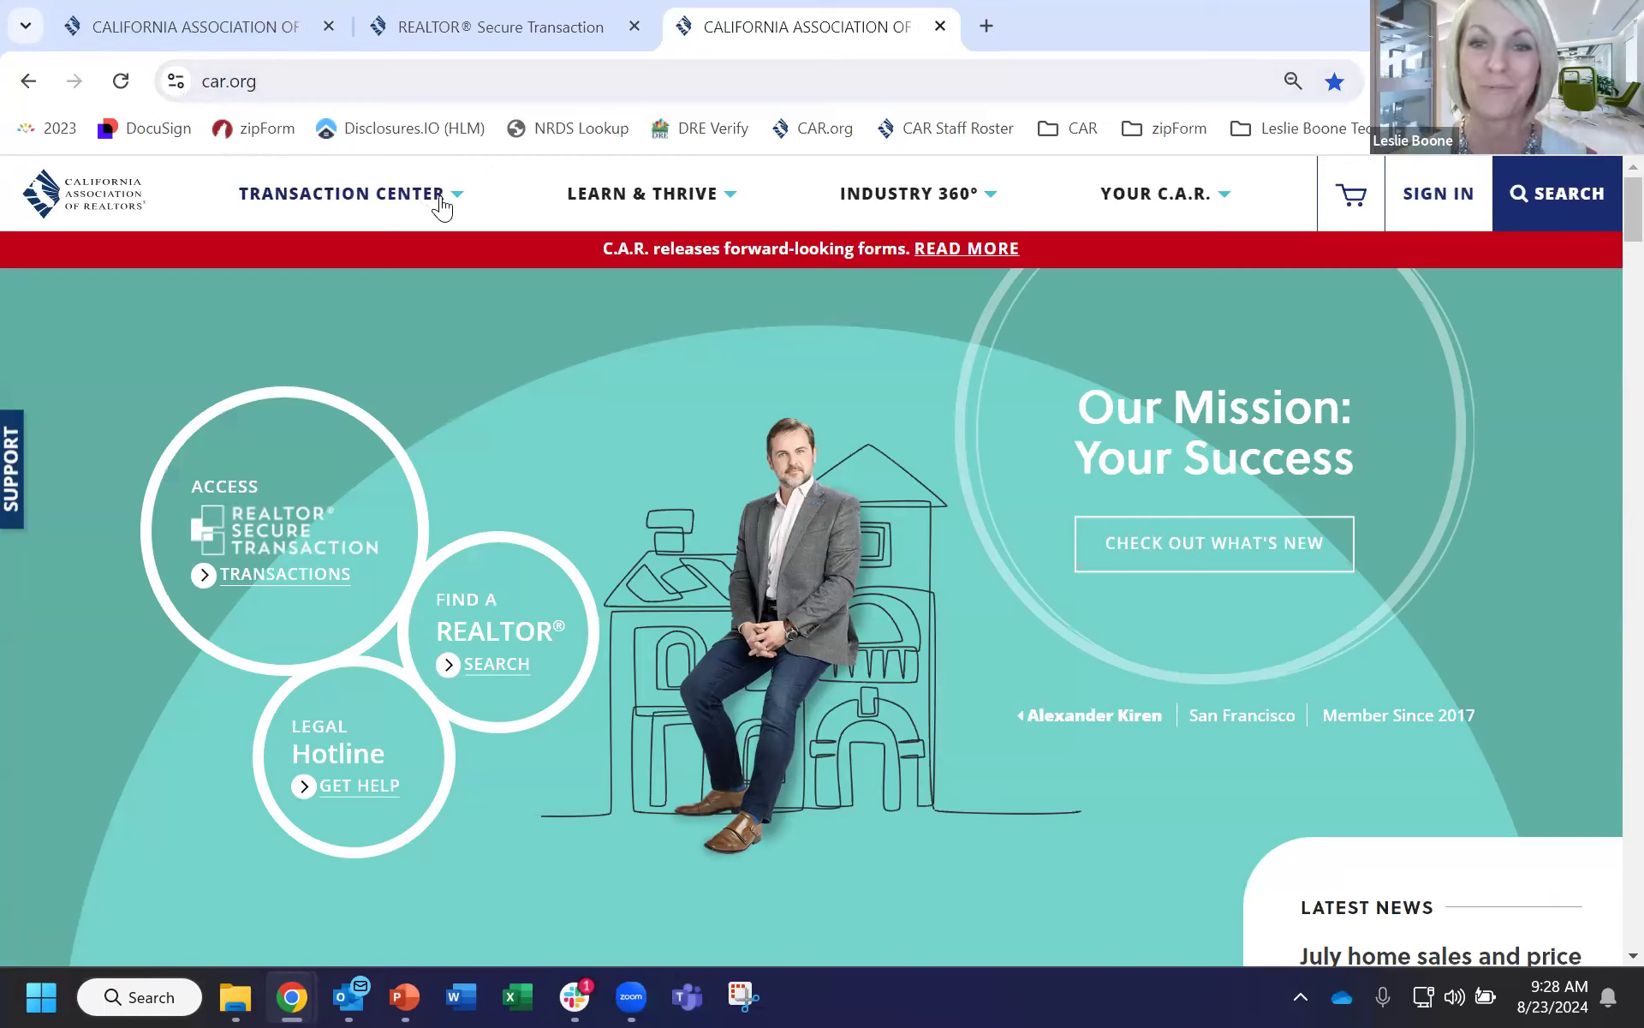
{"action": "left_click", "coordinate": [440, 200]}
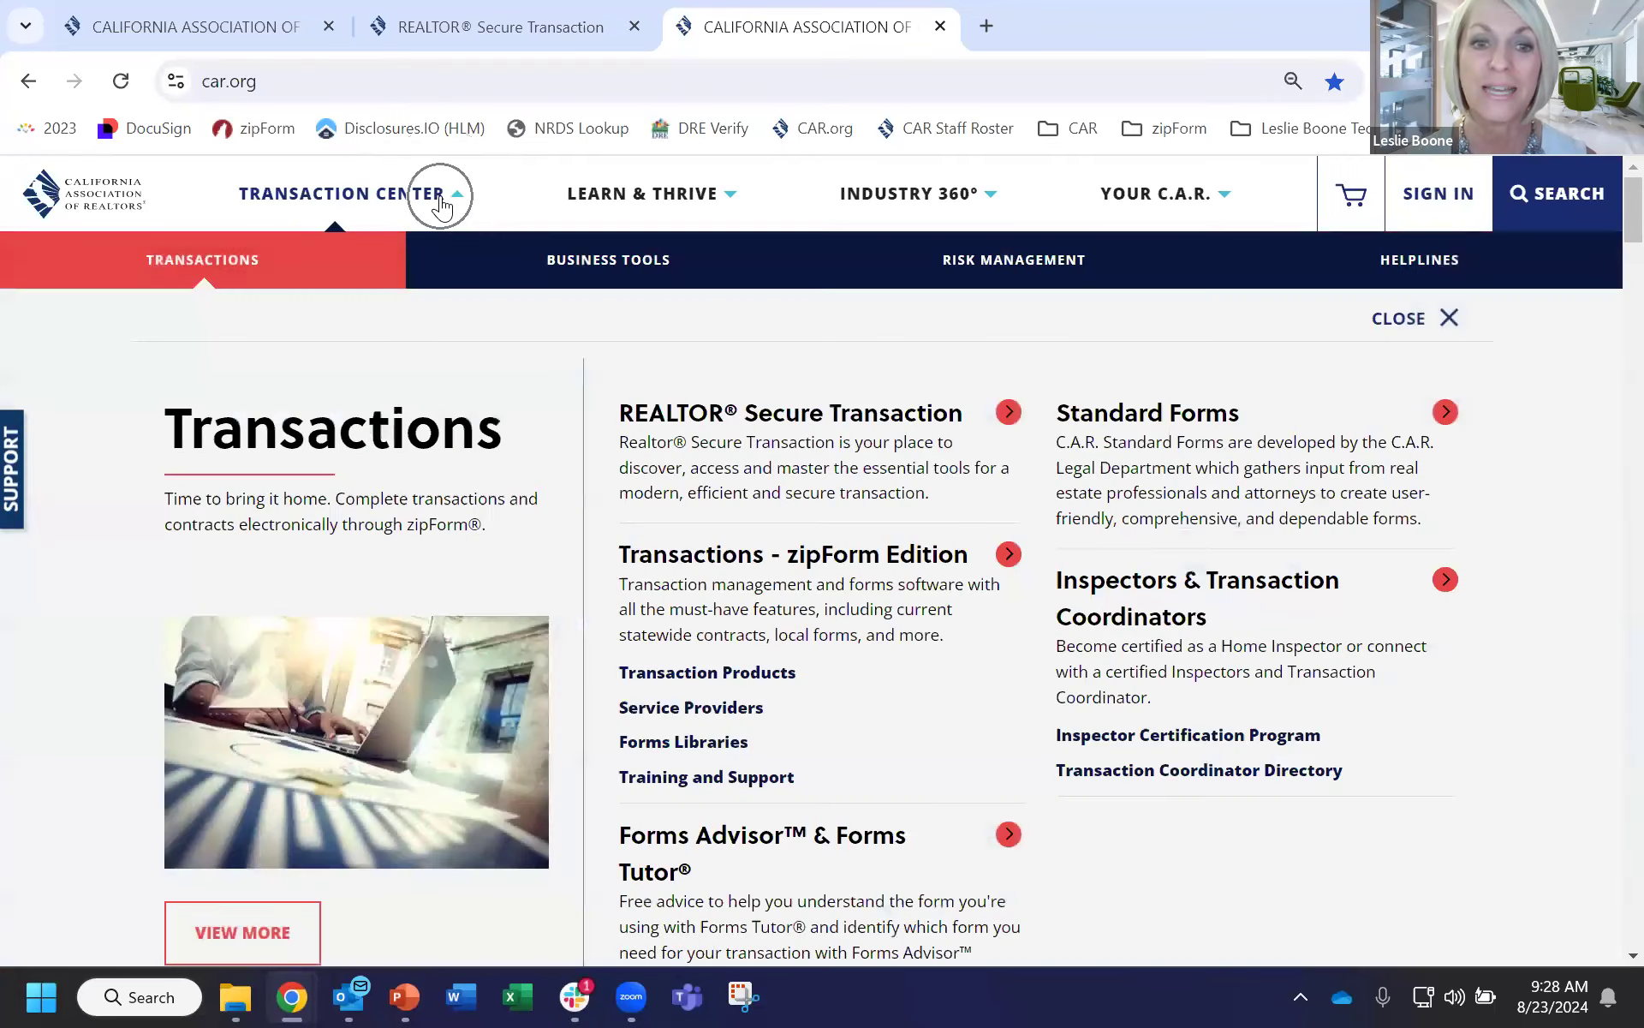
{"action": "left_click", "coordinate": [809, 574]}
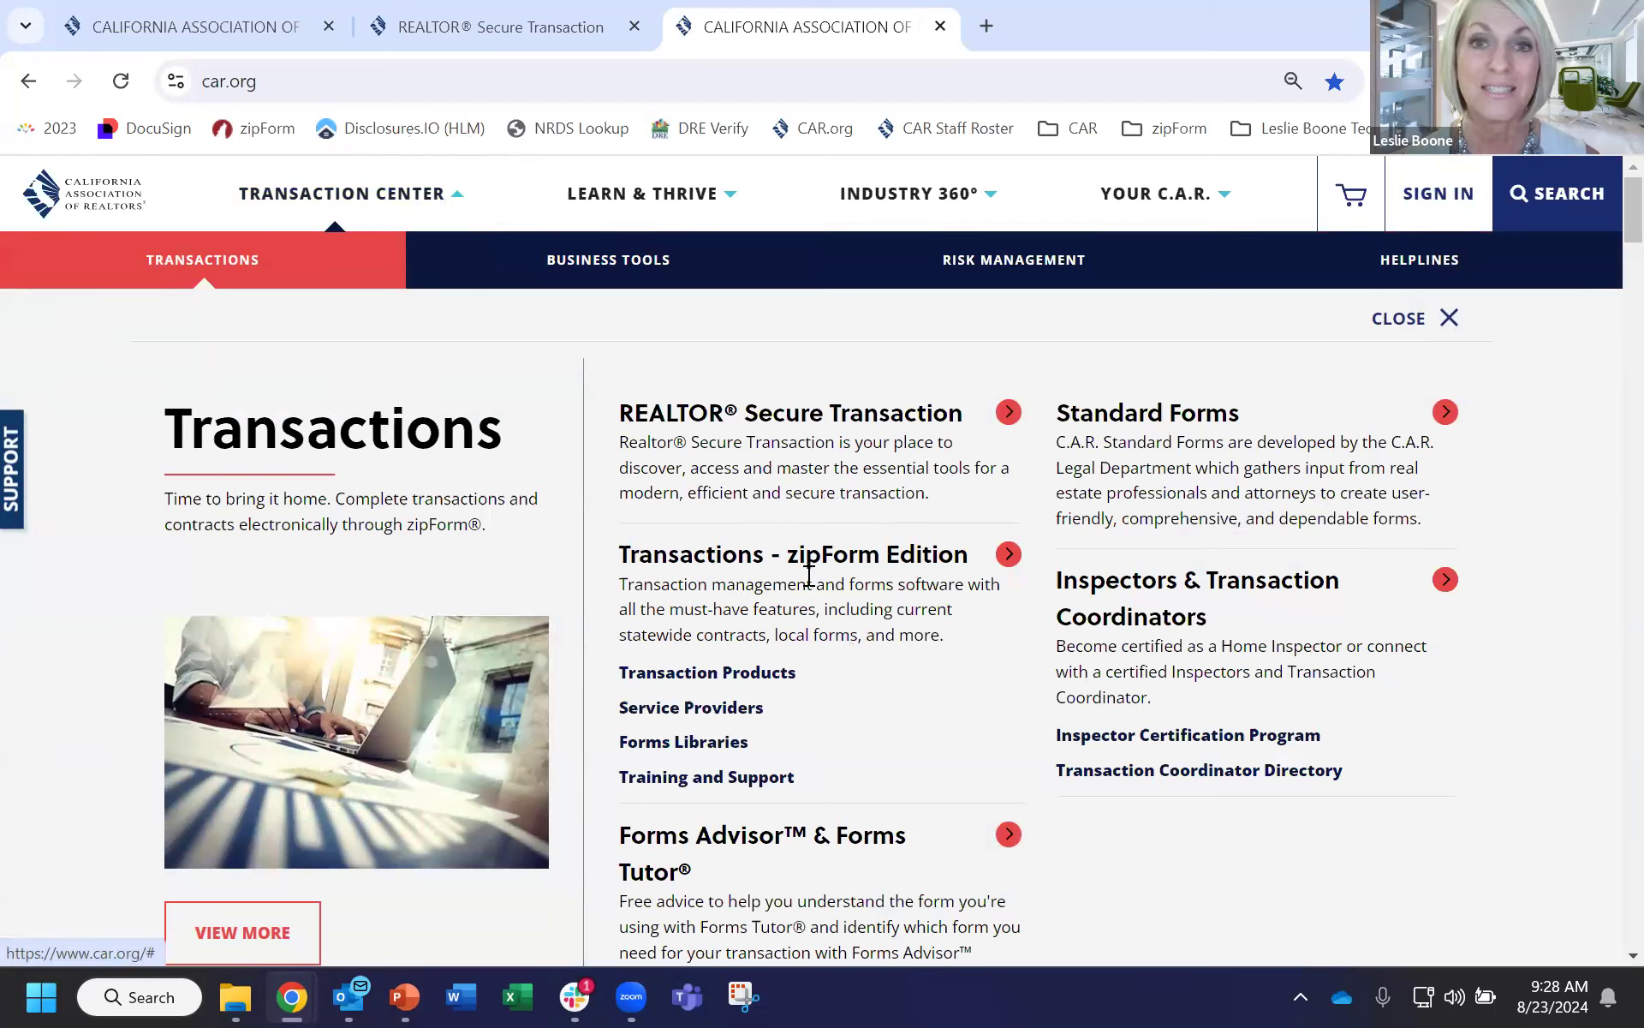
{"action": "left_click", "coordinate": [745, 788]}
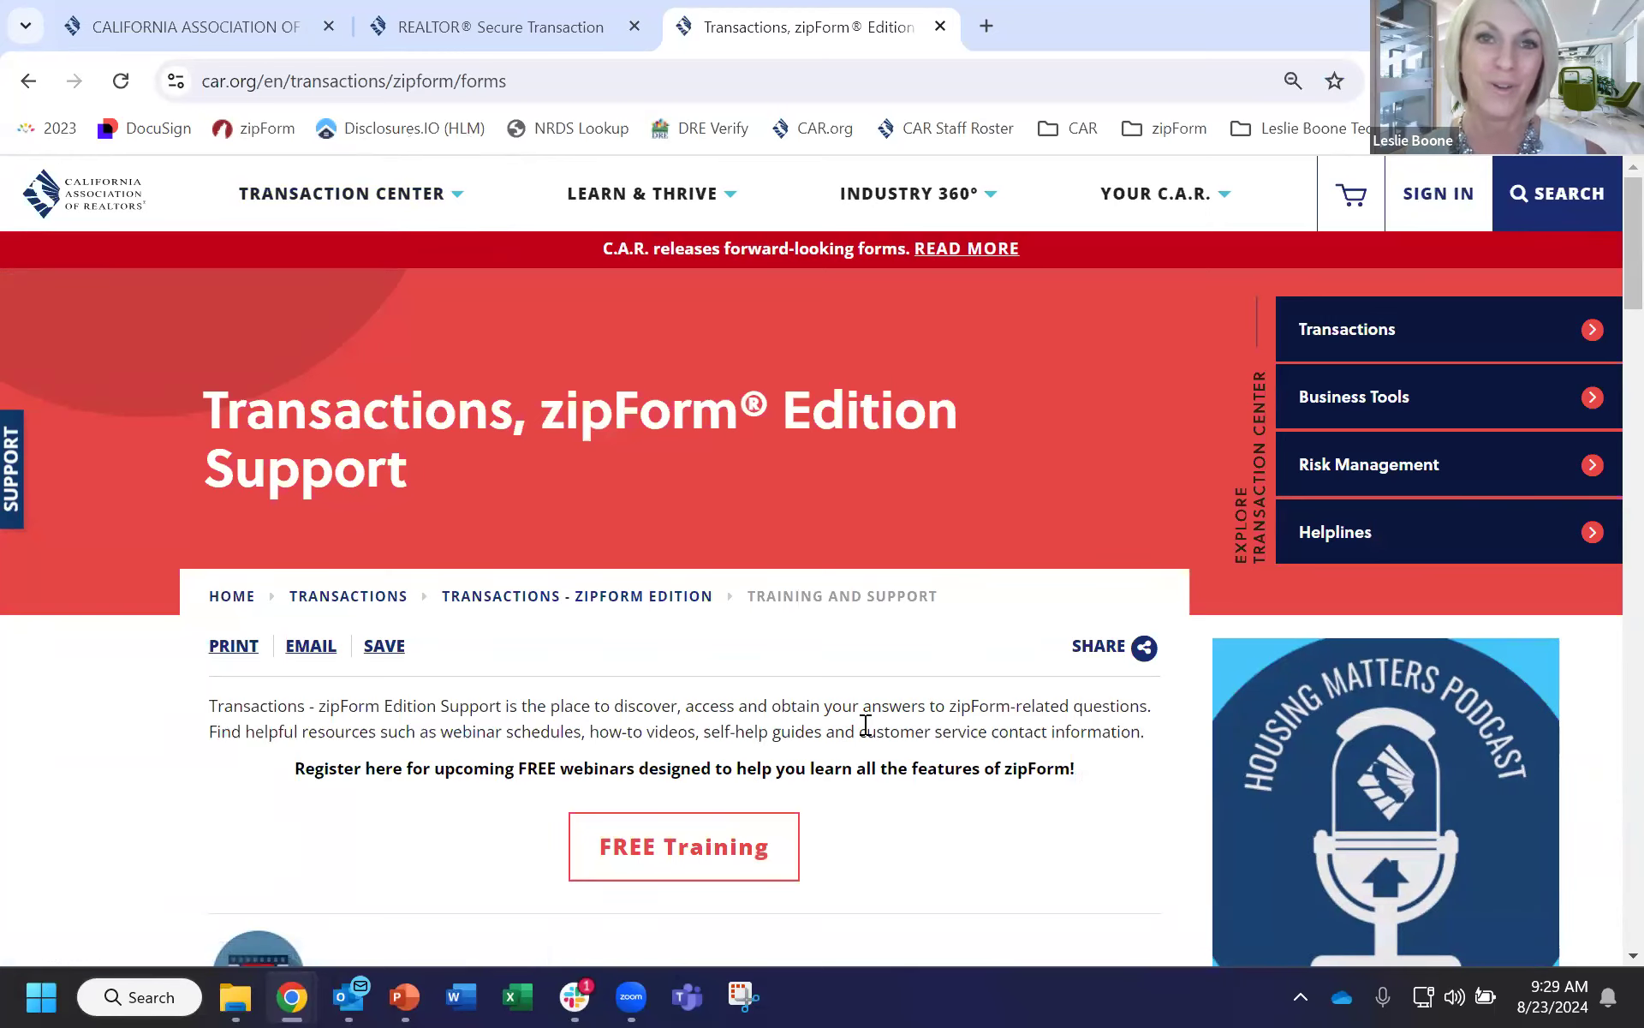
Open the free training schedule from the support page and look through the upcoming webinars.
{"action": "scroll", "coordinate": [885, 647], "scroll_direction": "down", "scroll_amount": 3}
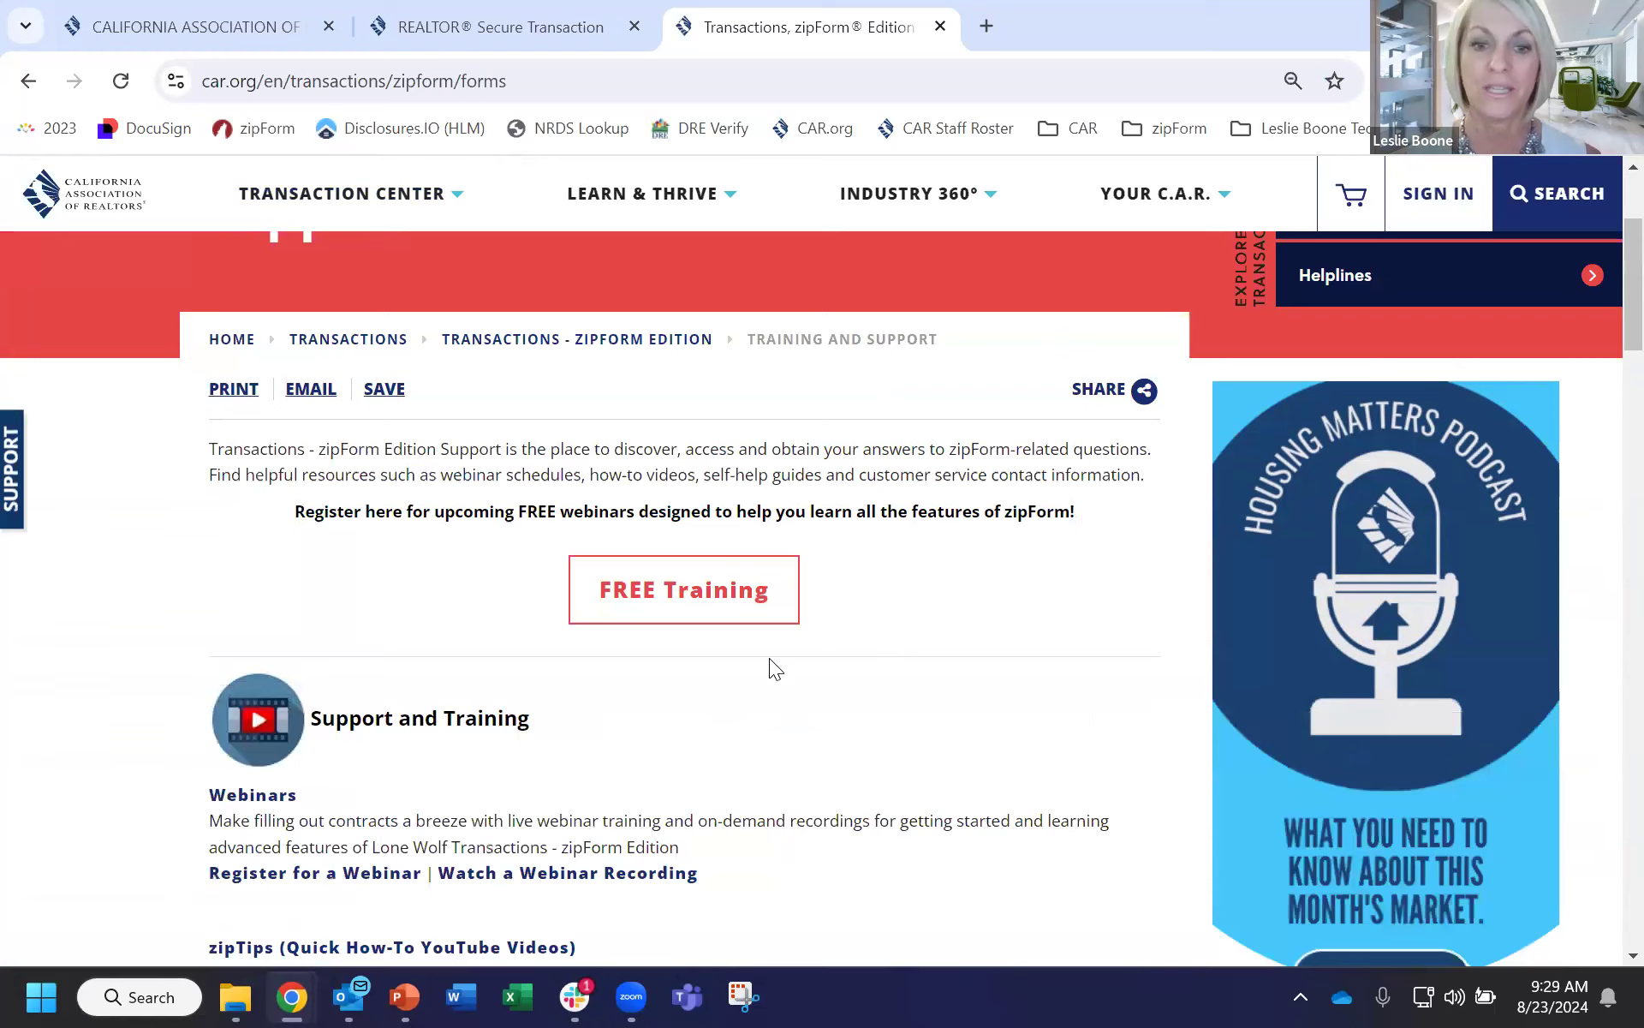
{"action": "left_click", "coordinate": [683, 608]}
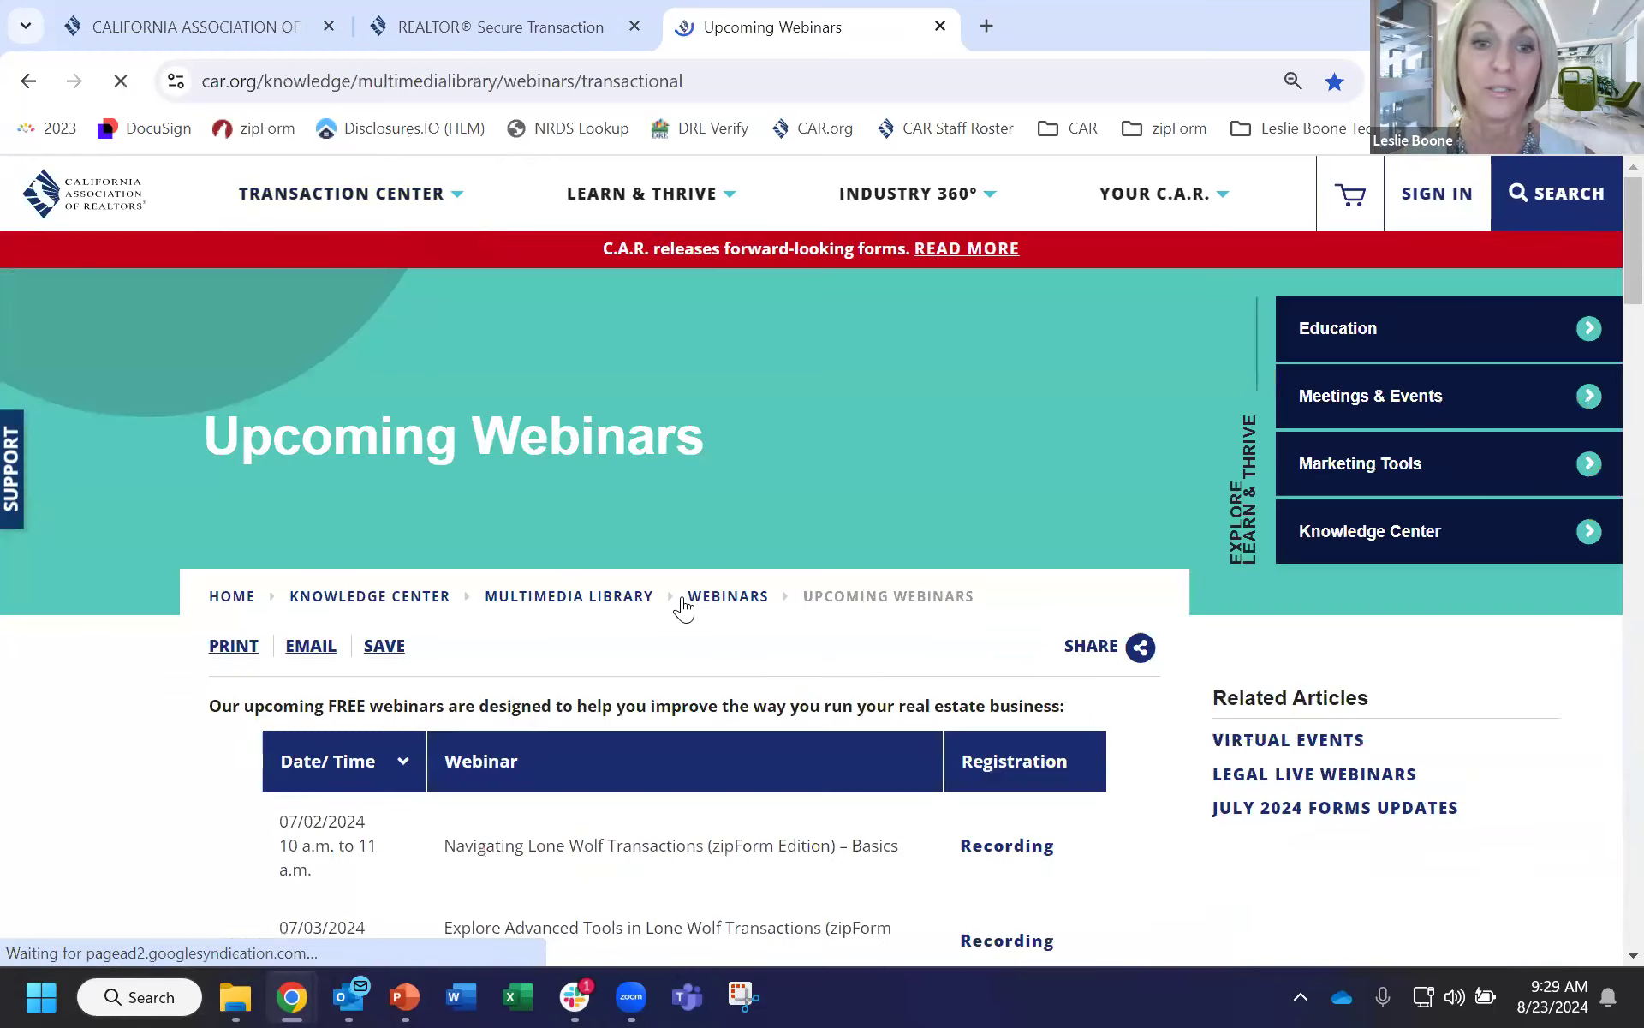
{"action": "scroll", "coordinate": [1093, 524], "scroll_direction": "down", "scroll_amount": 3}
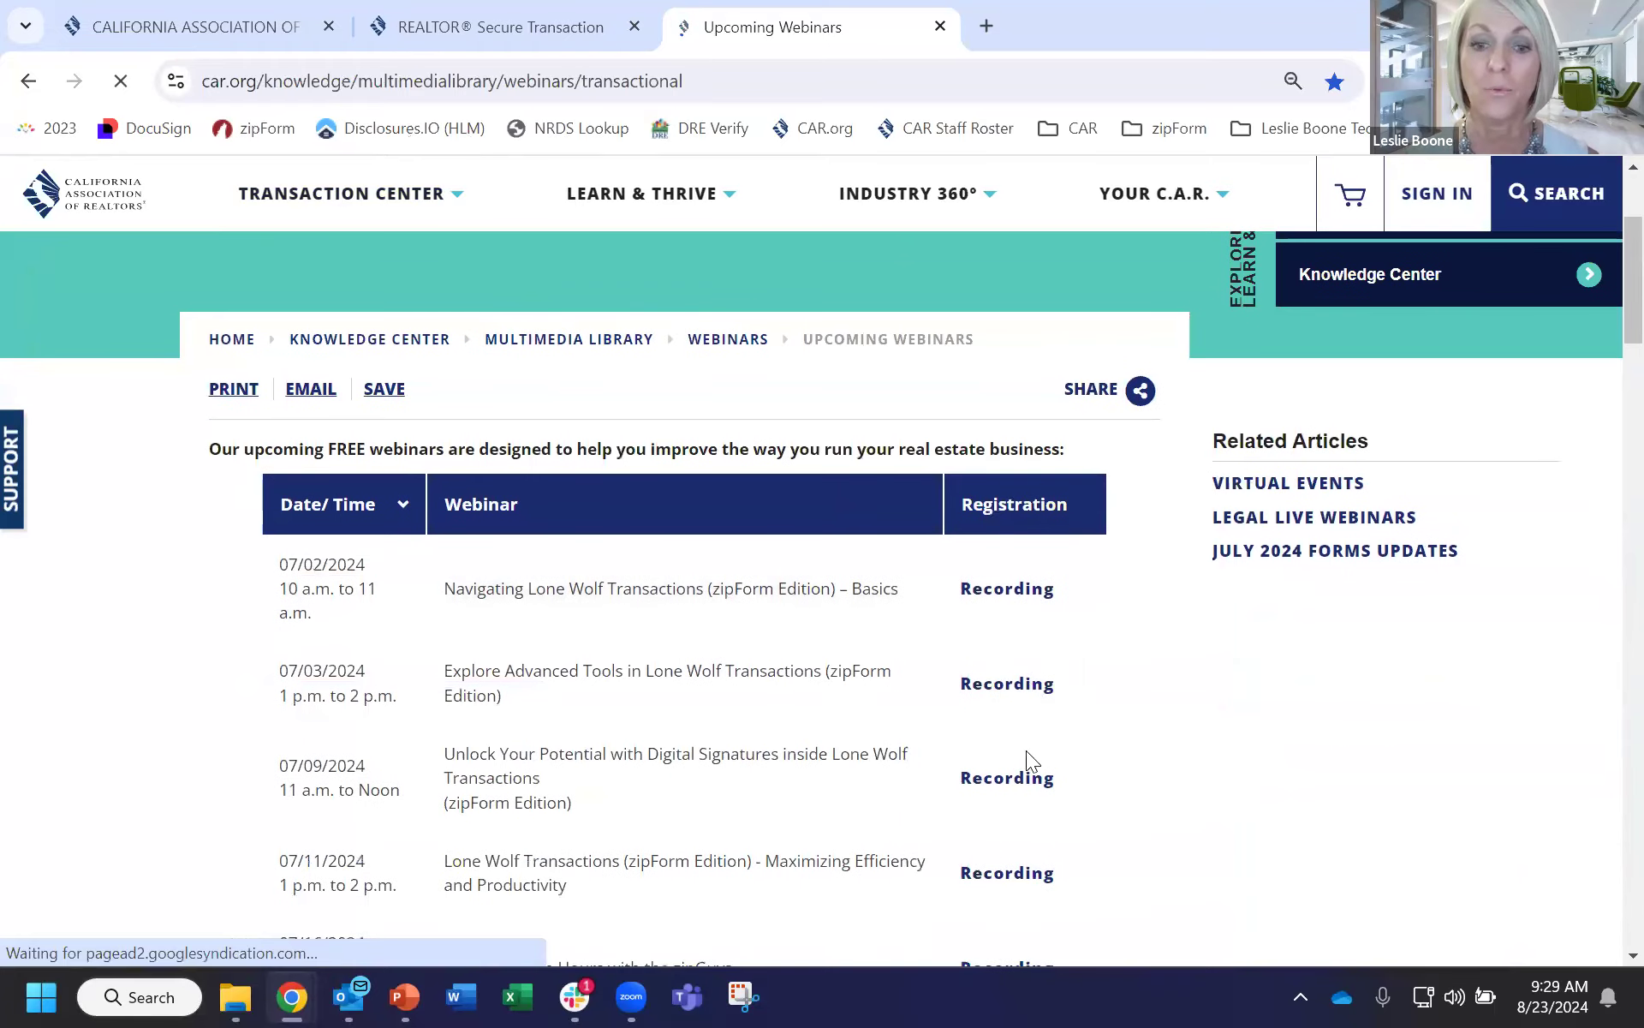
Review the upcoming webinars table from the July sessions through the September sessions, including the recording and registration links.
{"action": "scroll", "coordinate": [1026, 750], "scroll_direction": "down", "scroll_amount": 3}
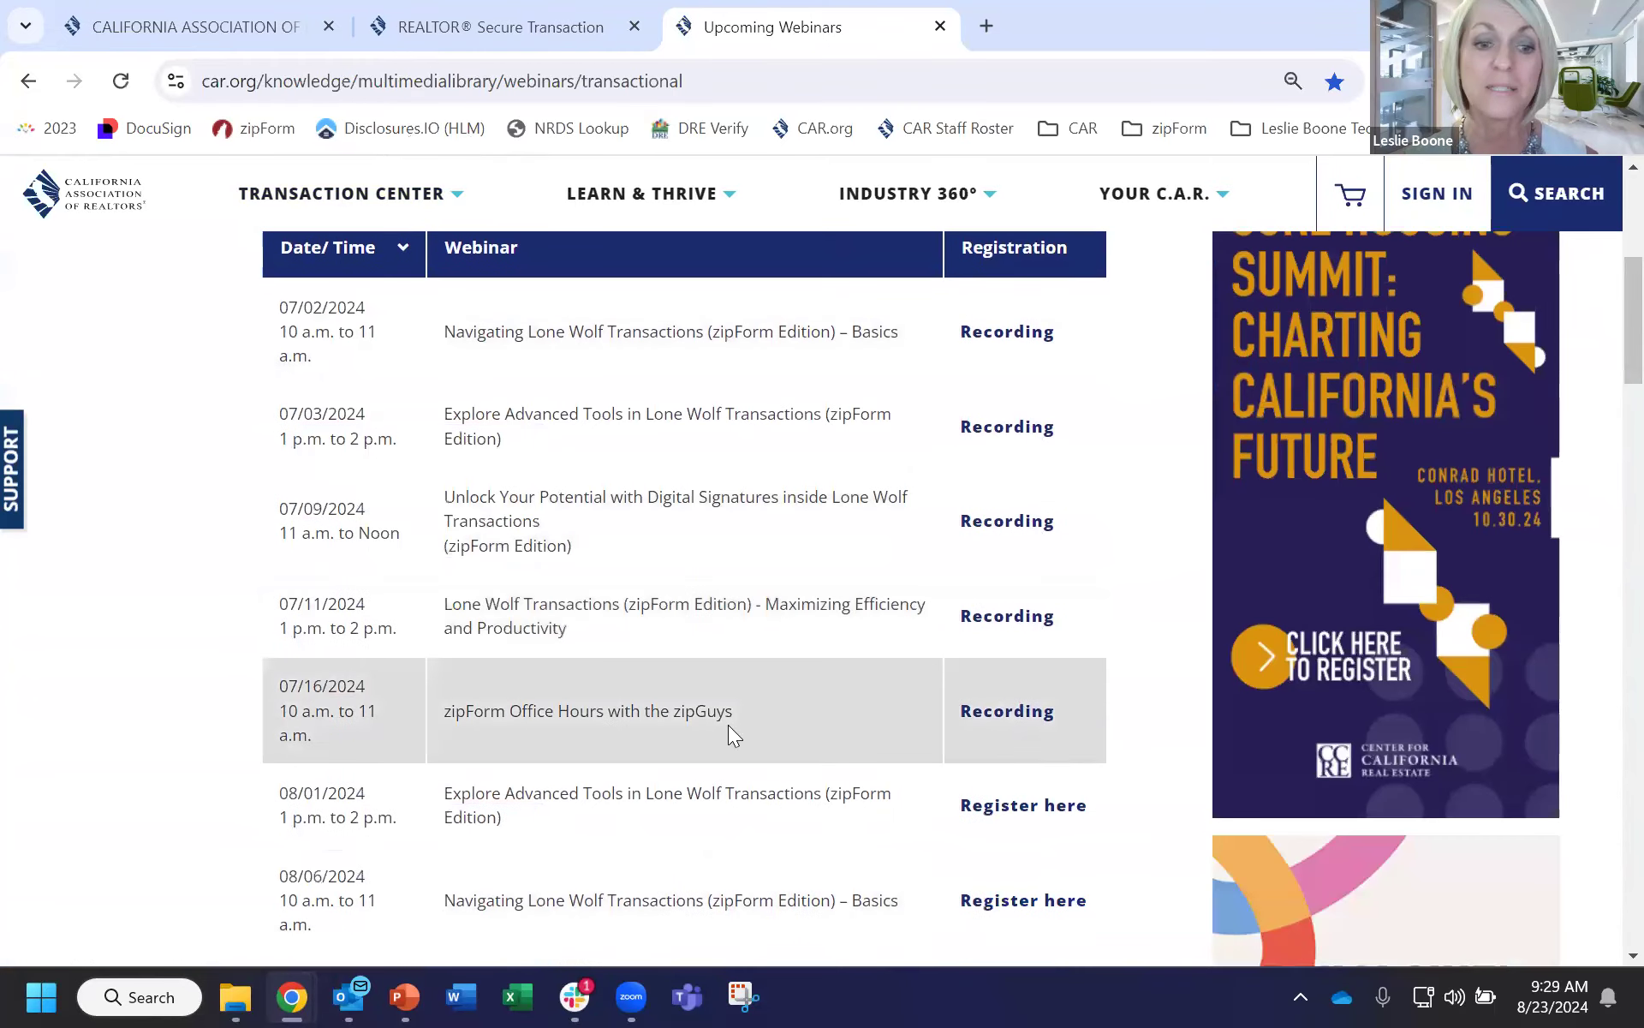
{"action": "scroll", "coordinate": [729, 722], "scroll_direction": "down", "scroll_amount": 8}
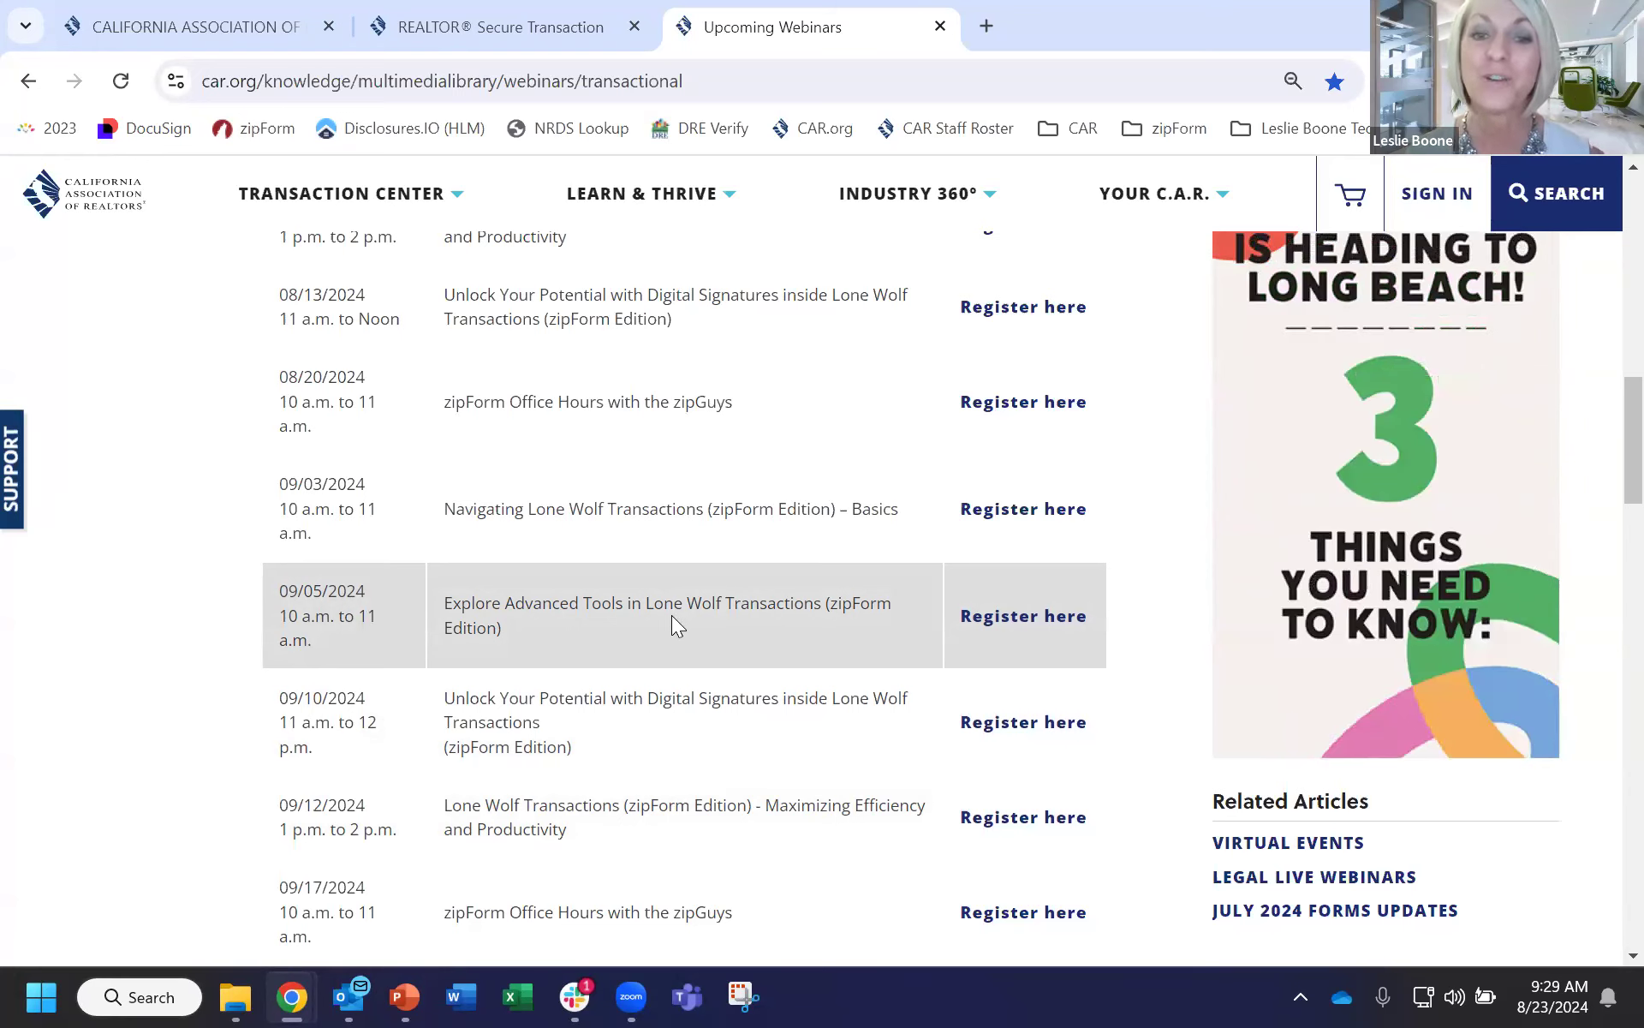
{"action": "scroll", "coordinate": [671, 617], "scroll_direction": "down", "scroll_amount": 3}
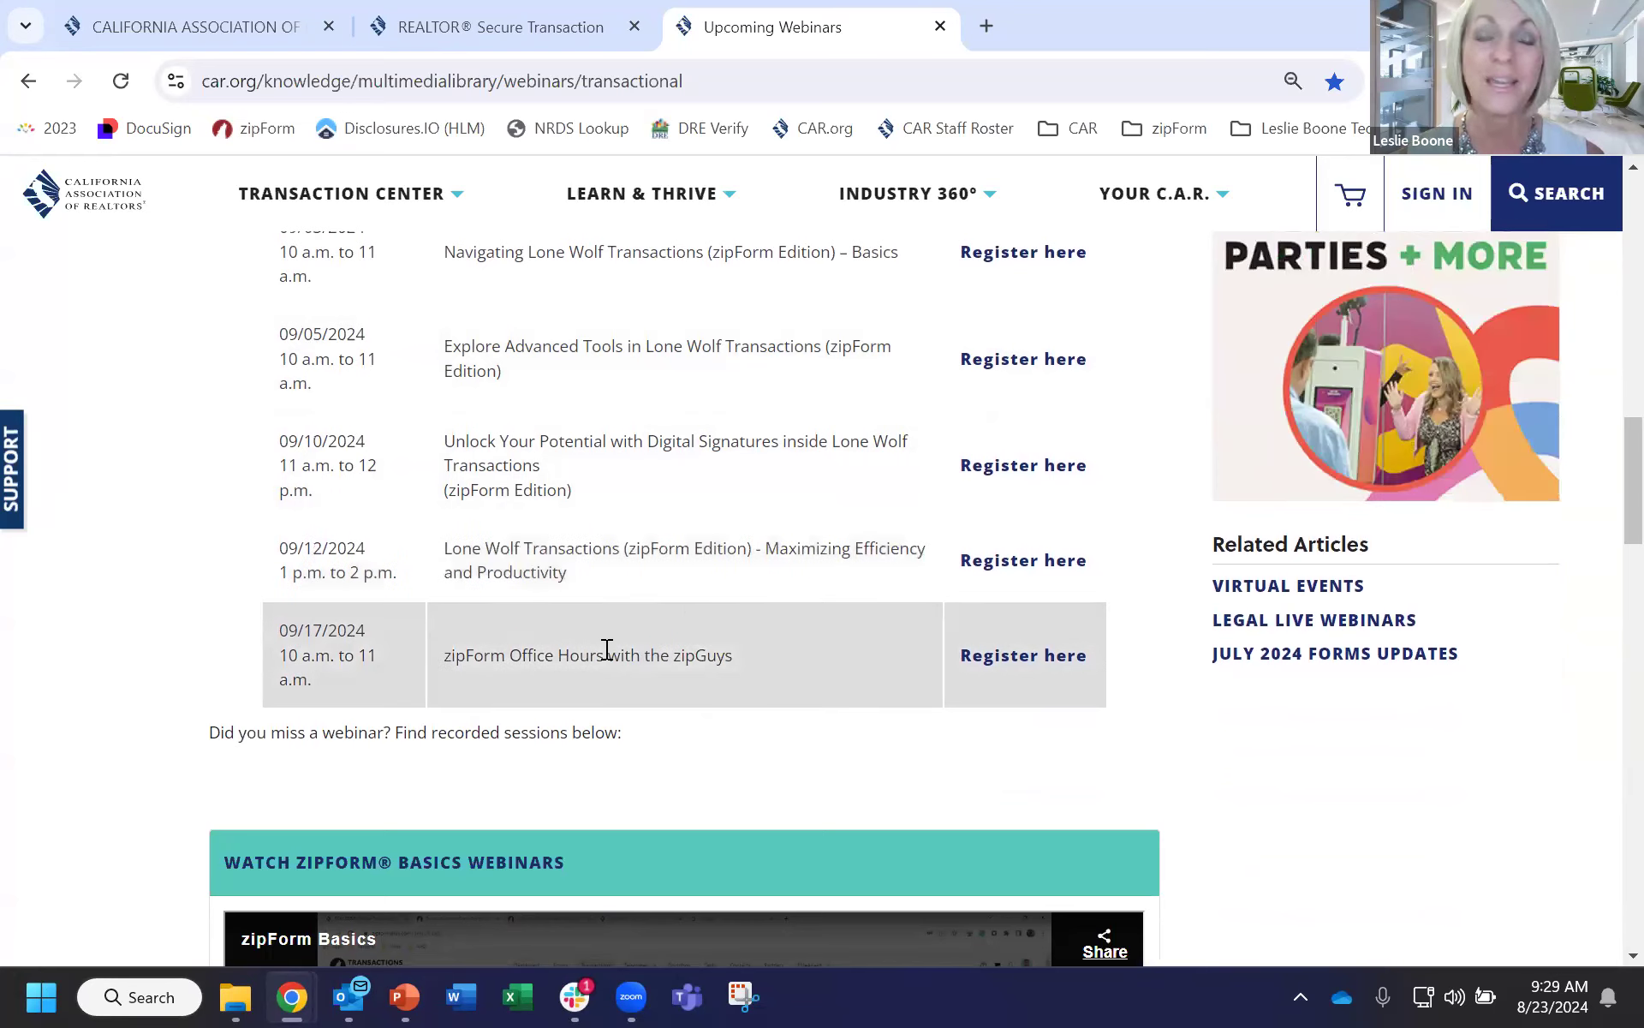
{"action": "scroll", "coordinate": [606, 649], "scroll_direction": "up", "scroll_amount": 15}
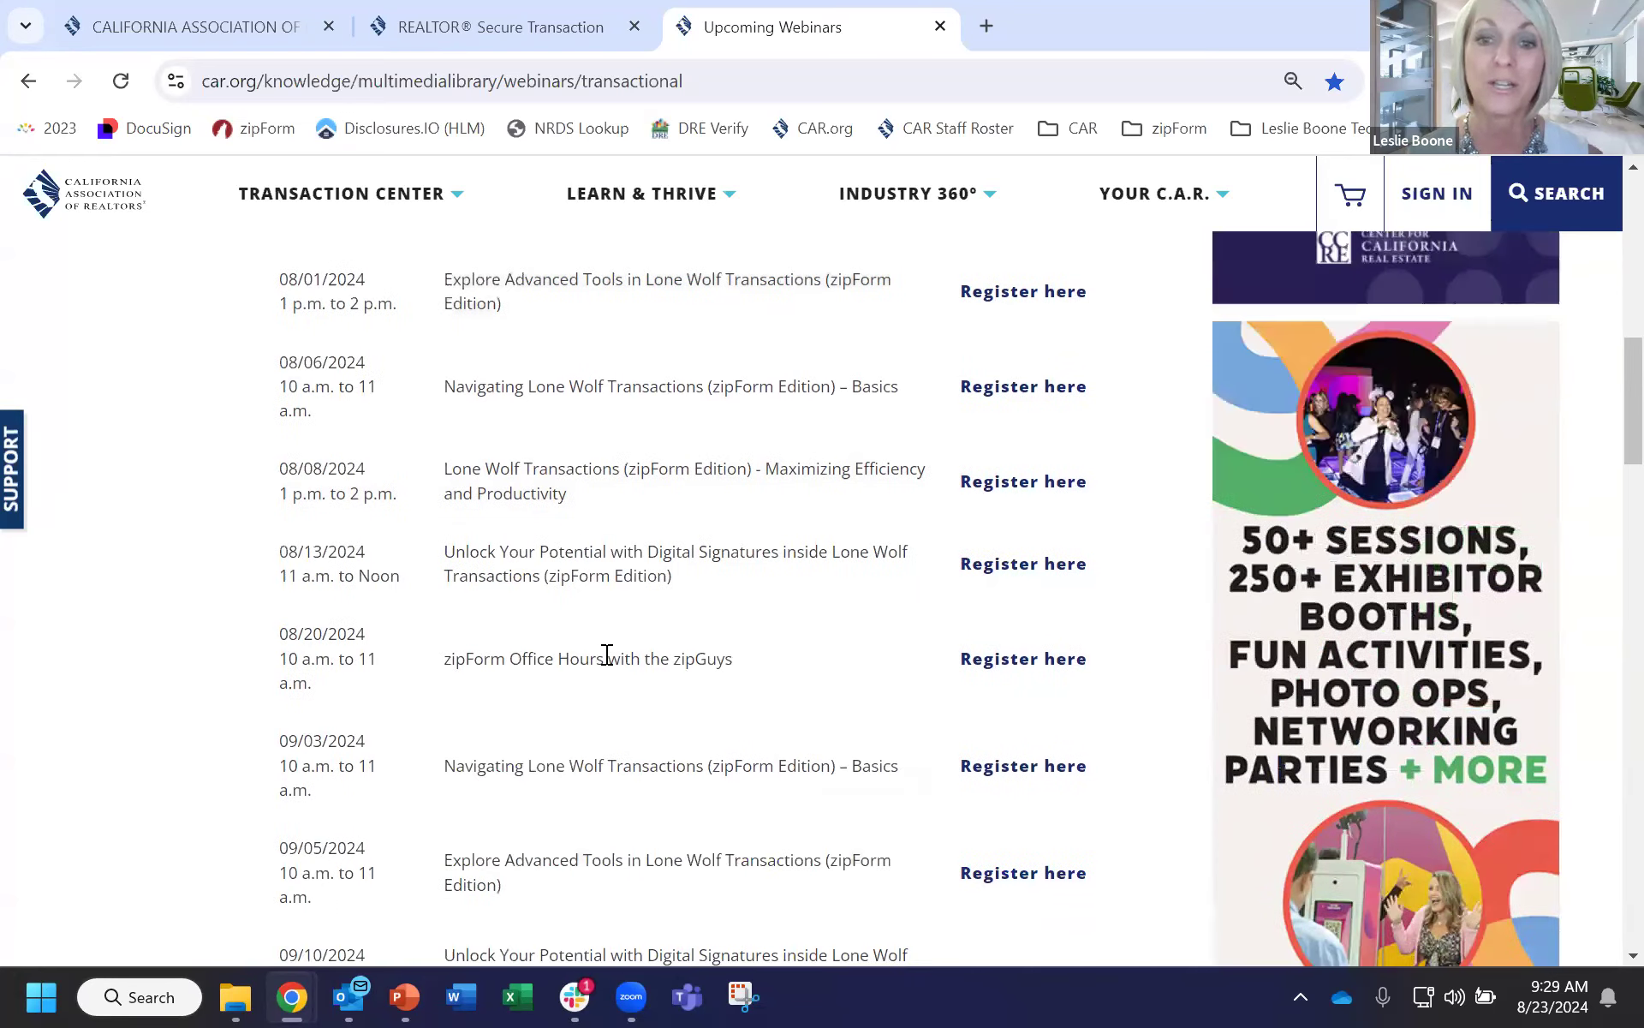
{"action": "scroll", "coordinate": [596, 658], "scroll_direction": "up", "scroll_amount": 5}
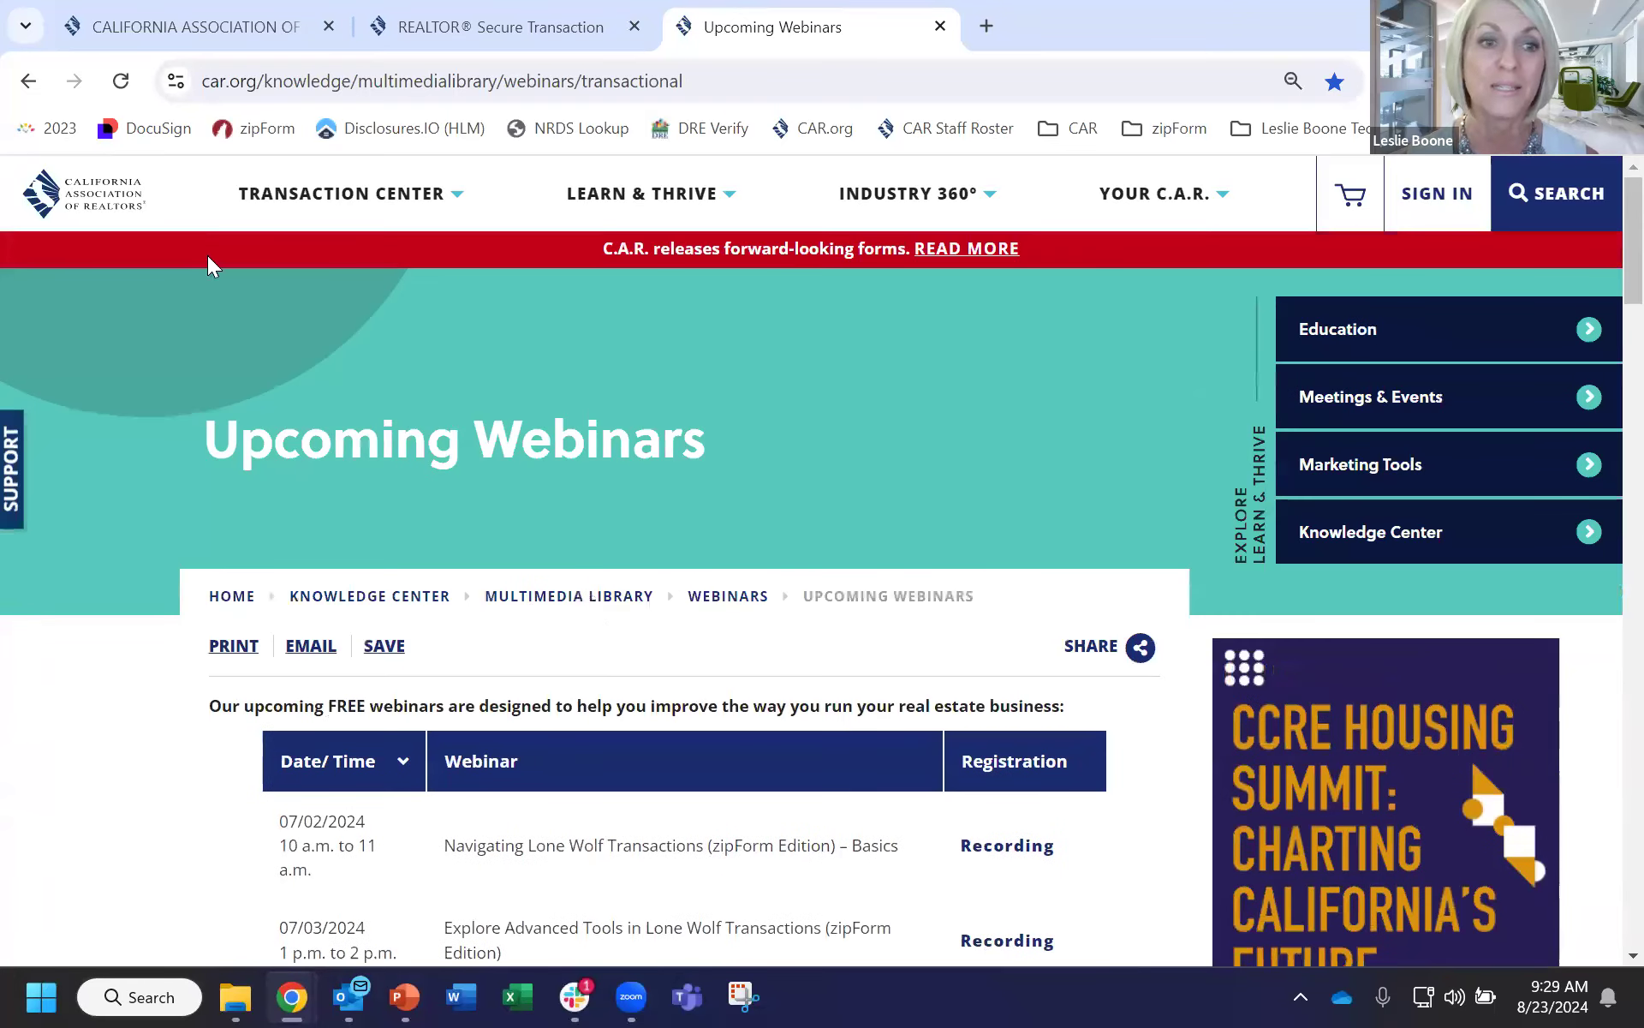
Return to the zipForm Edition Training and Support page and review the webinar and zipTips video resources.
{"action": "left_click", "coordinate": [28, 82]}
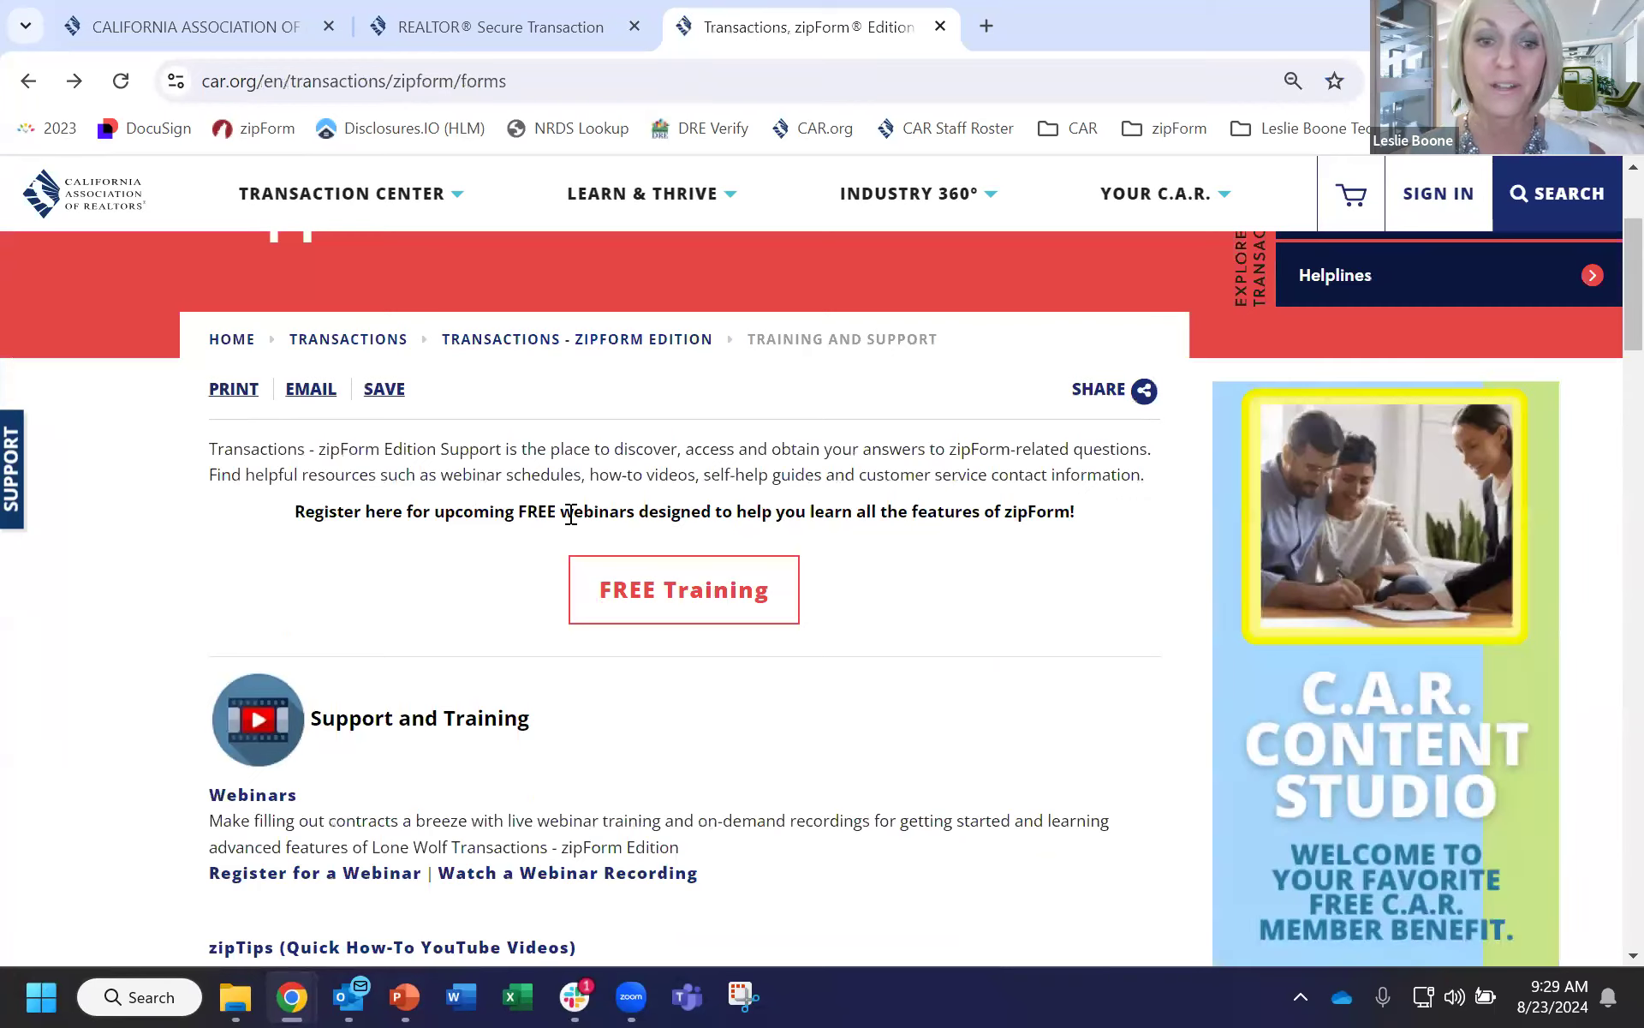
{"action": "left_click", "coordinate": [713, 616]}
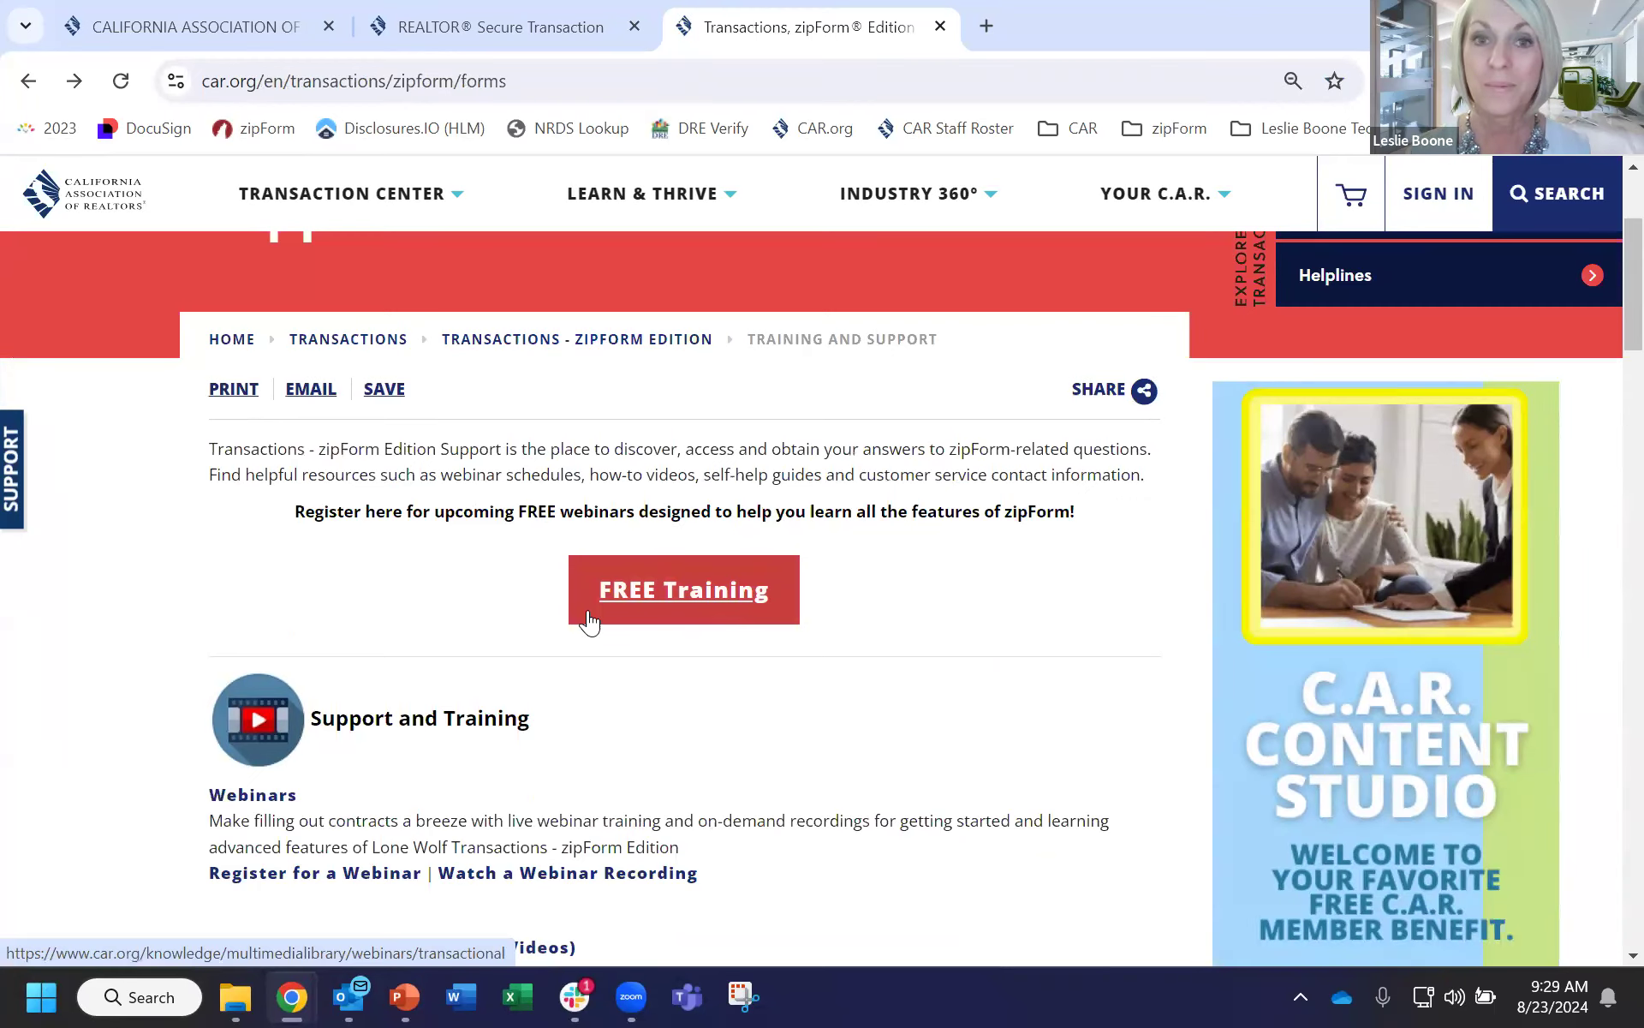
{"action": "scroll", "coordinate": [418, 511], "scroll_direction": "down", "scroll_amount": 3}
{"action": "scroll", "coordinate": [343, 495], "scroll_direction": "down", "scroll_amount": 2}
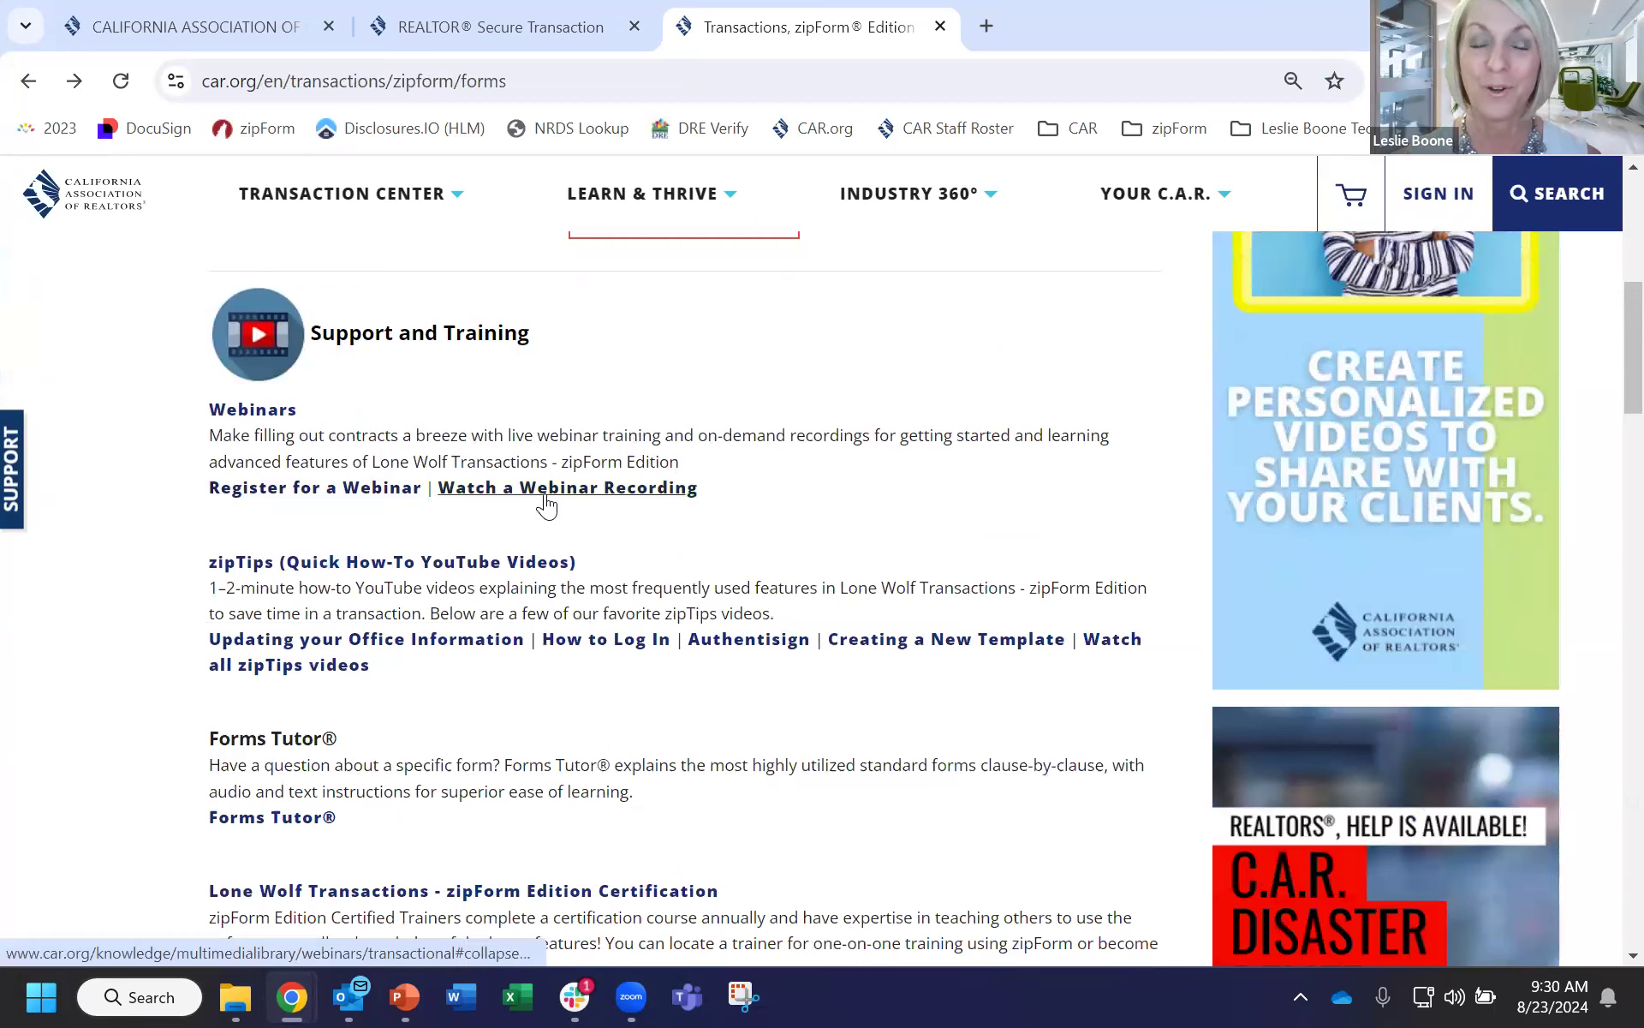
{"action": "left_click", "coordinate": [423, 572]}
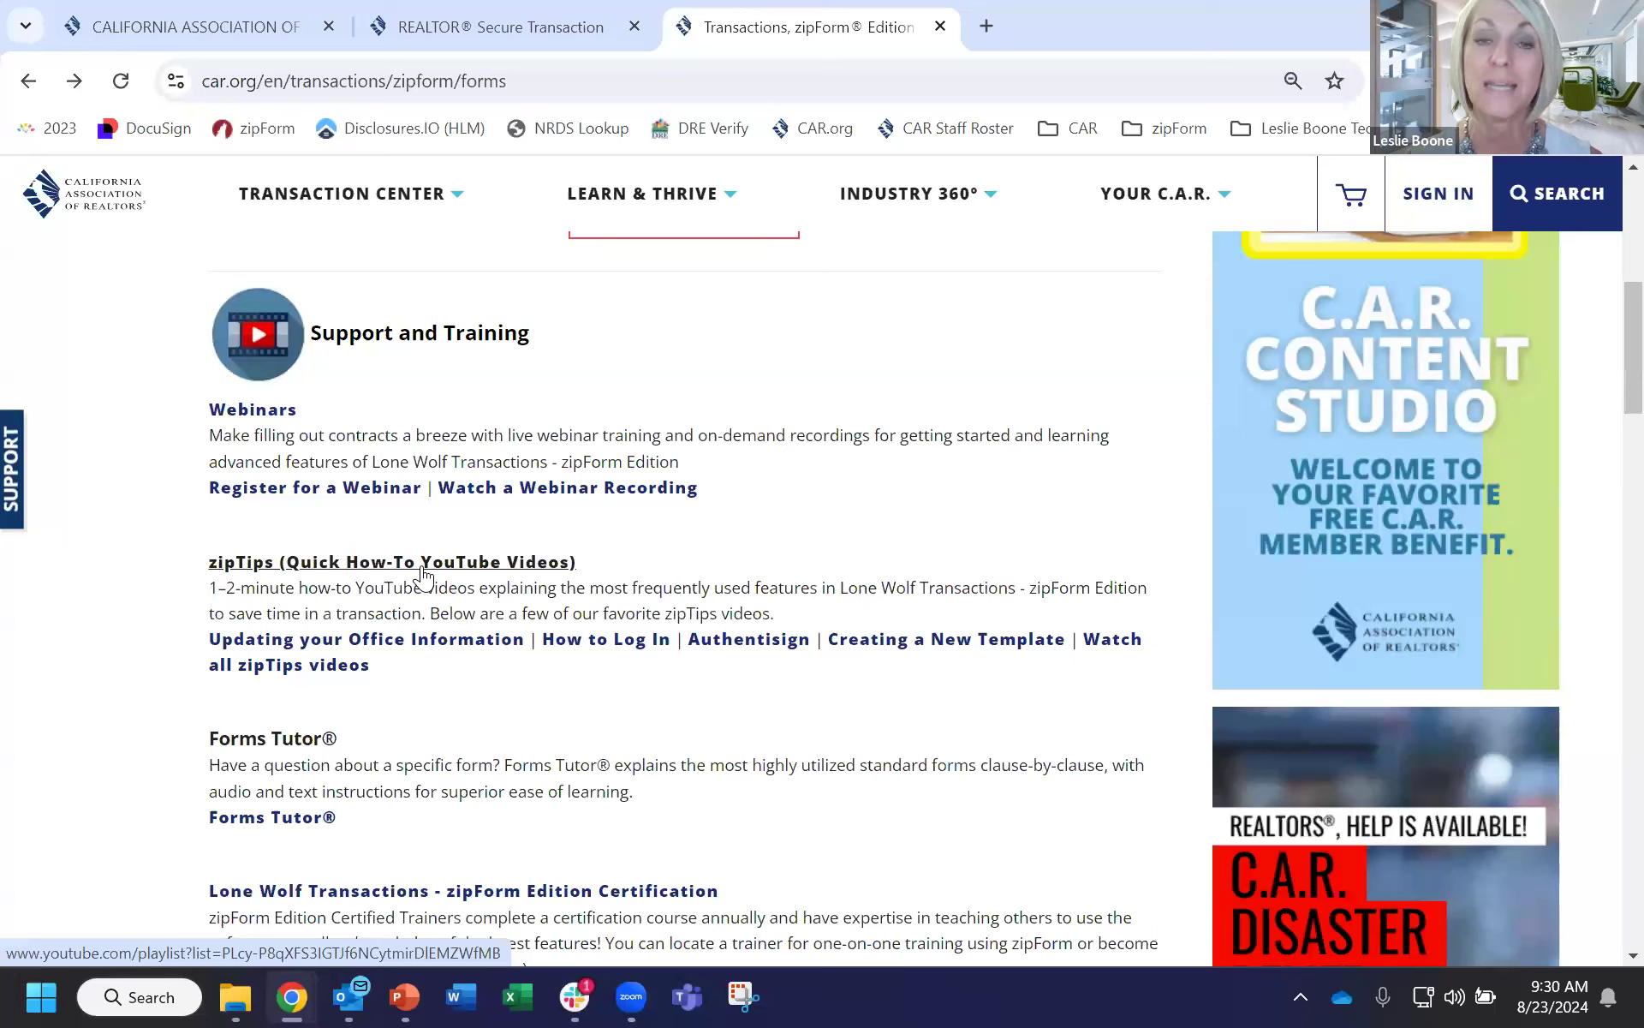
{"action": "left_click", "coordinate": [423, 572]}
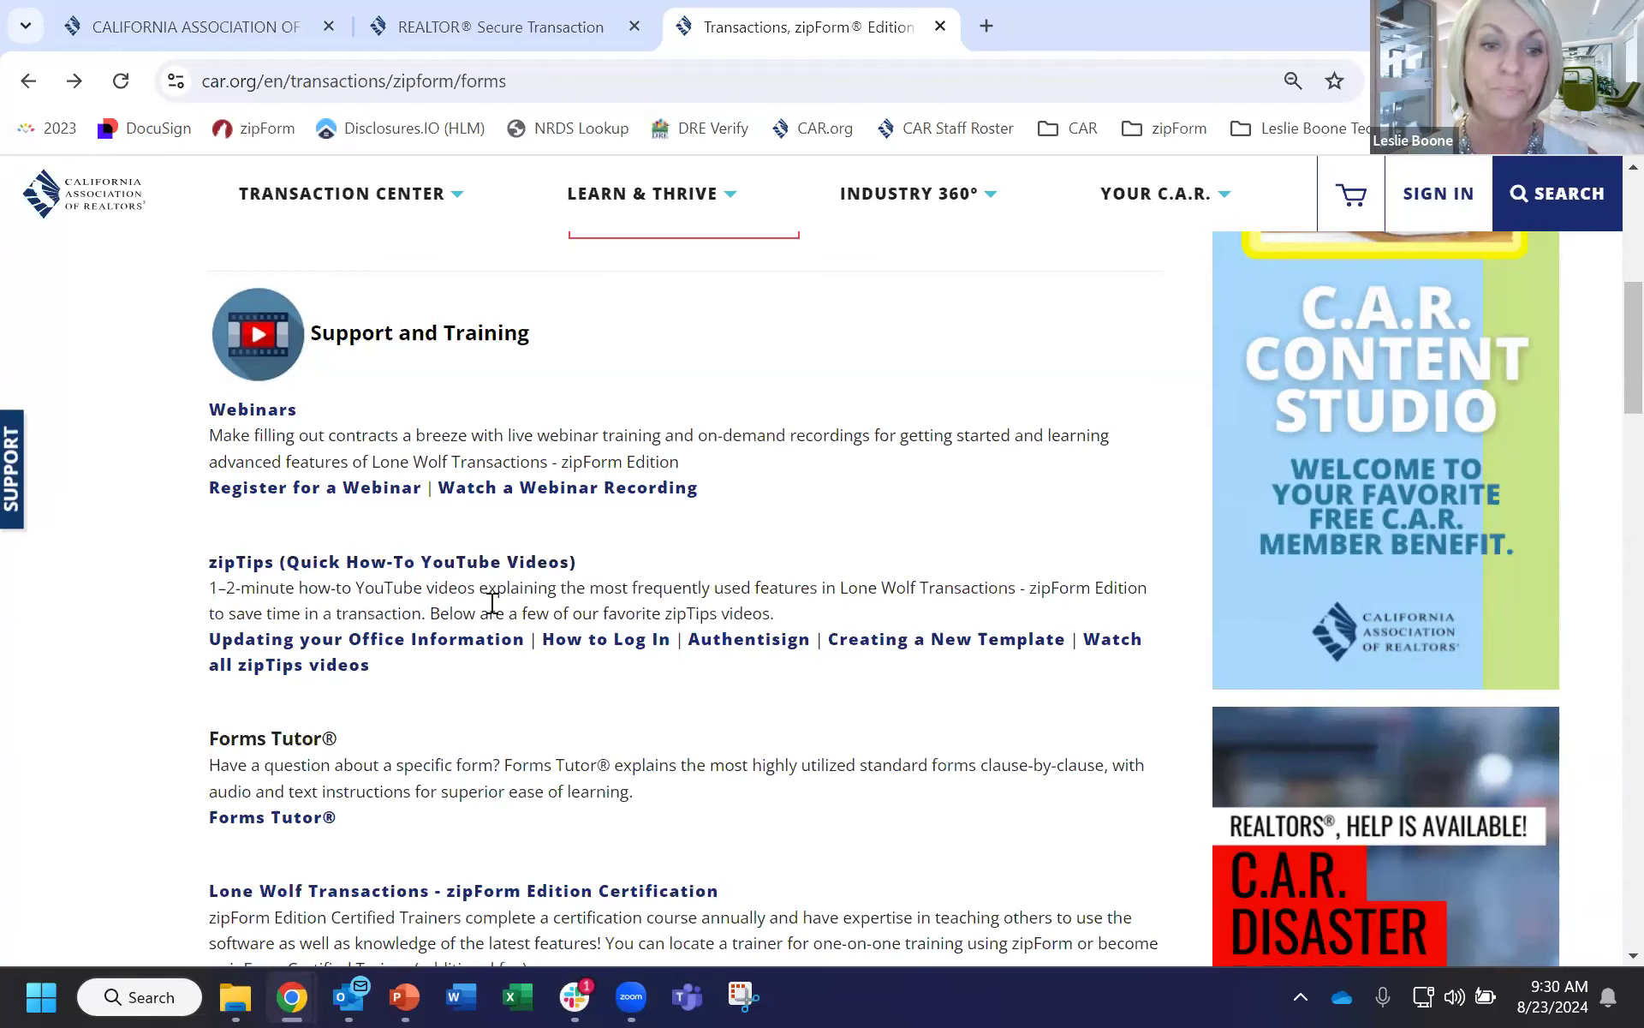
Examine the Forms Tutor, certification, FAQ, New Form Editor, zipCommunity, digital signature and zipForm Mobile guide sections.
{"action": "scroll", "coordinate": [460, 564], "scroll_direction": "down", "scroll_amount": 3}
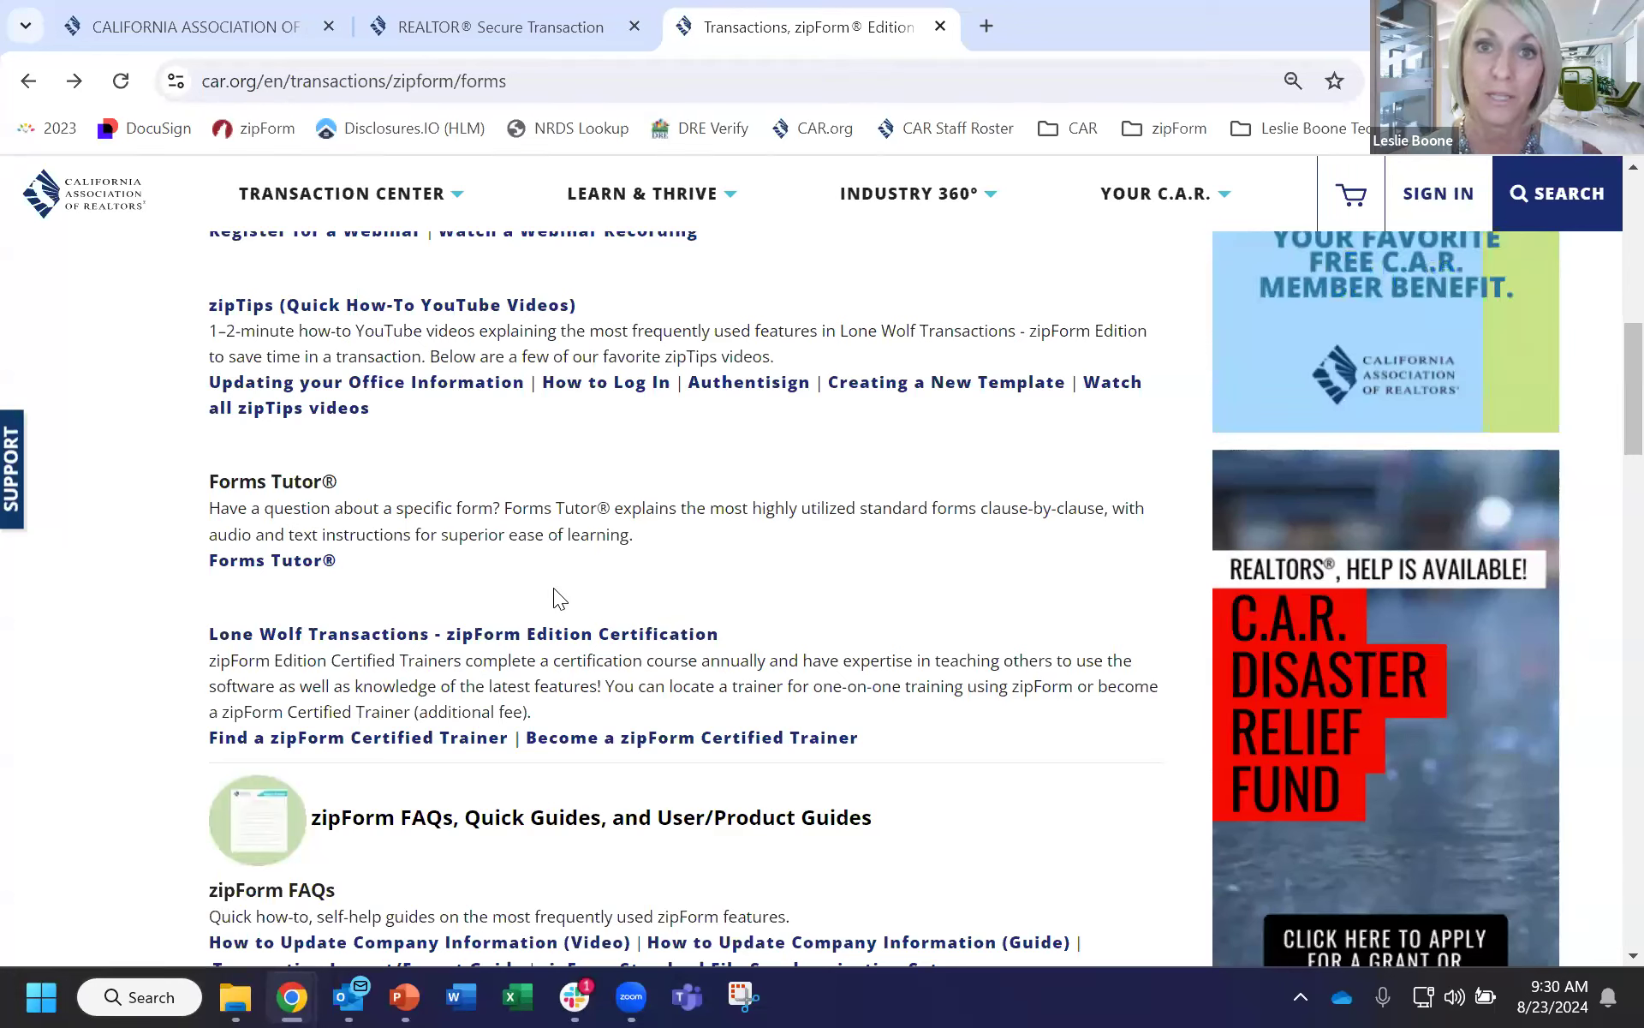
{"action": "scroll", "coordinate": [514, 574], "scroll_direction": "down", "scroll_amount": 5}
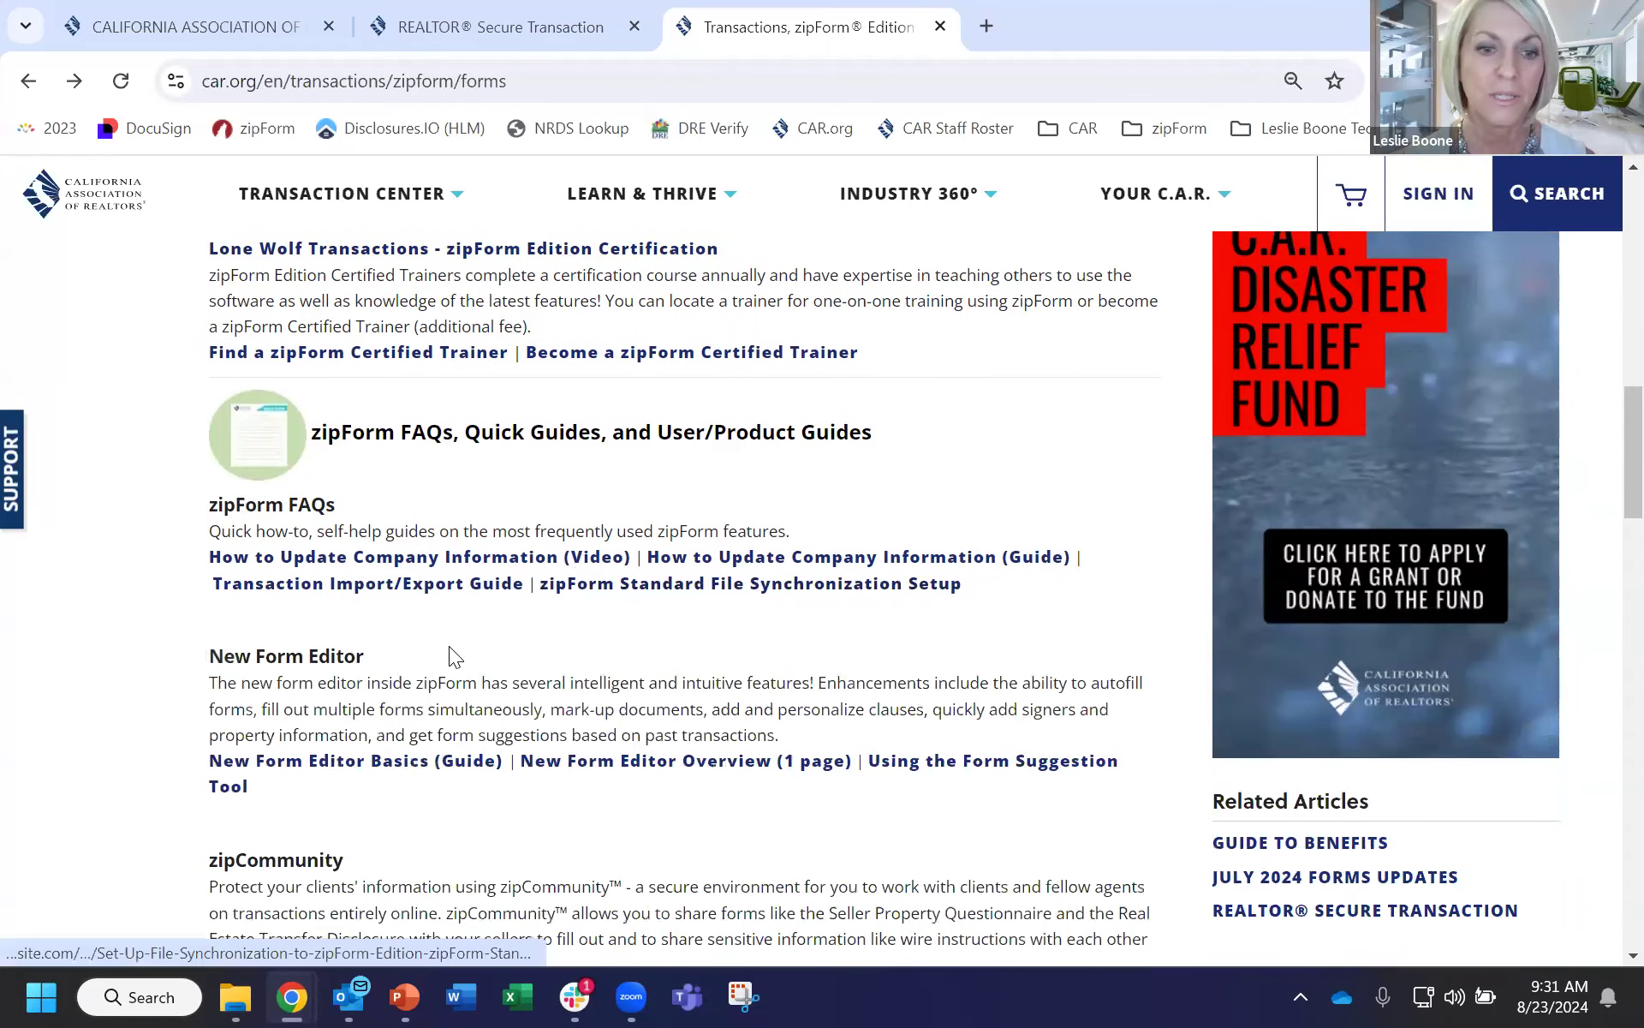
{"action": "scroll", "coordinate": [449, 646], "scroll_direction": "down", "scroll_amount": 1}
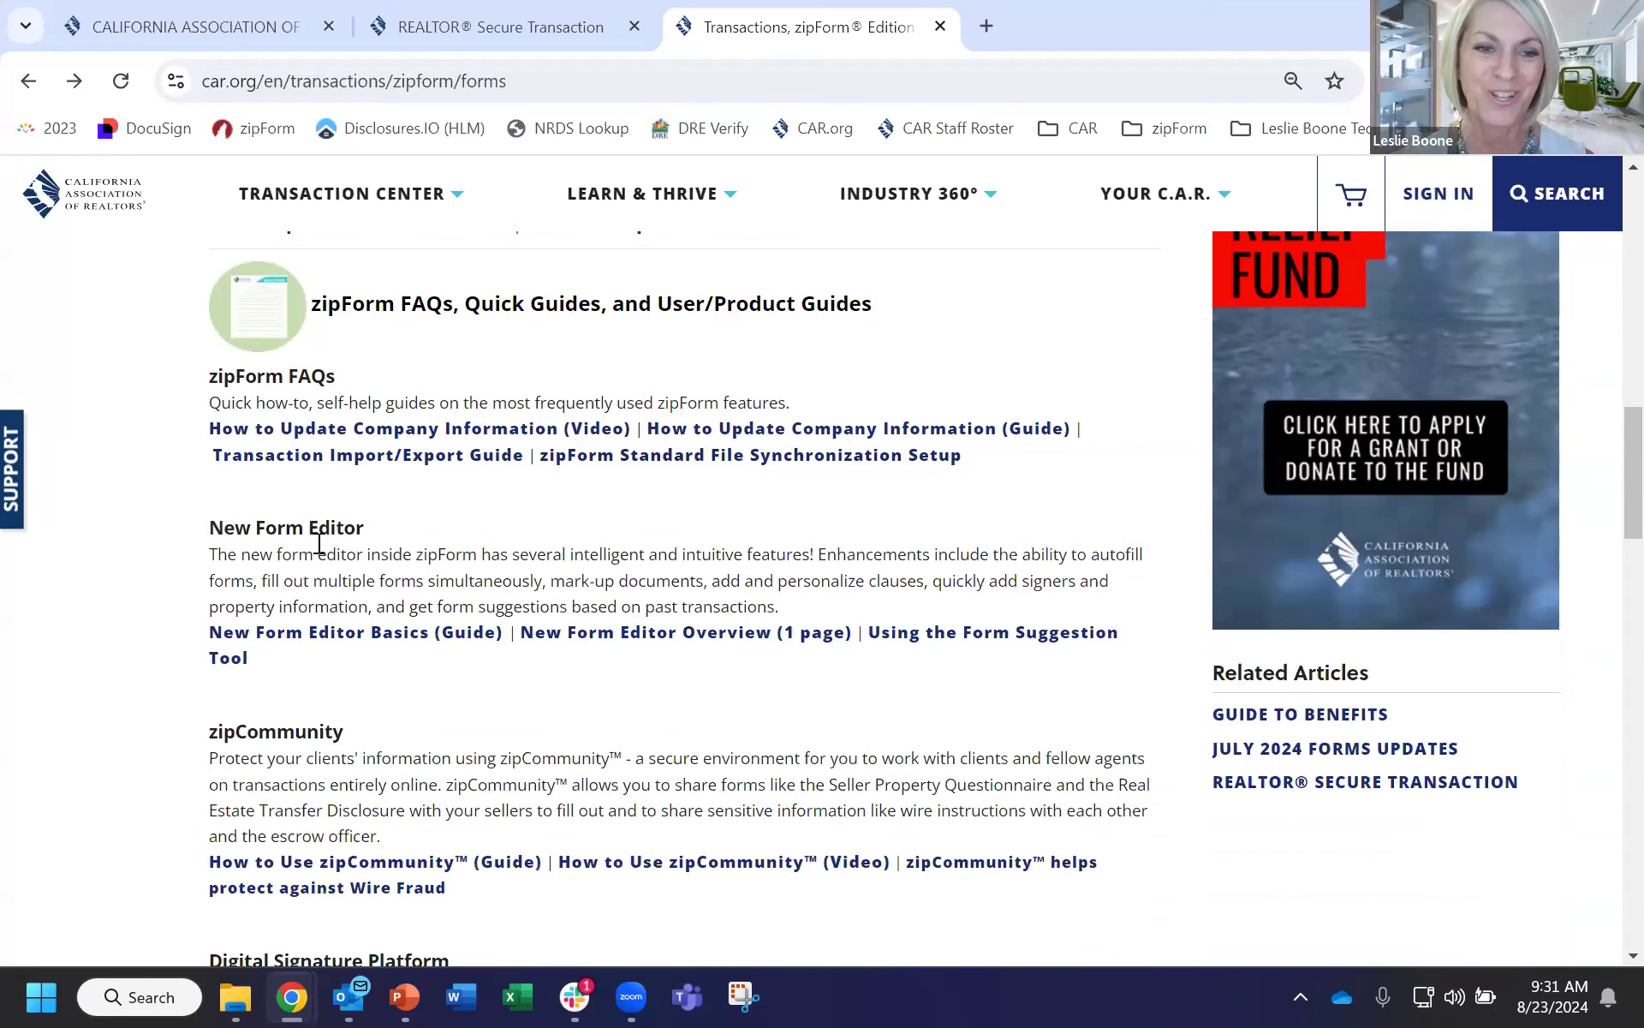
{"action": "key", "text": "ctrl"}
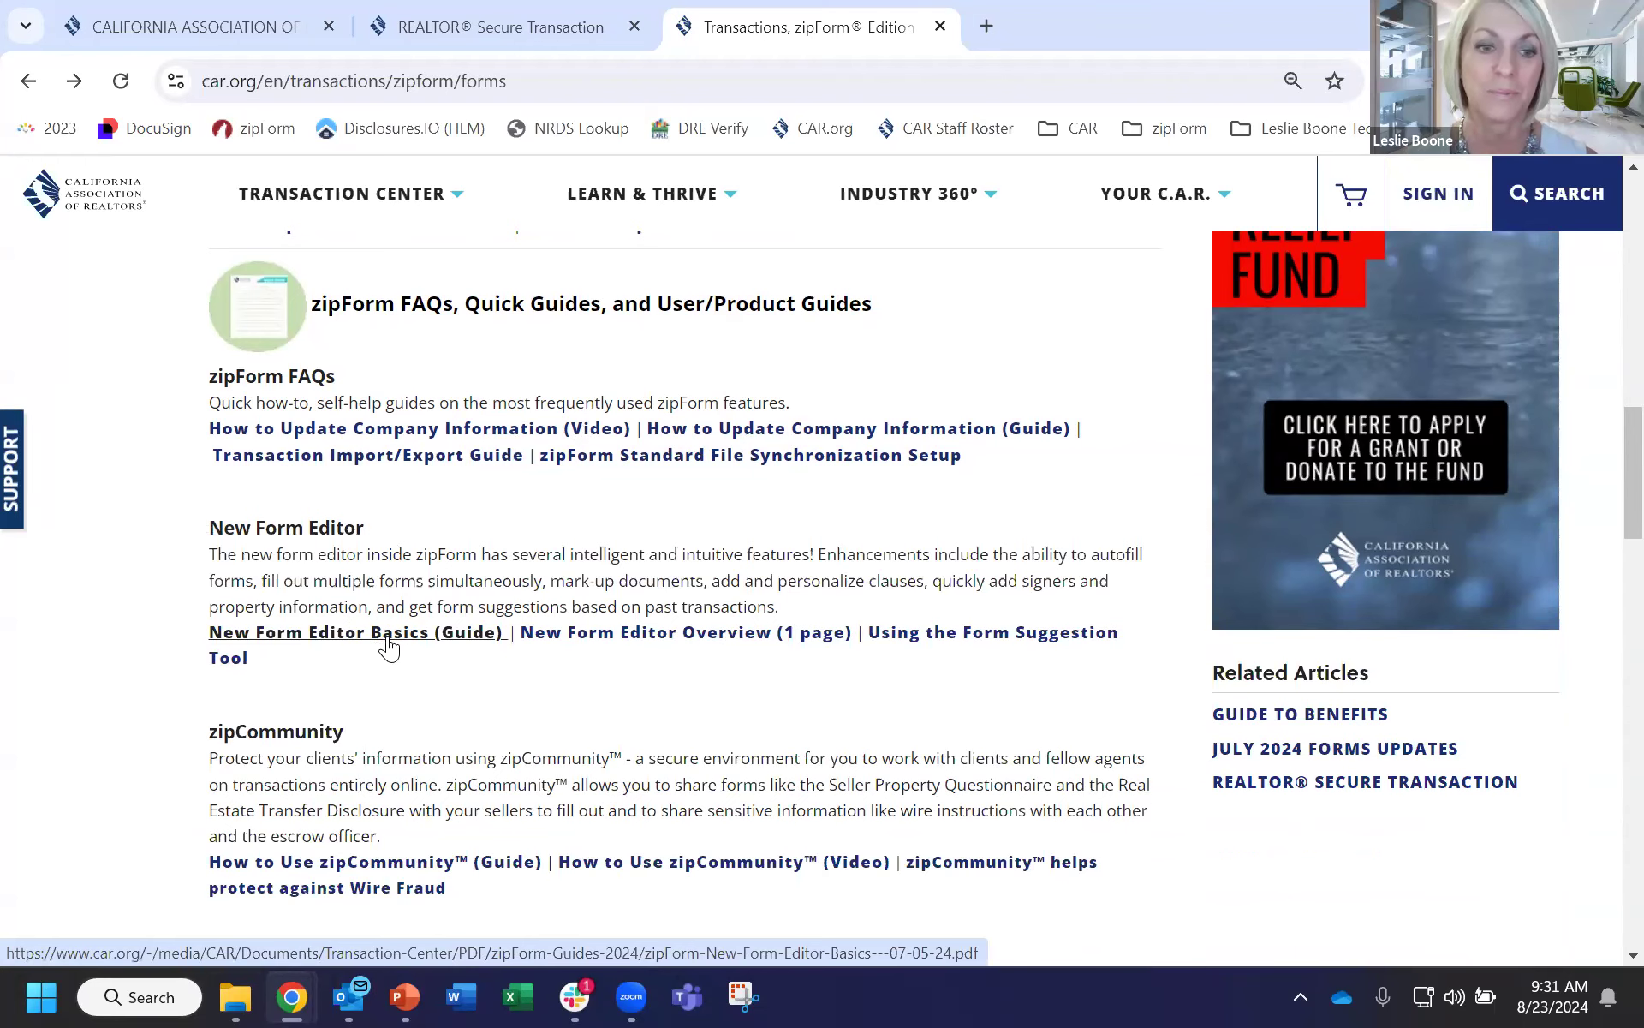
{"action": "scroll", "coordinate": [389, 649], "scroll_direction": "down", "scroll_amount": 2}
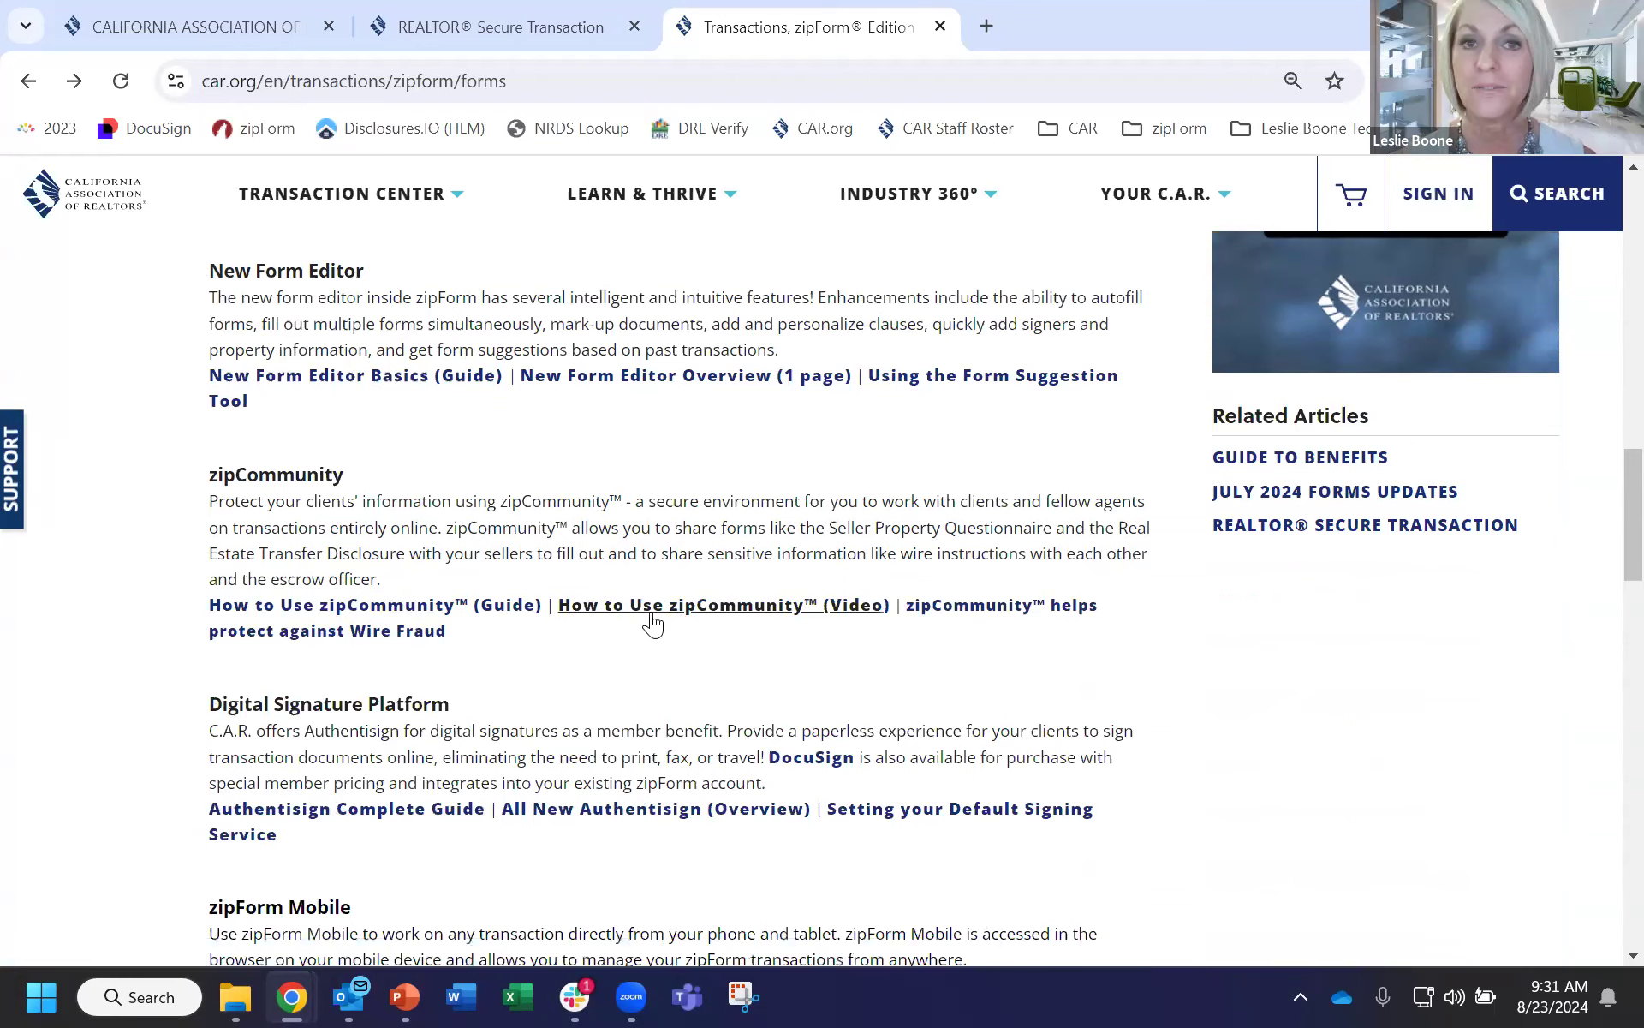
{"action": "scroll", "coordinate": [368, 614], "scroll_direction": "down", "scroll_amount": 2}
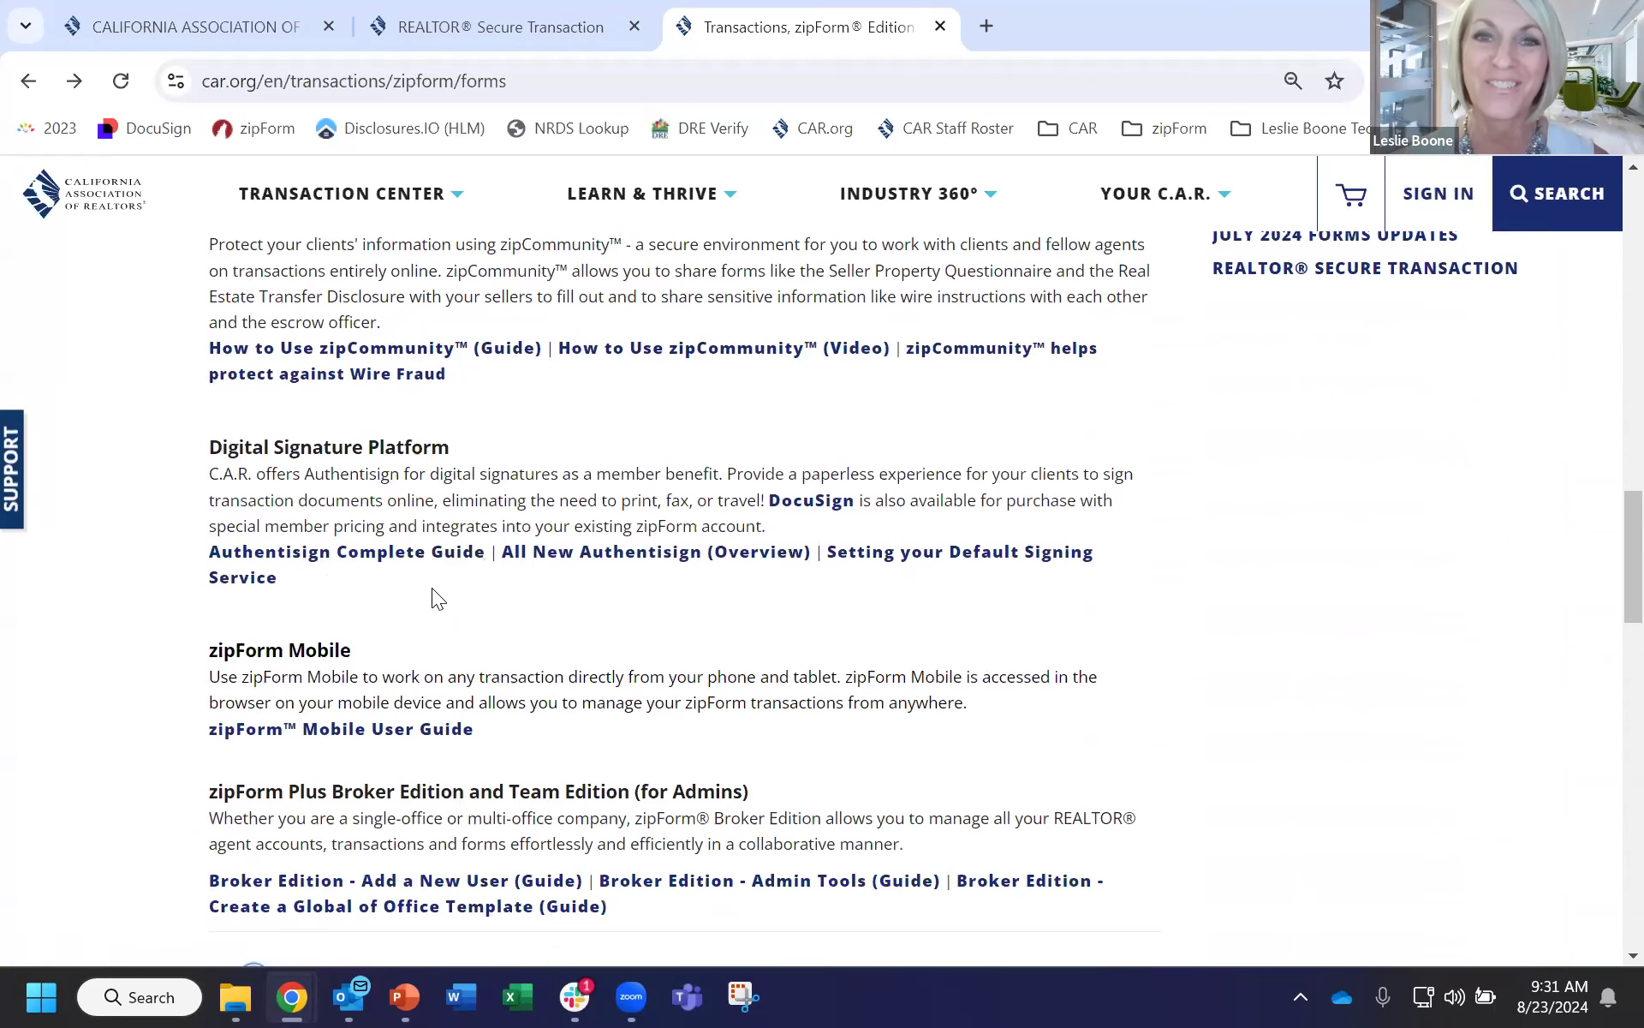
{"action": "scroll", "coordinate": [450, 685], "scroll_direction": "down", "scroll_amount": 1}
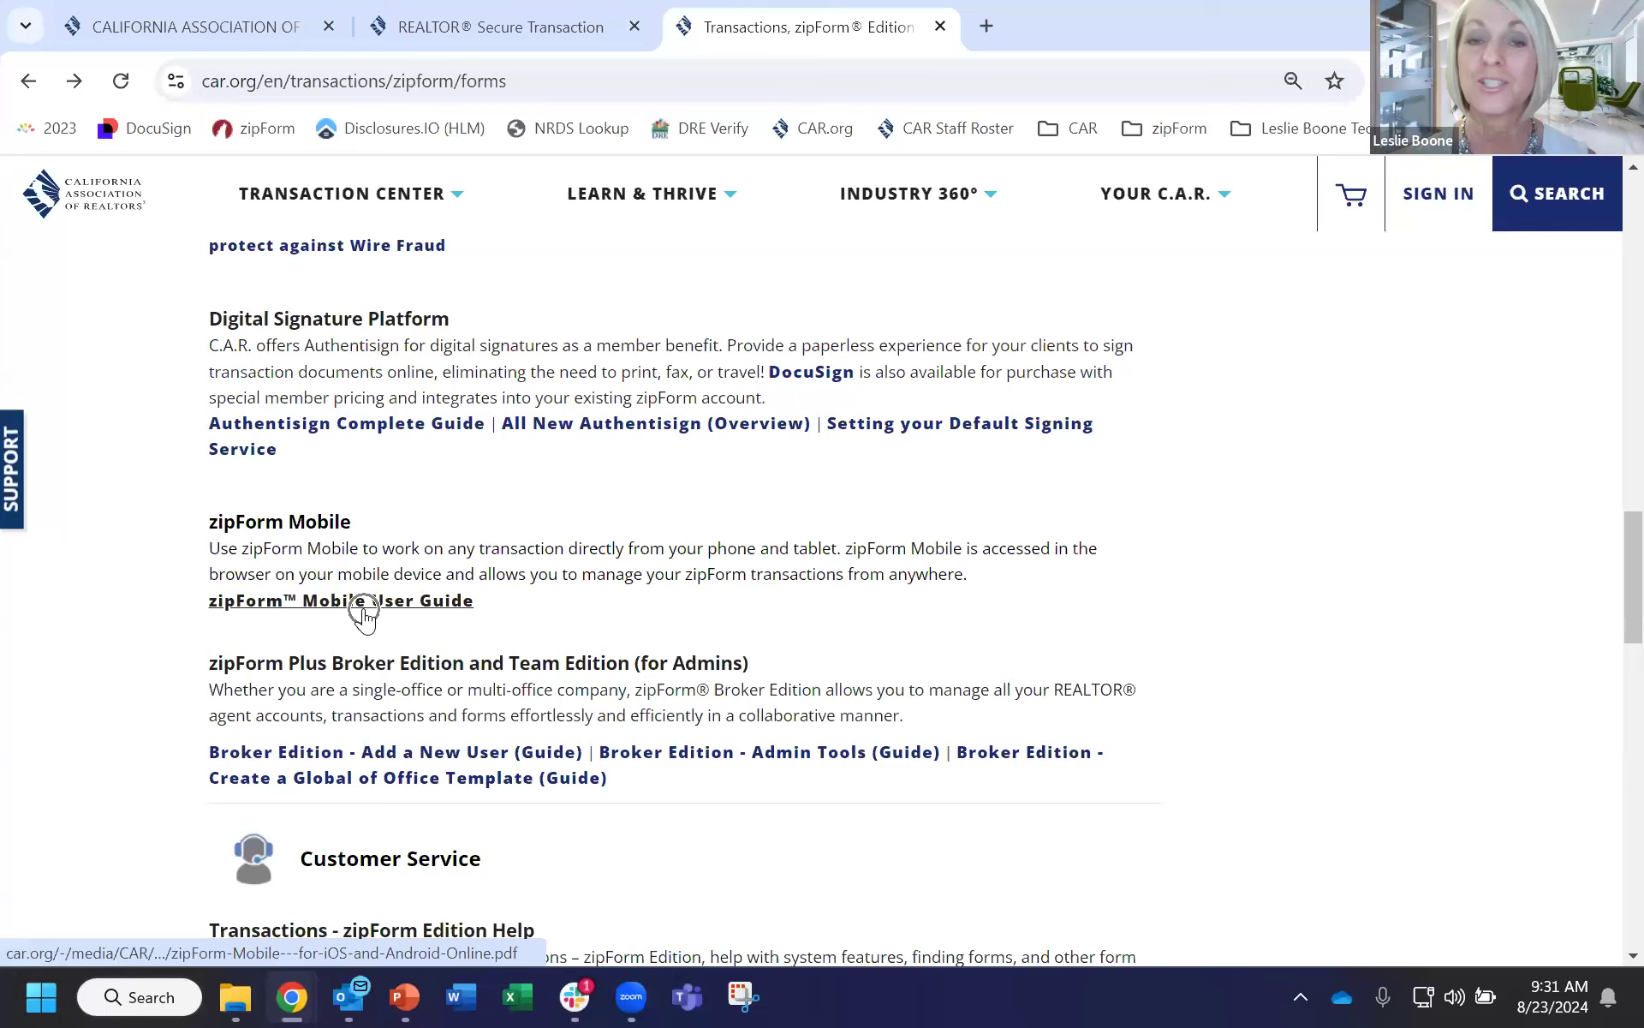
{"action": "left_click", "coordinate": [366, 618]}
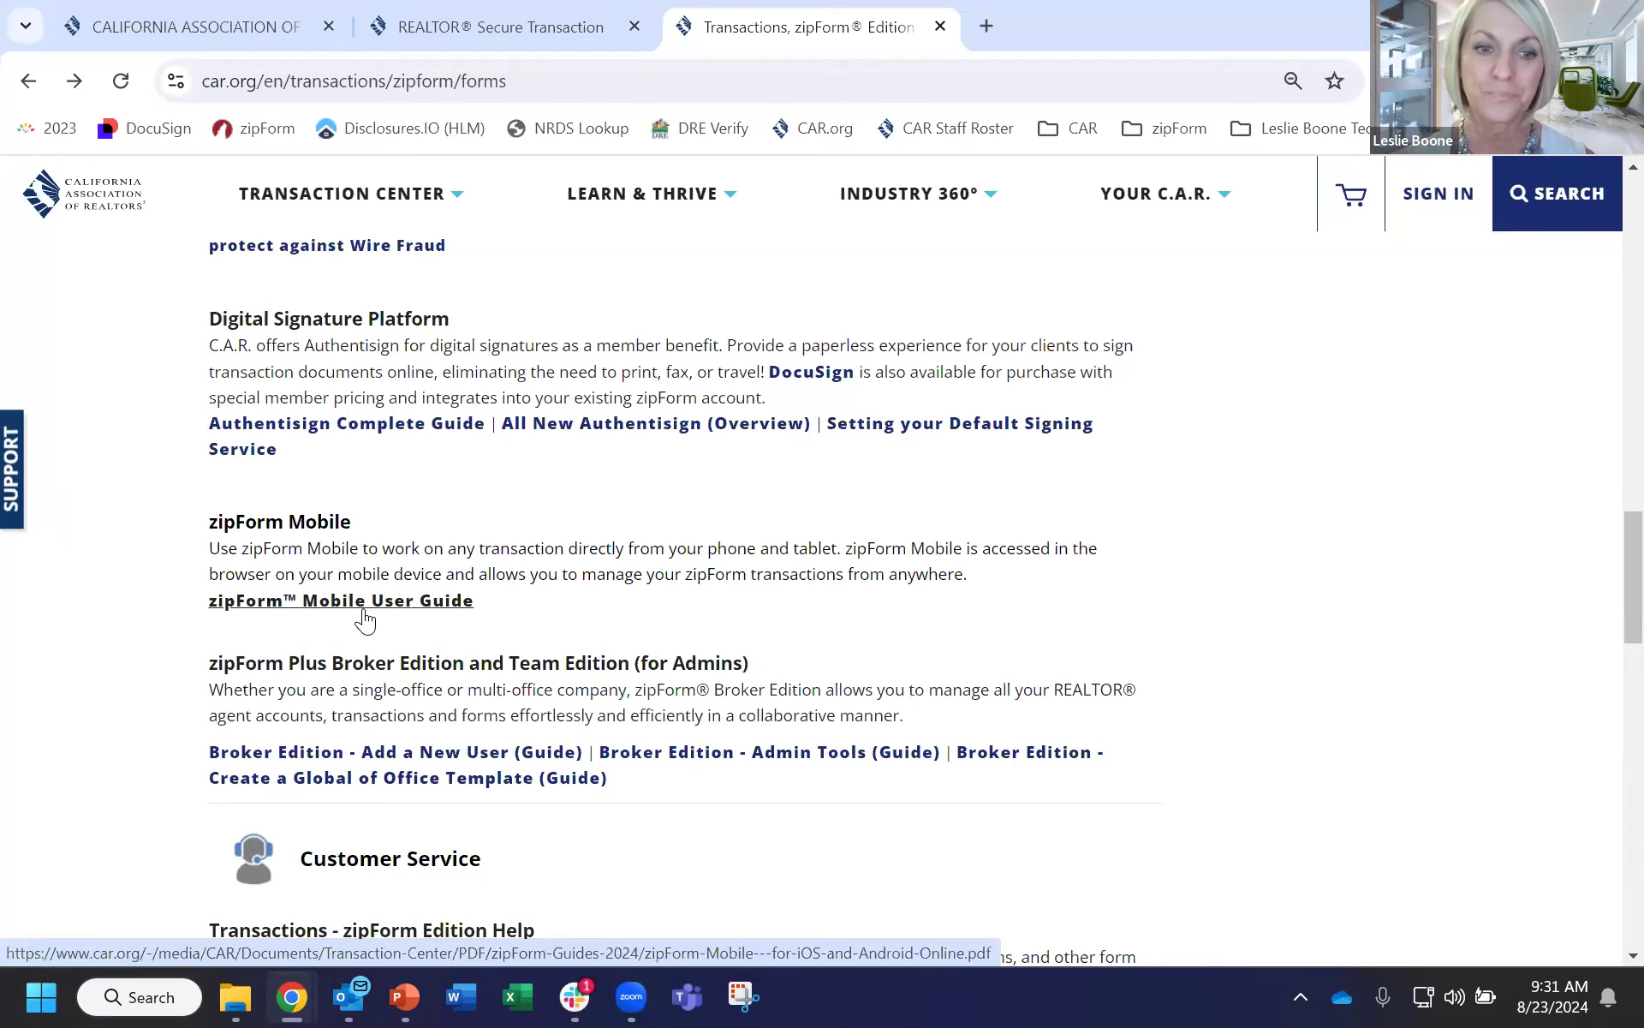
Examine the Customer Service section's contact center, legal advice and after-hours support options.
{"action": "scroll", "coordinate": [366, 618], "scroll_direction": "down", "scroll_amount": 3}
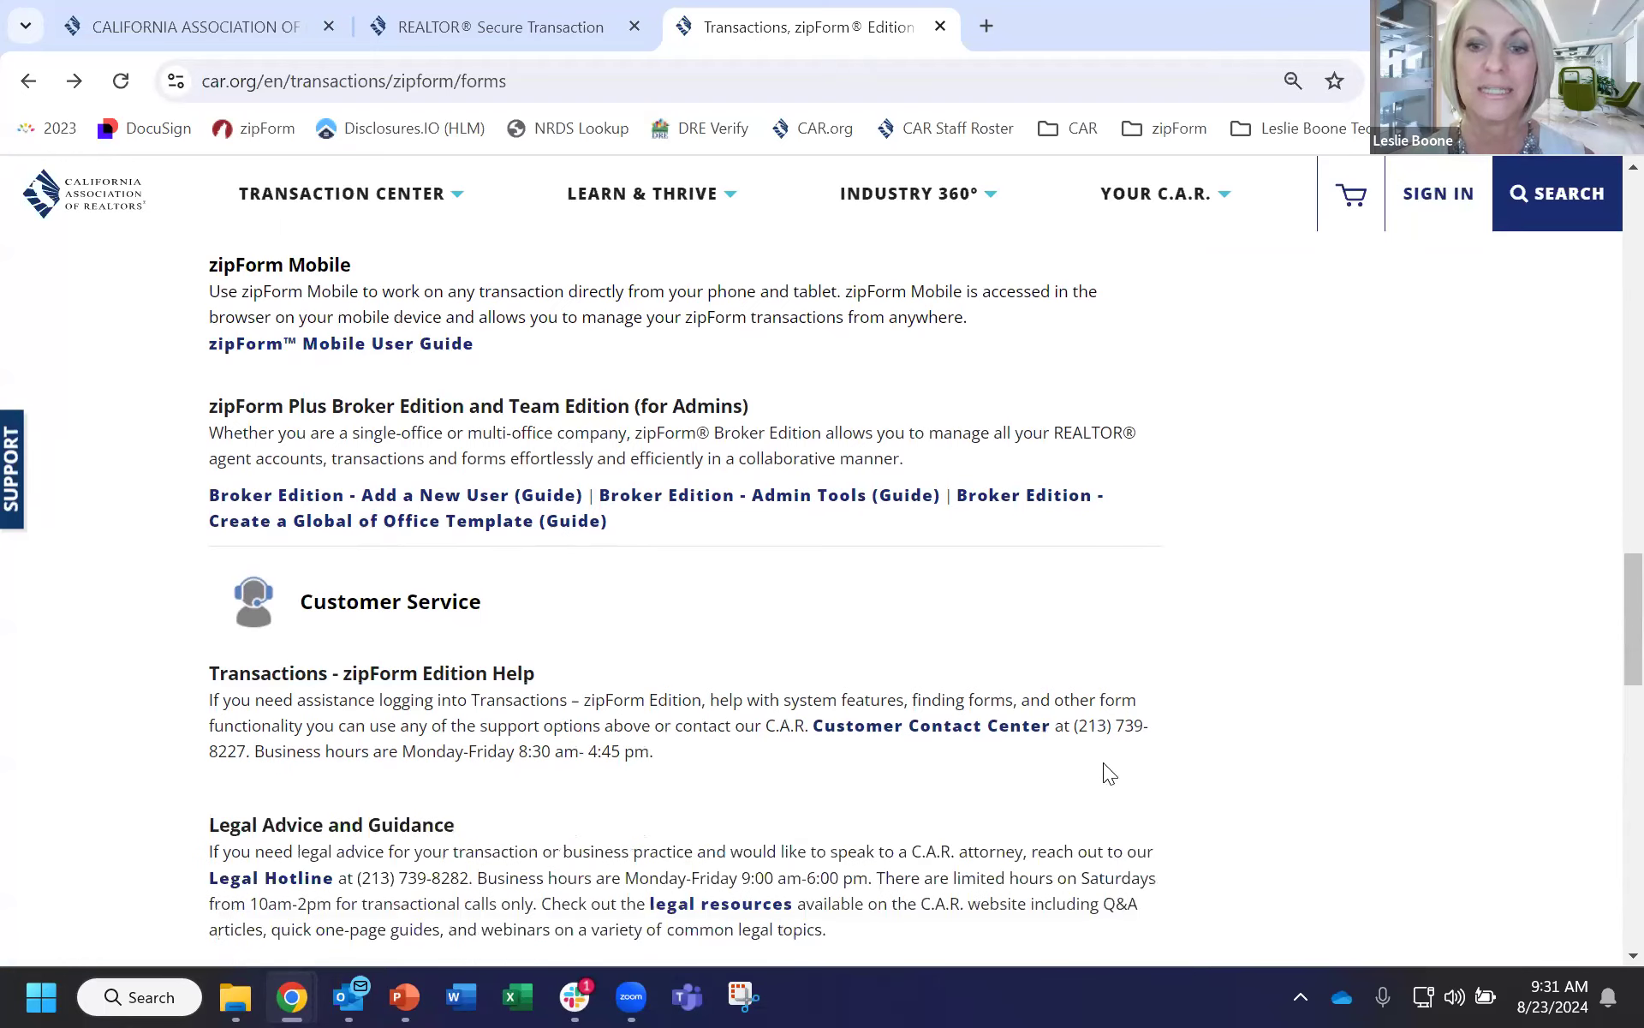
{"action": "left_click", "coordinate": [1145, 733]}
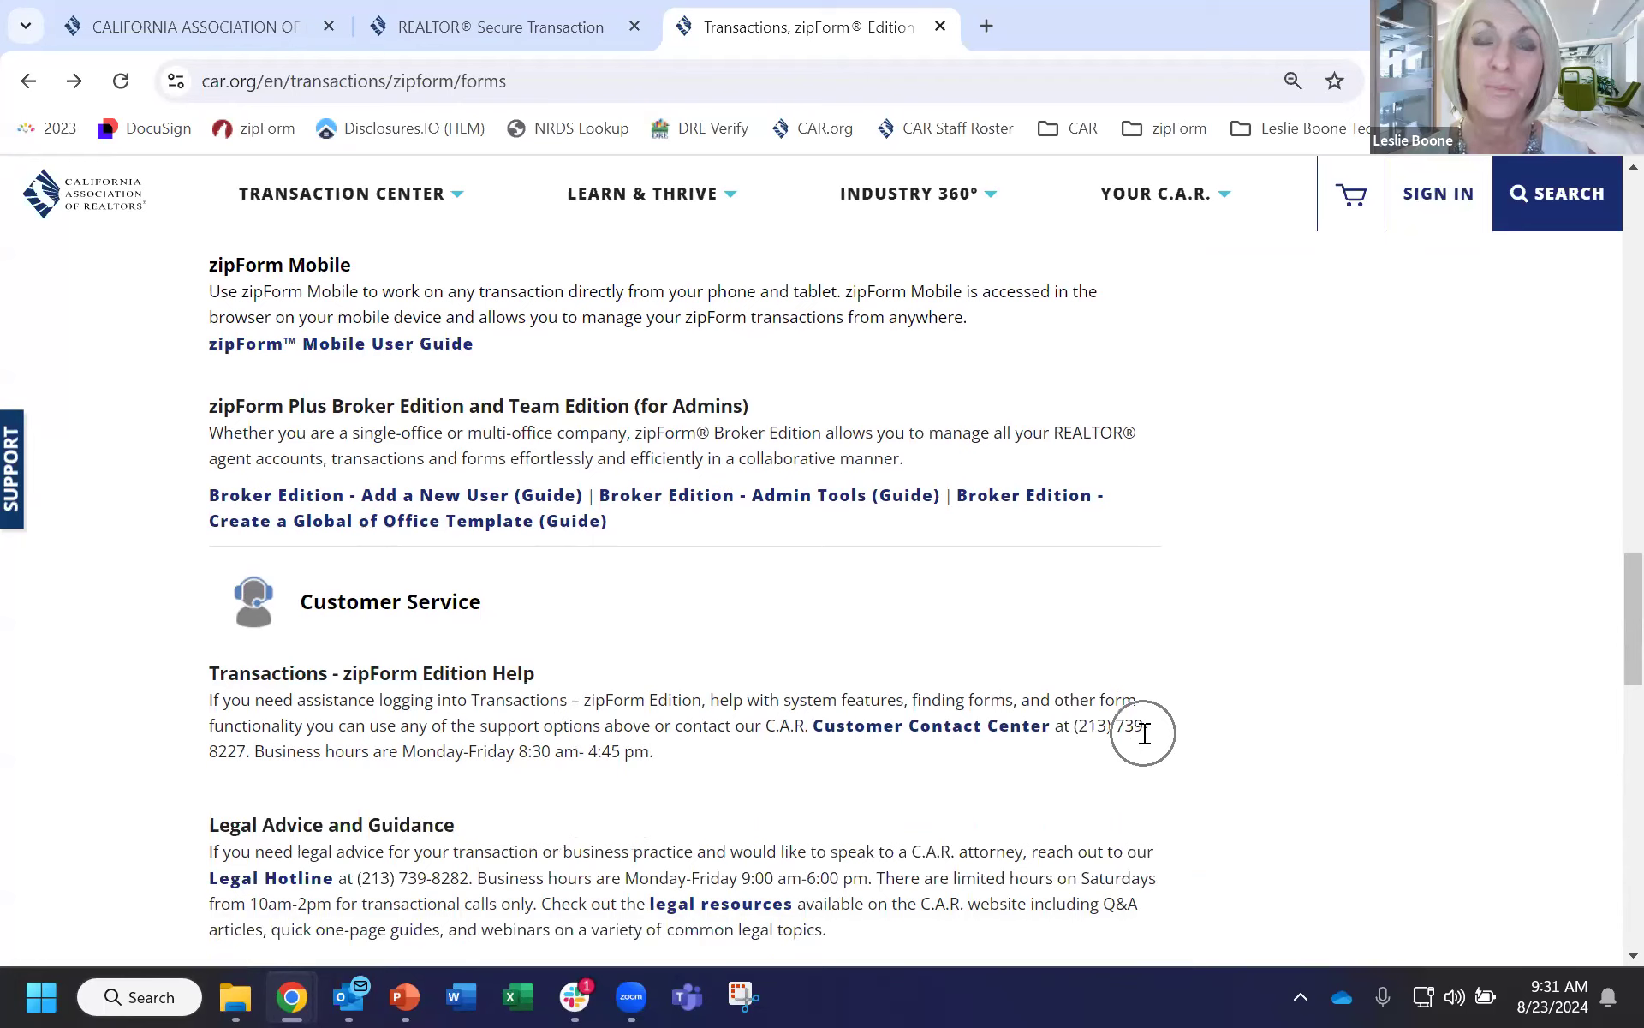
{"action": "left_click", "coordinate": [1146, 733]}
{"action": "left_click", "coordinate": [1145, 734]}
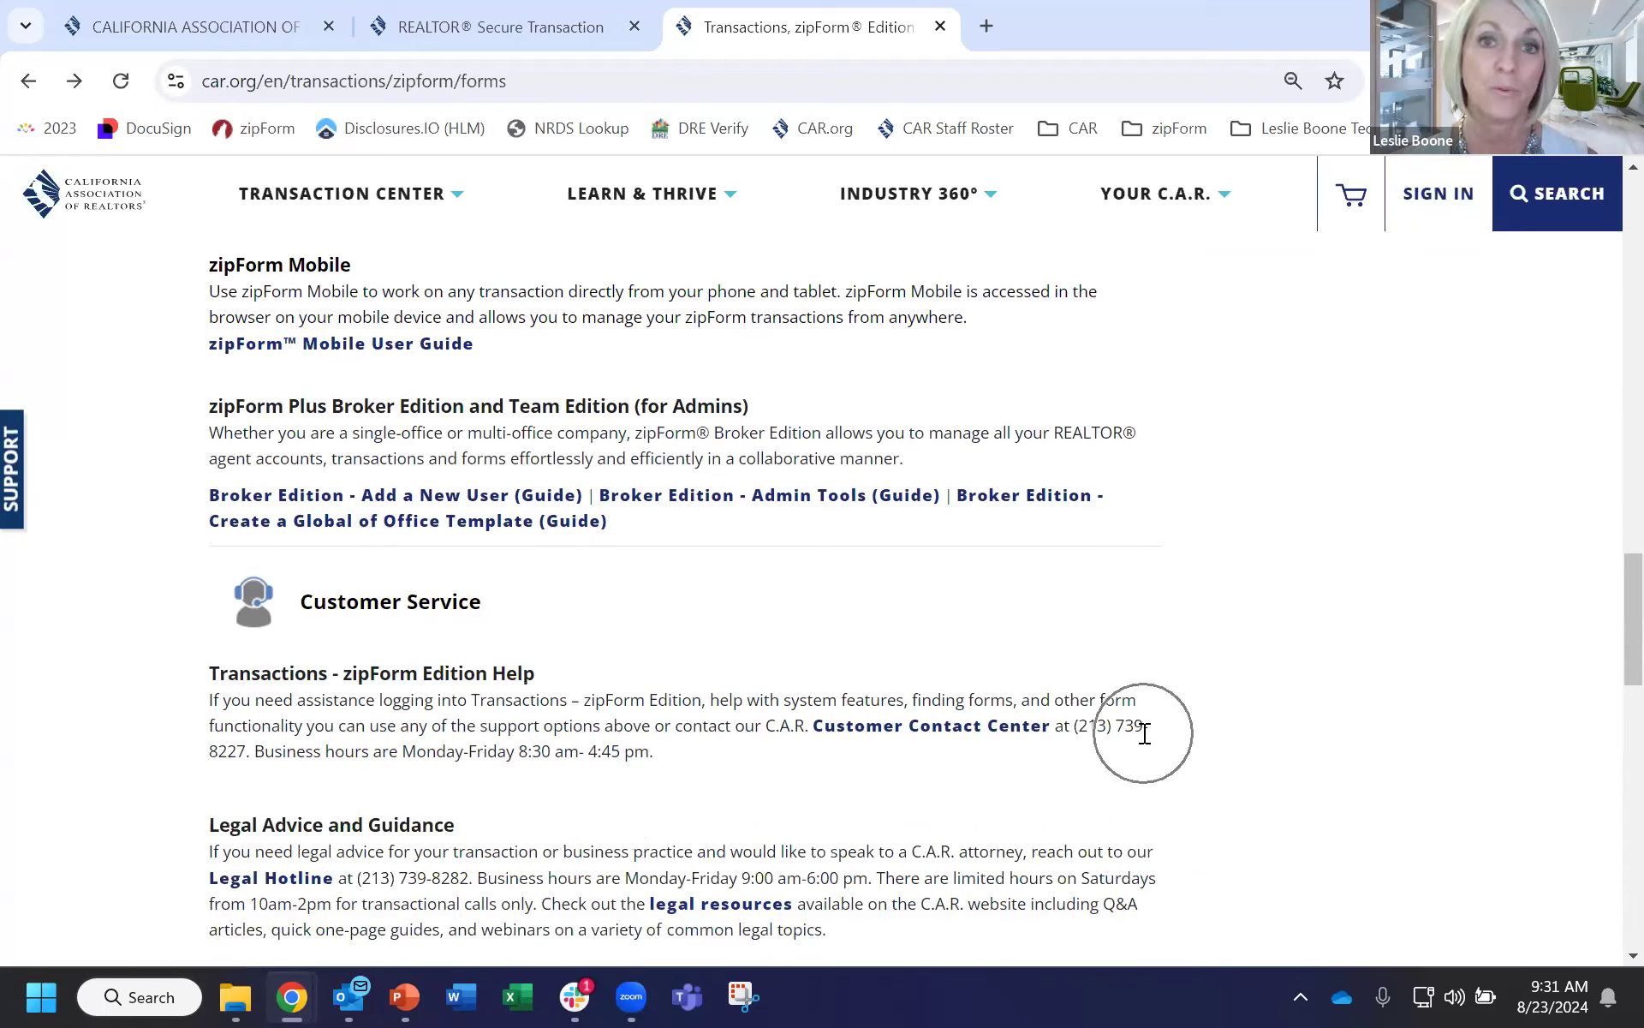
{"action": "left_click", "coordinate": [1152, 733]}
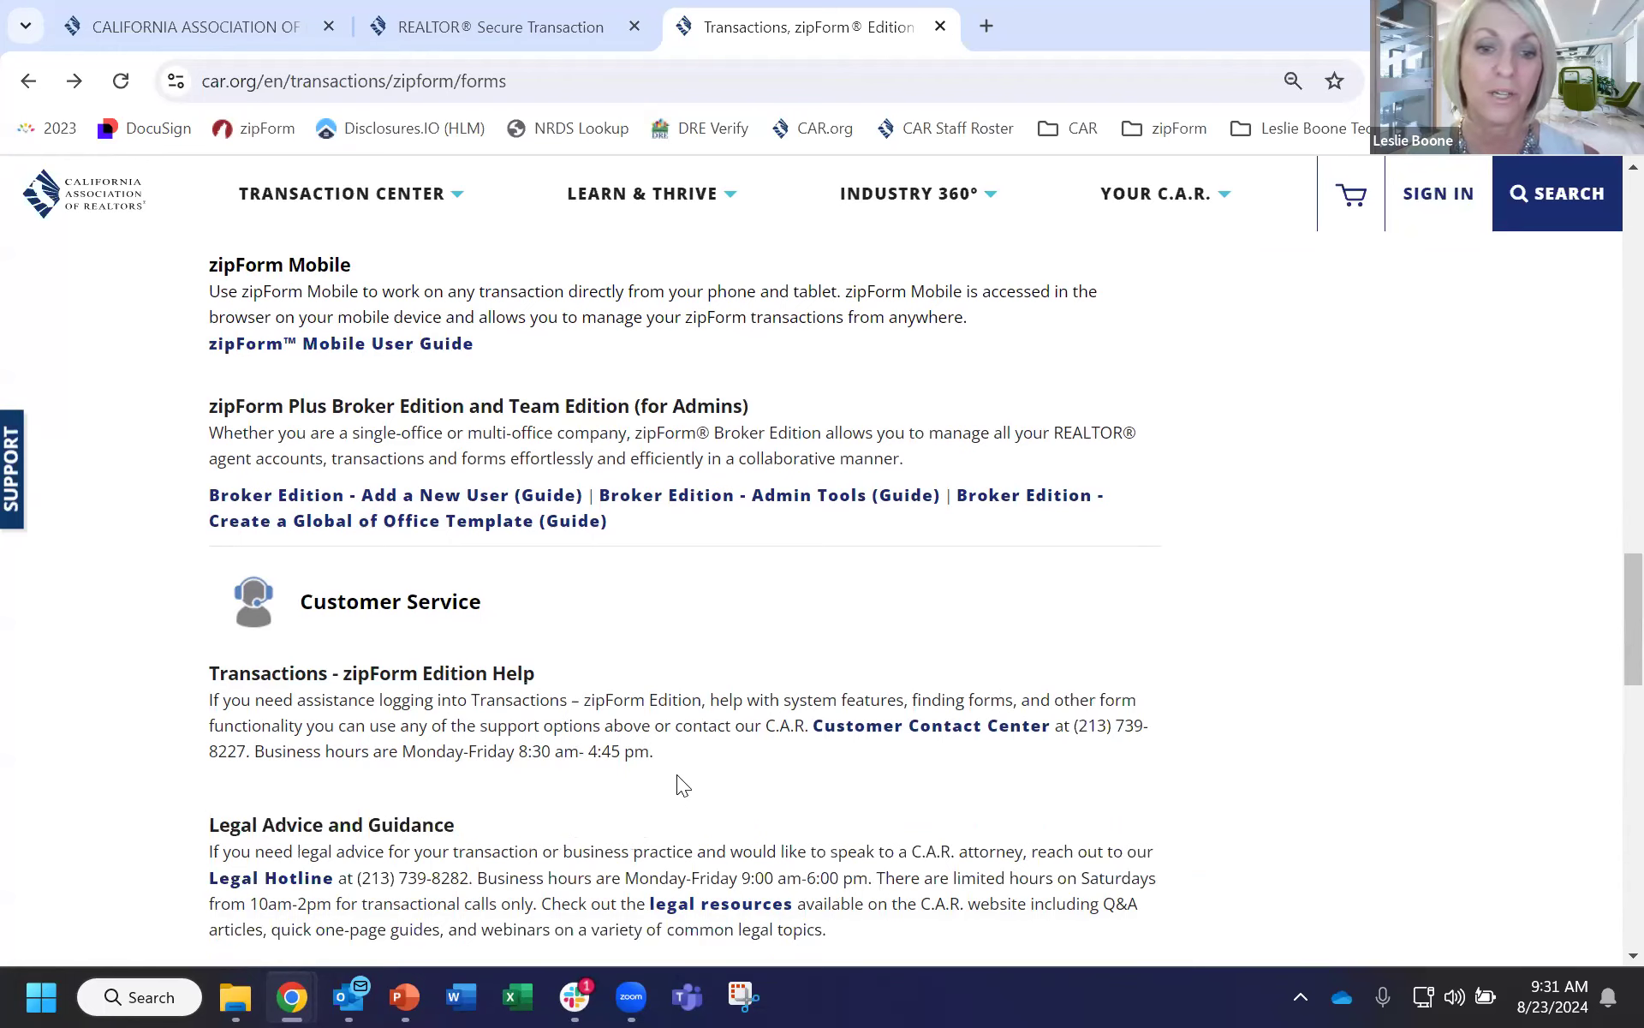
{"action": "scroll", "coordinate": [659, 765], "scroll_direction": "down", "scroll_amount": 2}
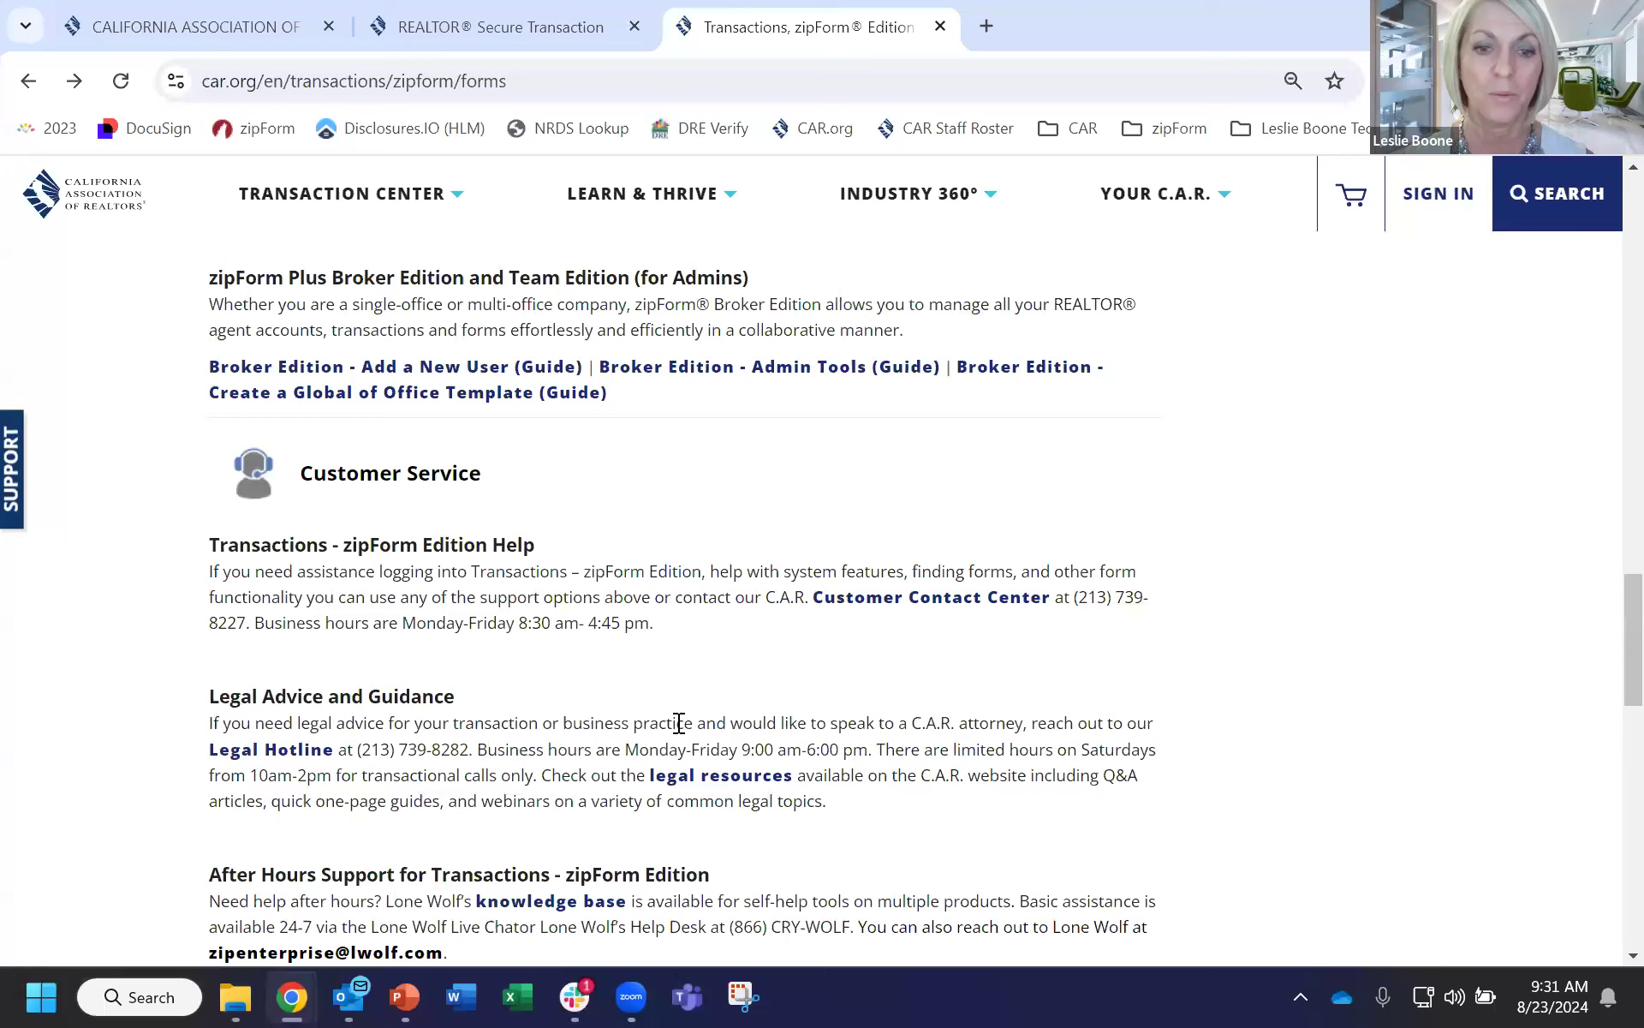
{"action": "scroll", "coordinate": [505, 642], "scroll_direction": "down", "scroll_amount": 1}
{"action": "left_click", "coordinate": [457, 626]}
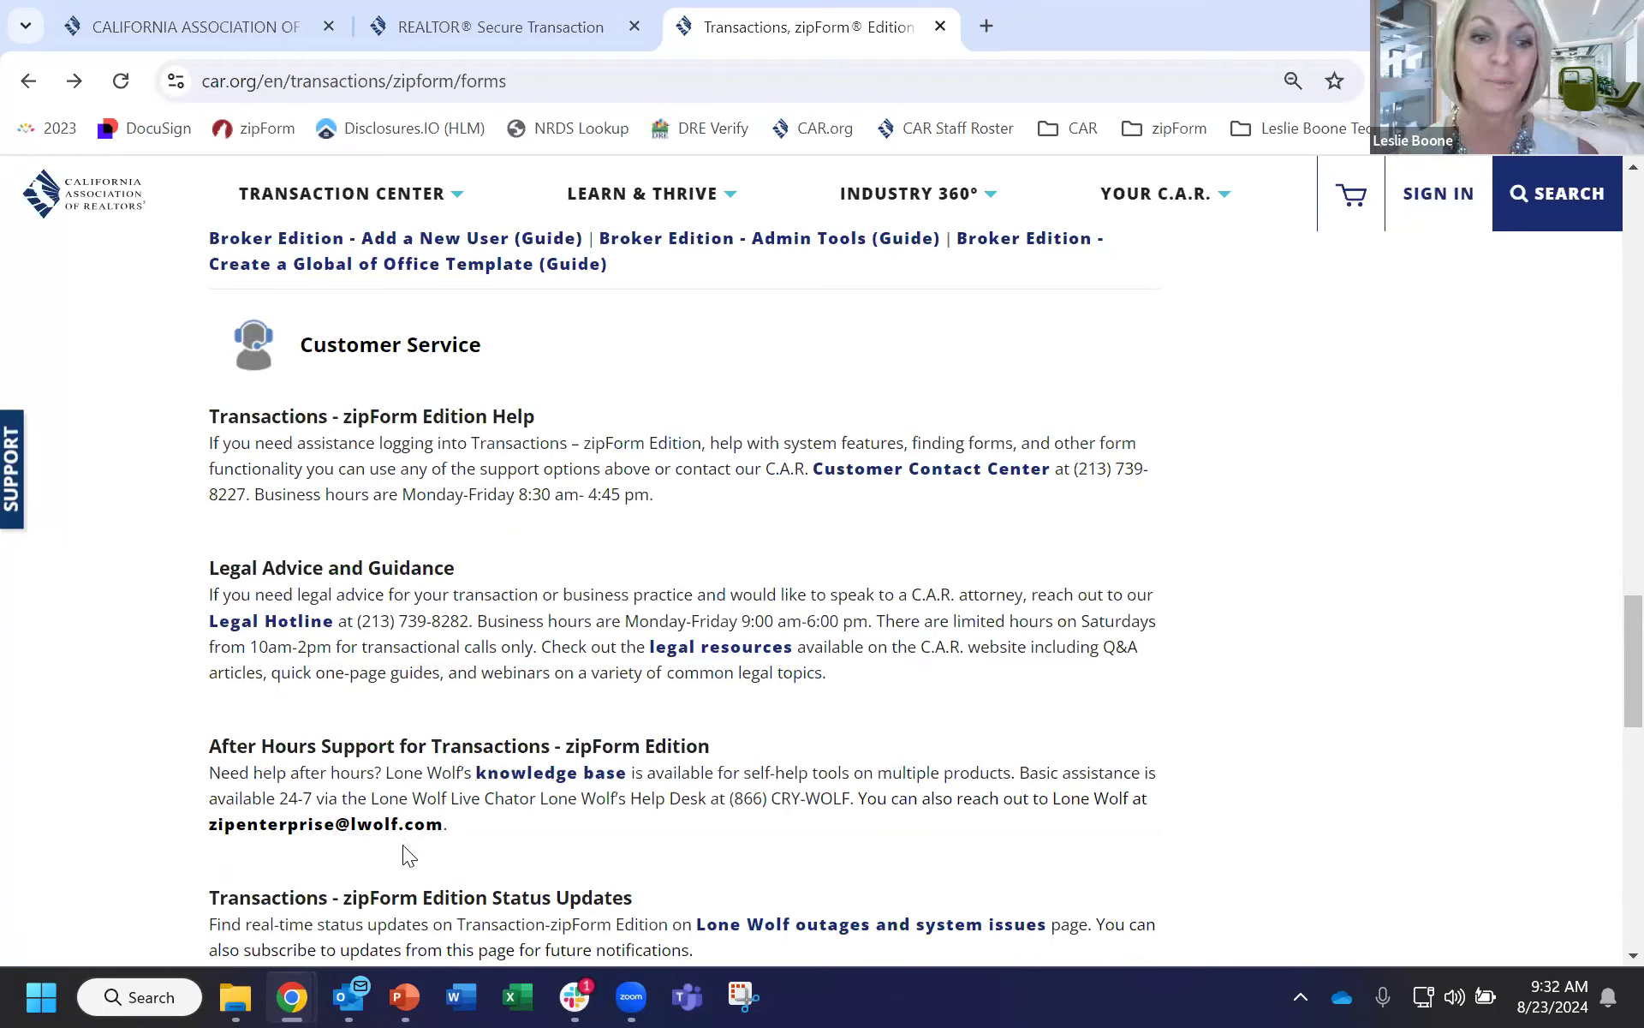
{"action": "left_click", "coordinate": [540, 786]}
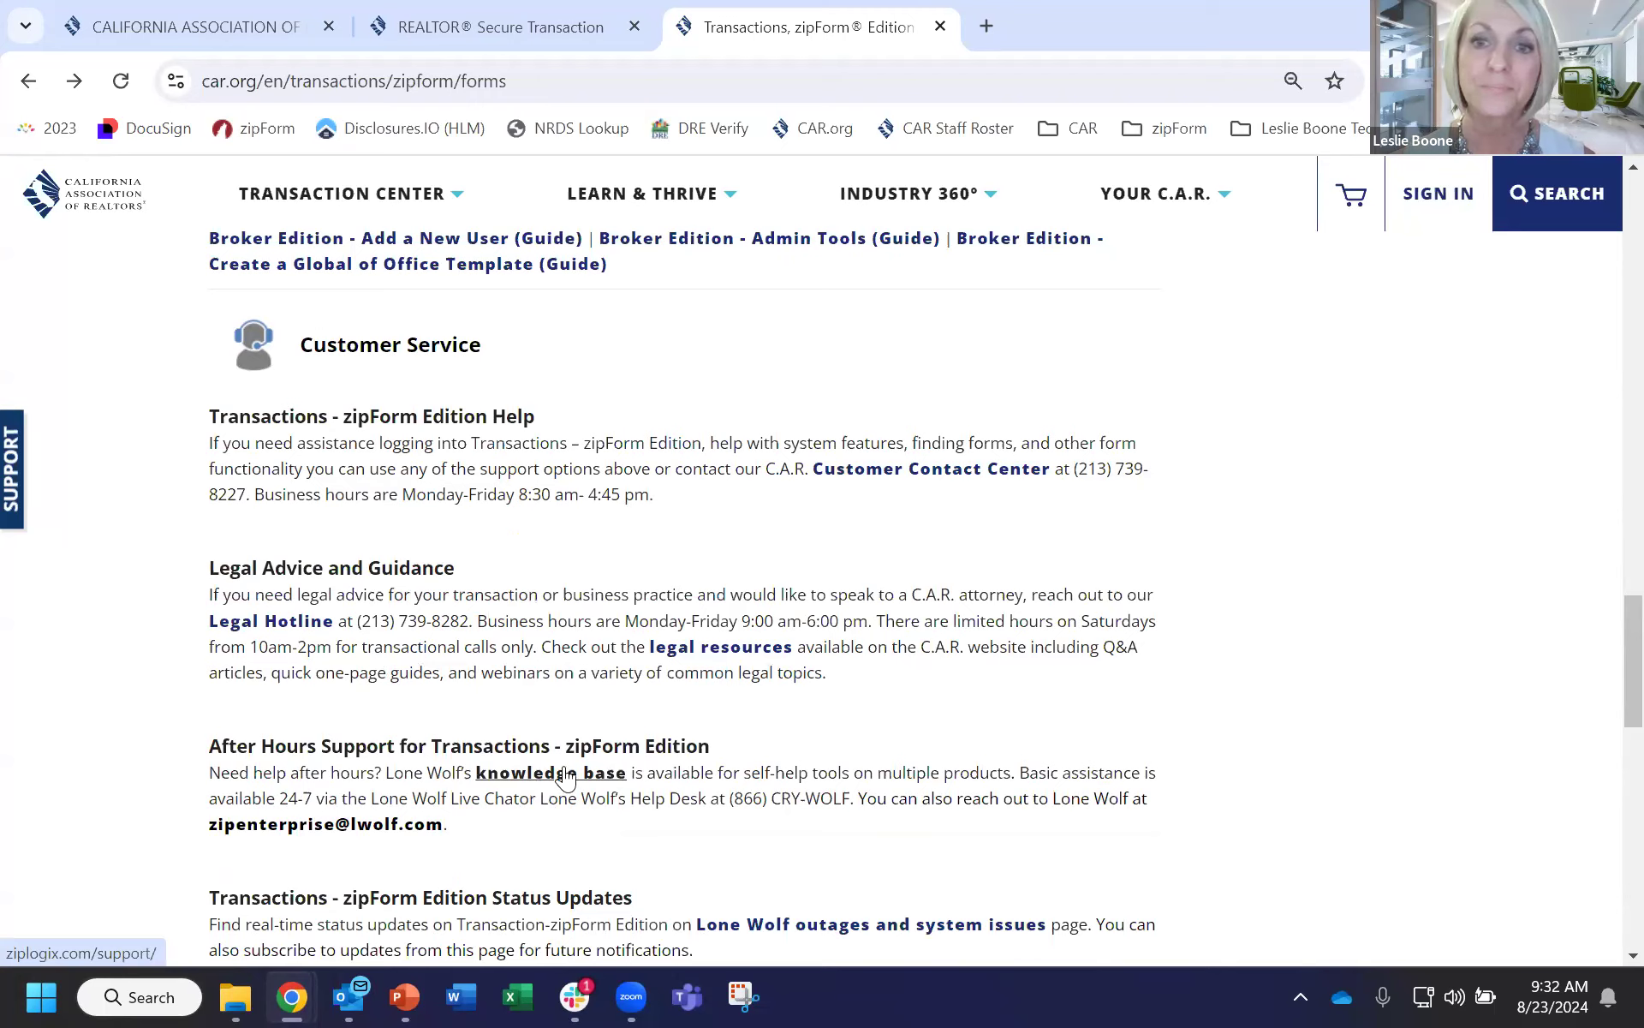
{"action": "scroll", "coordinate": [570, 692], "scroll_direction": "up", "scroll_amount": 1}
{"action": "scroll", "coordinate": [569, 692], "scroll_direction": "up", "scroll_amount": 20}
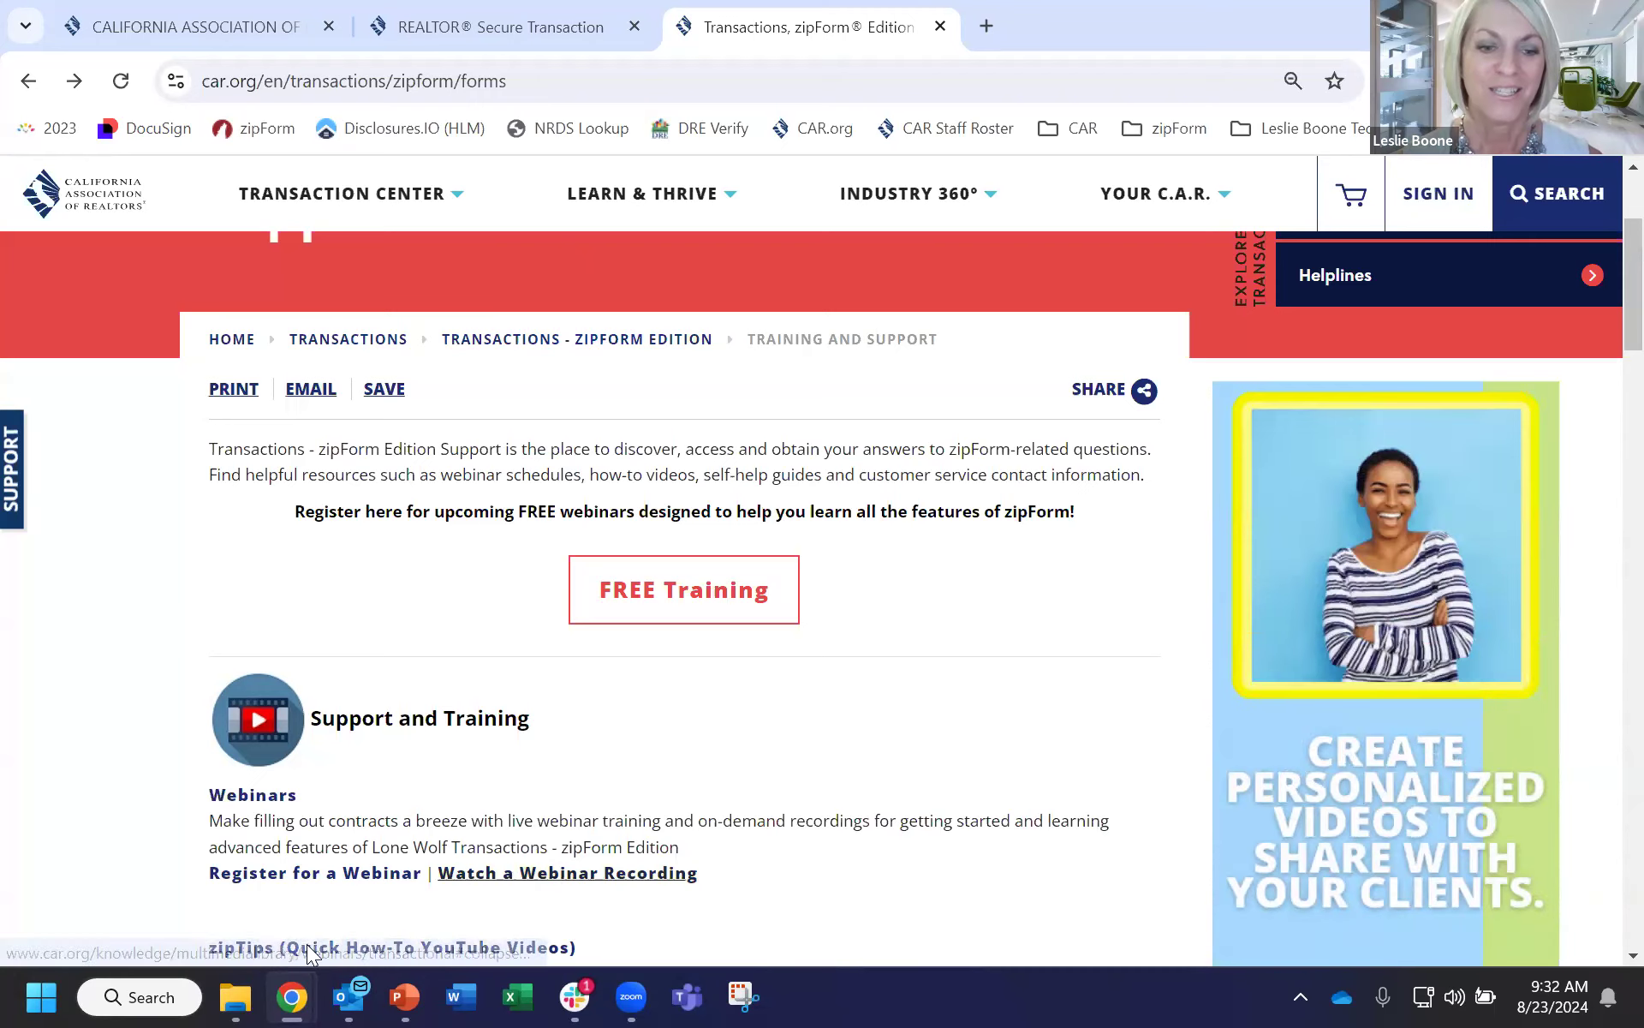
Switch to the zipForm Edition Transactions window and open the Tulare purchase transaction from the transaction list.
{"action": "mouse_move", "coordinate": [291, 996]}
{"action": "left_click", "coordinate": [571, 894]}
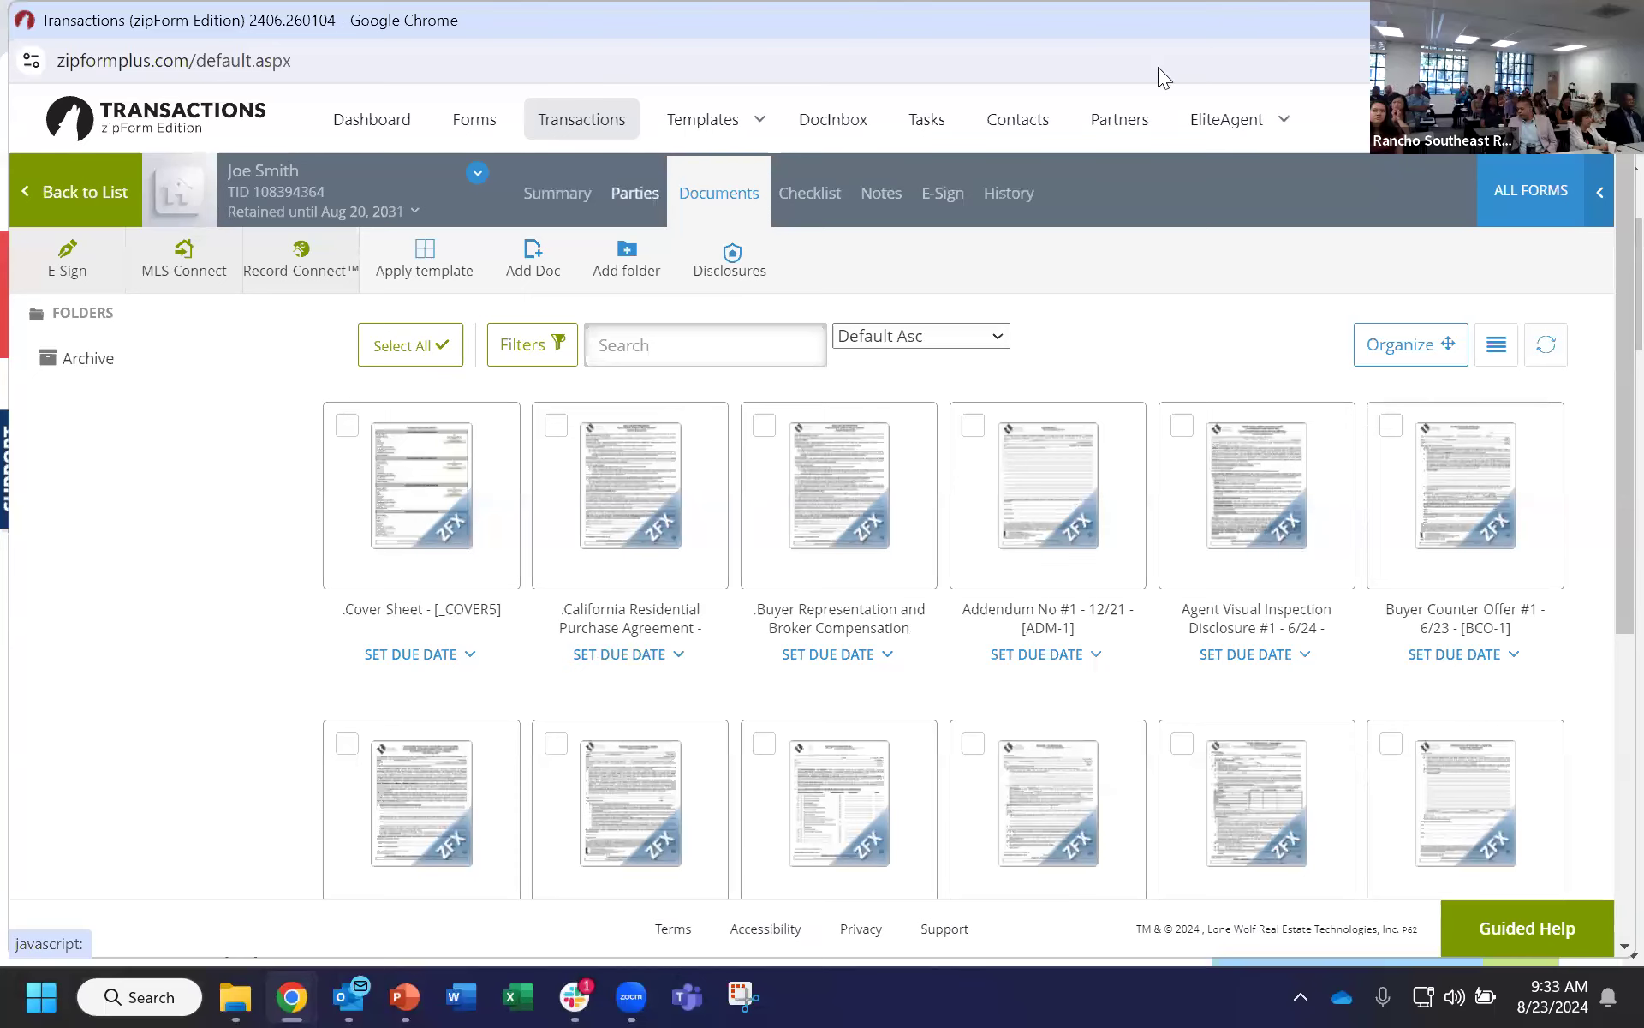
{"action": "left_click", "coordinate": [78, 199]}
{"action": "left_click", "coordinate": [1007, 514]}
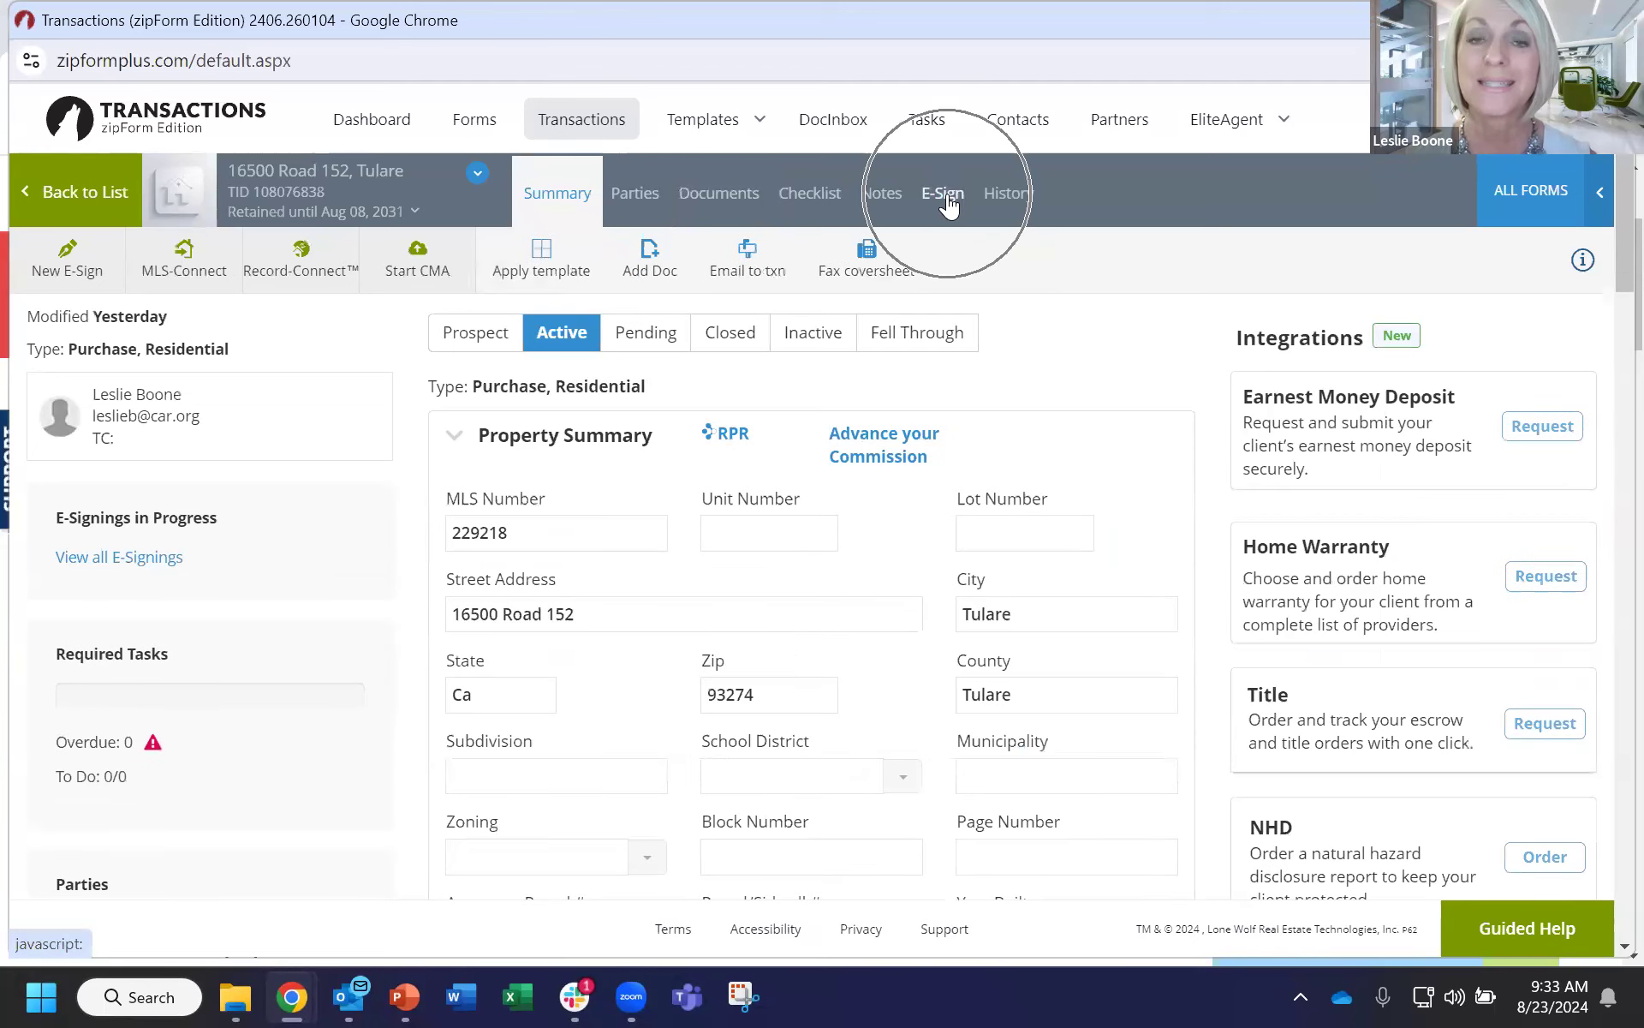
View the E-Sign section of the Tulare transaction.
{"action": "left_click", "coordinate": [943, 194]}
{"action": "left_click", "coordinate": [943, 194]}
{"action": "left_click", "coordinate": [946, 197]}
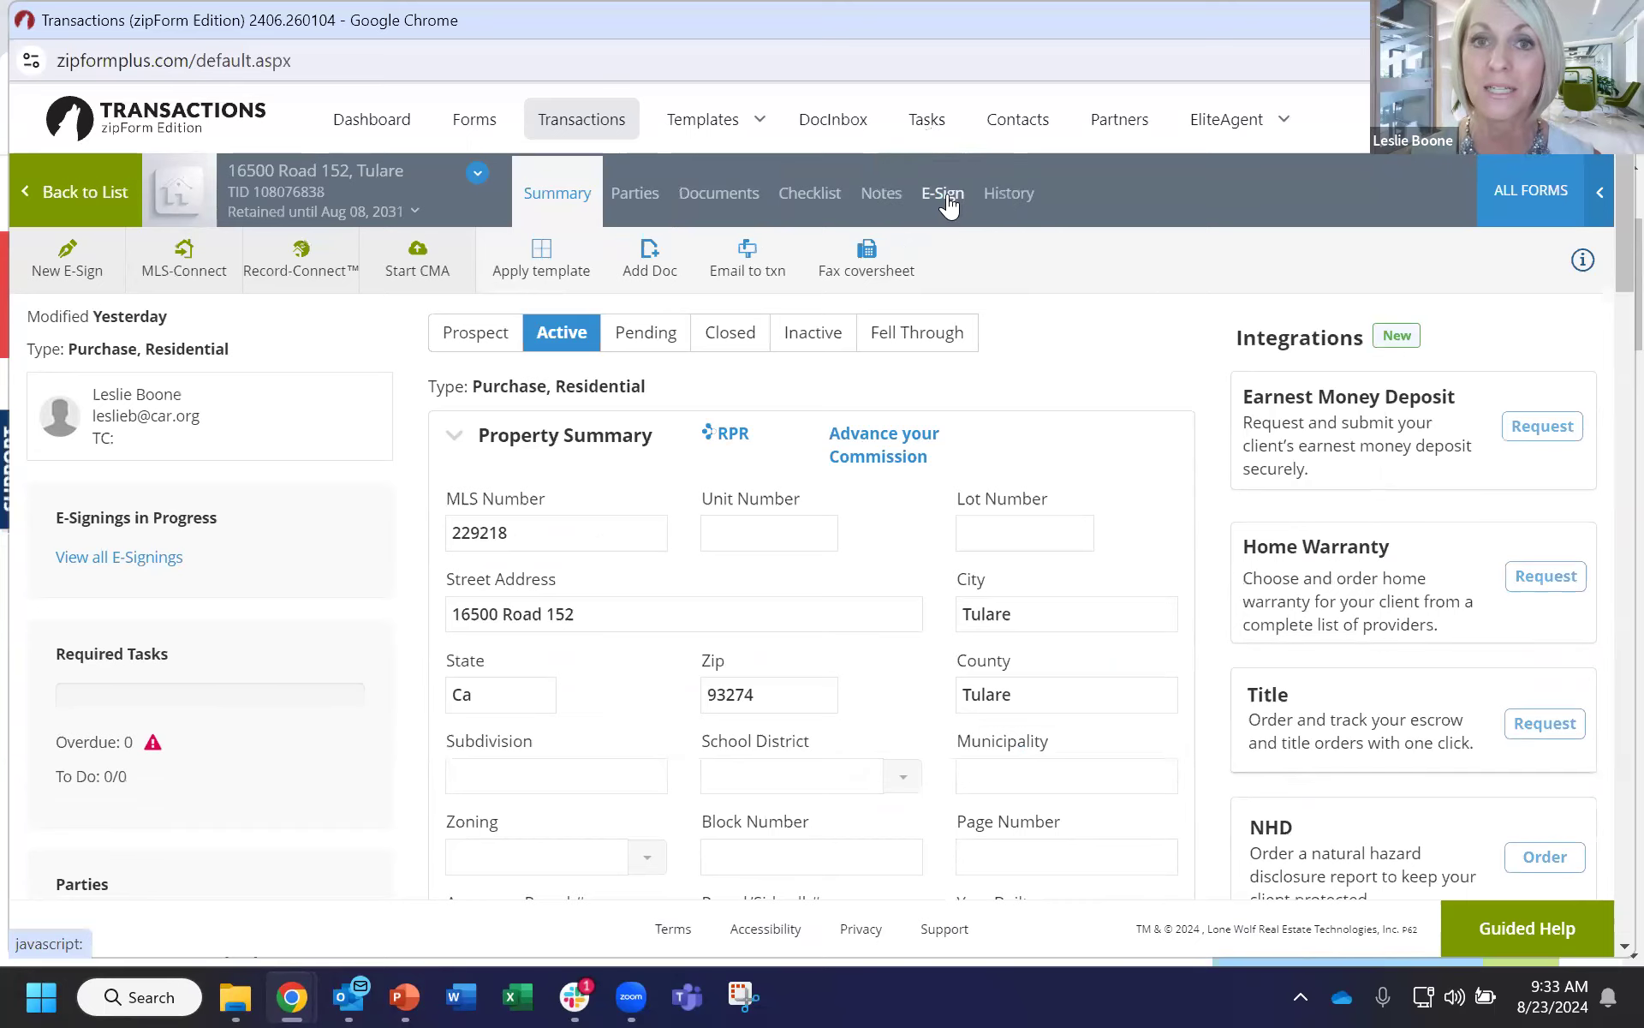
{"action": "left_click", "coordinate": [946, 197]}
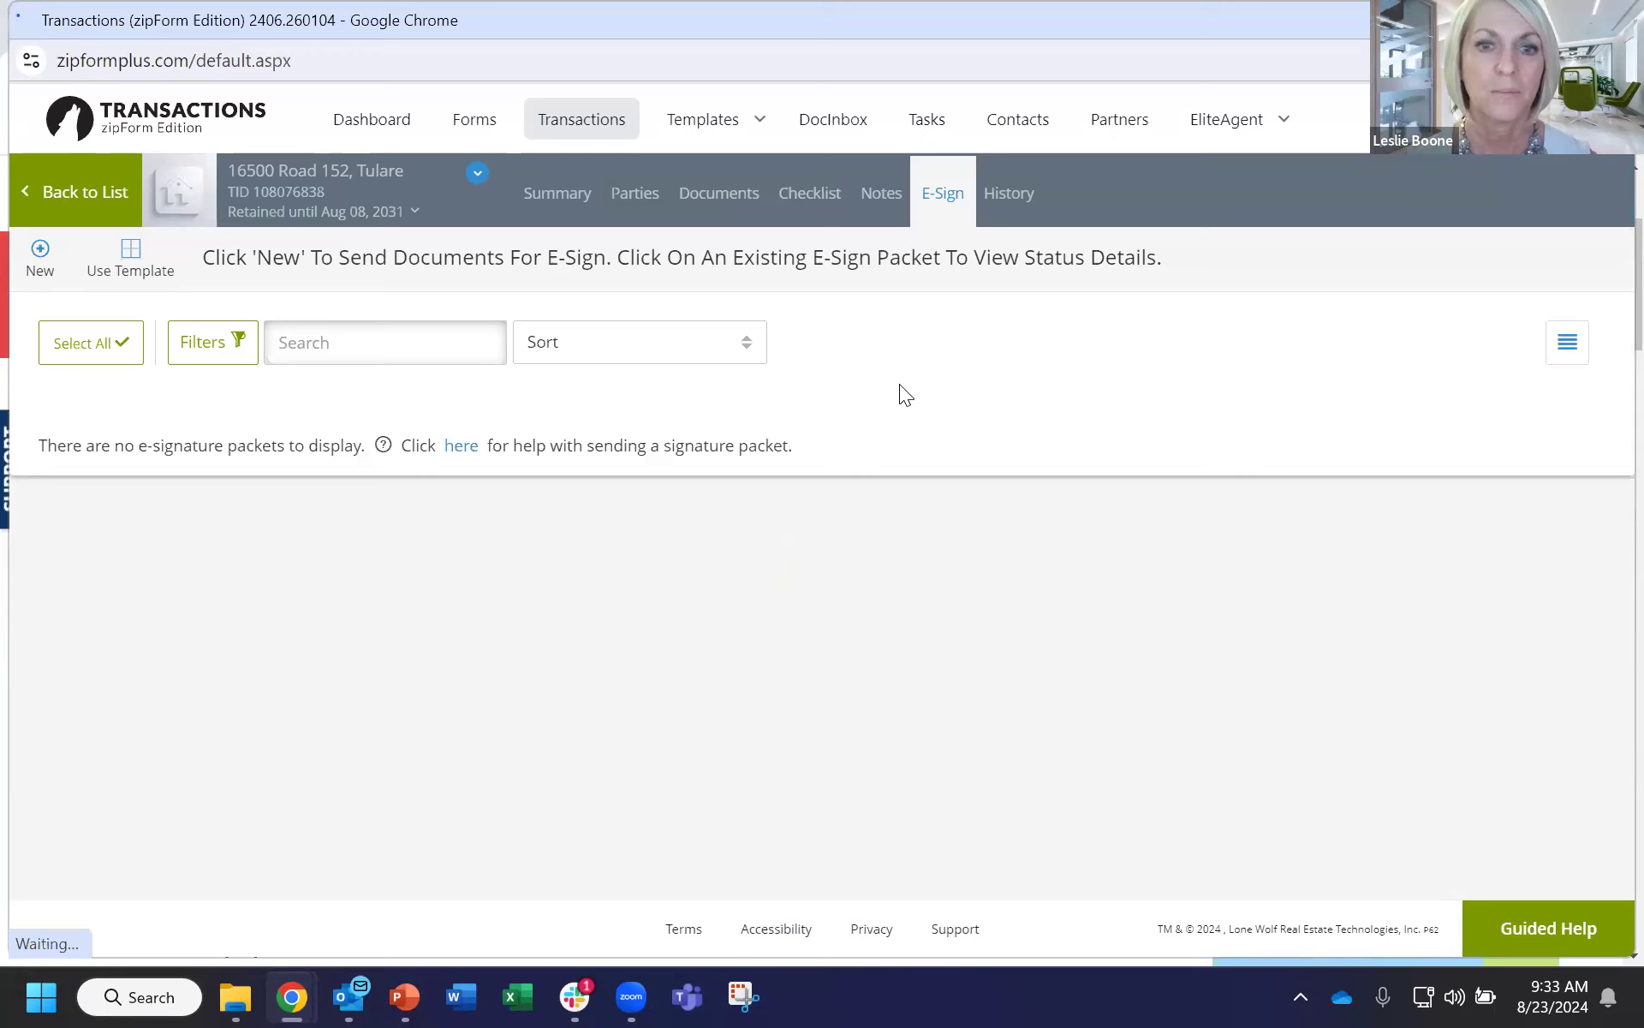
Open the Visalia purchase transaction from the transaction list and review its DocuSign and Authentisign e-sign packets.
{"action": "left_click", "coordinate": [77, 190]}
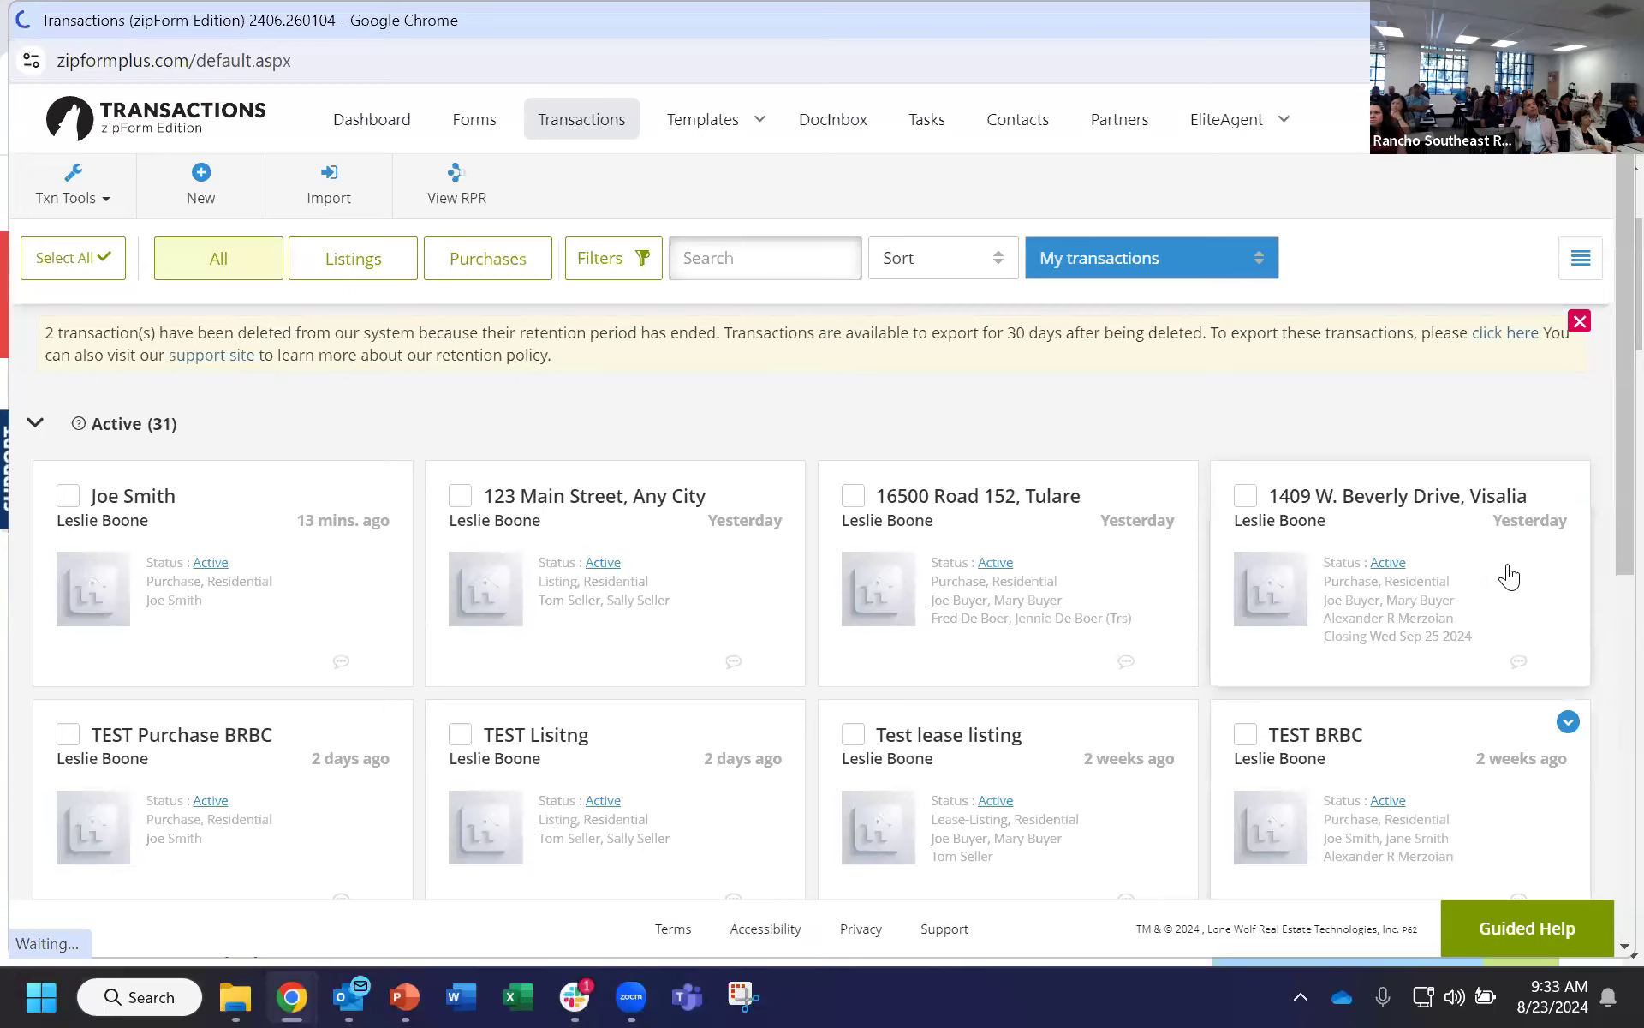
{"action": "left_click", "coordinate": [1454, 587]}
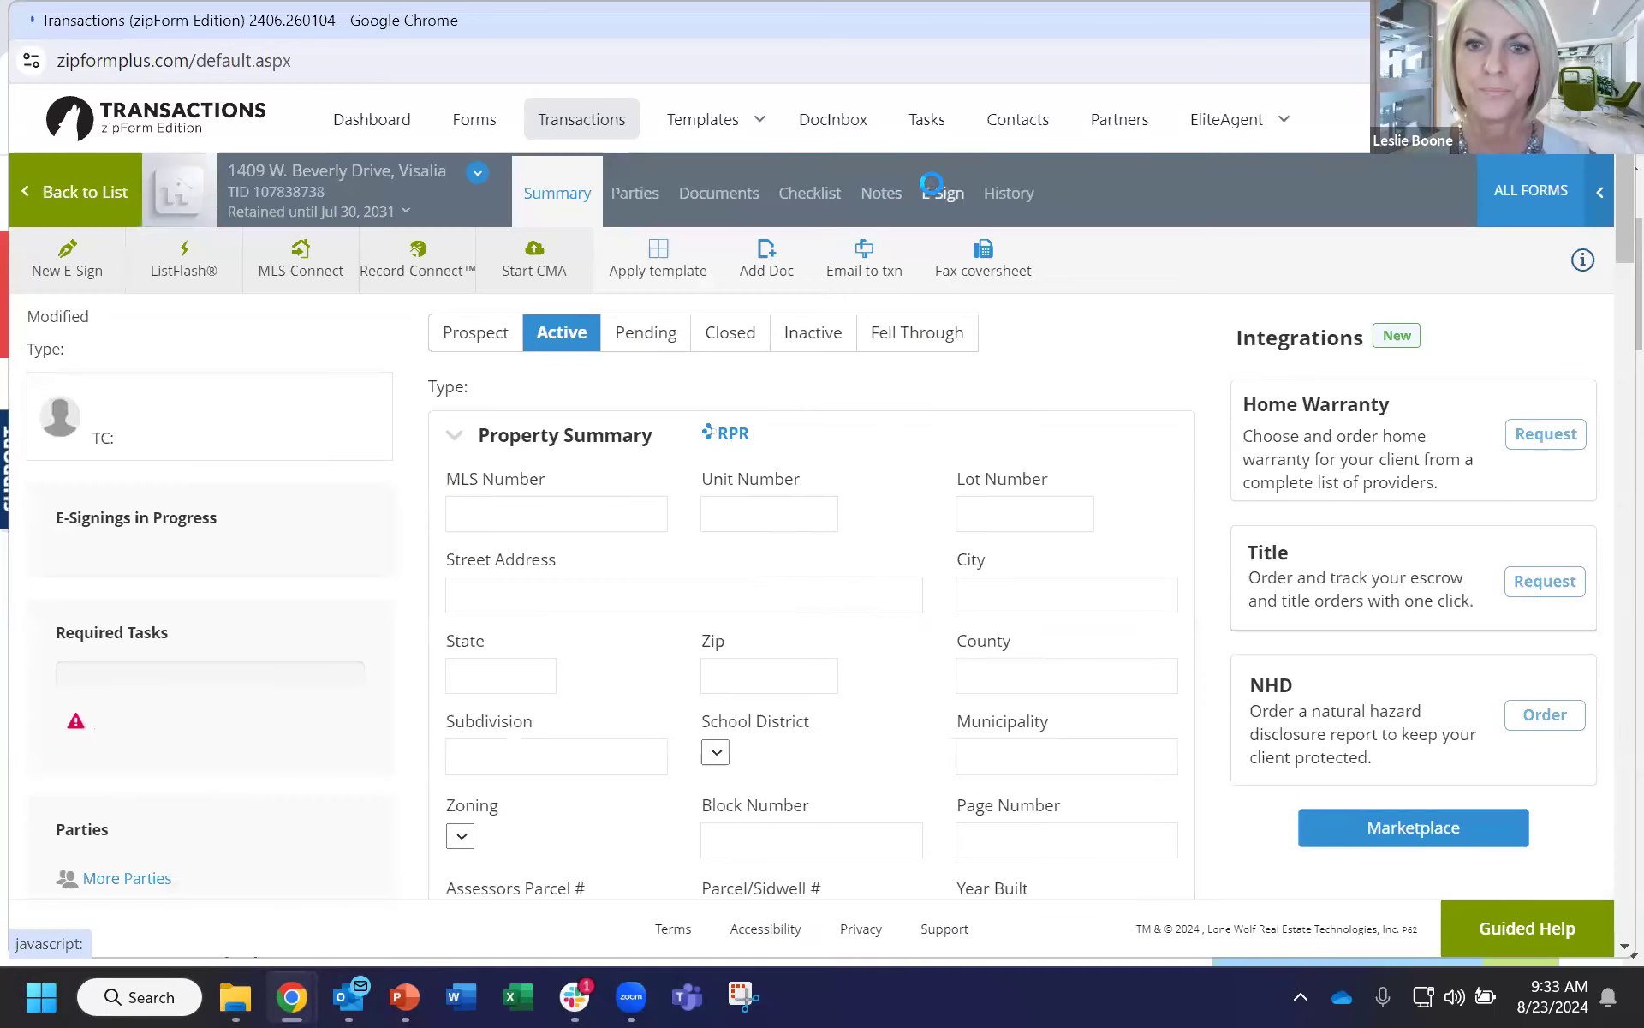
{"action": "left_click", "coordinate": [938, 197]}
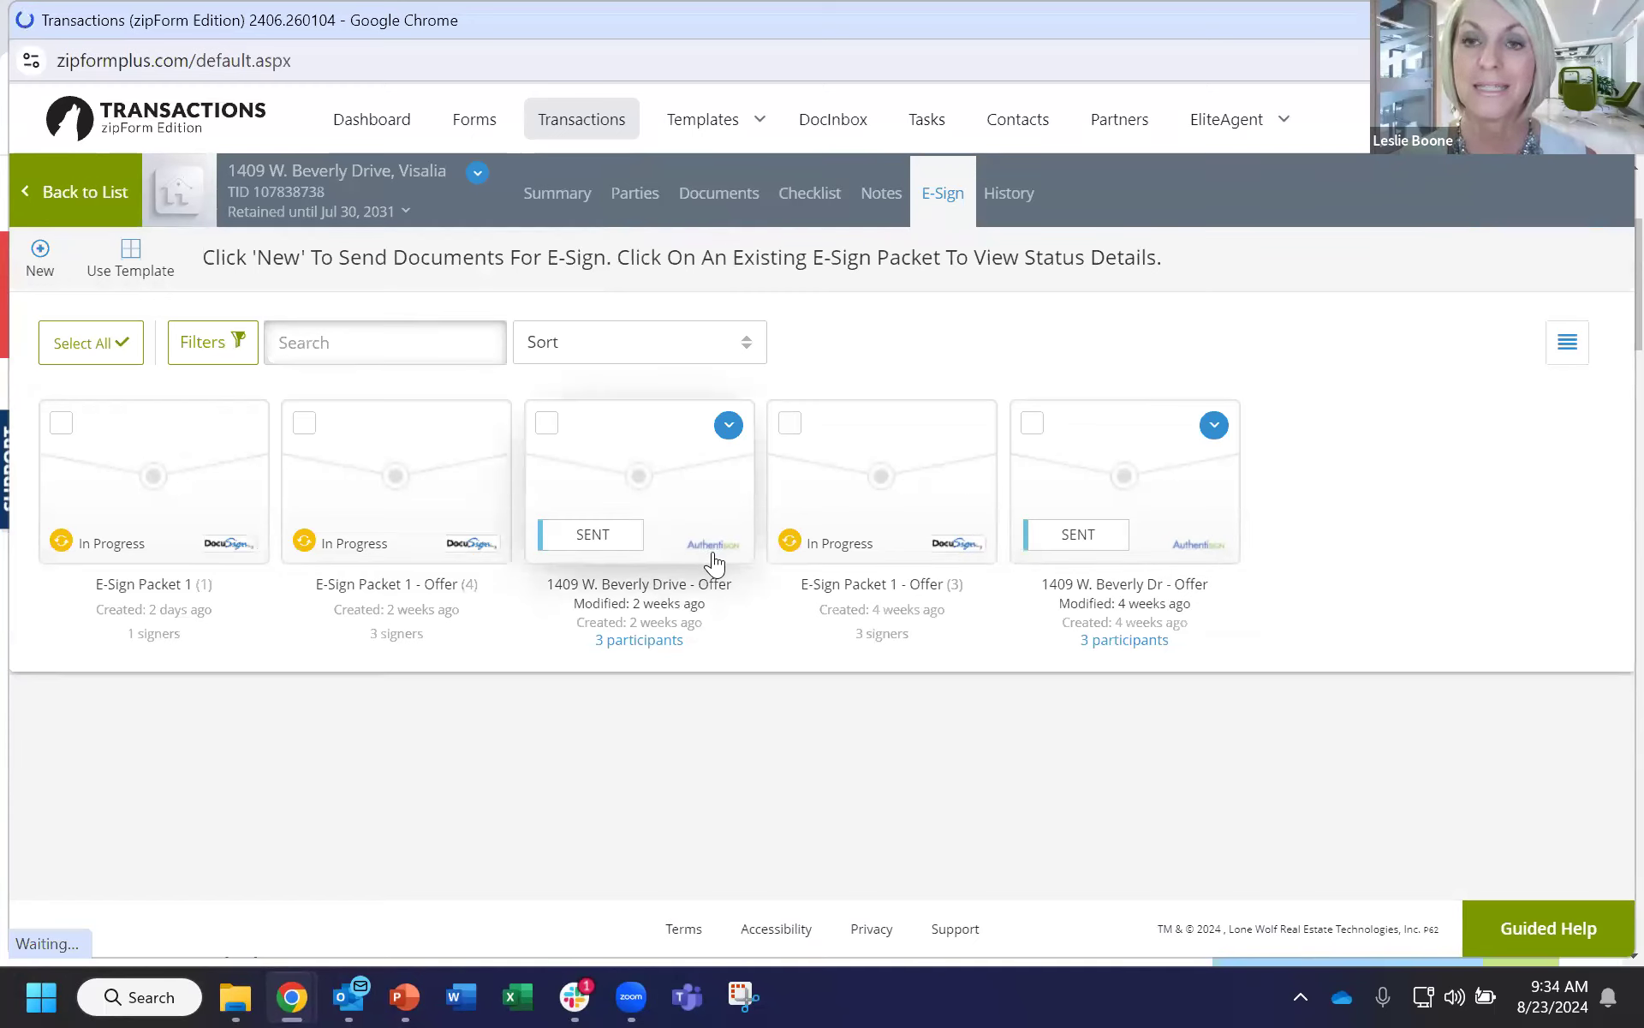
{"action": "left_click", "coordinate": [596, 556]}
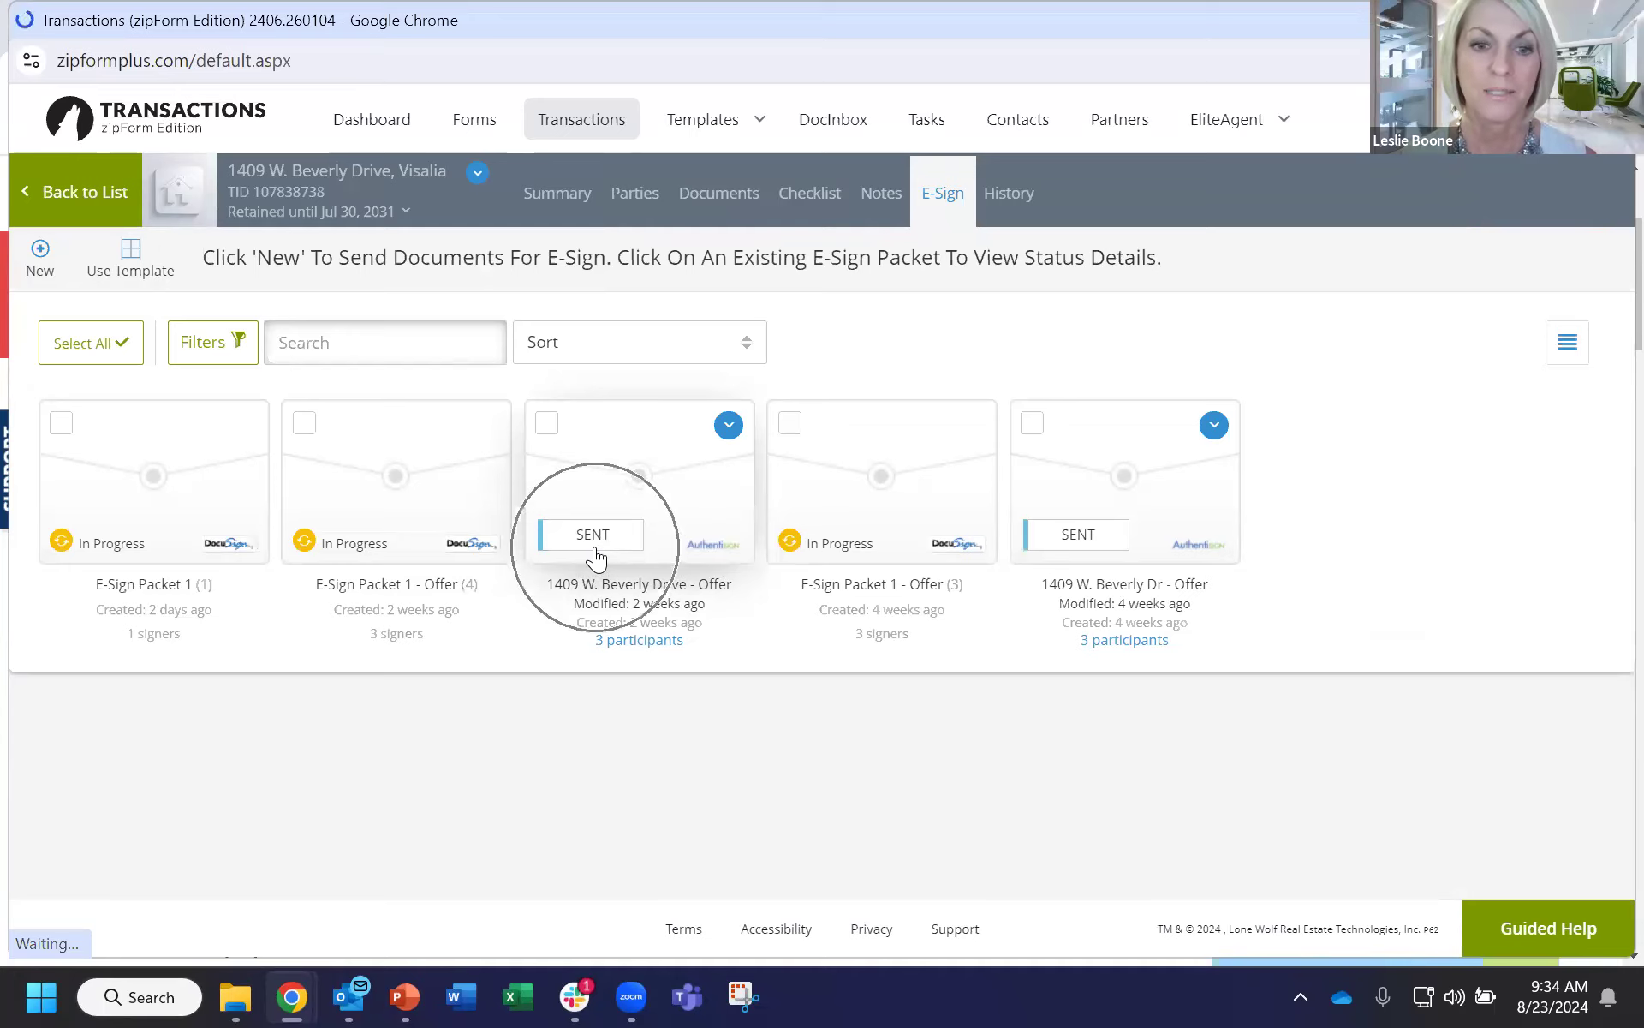
{"action": "left_click", "coordinate": [465, 548]}
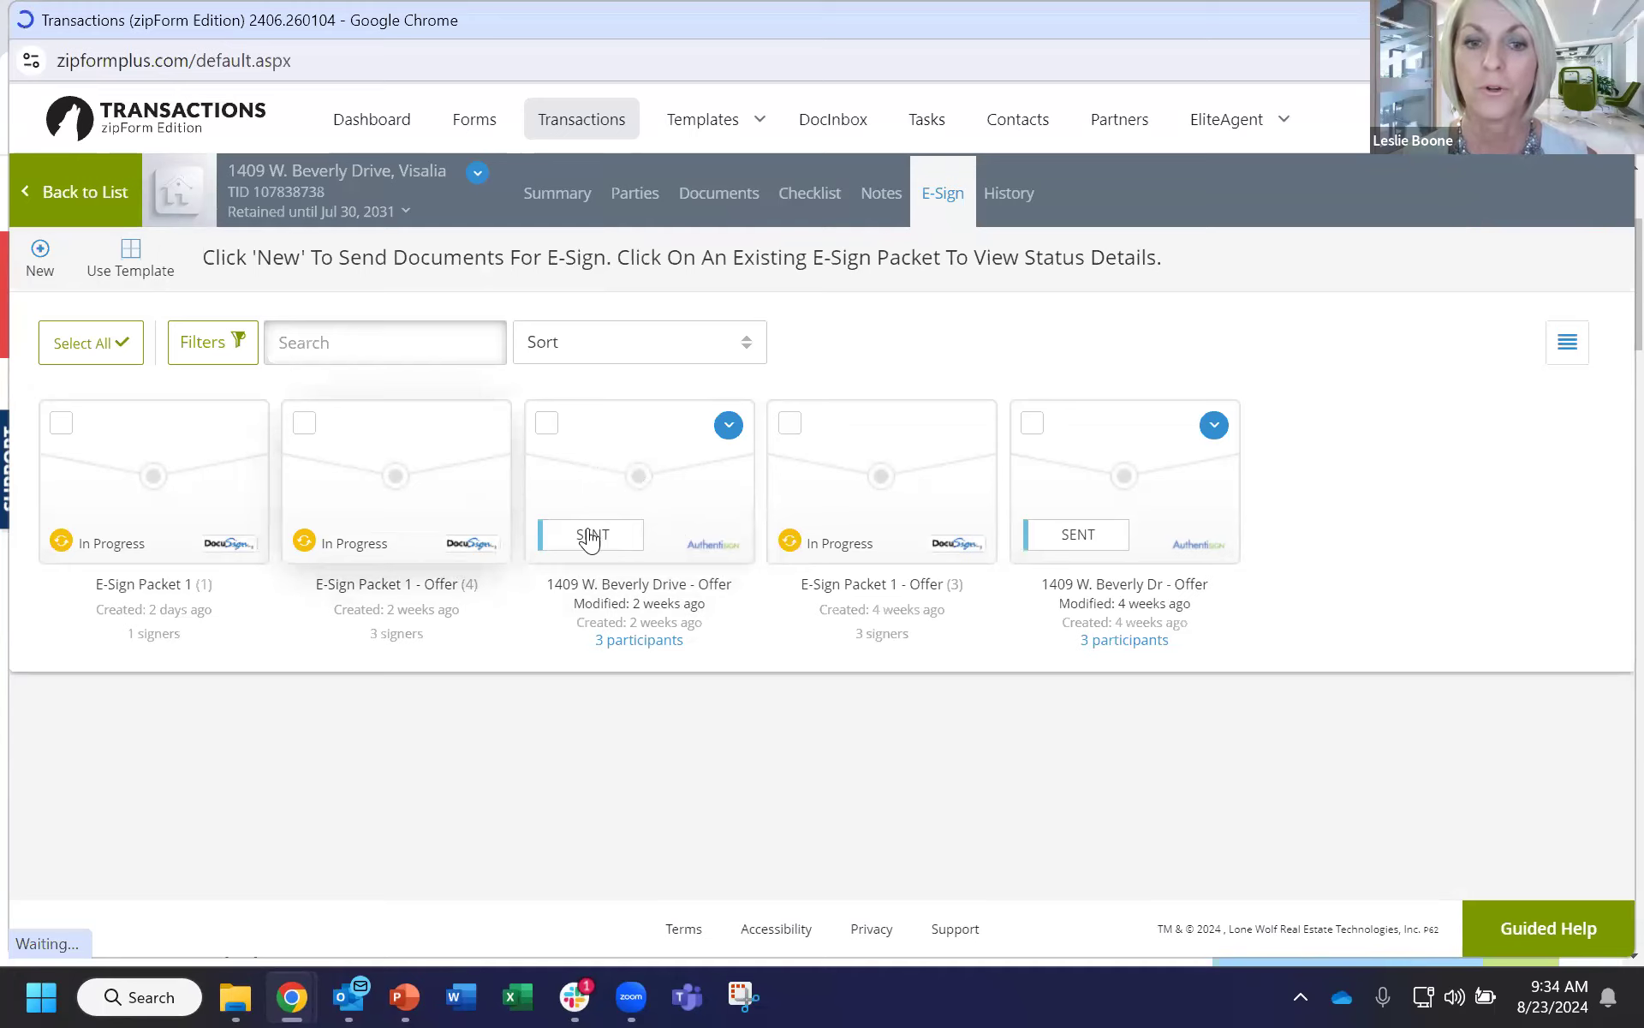
Open the two-week-old Authentisign offer packet and check the signers' approval status.
{"action": "left_click", "coordinate": [647, 485]}
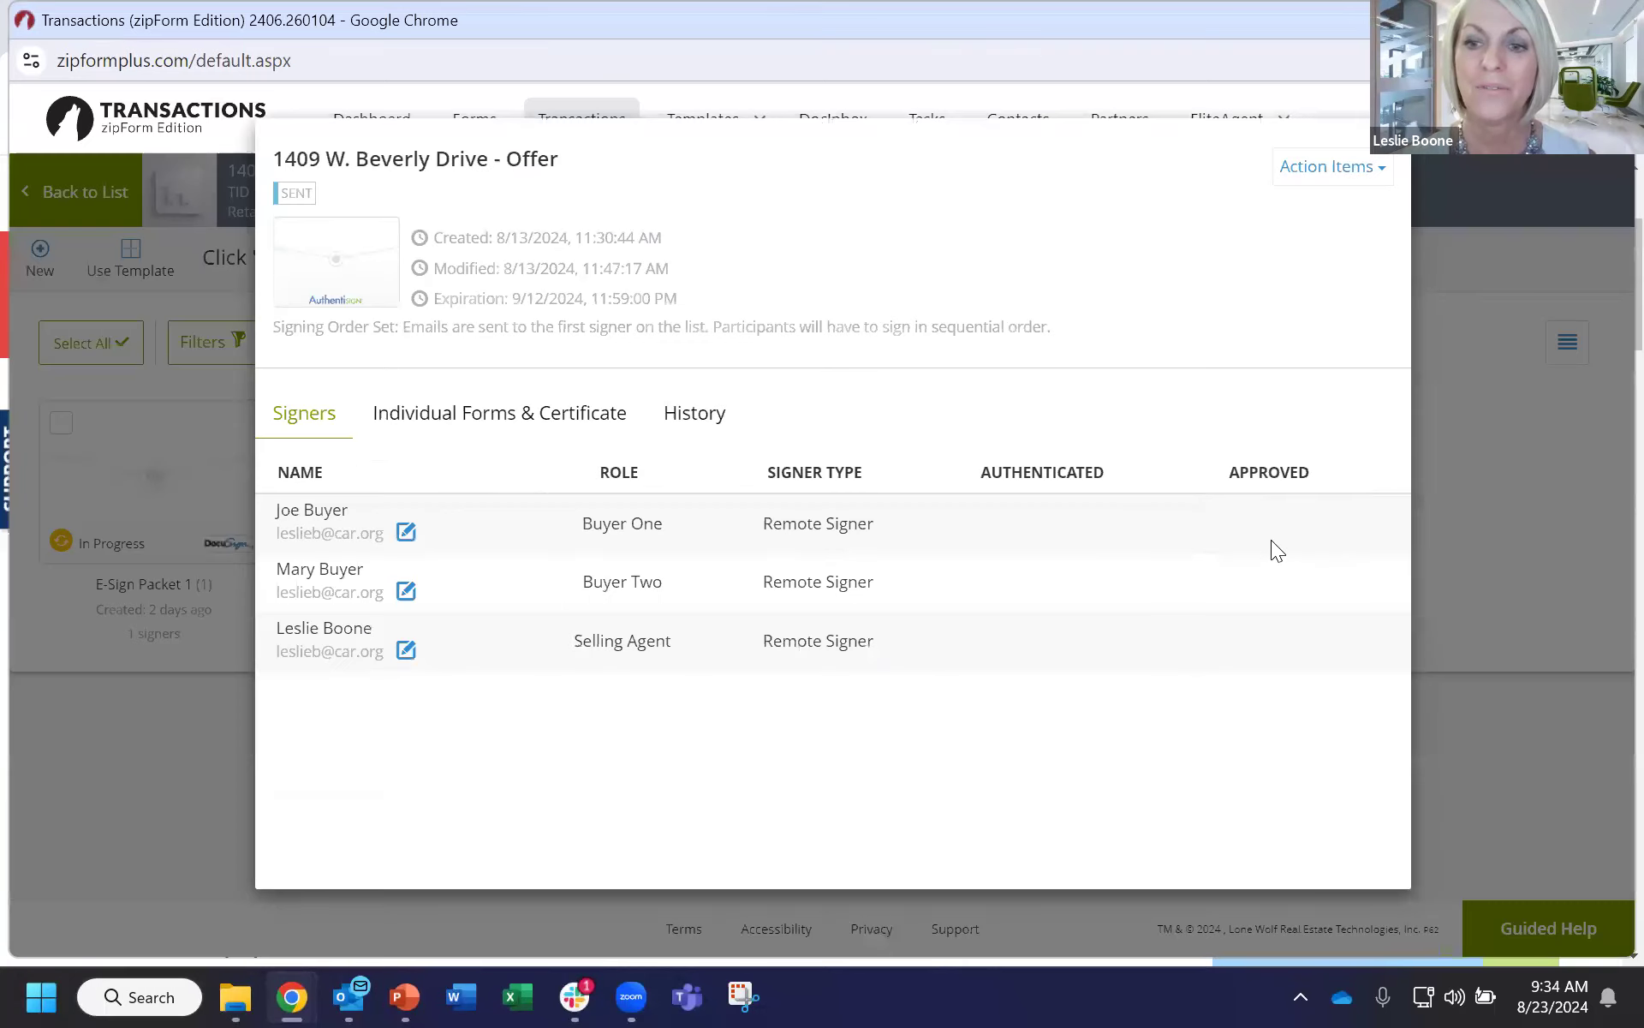
{"action": "left_click", "coordinate": [1271, 540]}
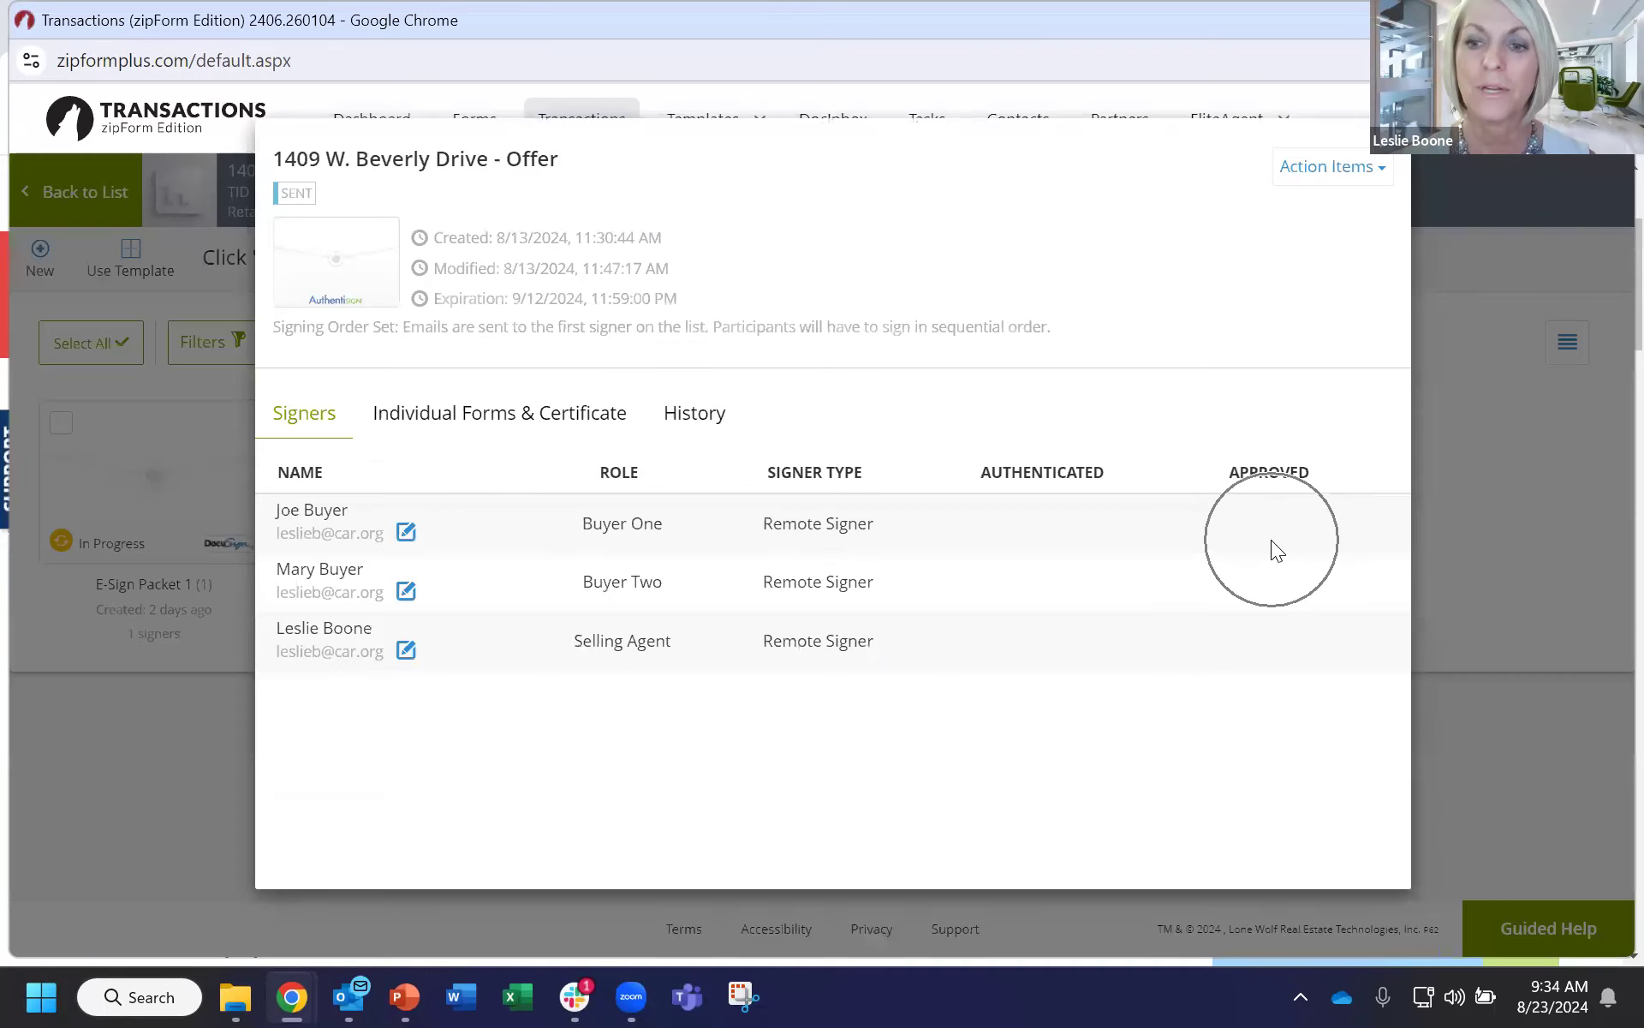
{"action": "left_click", "coordinate": [1268, 644]}
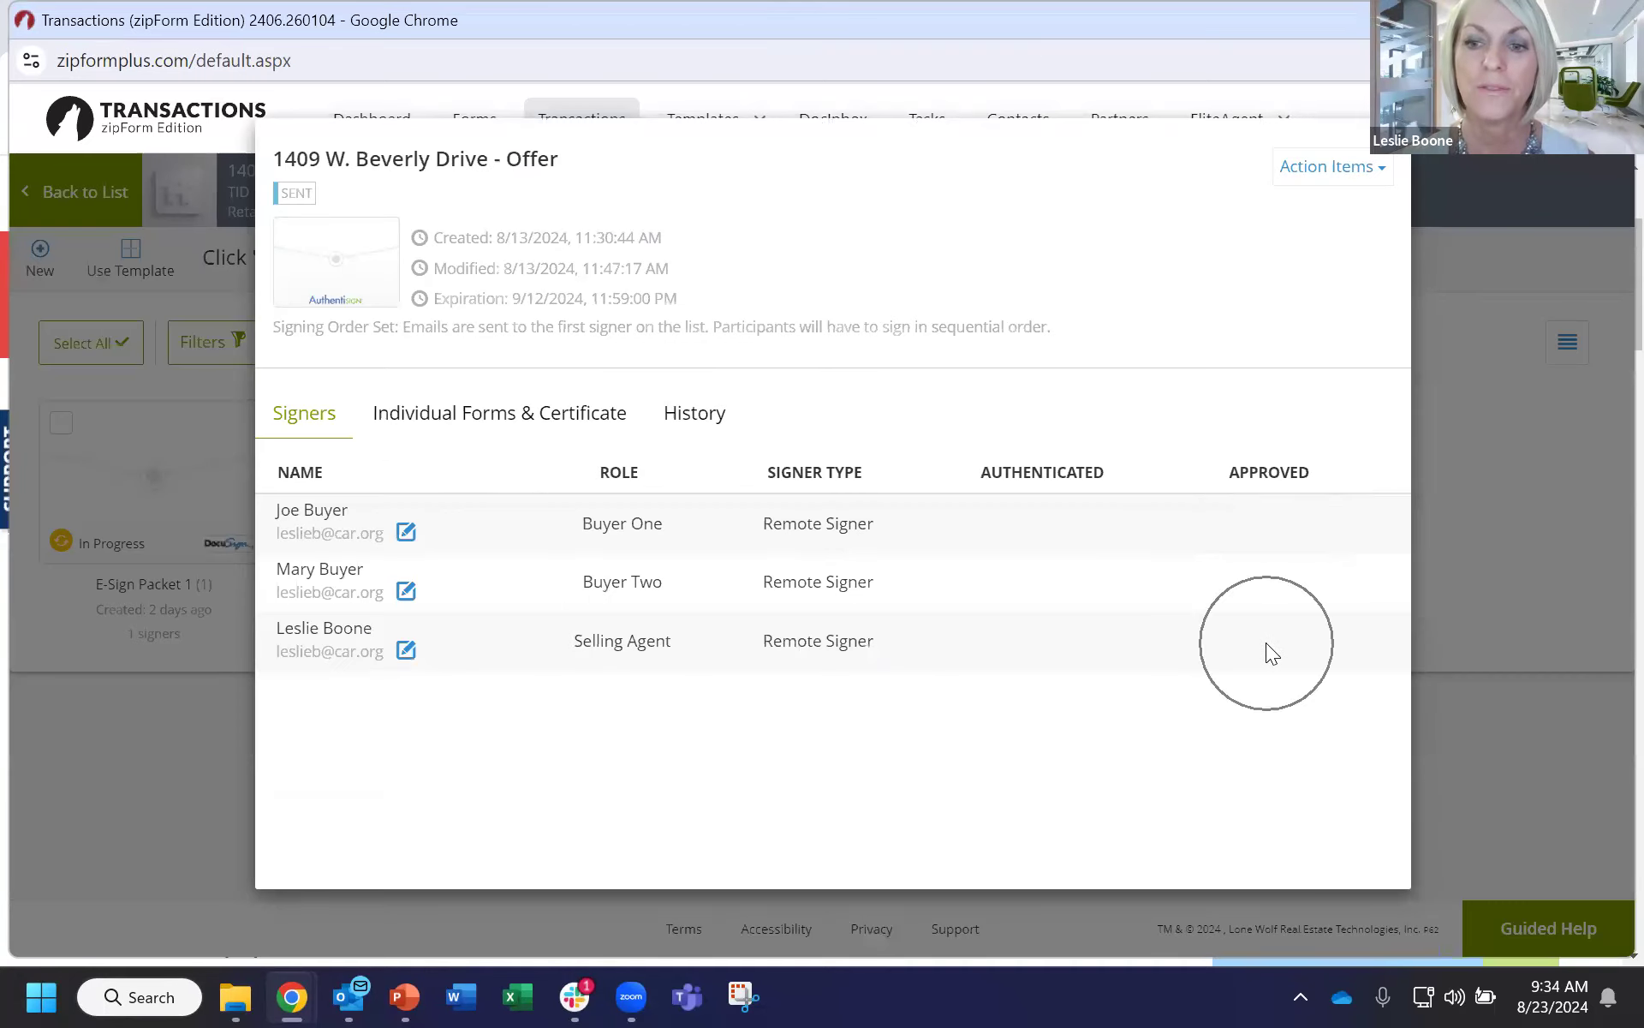
{"action": "left_click", "coordinate": [1271, 544]}
Review the packet's action items, such as Resend Invitations, against the Authenticated and Approved columns, and close the packet details.
{"action": "left_click", "coordinate": [1362, 176]}
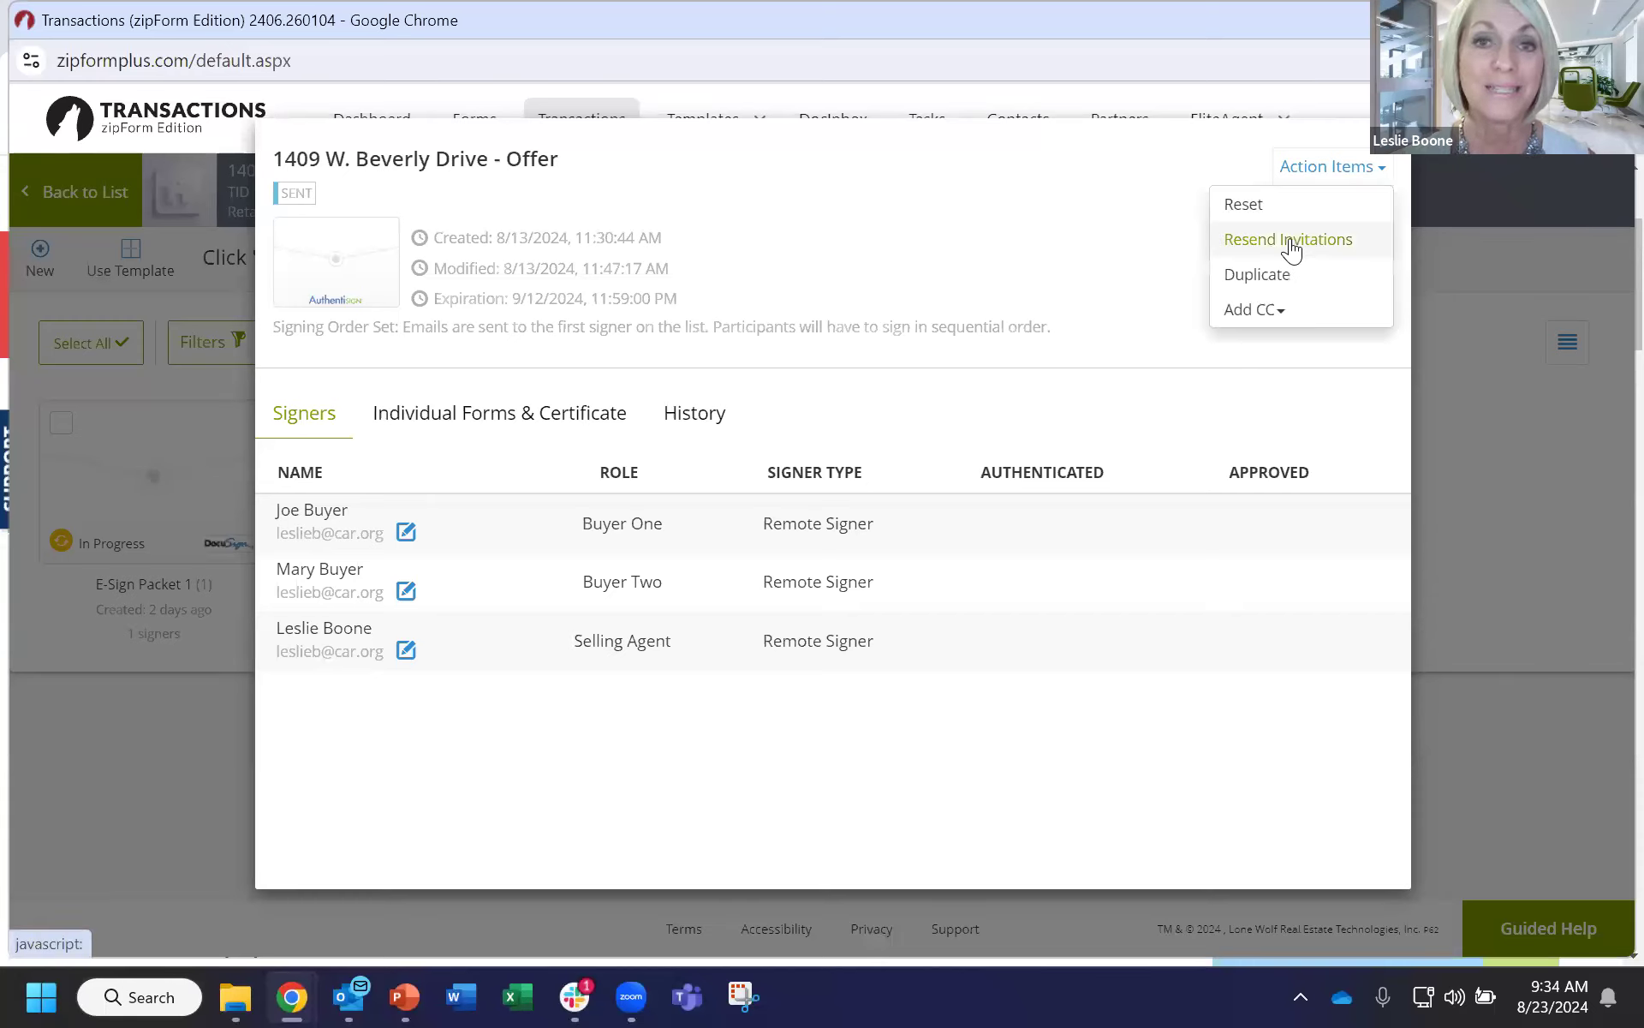
{"action": "left_click", "coordinate": [1289, 242]}
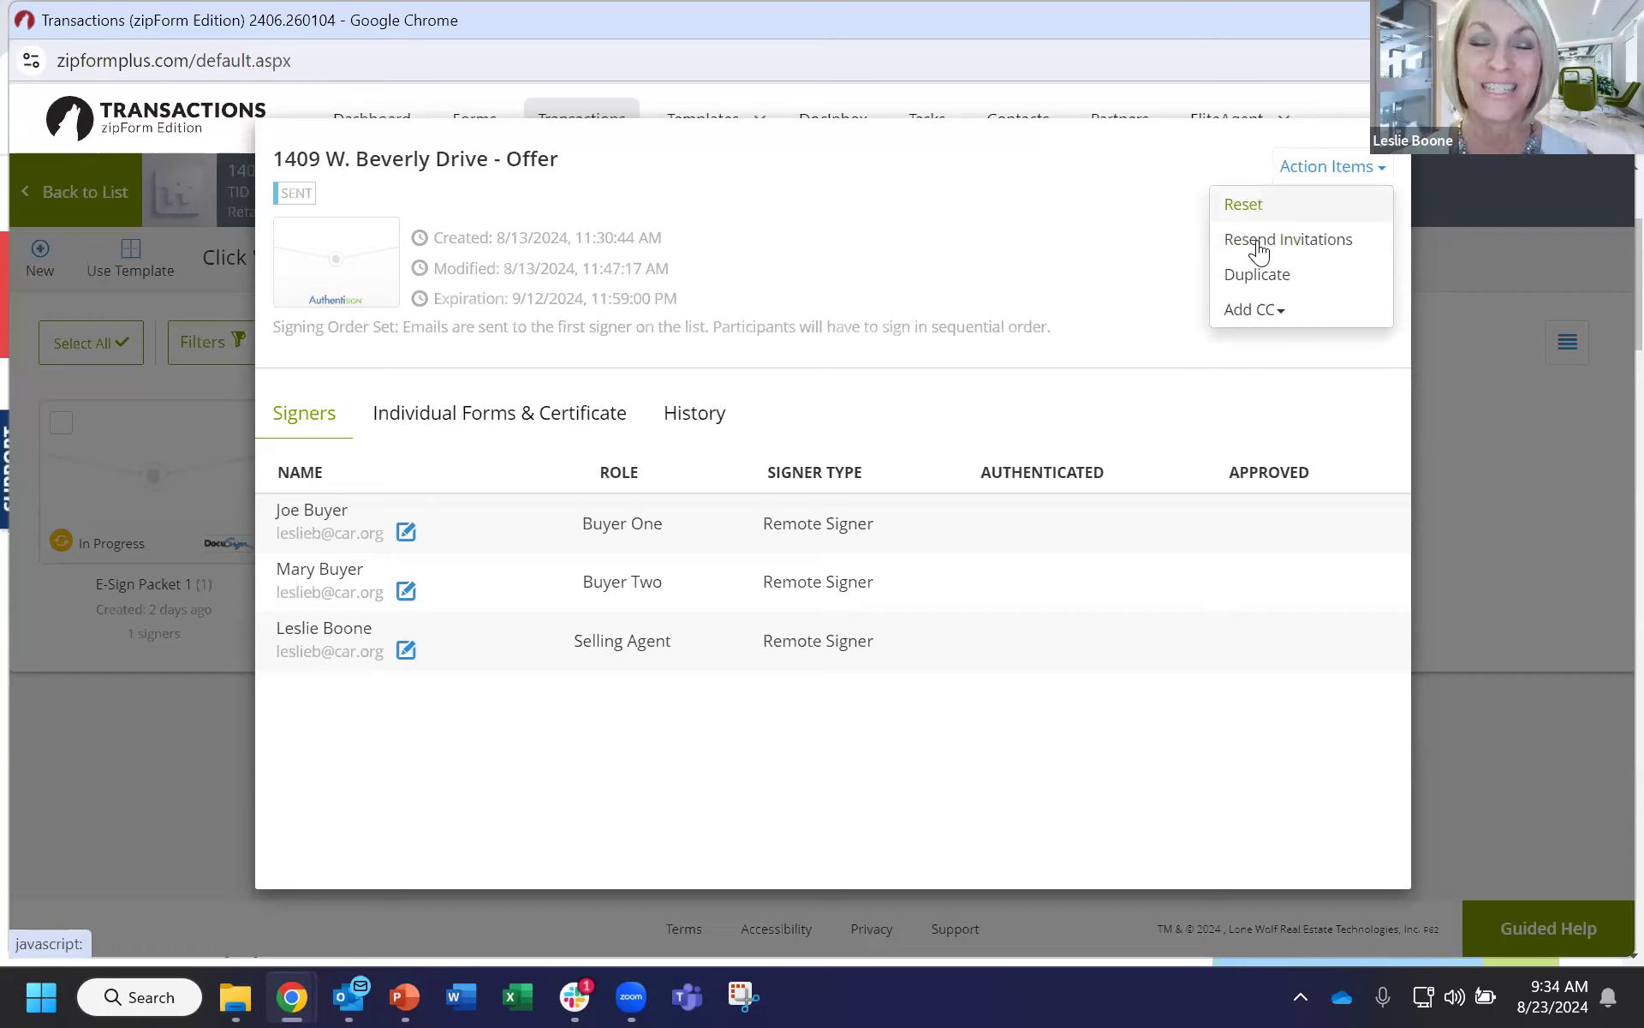
{"action": "left_click", "coordinate": [1259, 244]}
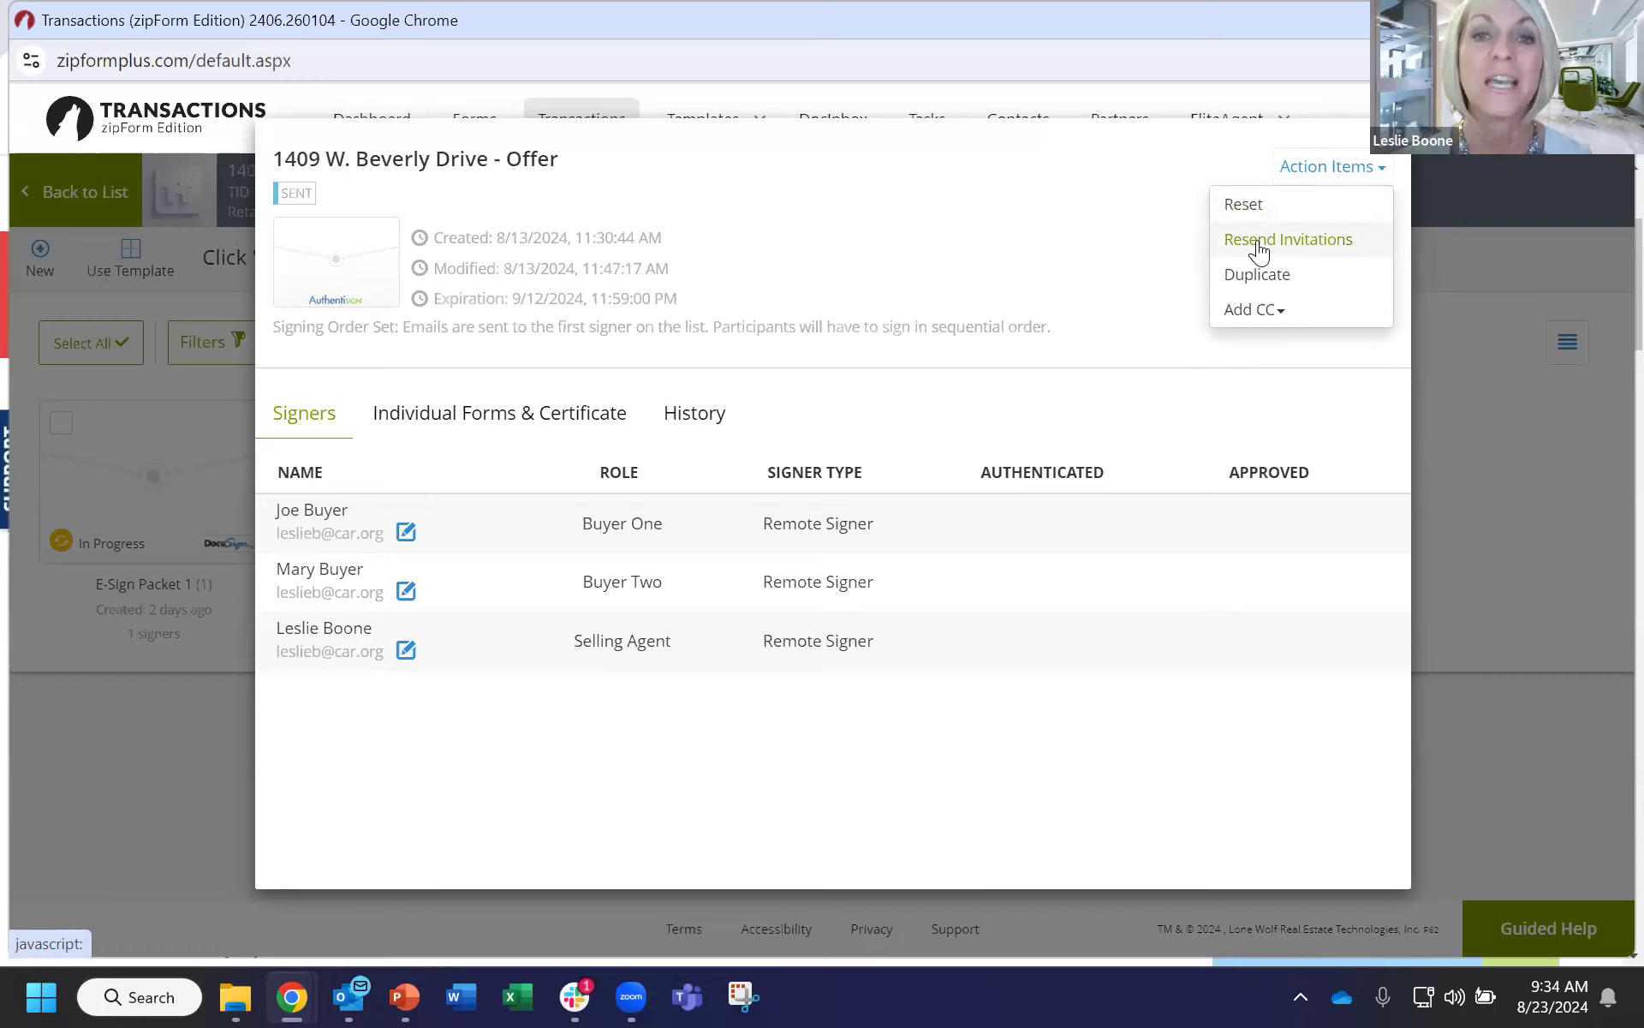
{"action": "left_click", "coordinate": [1259, 247]}
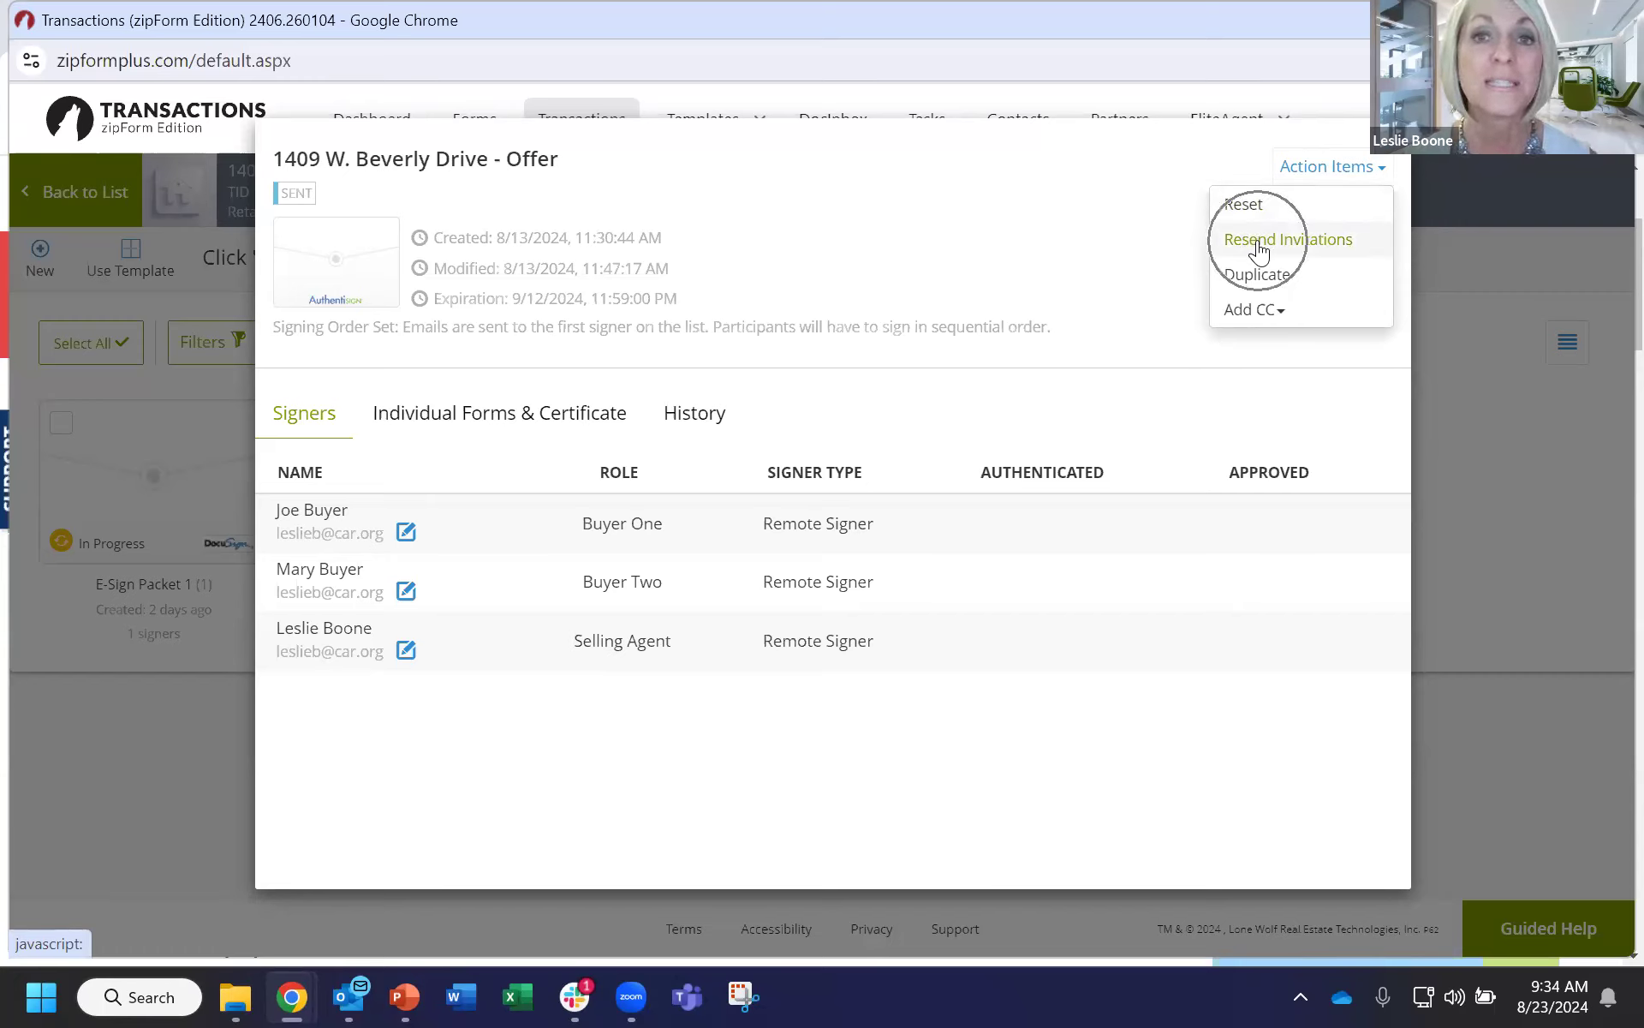
{"action": "left_click", "coordinate": [1266, 490]}
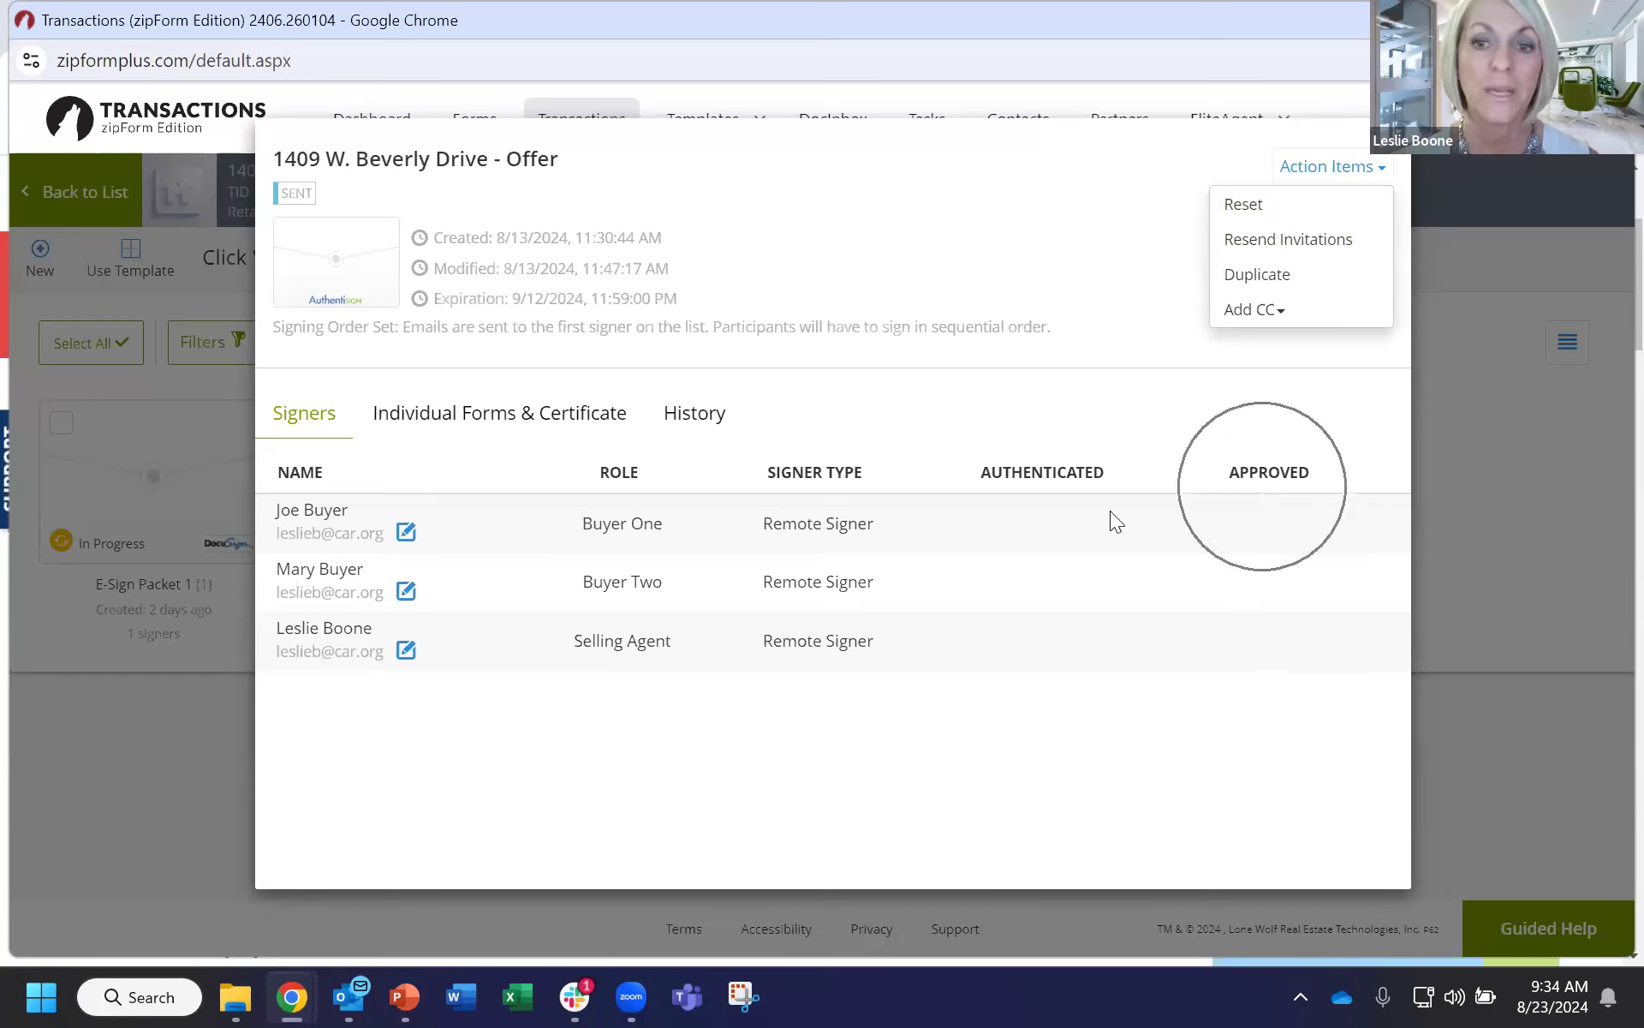
{"action": "left_click", "coordinate": [1048, 484]}
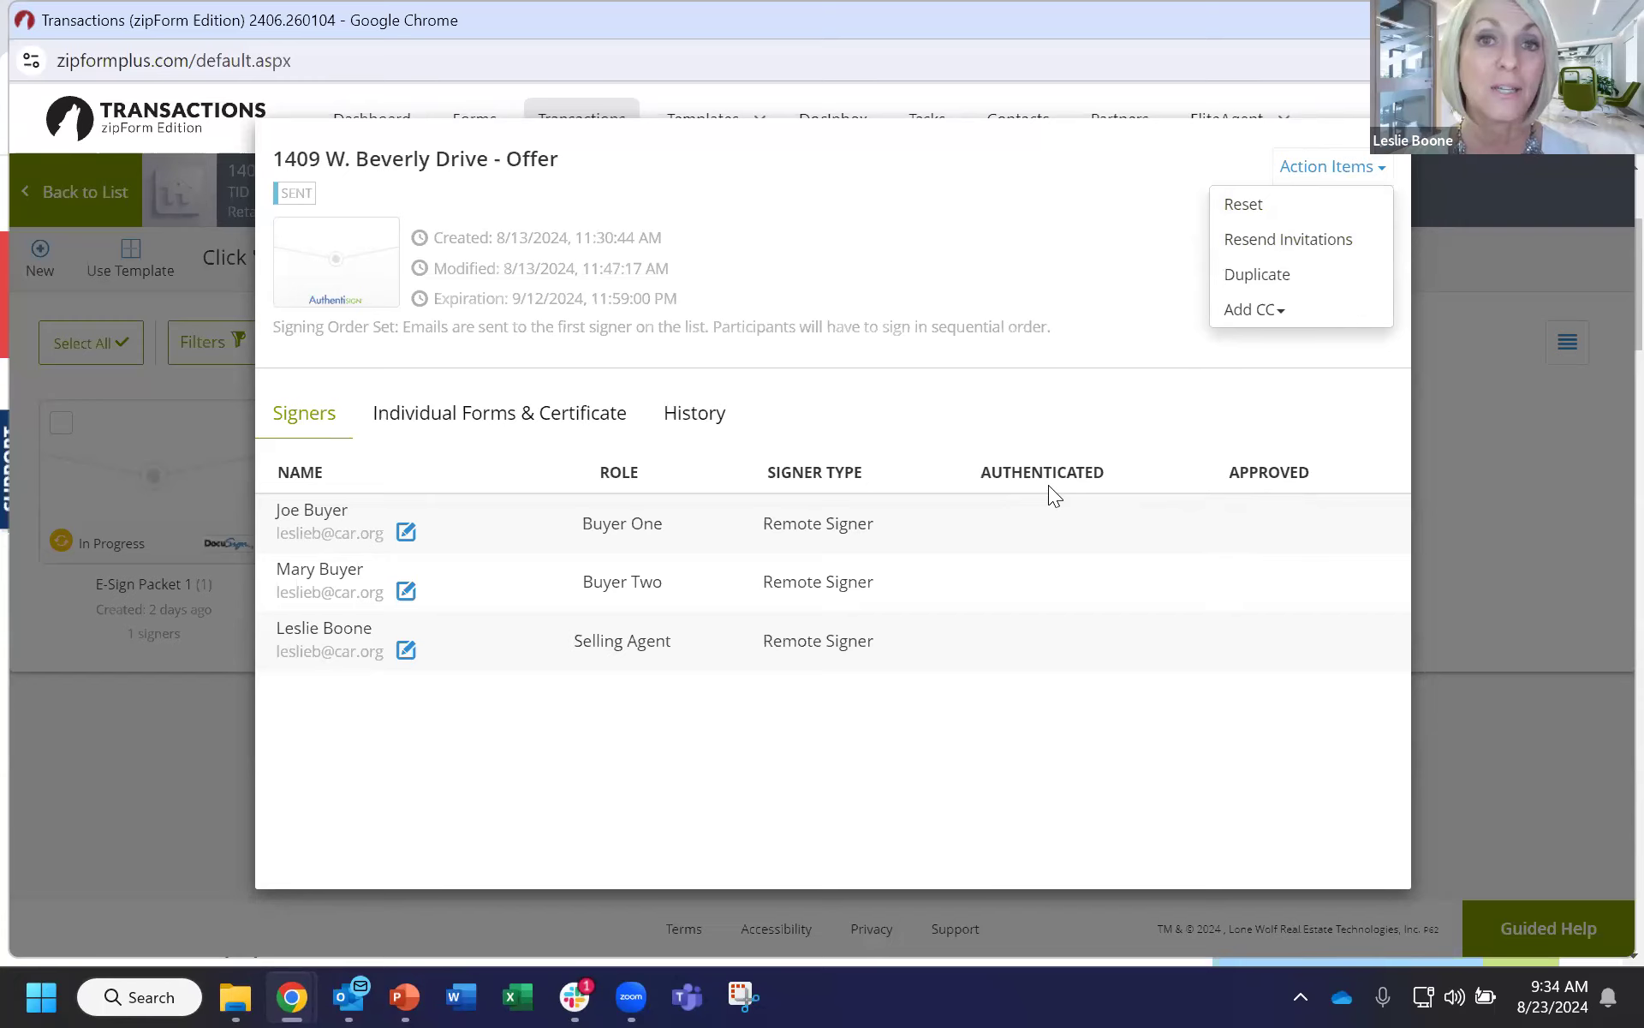
{"action": "left_click", "coordinate": [1018, 612]}
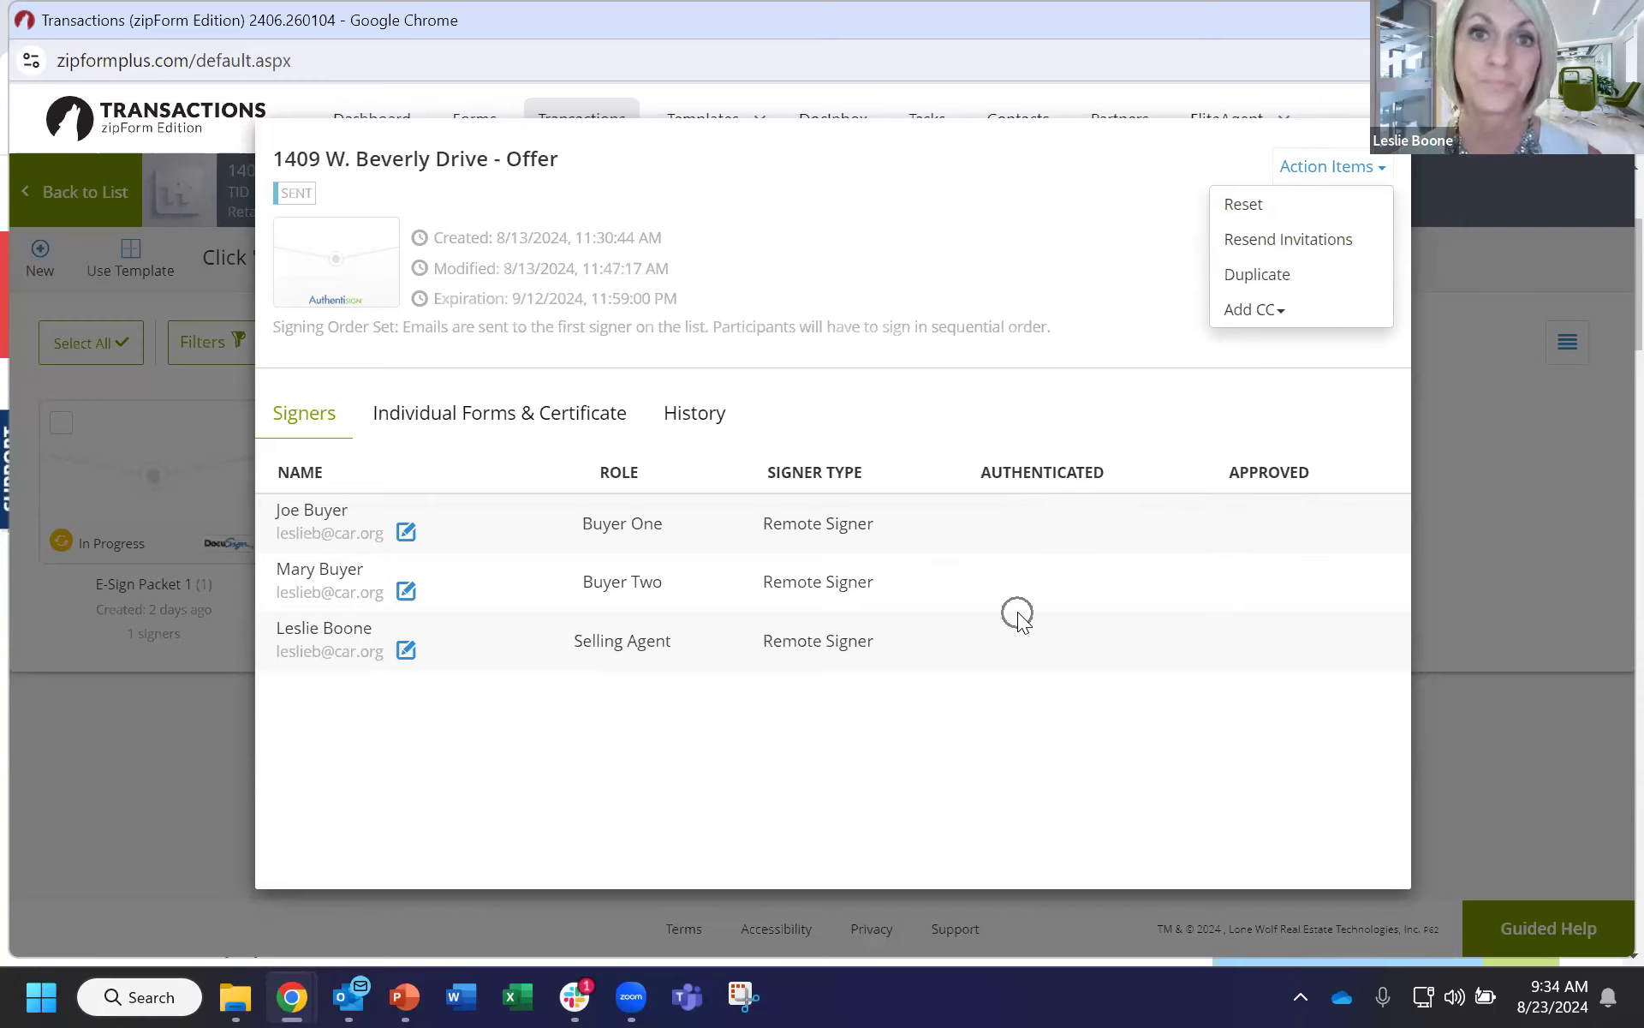
{"action": "left_click", "coordinate": [1333, 249]}
{"action": "left_click", "coordinate": [1335, 249]}
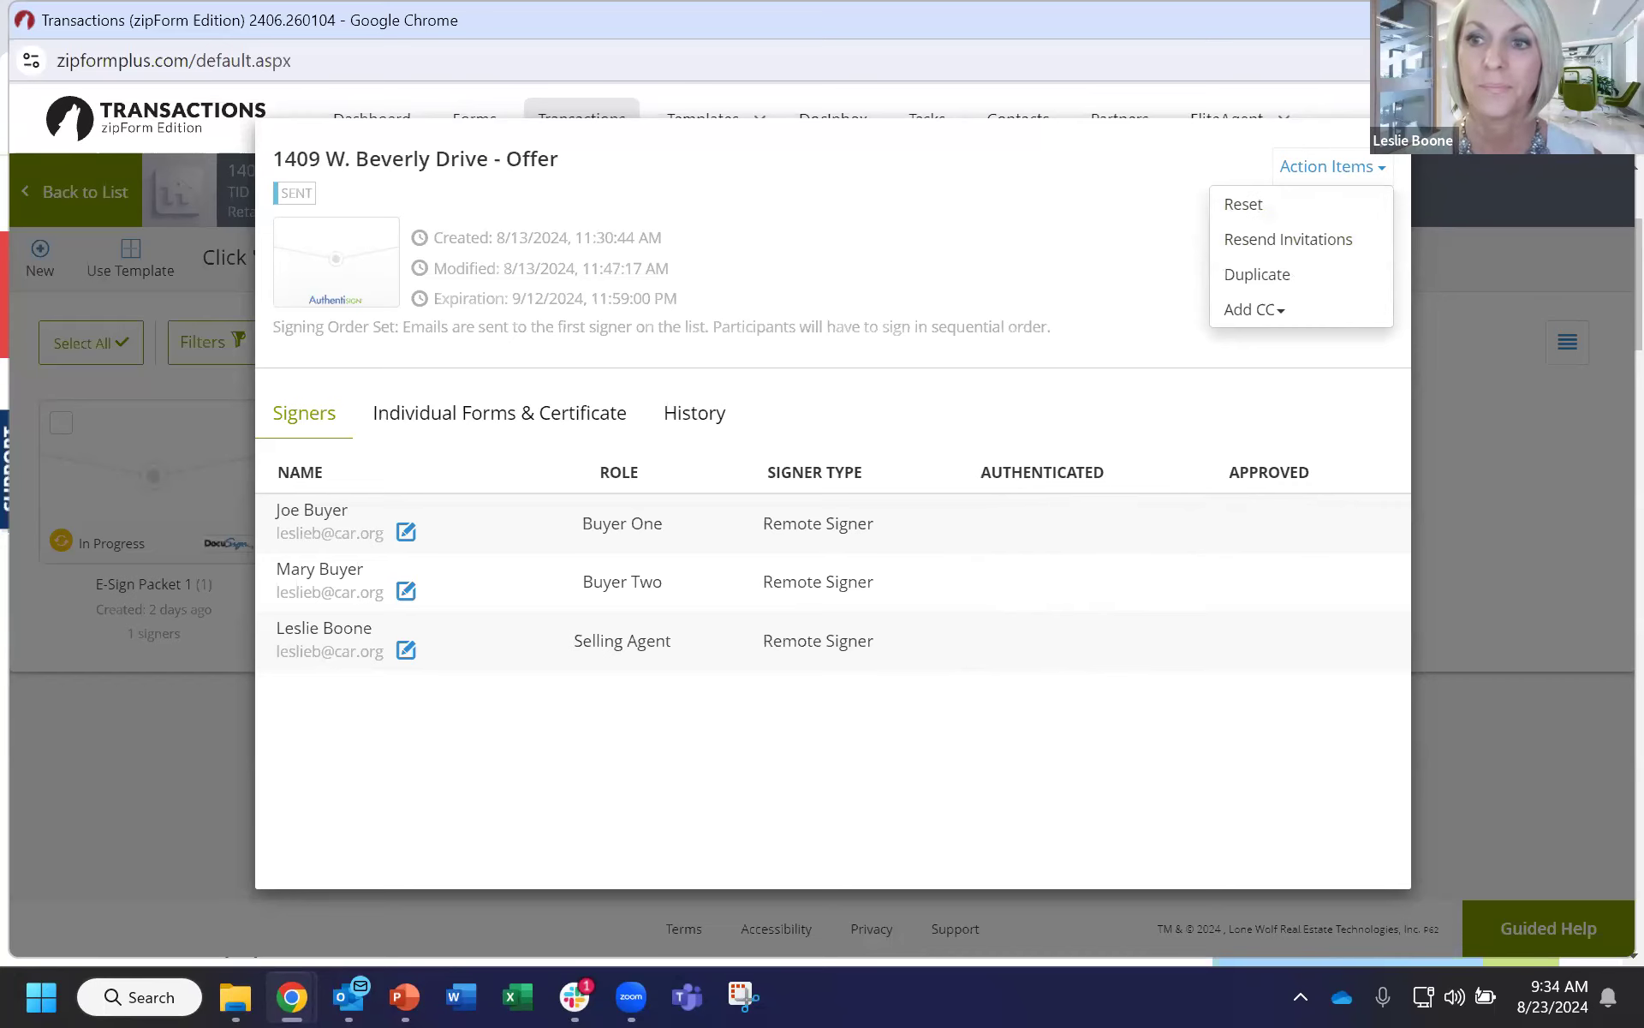
{"action": "left_click", "coordinate": [1471, 238]}
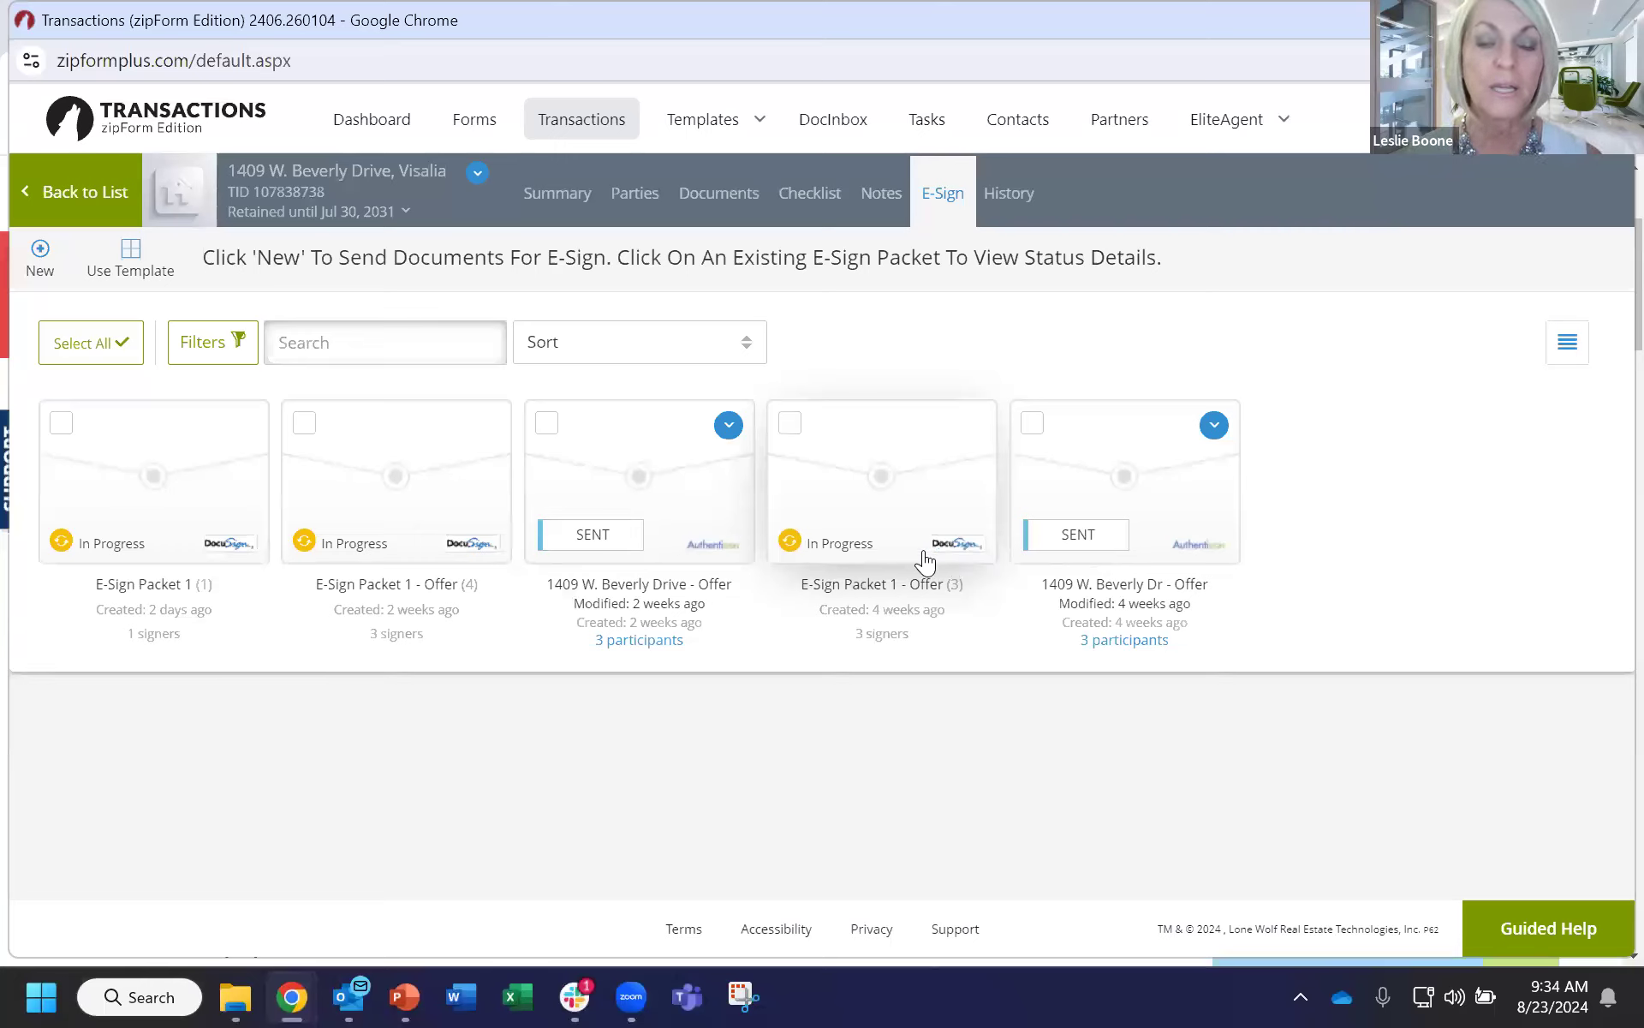
{"action": "left_click", "coordinate": [873, 538]}
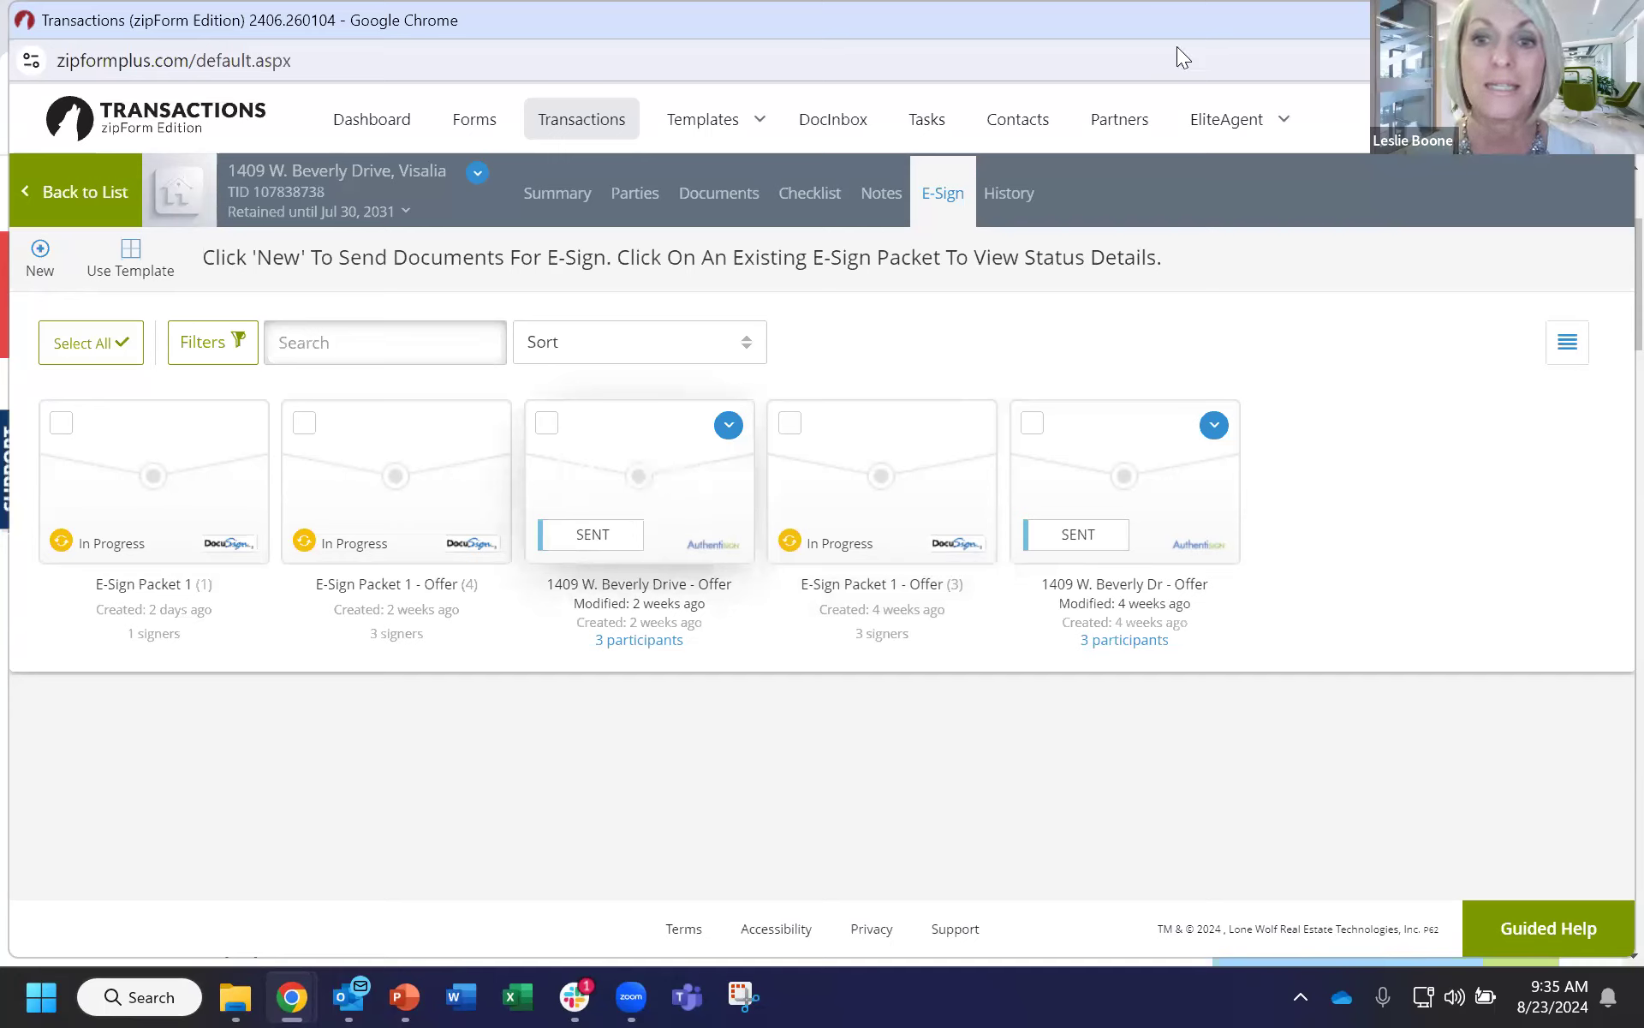
{"action": "left_click", "coordinate": [621, 511]}
{"action": "left_click", "coordinate": [621, 507]}
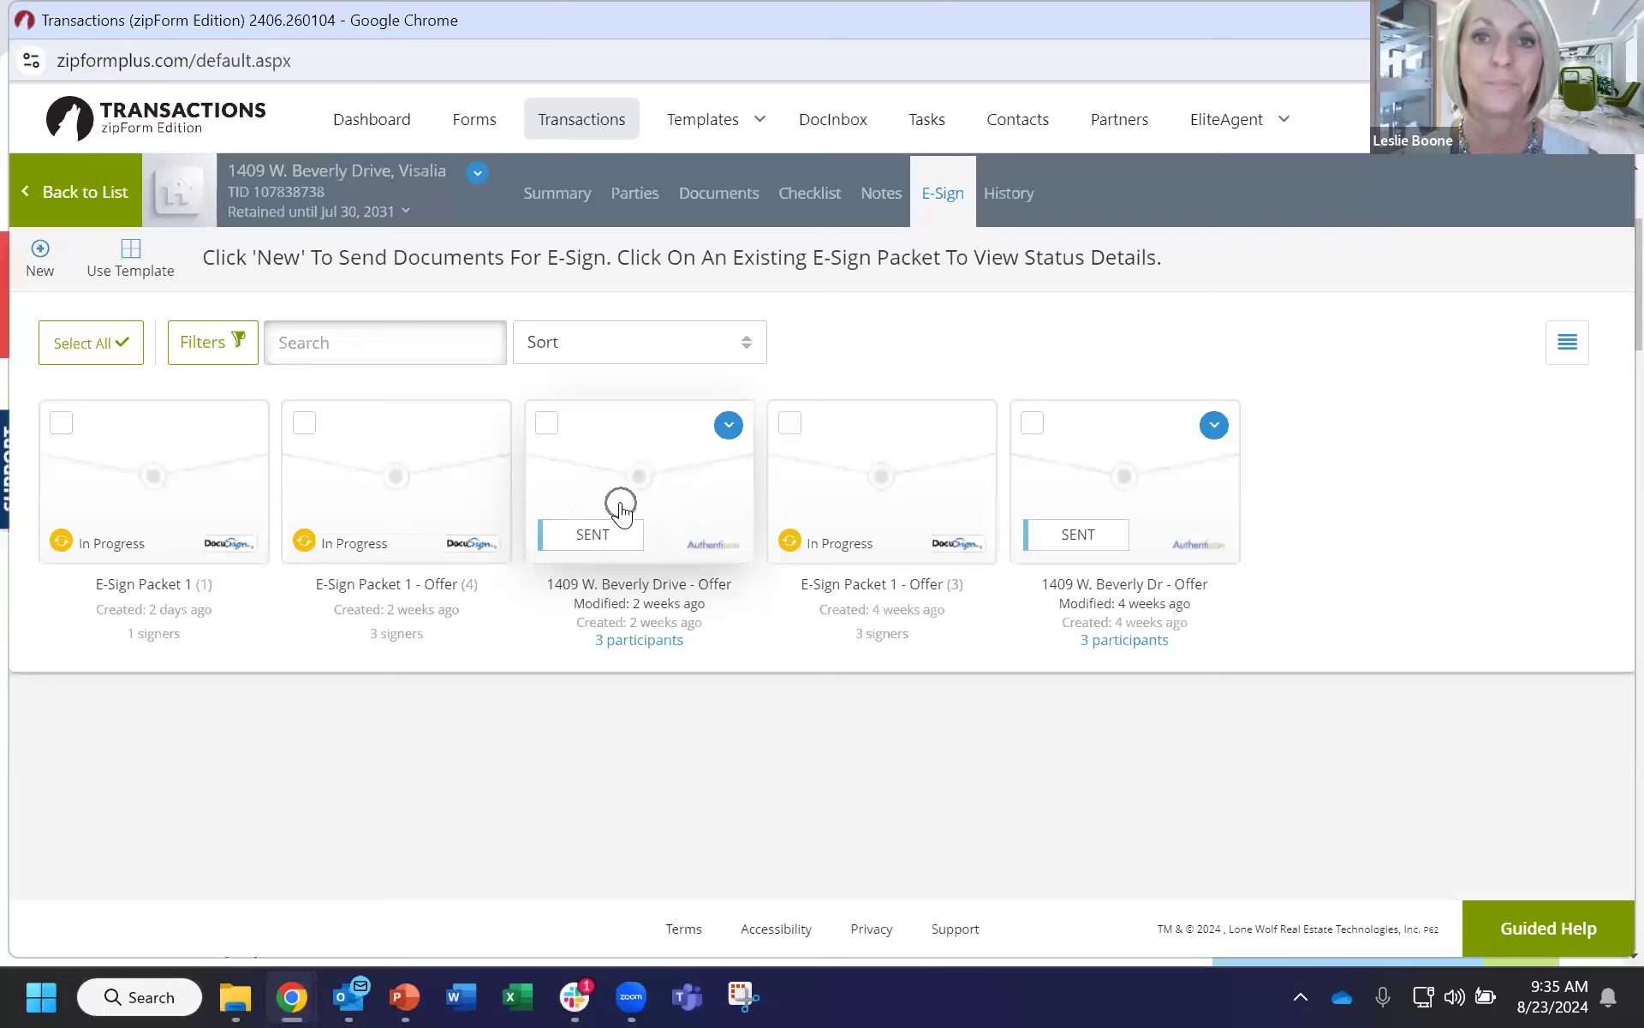
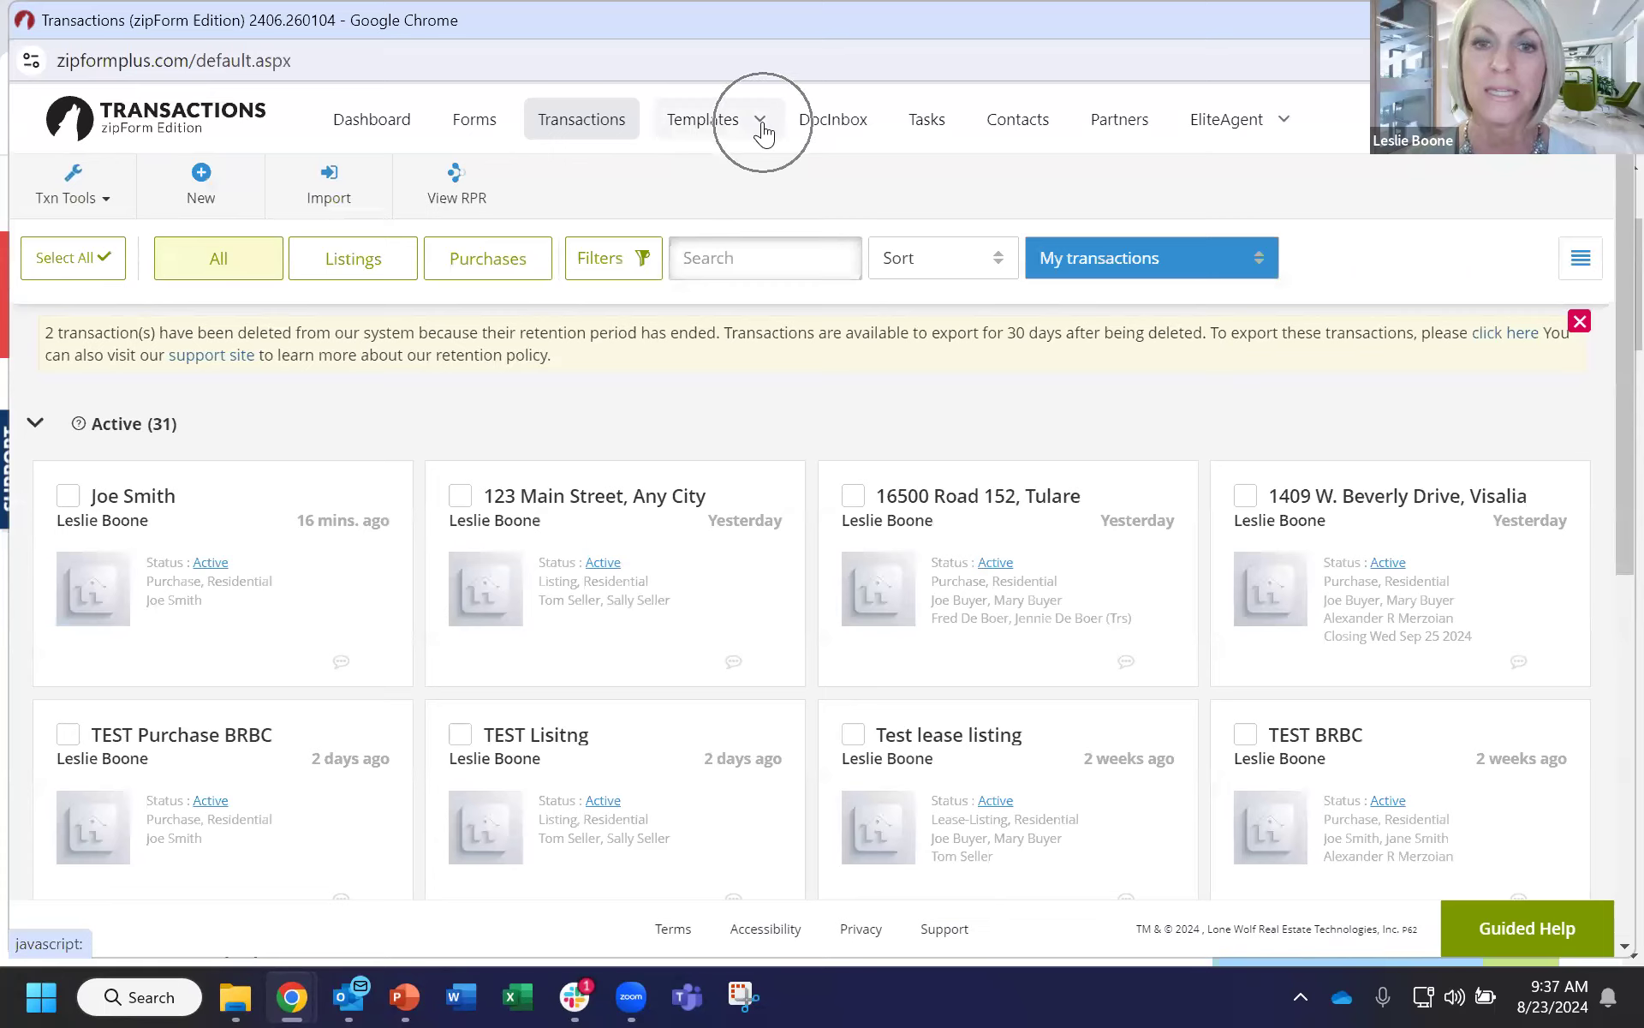
View the list of transaction templates and return to the transactions list.
{"action": "left_click", "coordinate": [708, 181]}
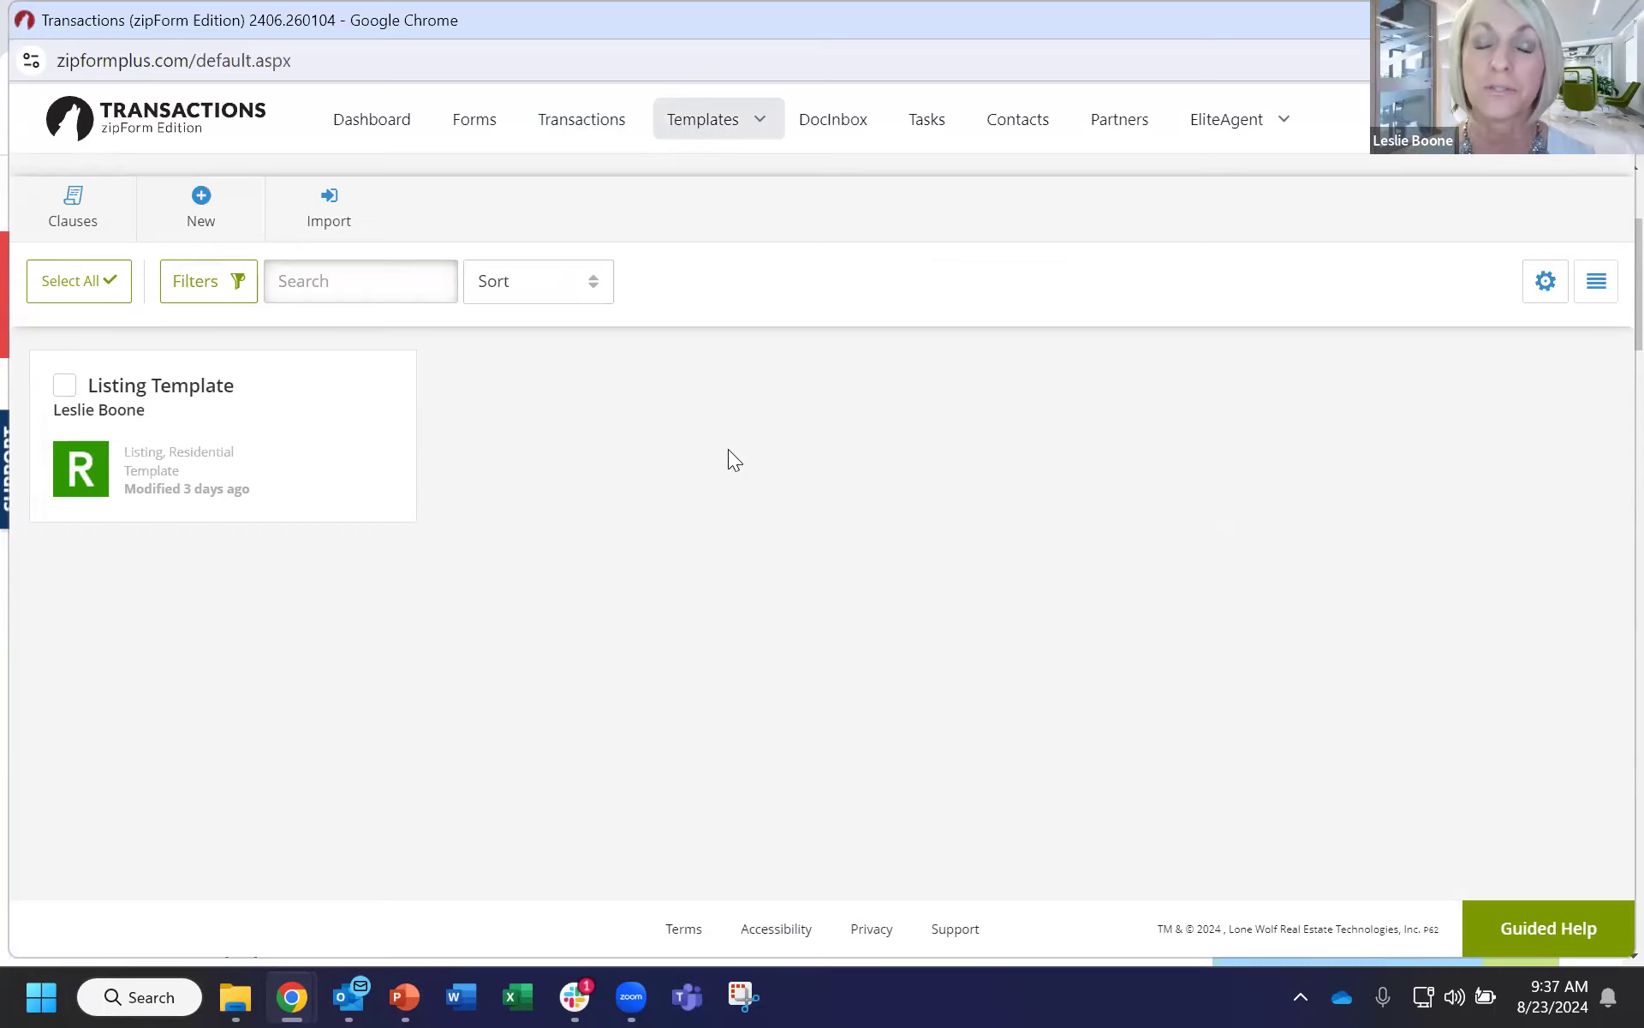
{"action": "left_click", "coordinate": [593, 128]}
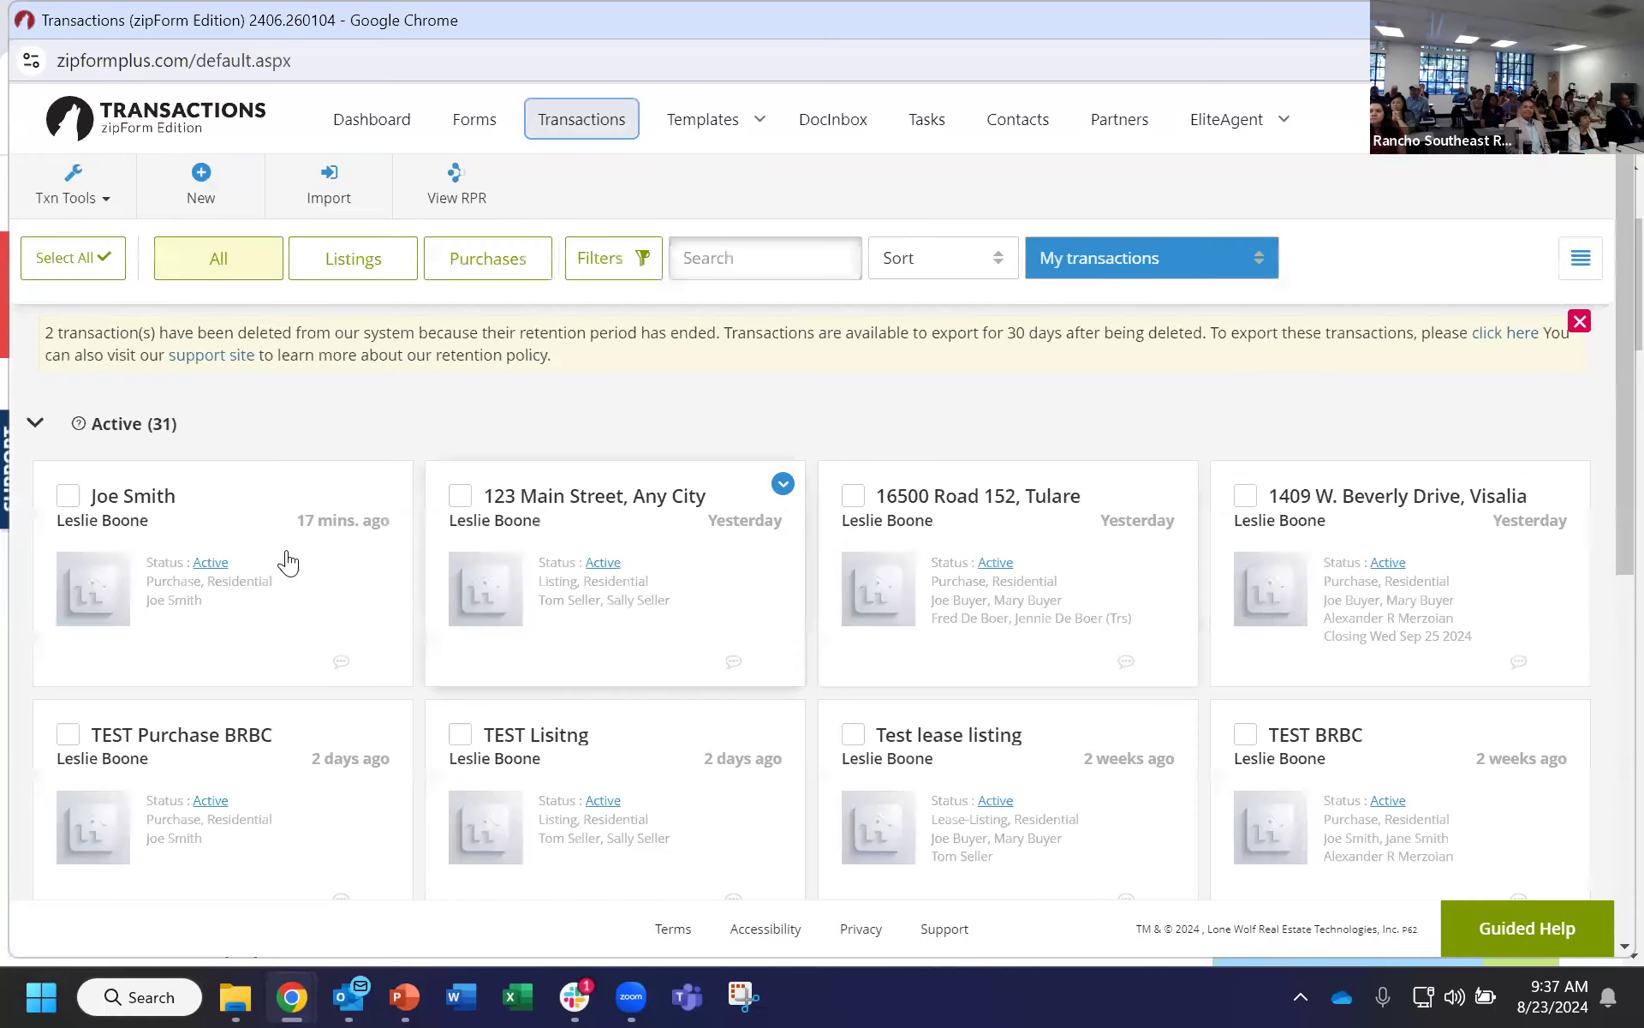
Open the California Residential Purchase Agreement from the documents of the first transaction in the Active list.
{"action": "left_click", "coordinate": [241, 520]}
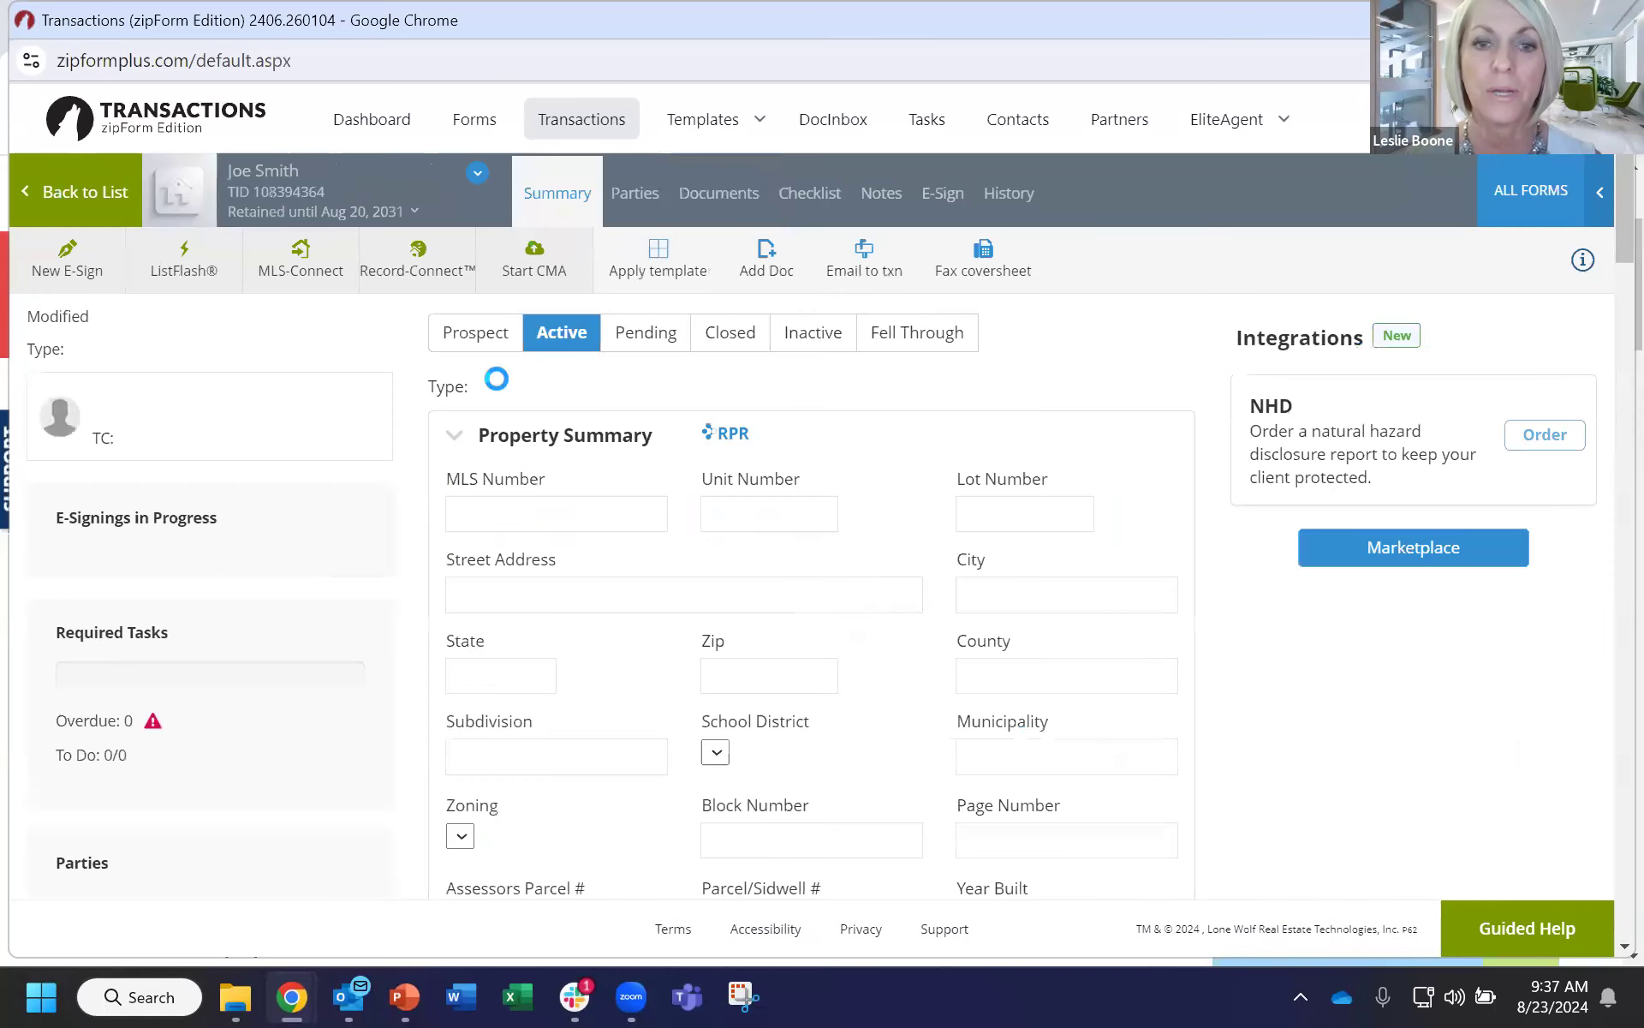
{"action": "left_click", "coordinate": [720, 193]}
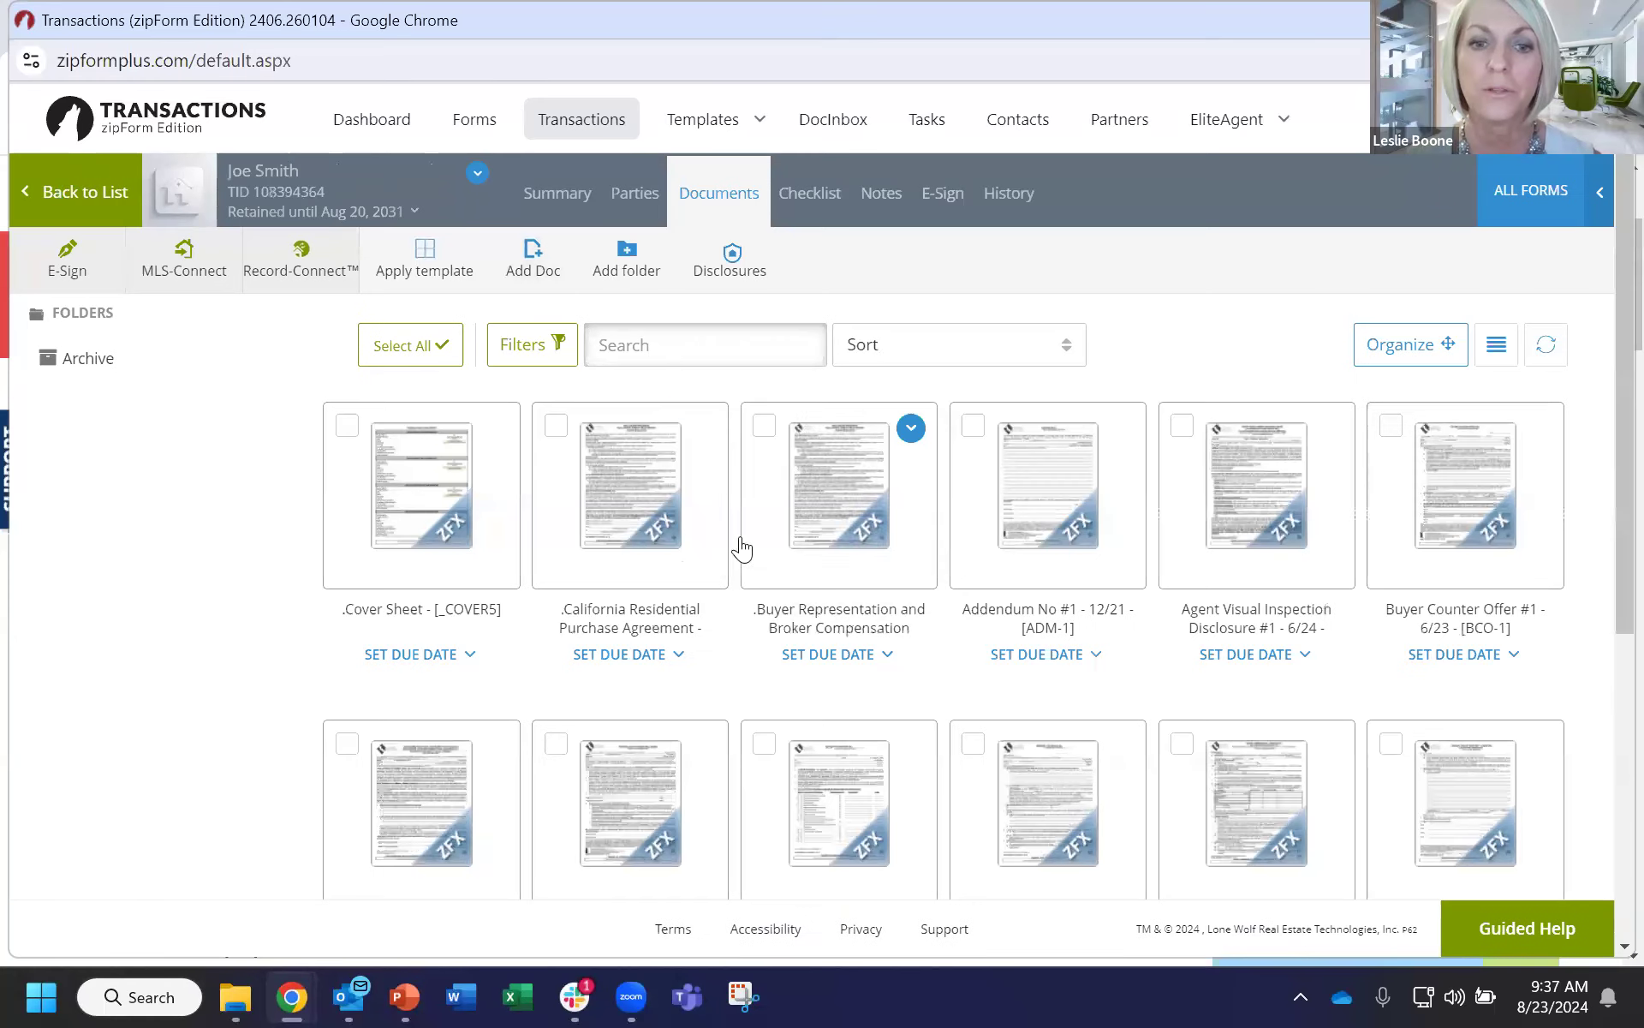
{"action": "left_click", "coordinate": [614, 514]}
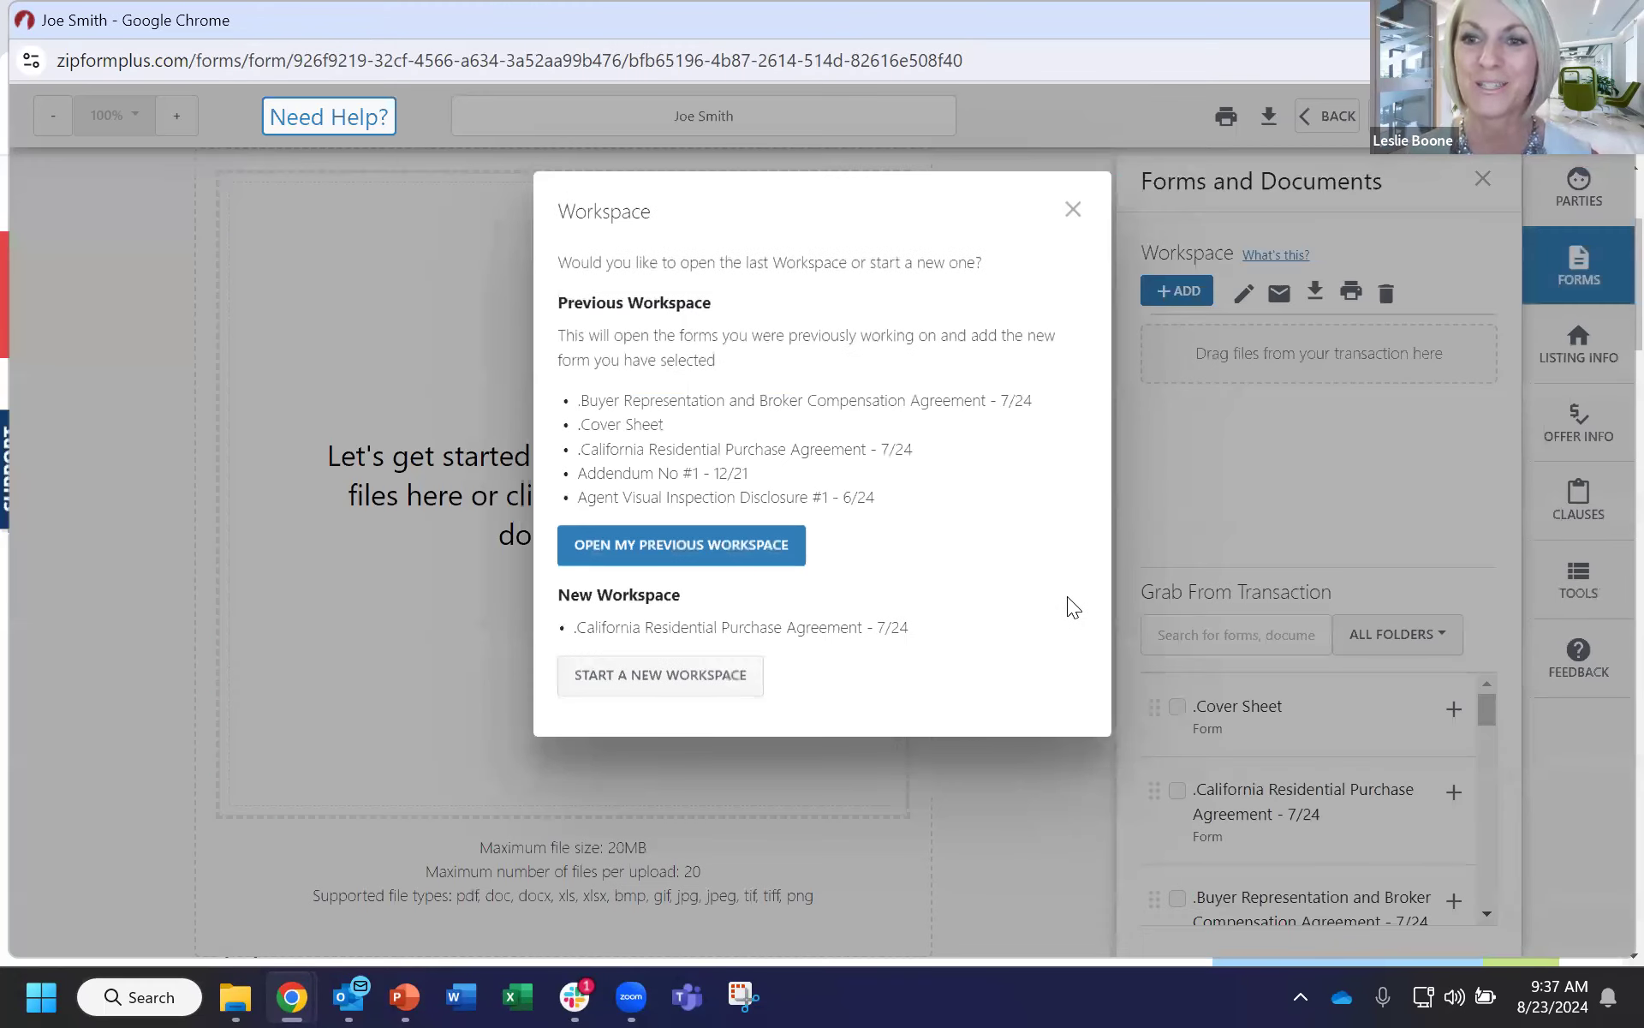
Compare the previous and new workspace options, open the previous workspace to view its forms, and leave the form editor.
{"action": "left_click", "coordinate": [1069, 221]}
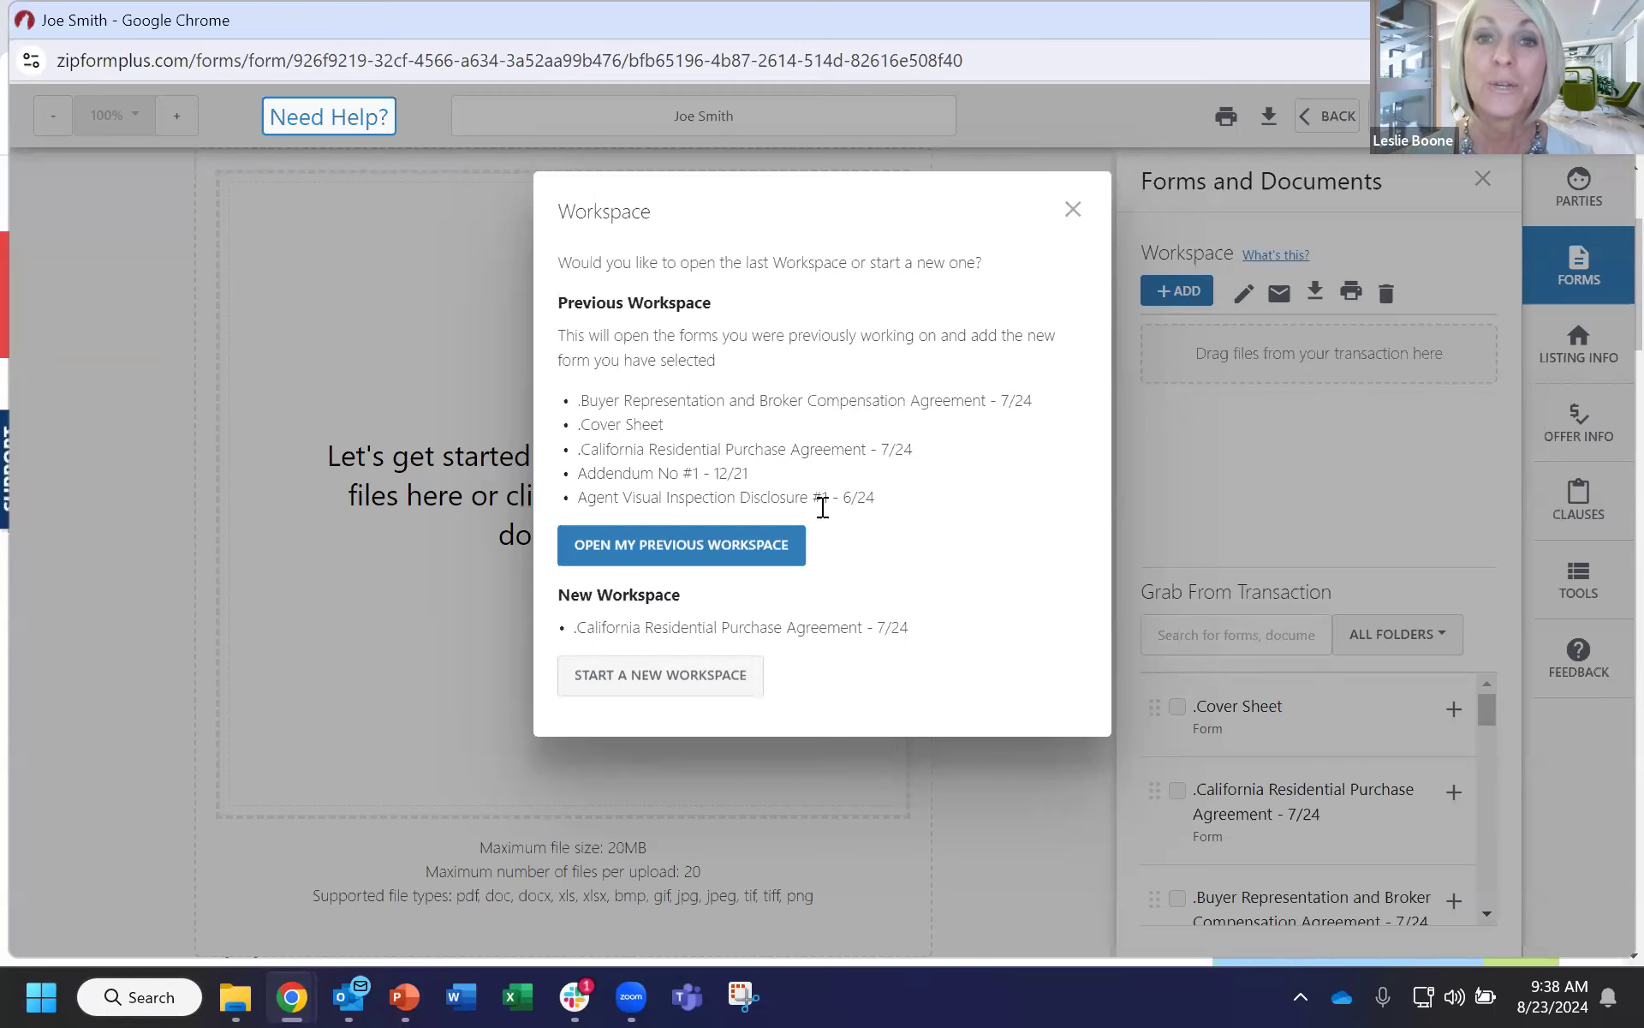
{"action": "left_click", "coordinate": [665, 445]}
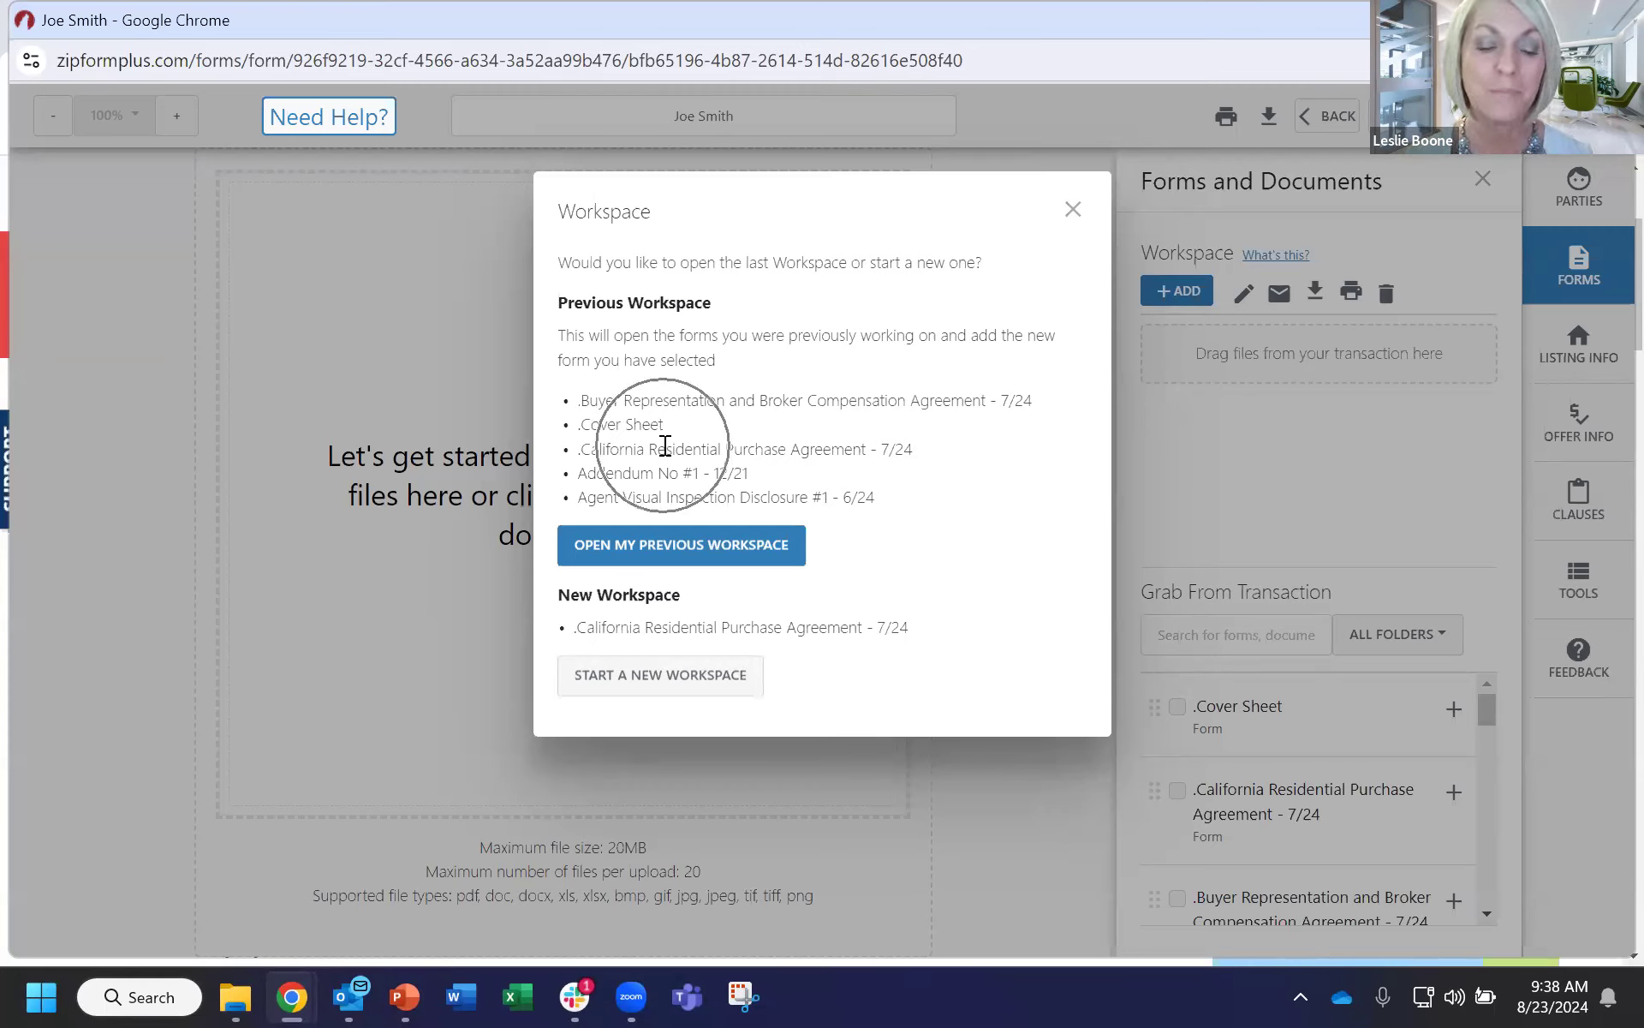
{"action": "left_click", "coordinate": [1334, 459]}
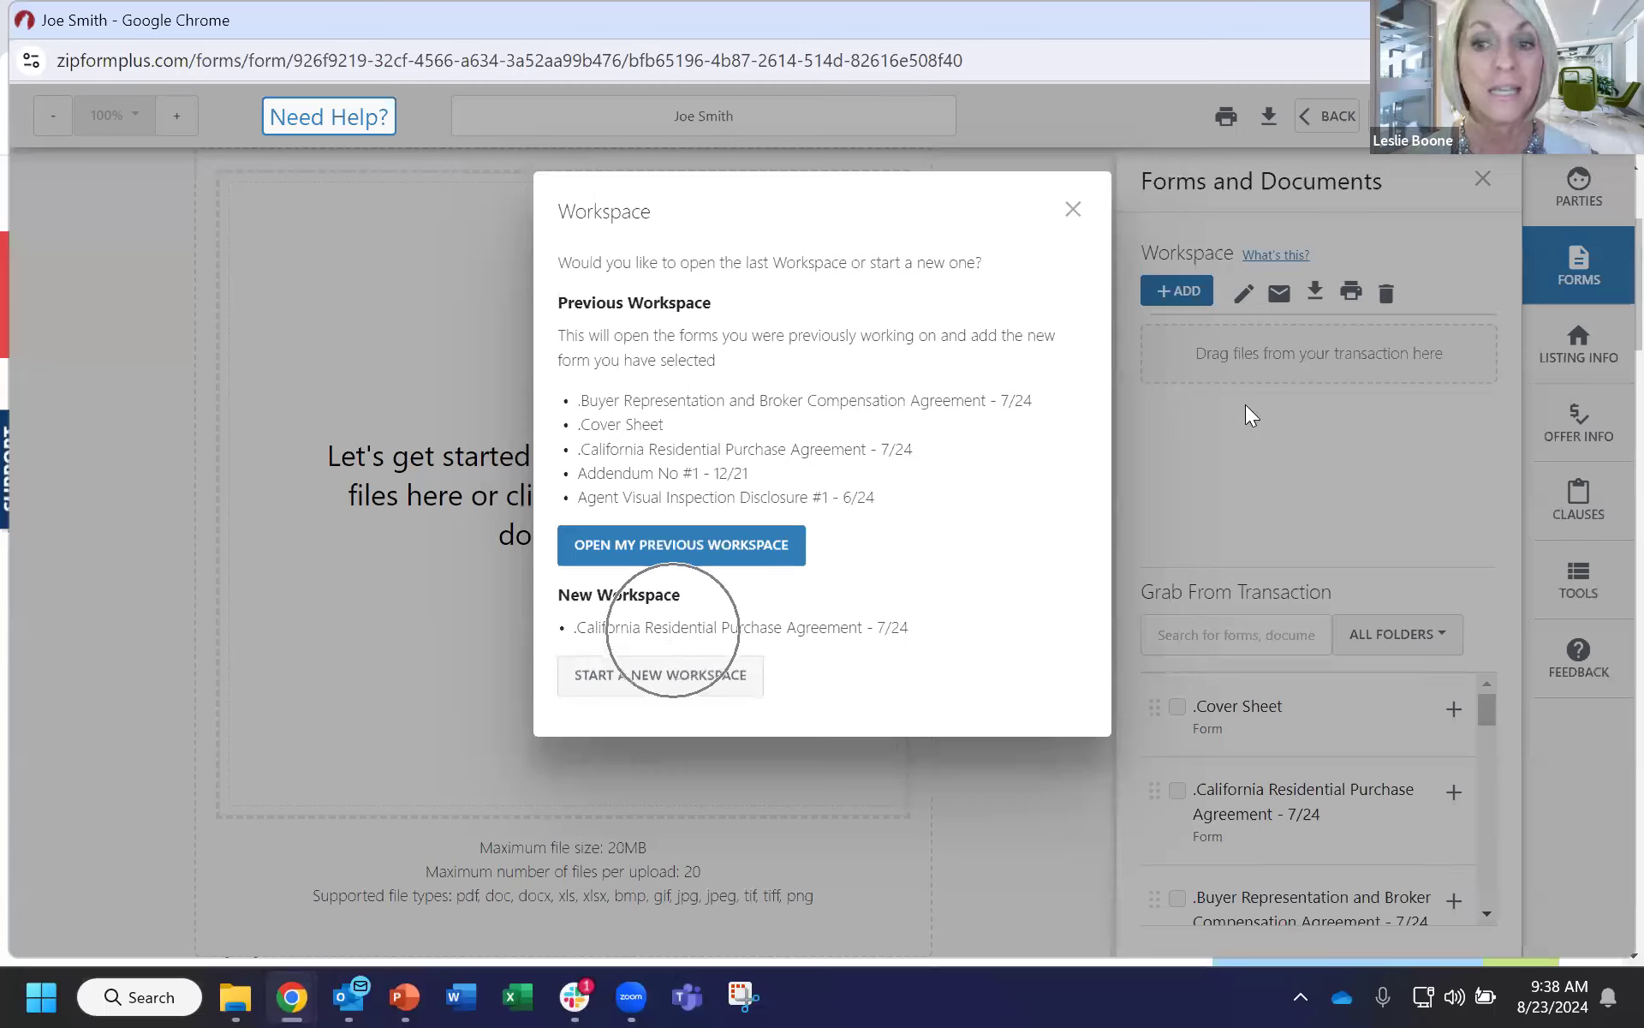
{"action": "left_click", "coordinate": [703, 692]}
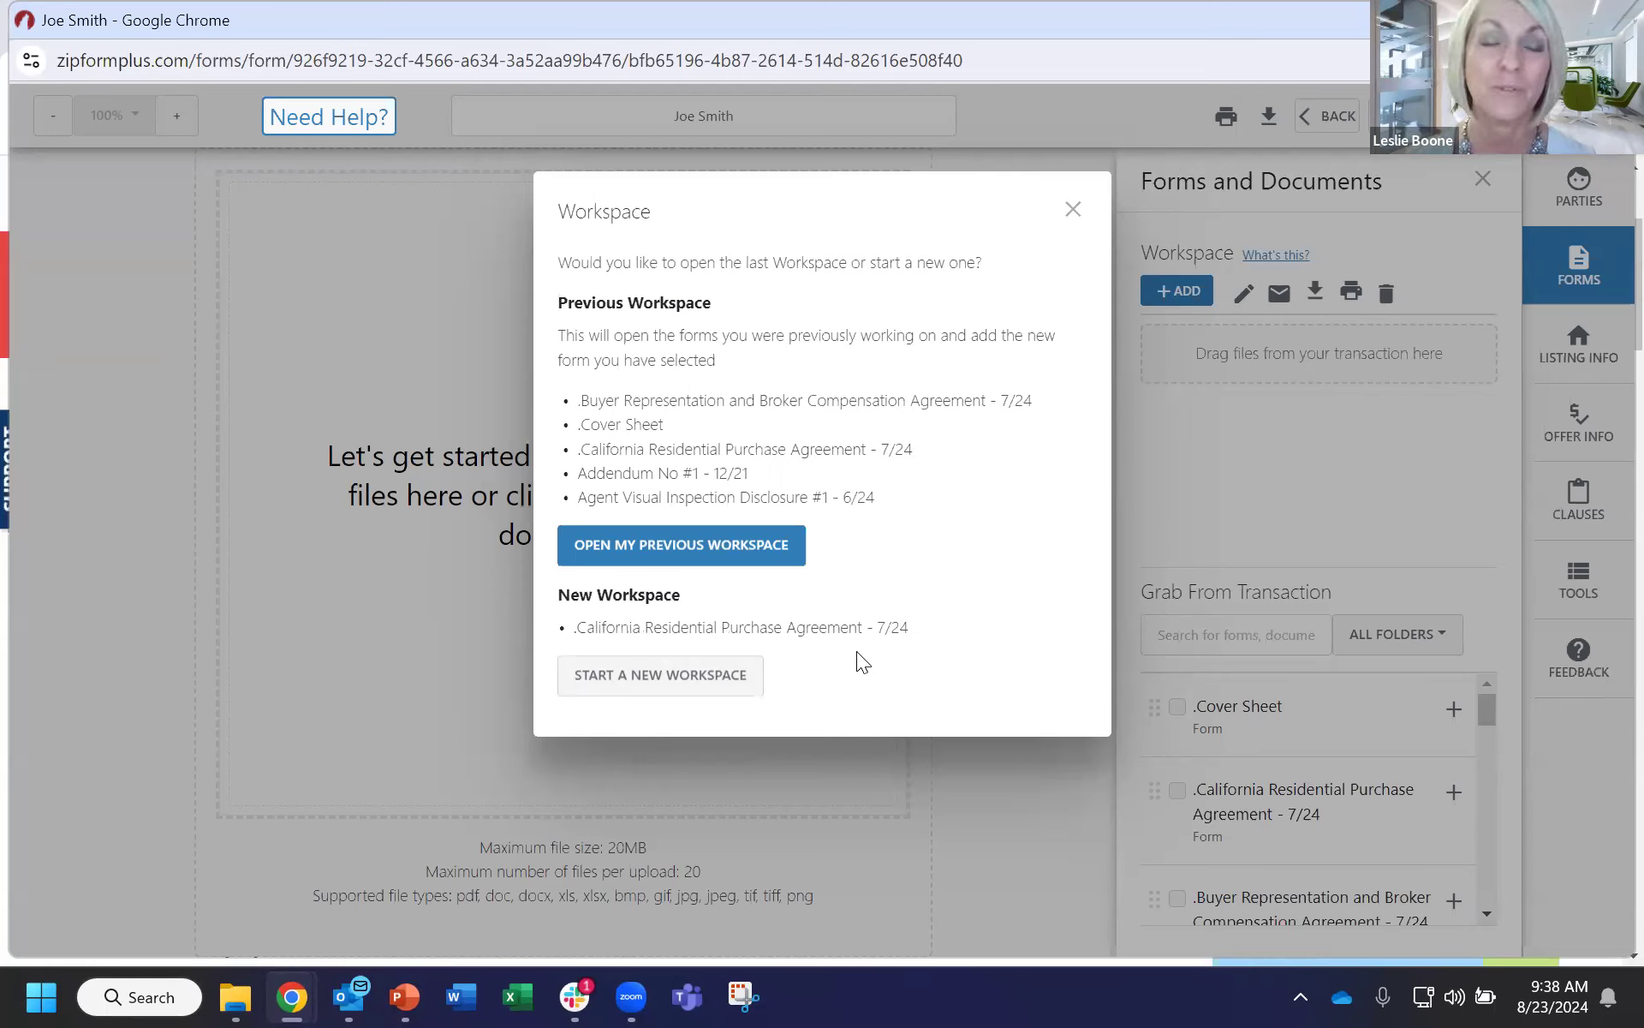
{"action": "left_click", "coordinate": [683, 552]}
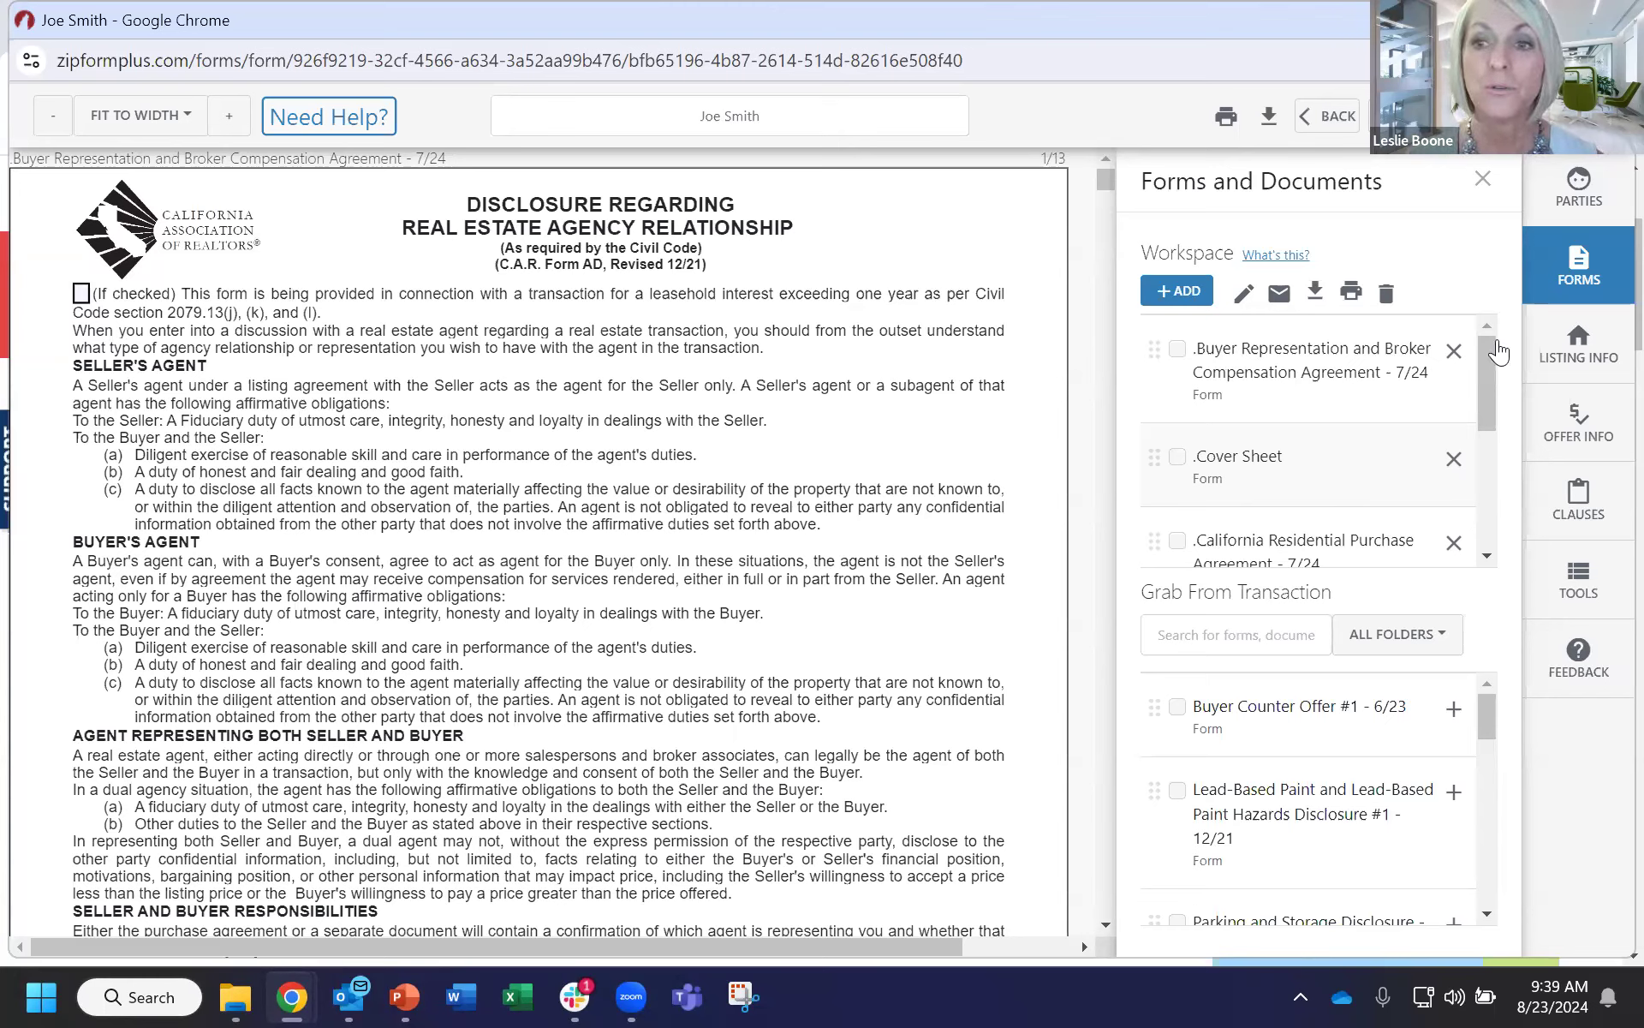
{"action": "left_click", "coordinate": [1334, 118]}
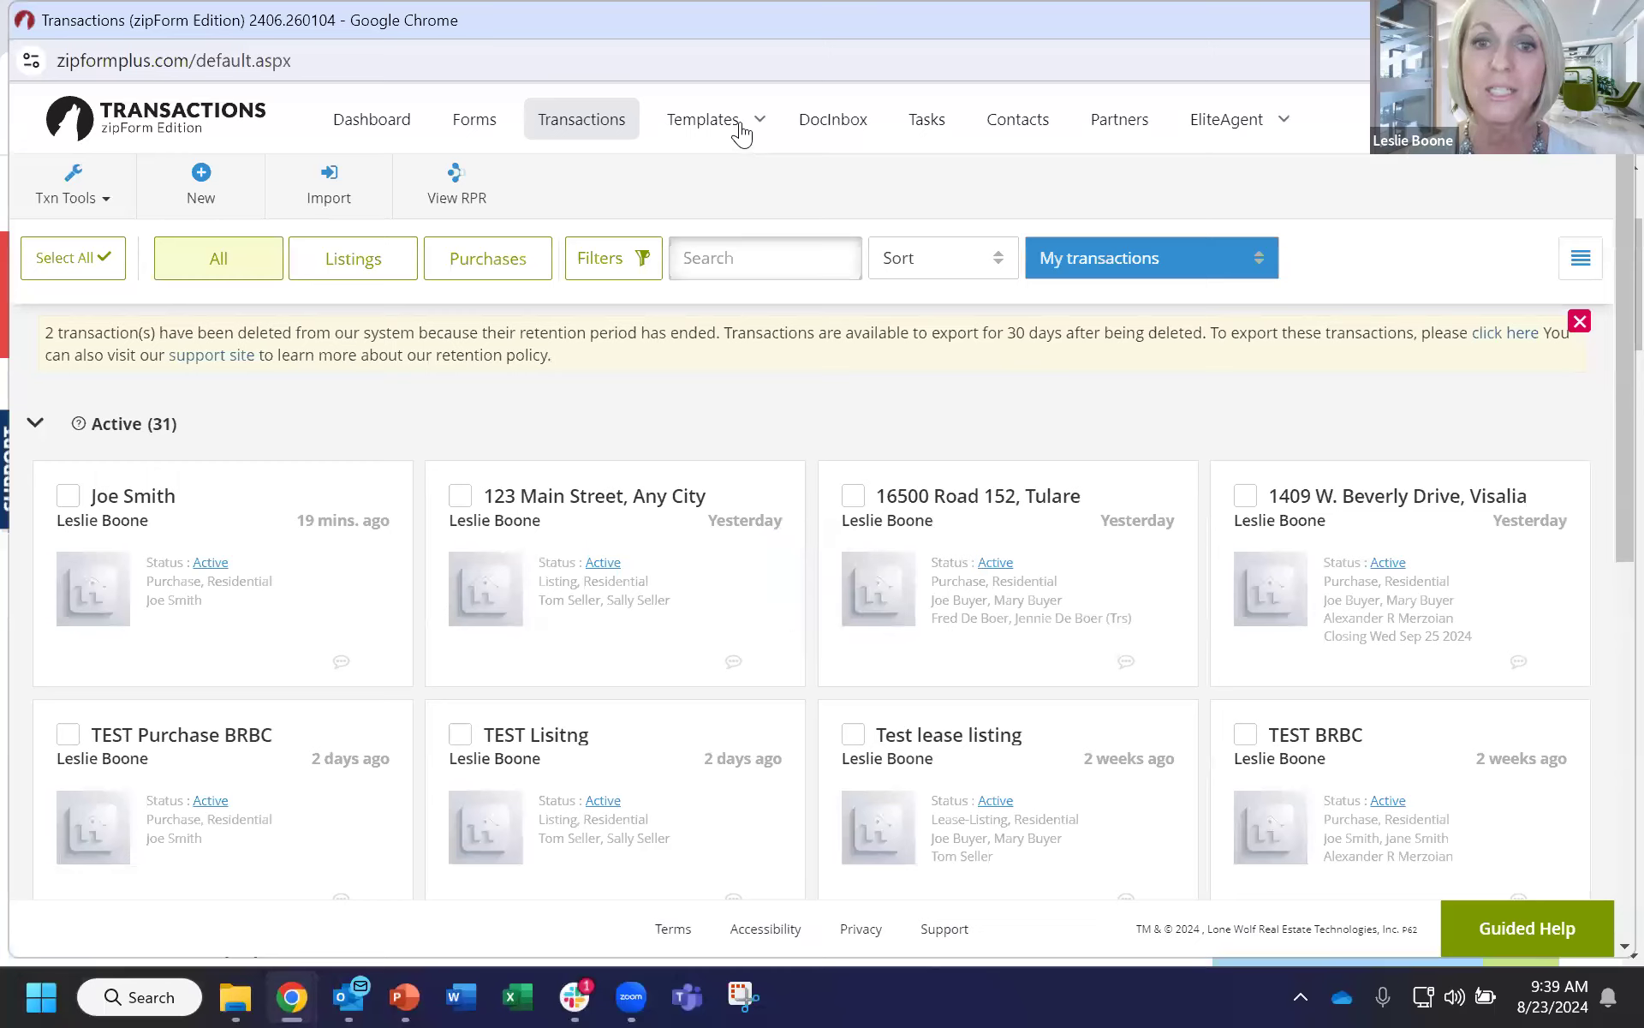
Open the residential Listing Template from the transaction templates list.
{"action": "mouse_move", "coordinate": [716, 128]}
{"action": "left_click", "coordinate": [696, 185]}
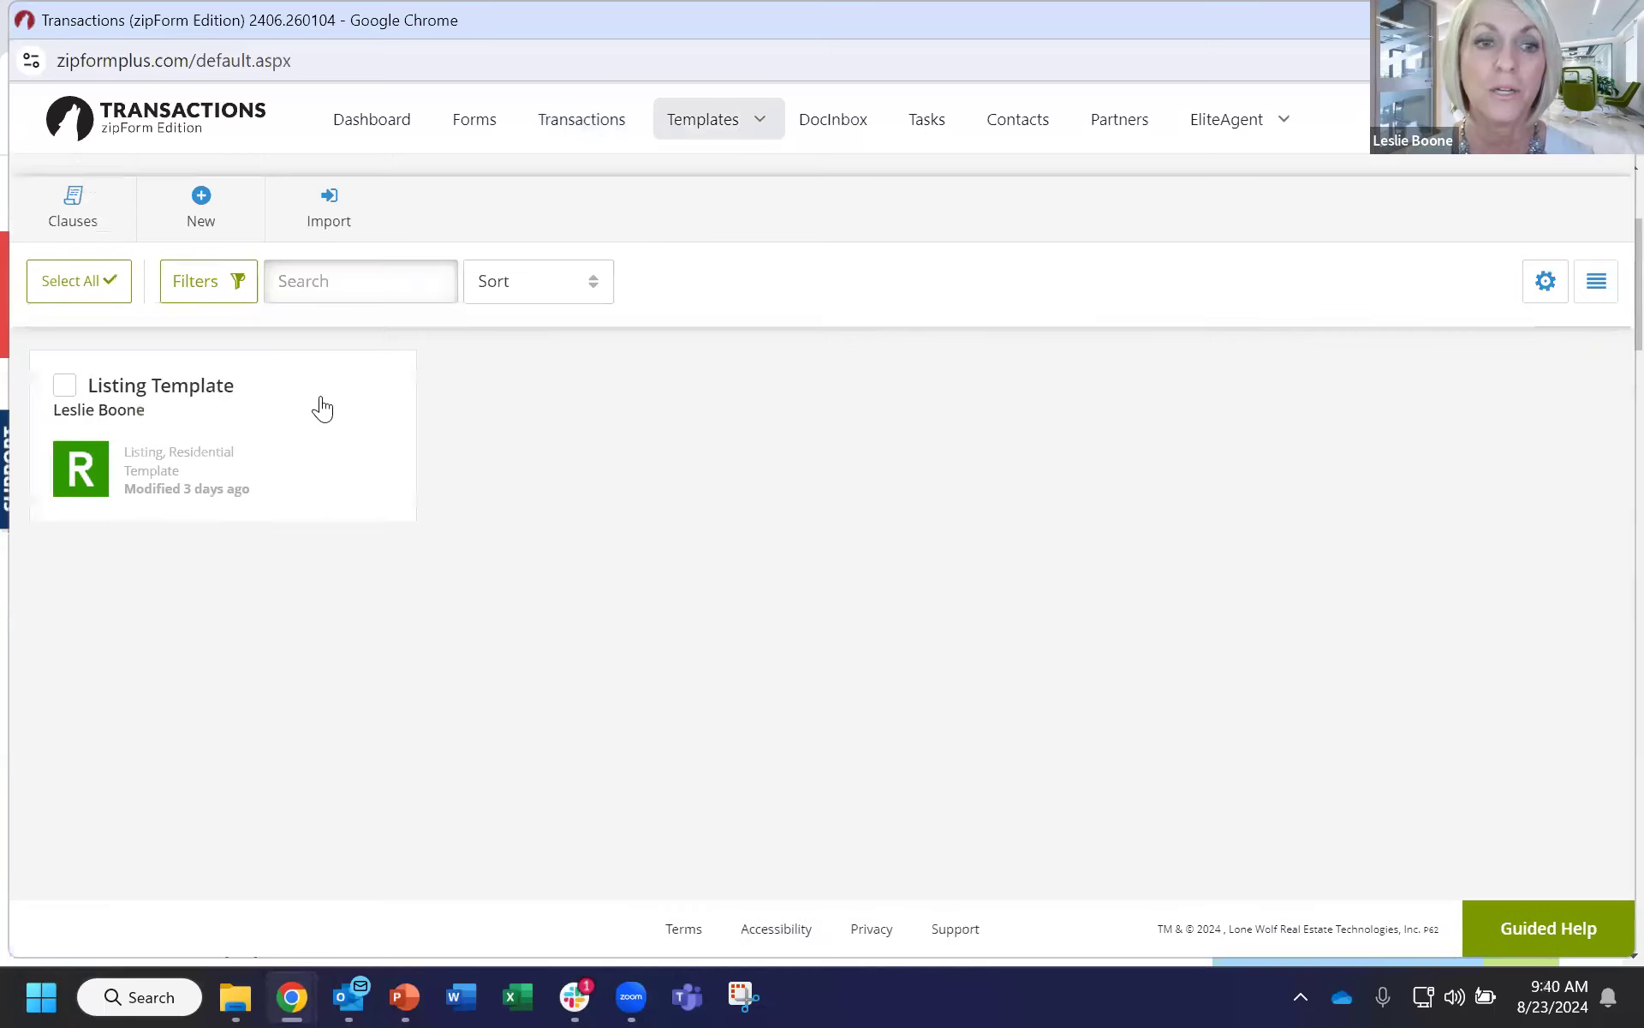
{"action": "left_click", "coordinate": [231, 409]}
{"action": "left_click", "coordinate": [231, 410]}
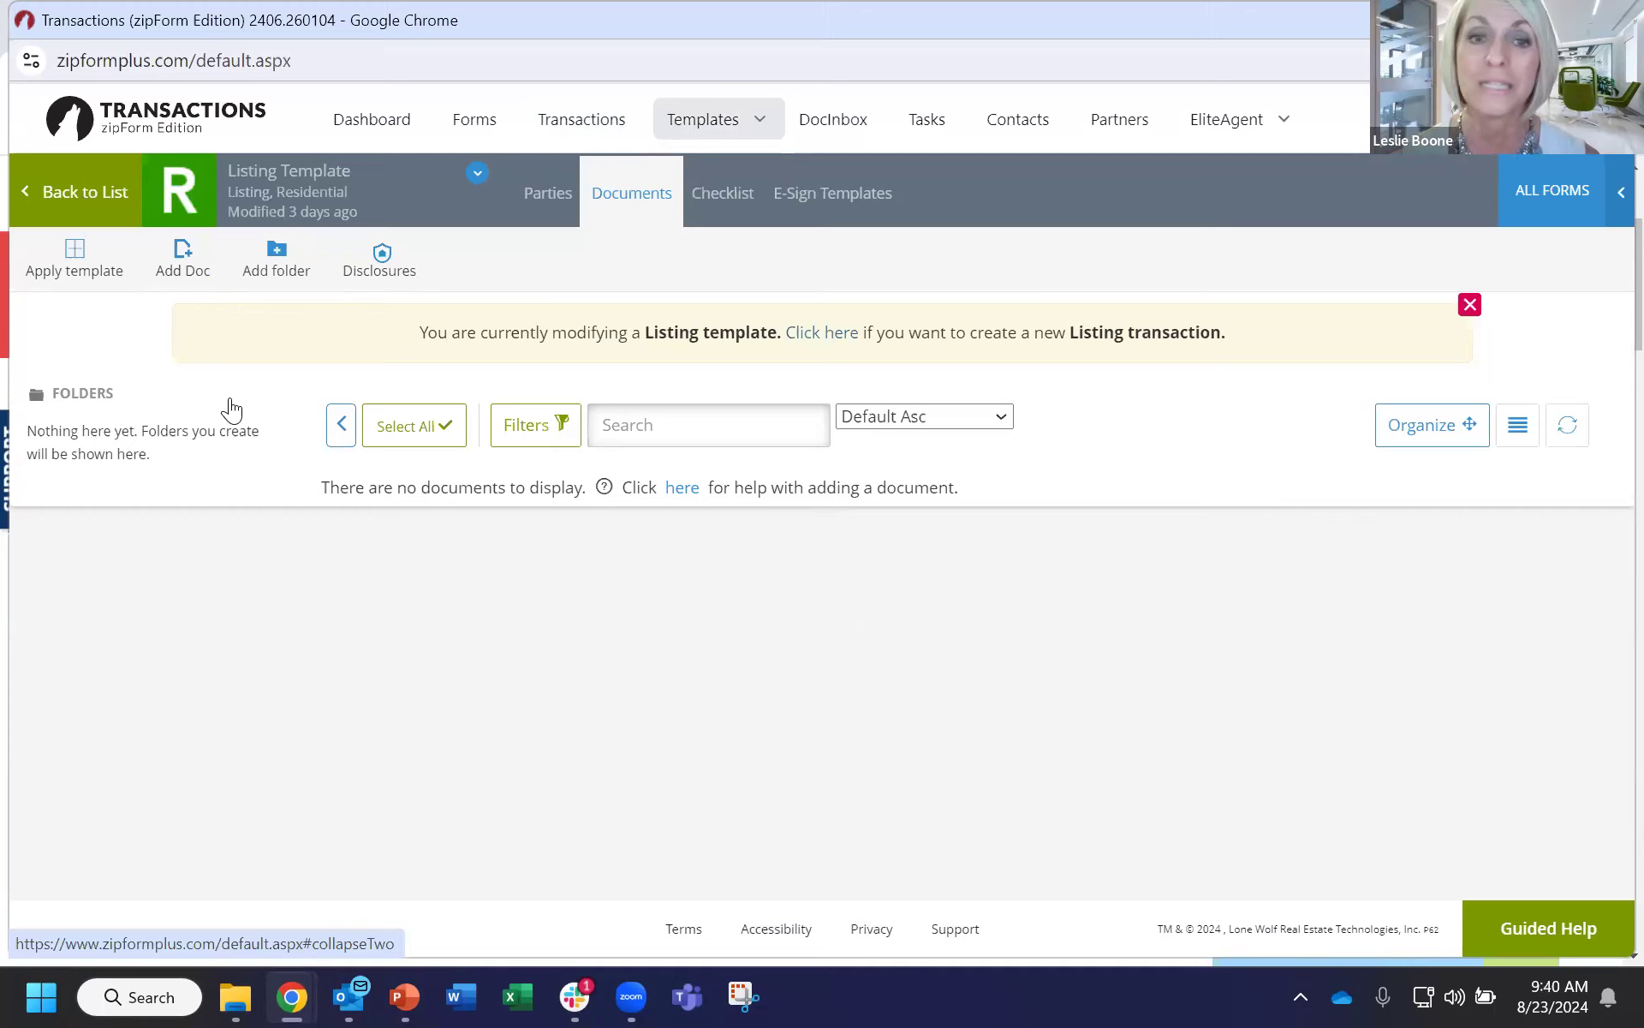
{"action": "left_click", "coordinate": [339, 444]}
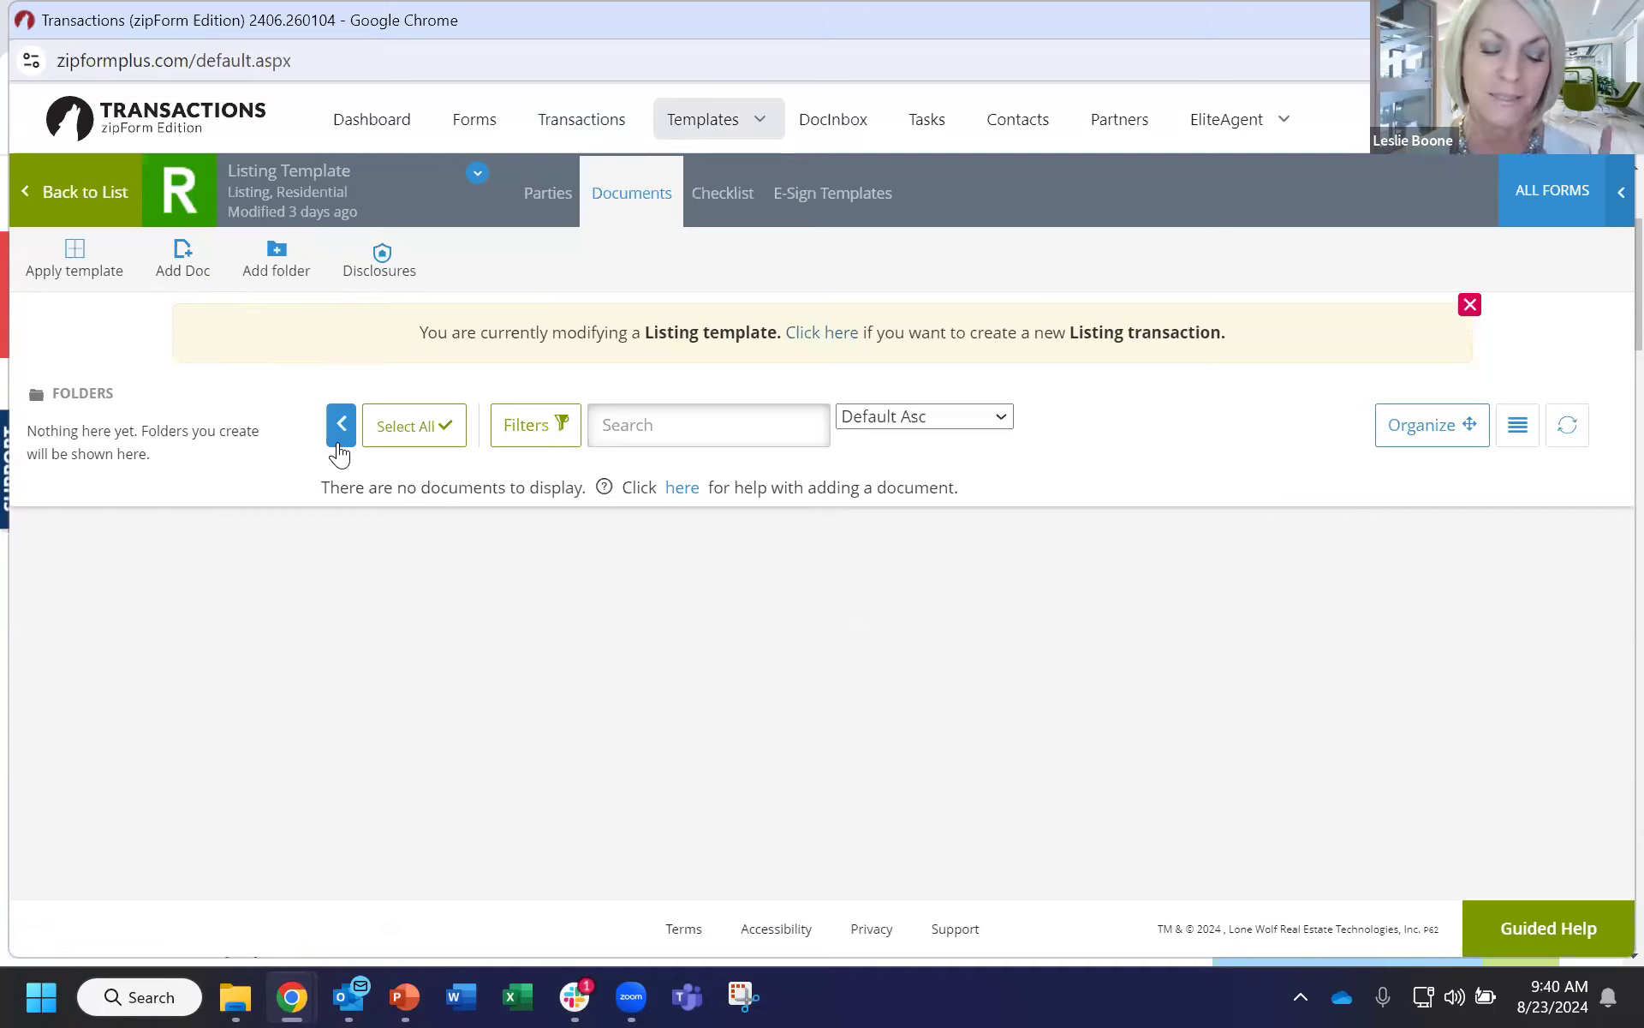
{"action": "left_click", "coordinate": [339, 445]}
{"action": "left_click", "coordinate": [339, 445]}
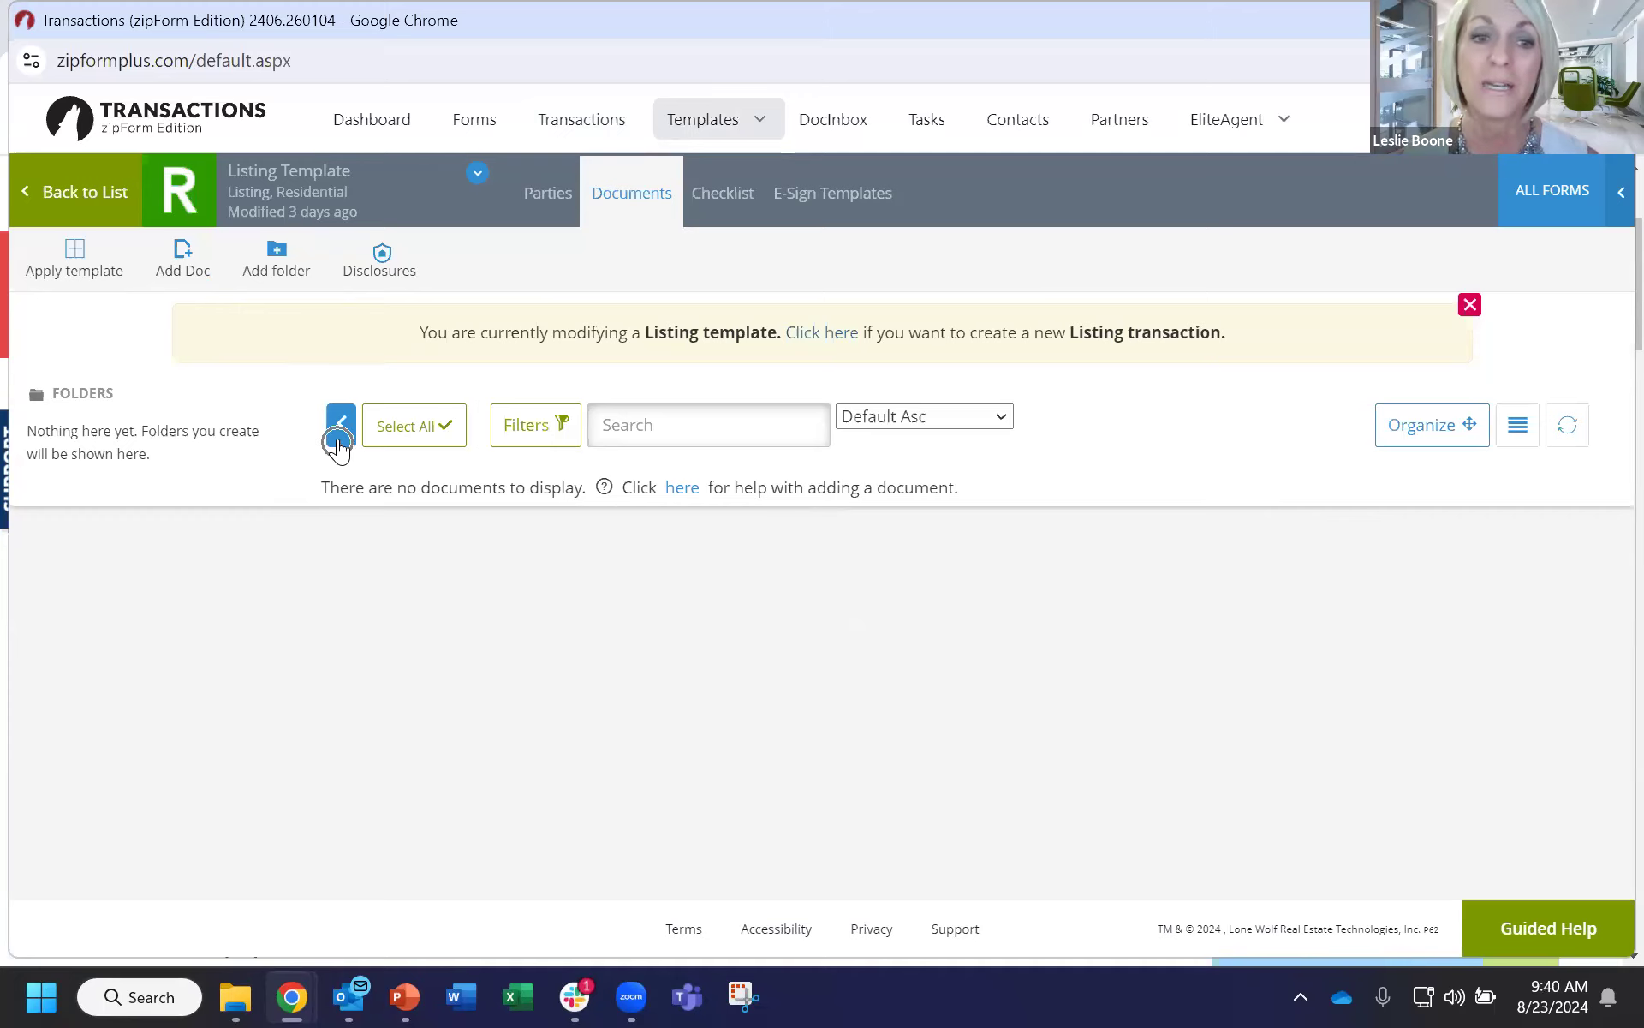
{"action": "left_click", "coordinate": [339, 446]}
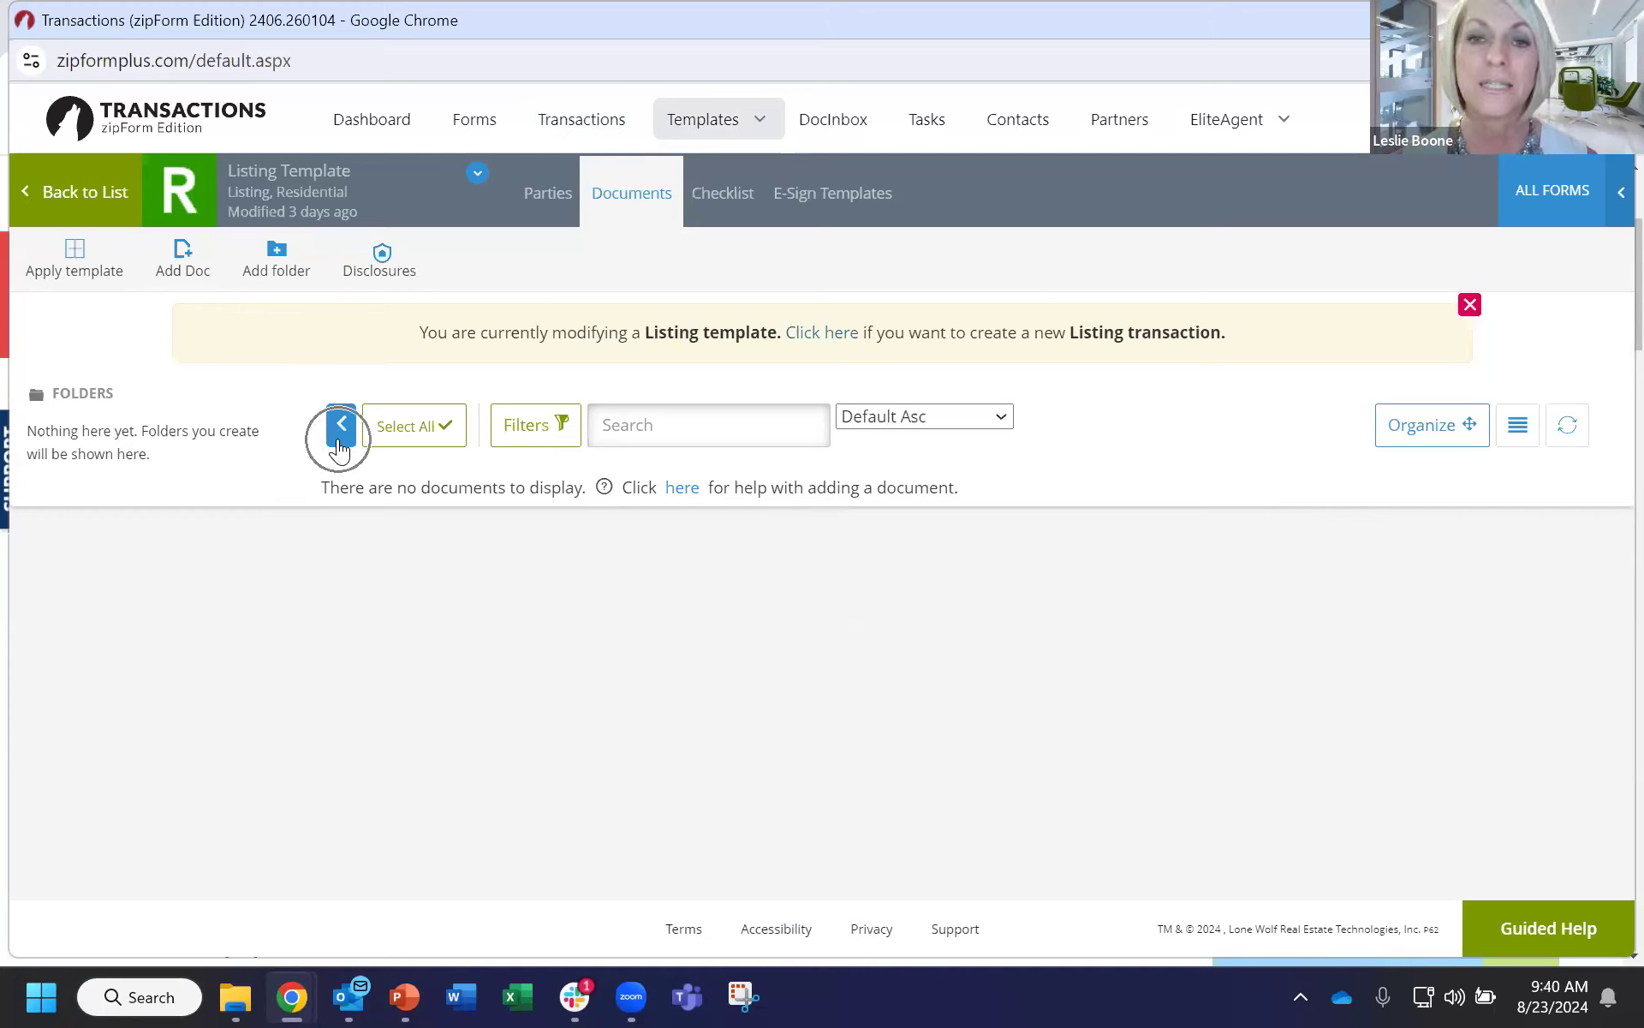
{"action": "left_click", "coordinate": [339, 446]}
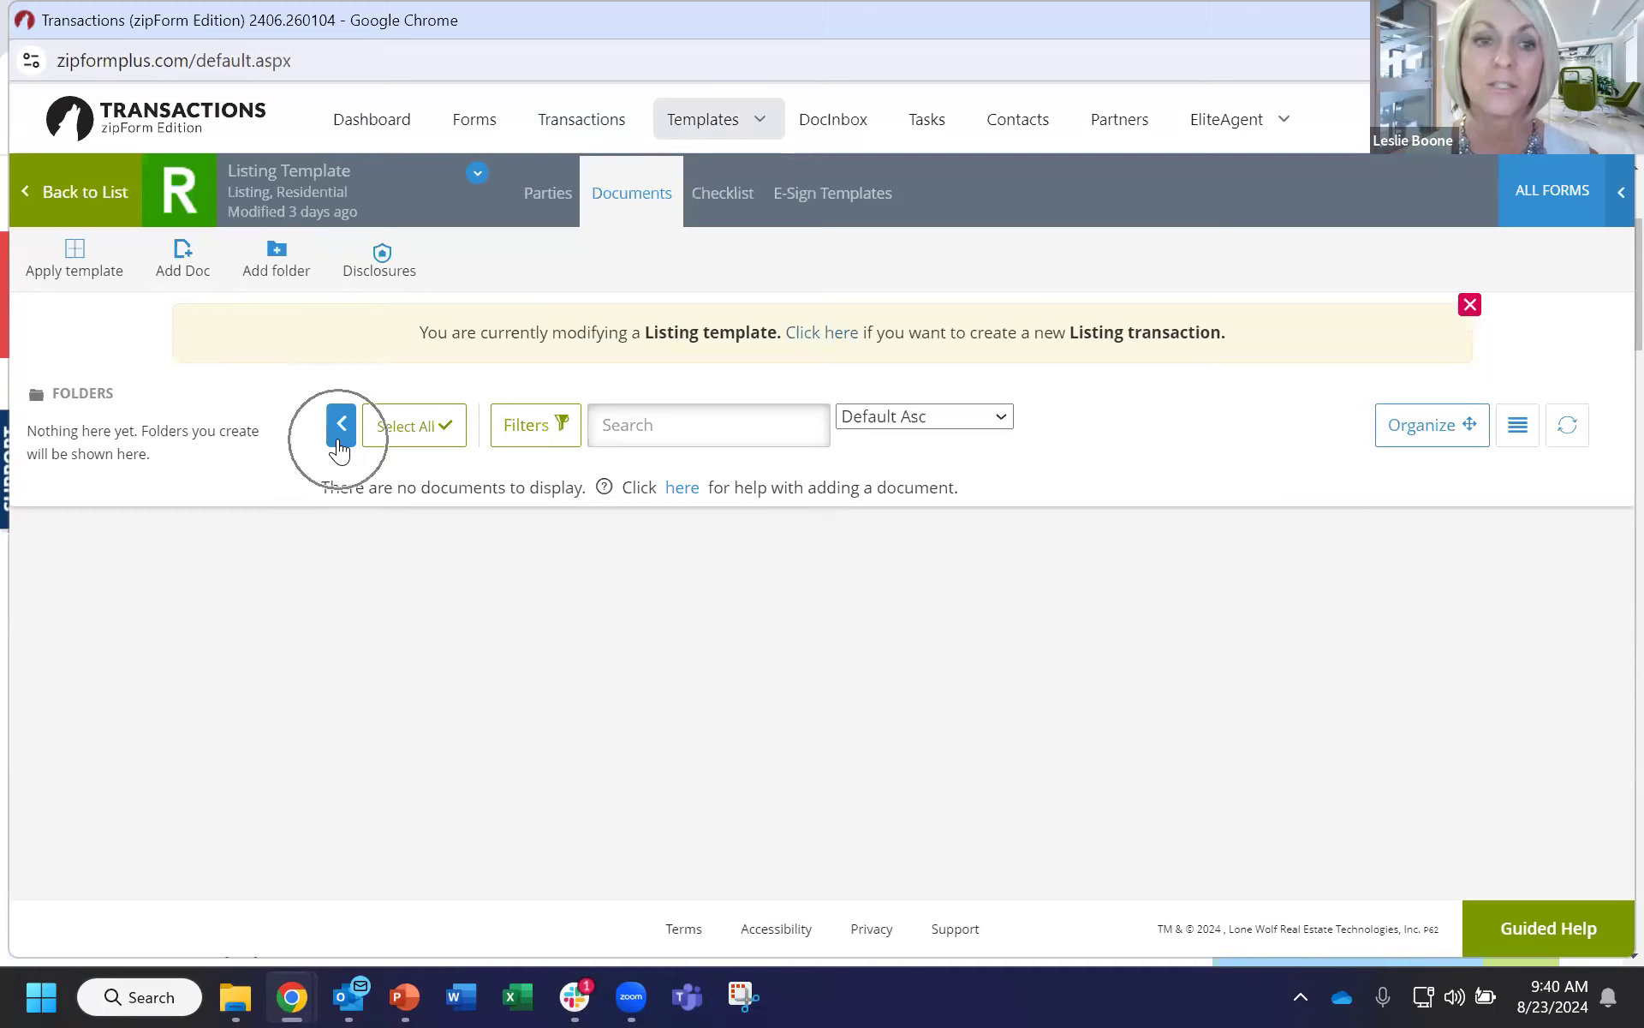
{"action": "left_click", "coordinate": [339, 446]}
{"action": "left_click", "coordinate": [339, 446]}
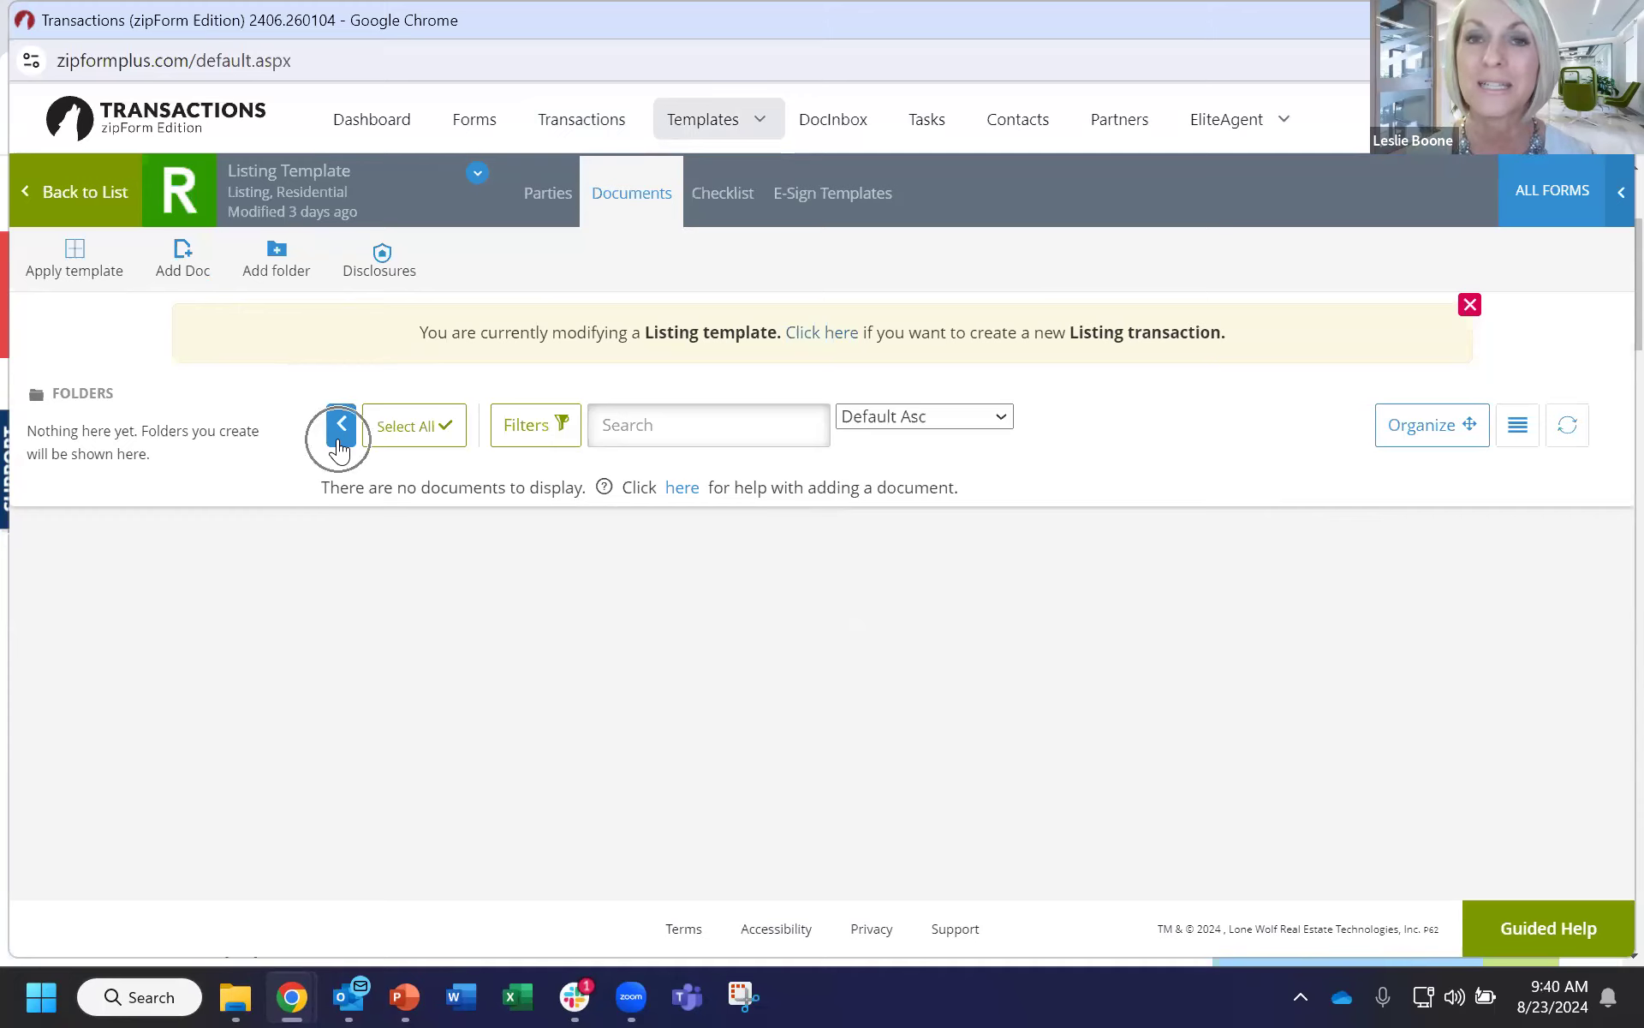
{"action": "left_click", "coordinate": [339, 446]}
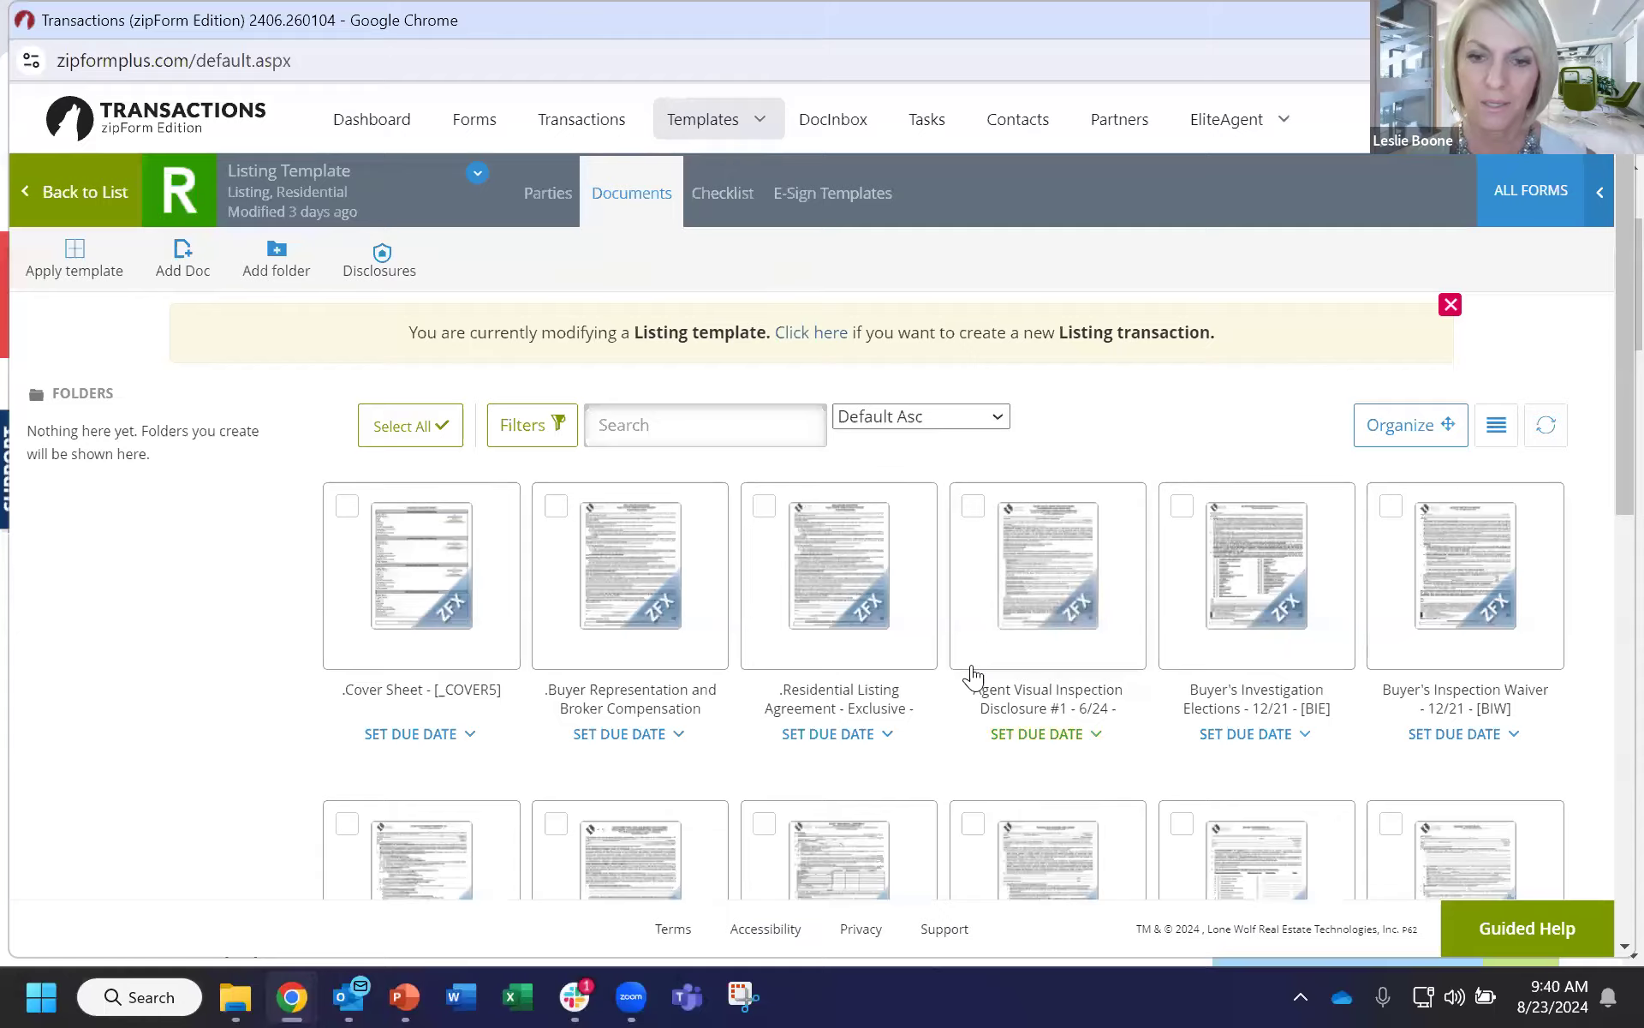
Review the forms included in the Listing Template's documents through the end of the list.
{"action": "scroll", "coordinate": [973, 679], "scroll_direction": "down", "scroll_amount": 1}
{"action": "scroll", "coordinate": [975, 638], "scroll_direction": "down", "scroll_amount": 9}
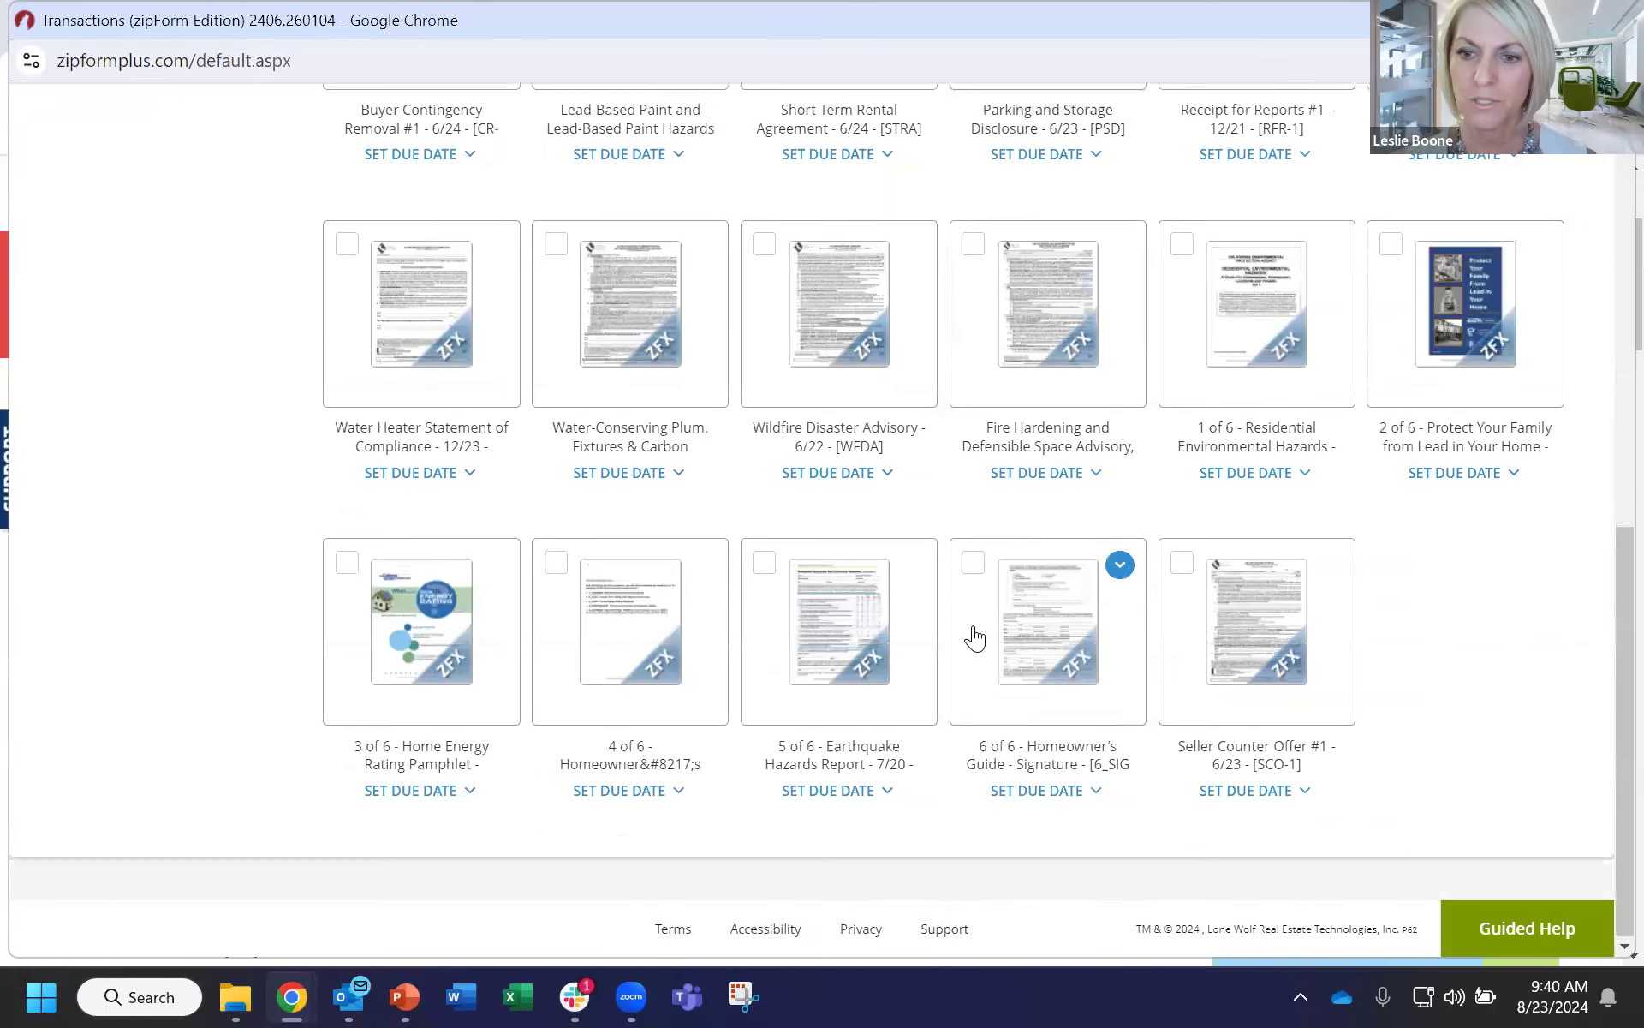
Delete the form ".Residential Listing Agreement - Exclusive - 7/24" from the Listing Template's documents and confirm the deletion.
{"action": "scroll", "coordinate": [892, 686], "scroll_direction": "up", "scroll_amount": 7}
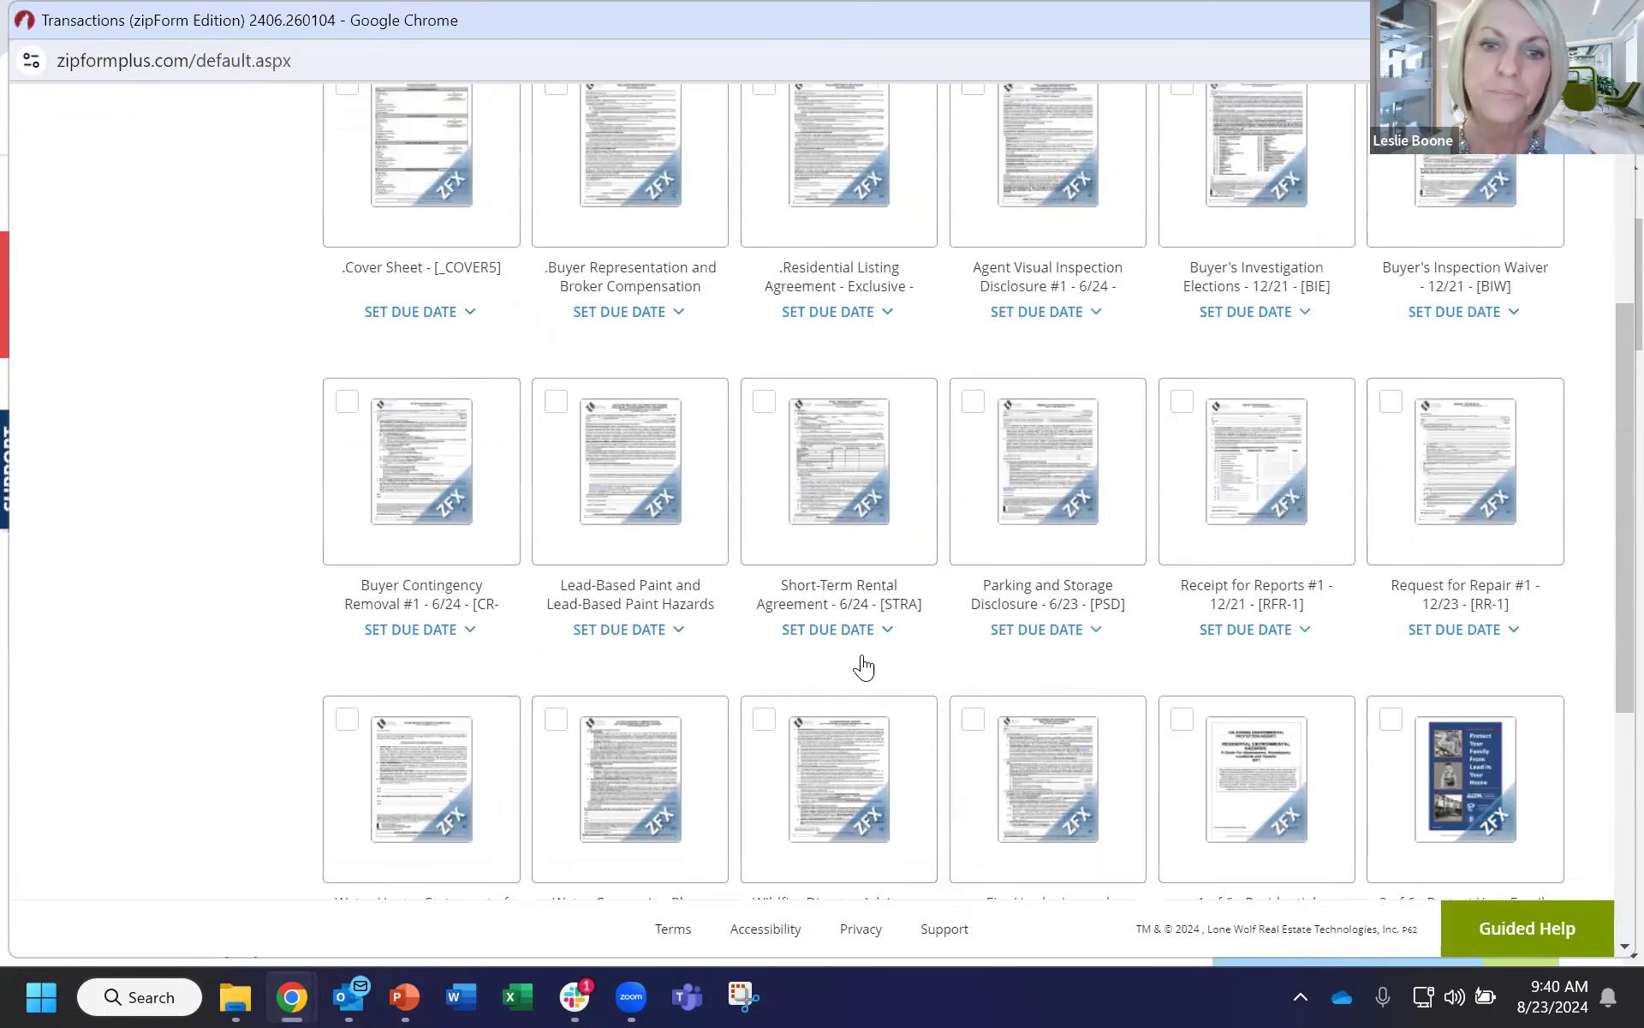
{"action": "scroll", "coordinate": [865, 690], "scroll_direction": "up", "scroll_amount": 3}
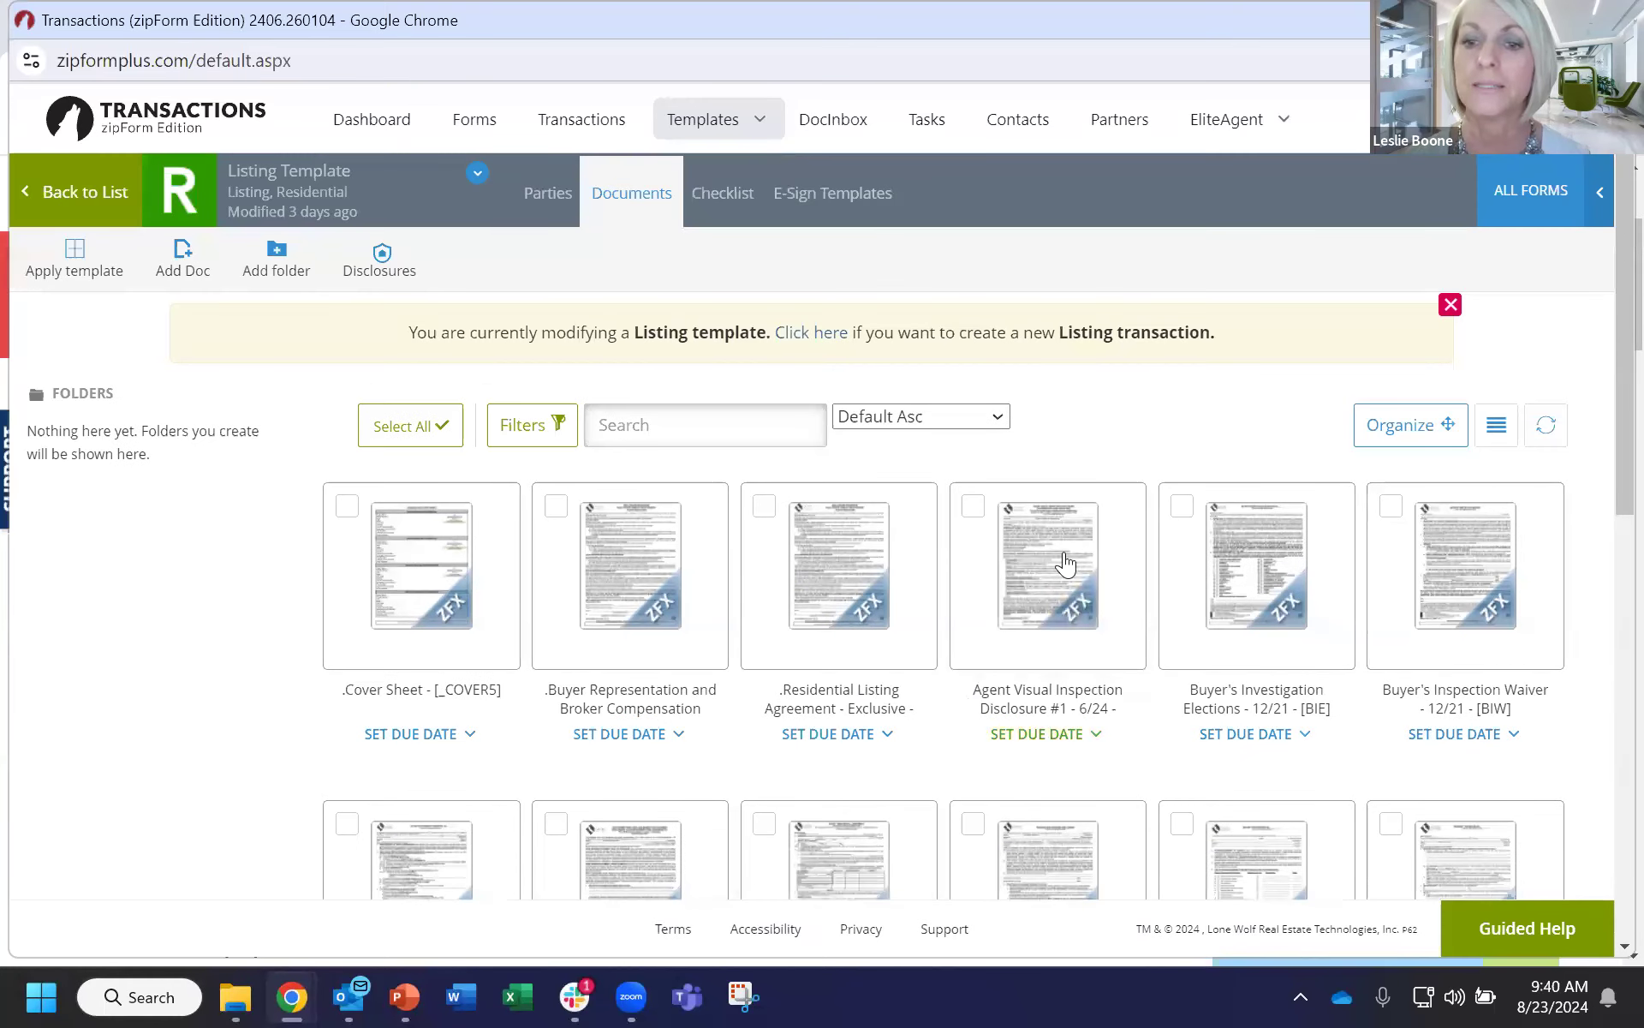
{"action": "mouse_move", "coordinate": [911, 512]}
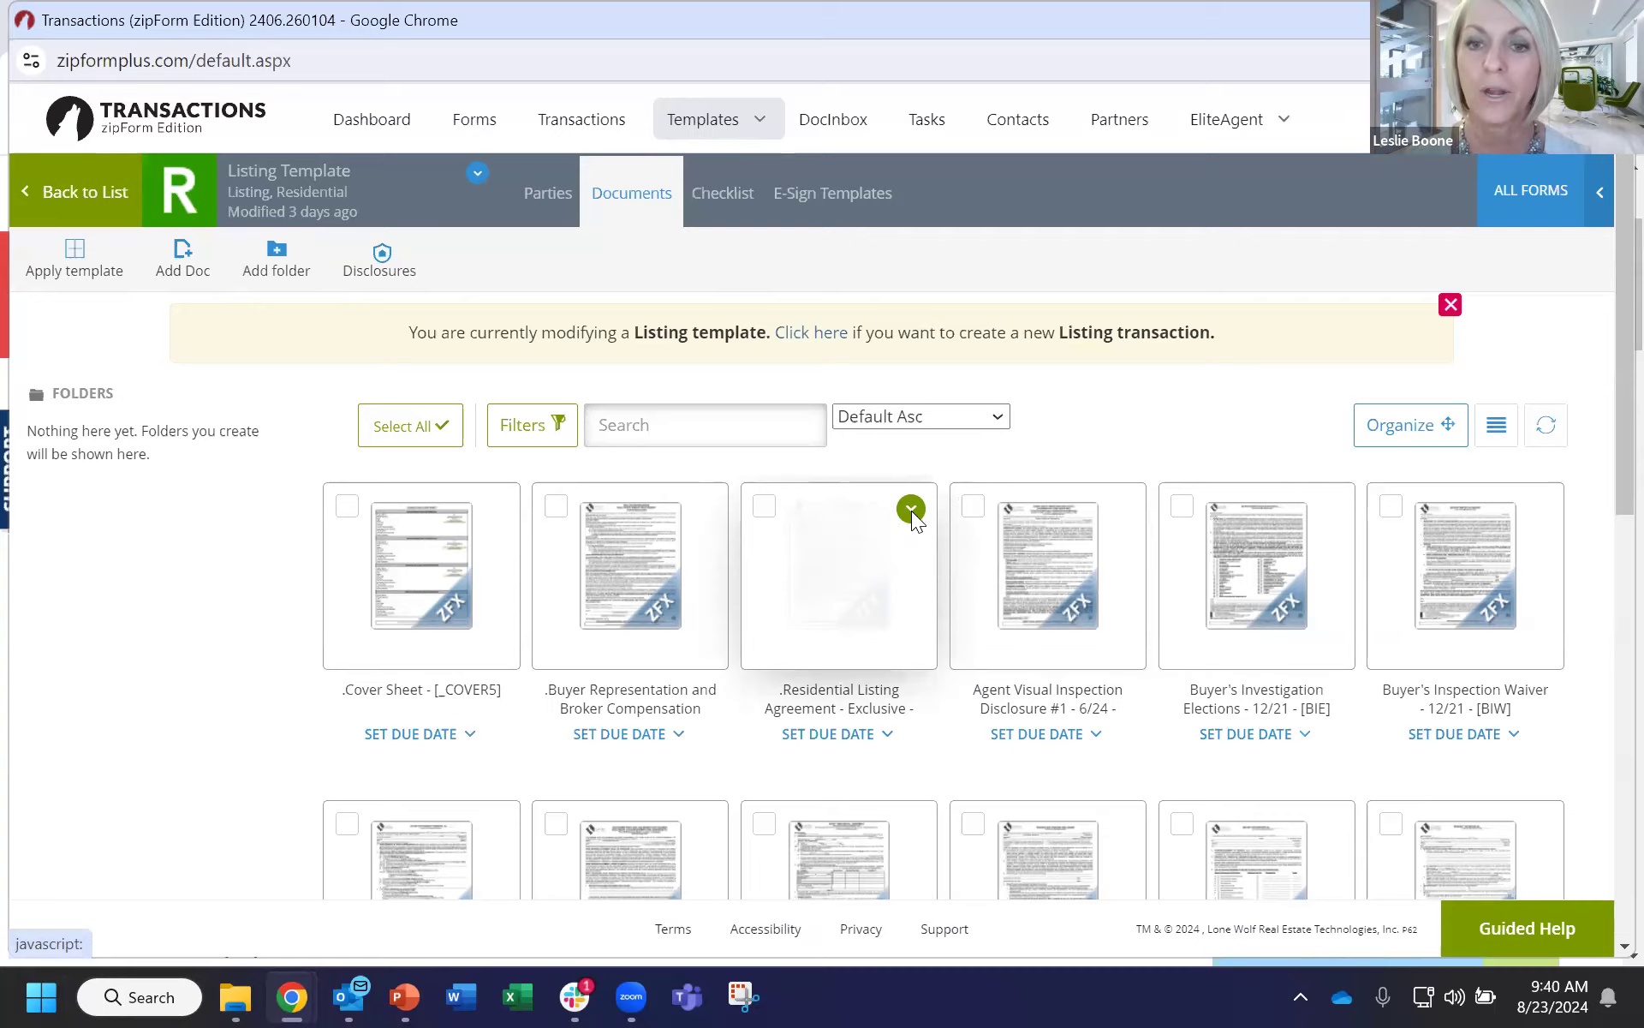
{"action": "left_click", "coordinate": [911, 512]}
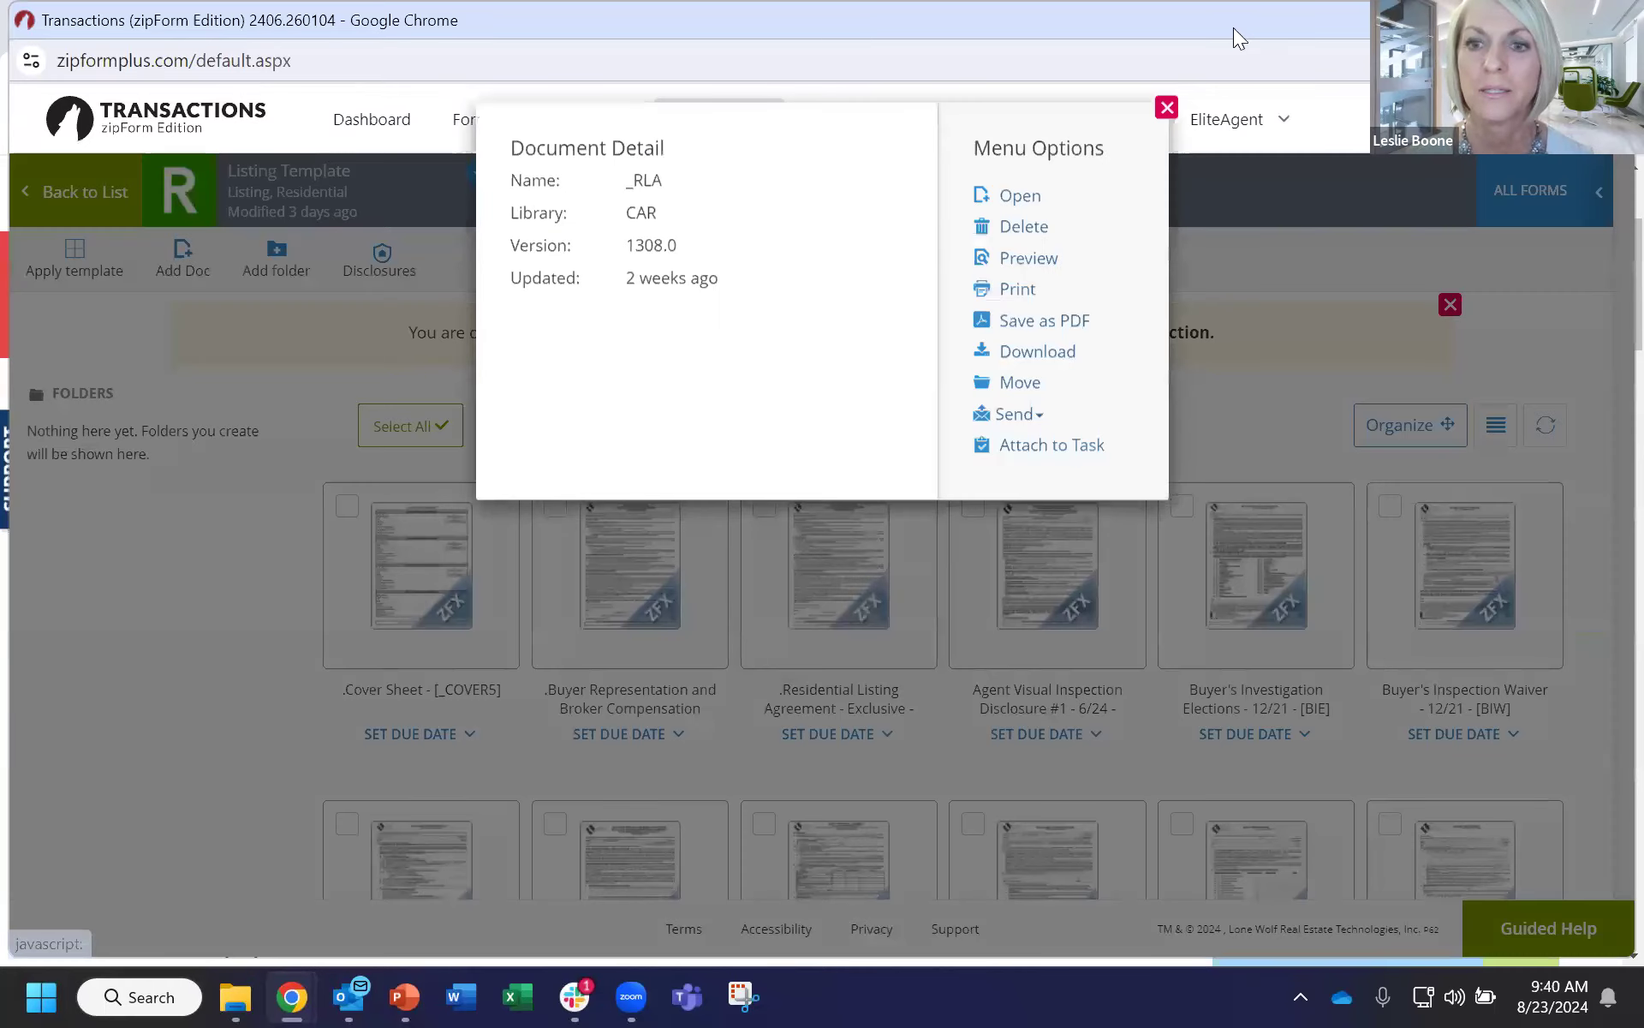
{"action": "left_click", "coordinate": [1002, 229]}
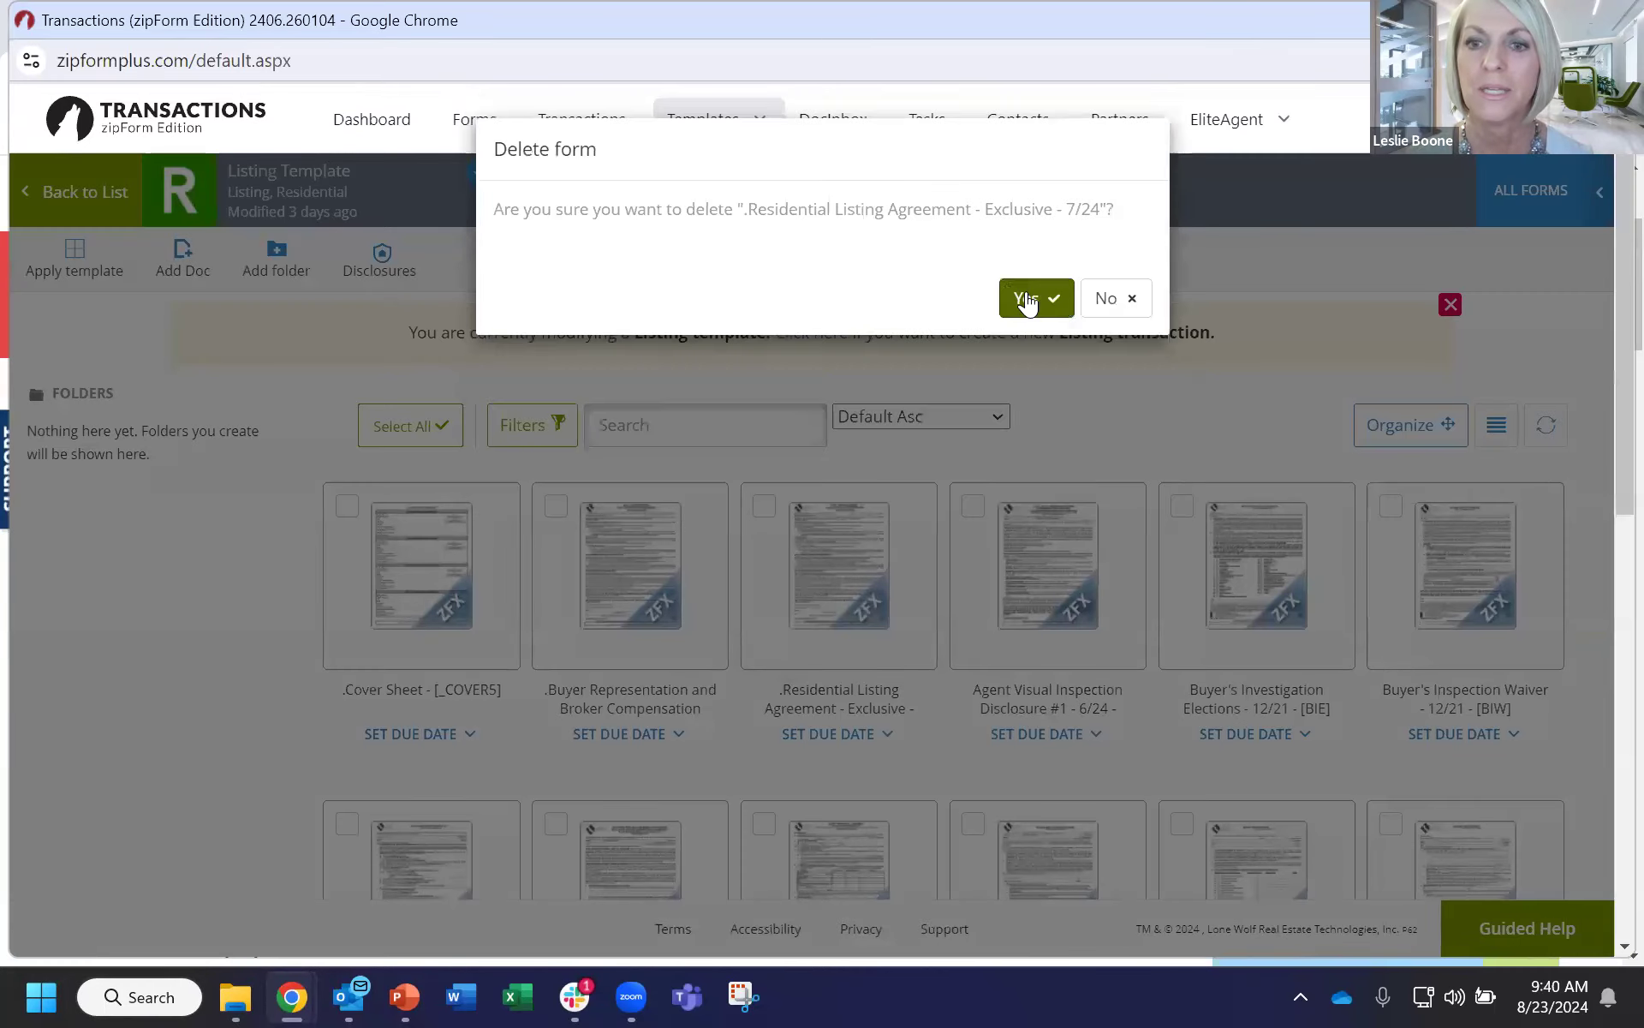
{"action": "left_click", "coordinate": [1024, 300]}
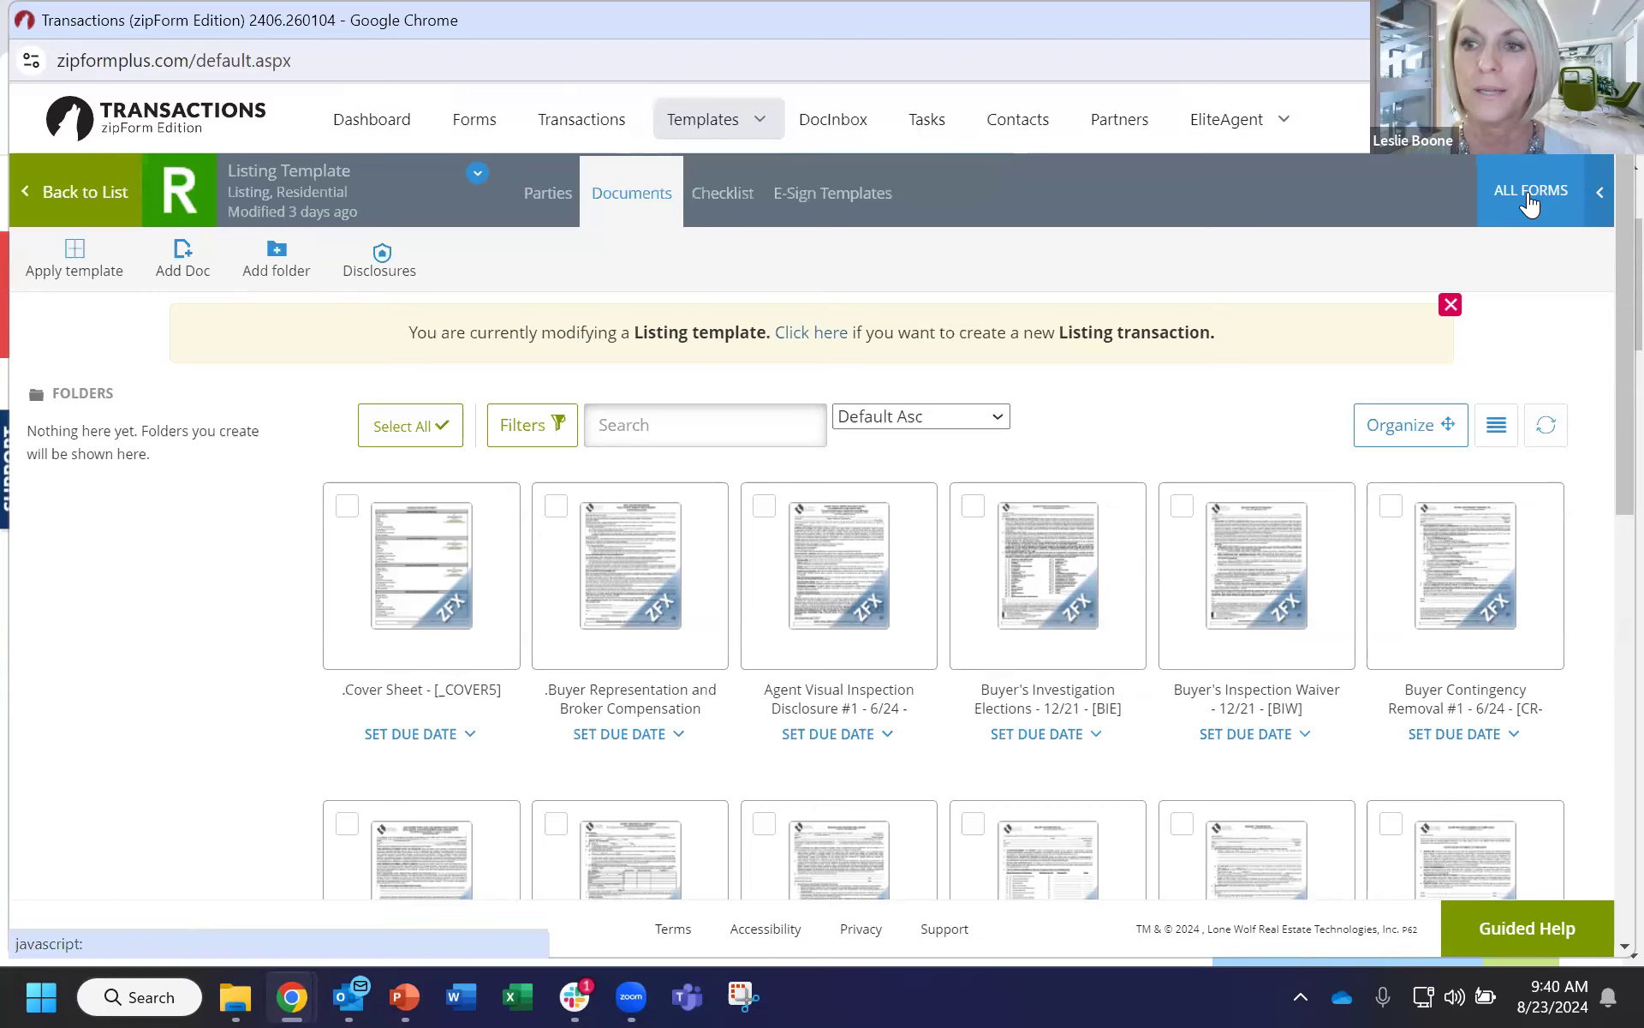
Add the current Residential Listing Agreement - Exclusive form to the Listing Template from the California Association of REALTORS form library, and close the library.
{"action": "left_click", "coordinate": [1531, 206]}
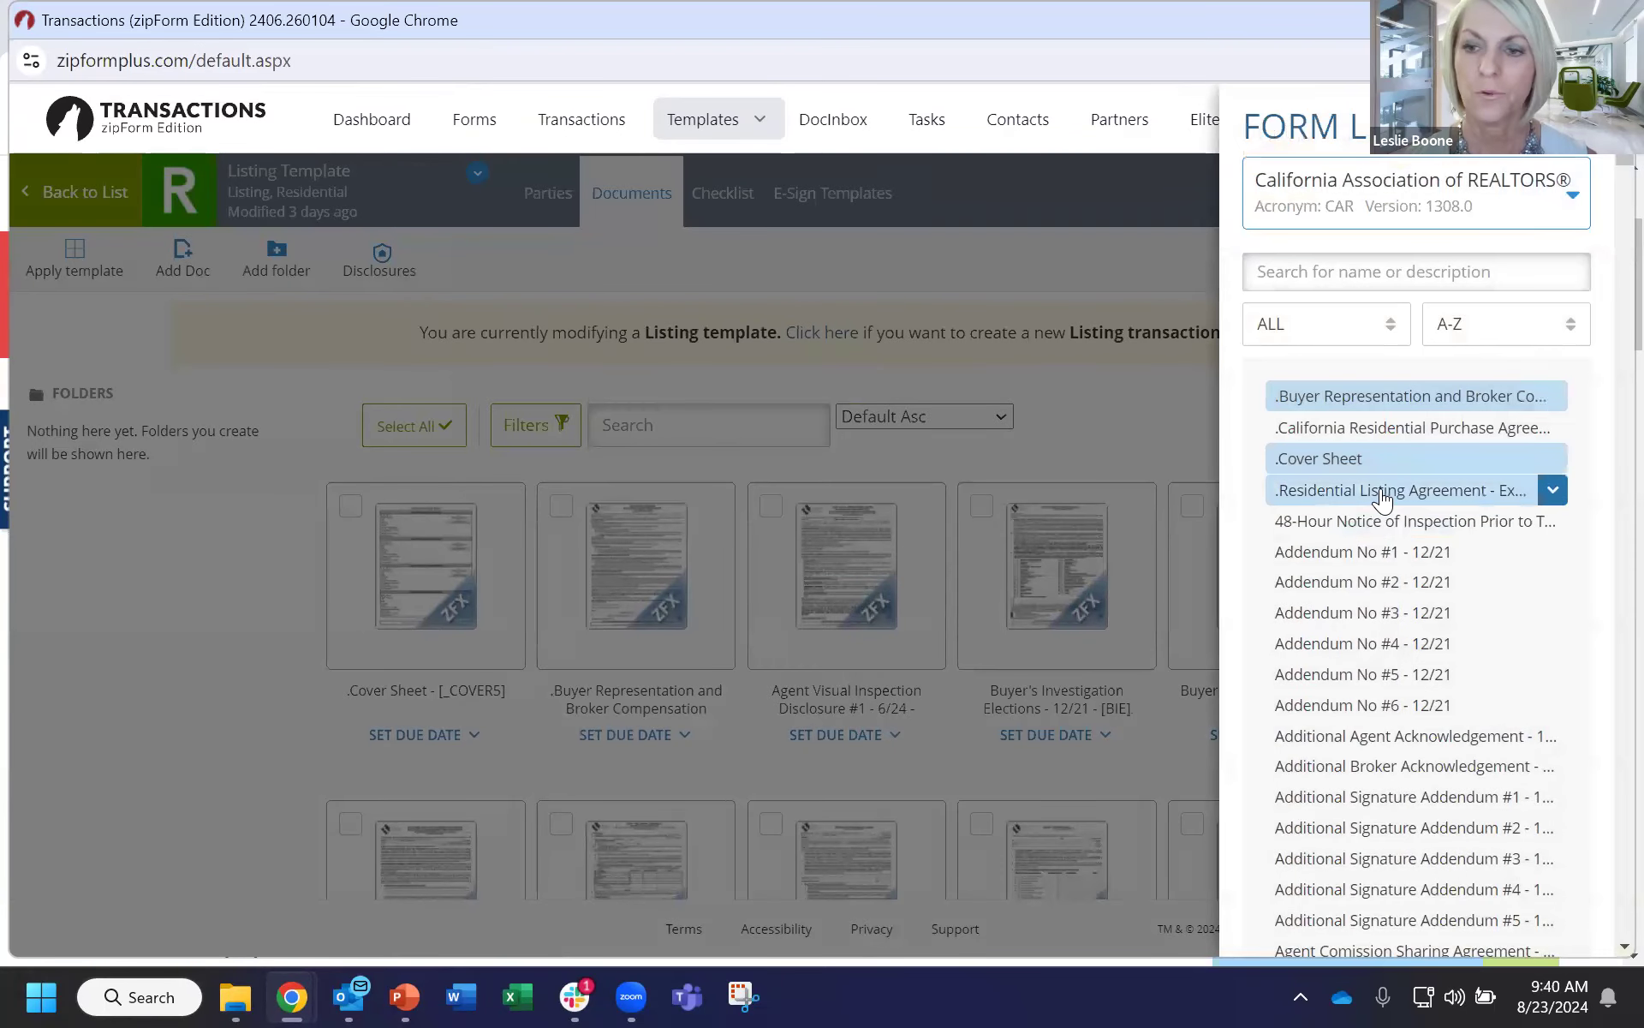
{"action": "left_click", "coordinate": [1383, 499]}
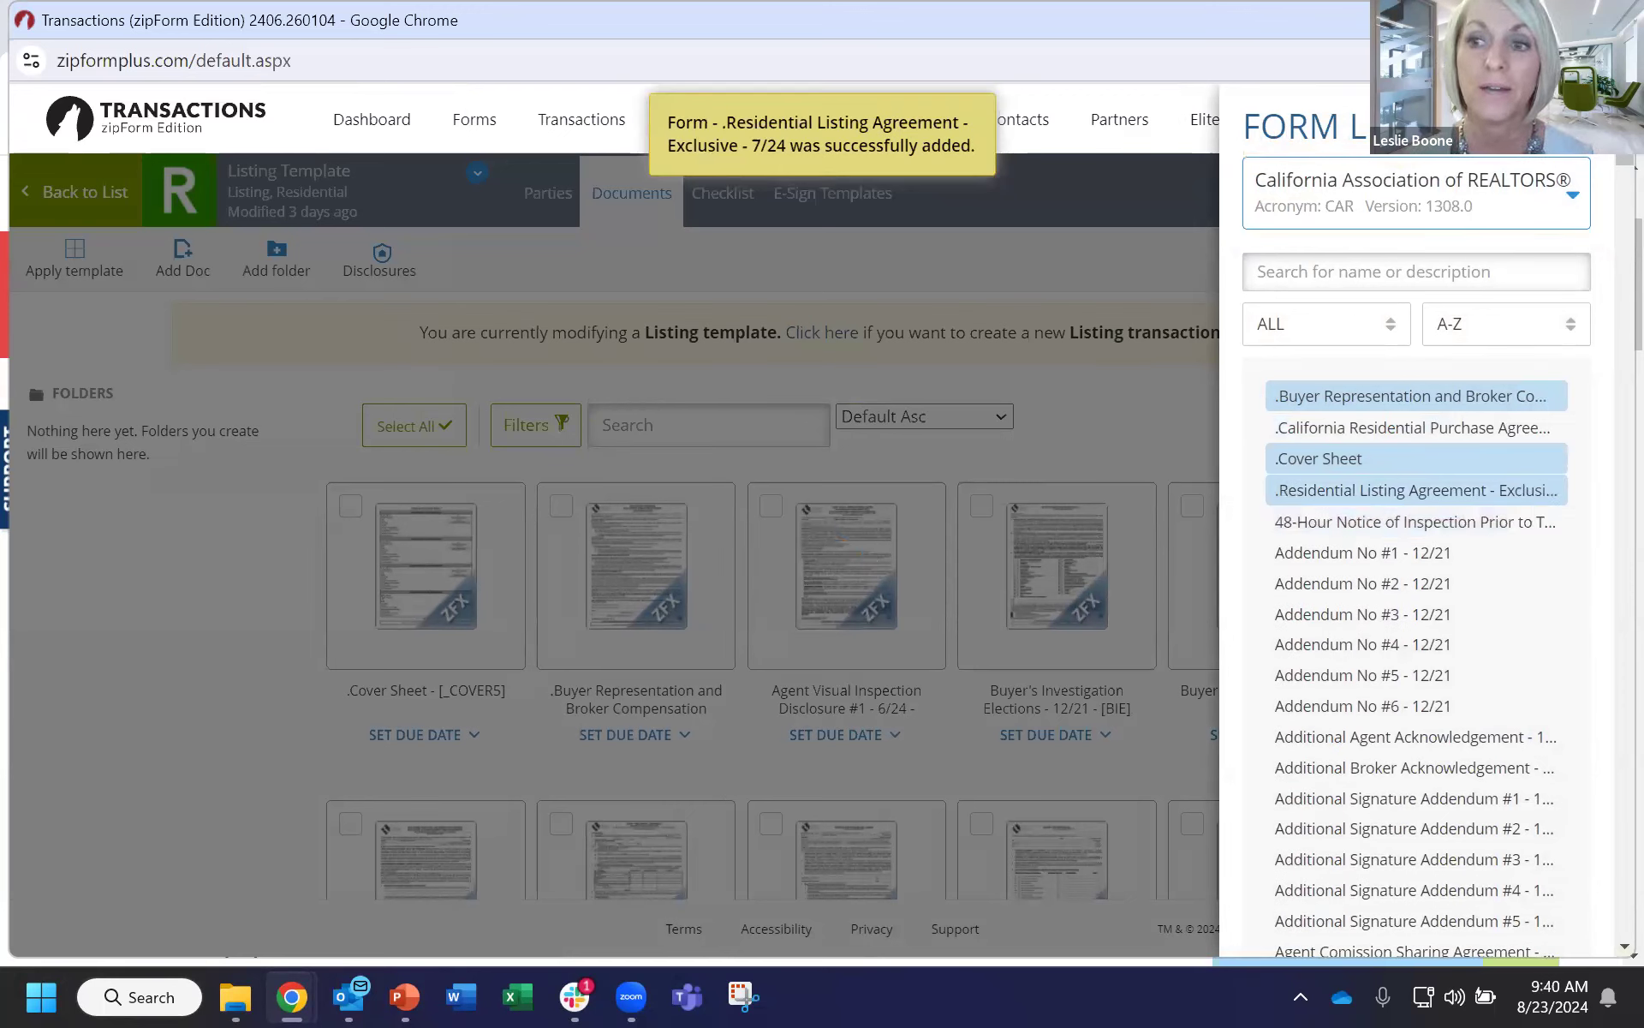
{"action": "left_click", "coordinate": [922, 522]}
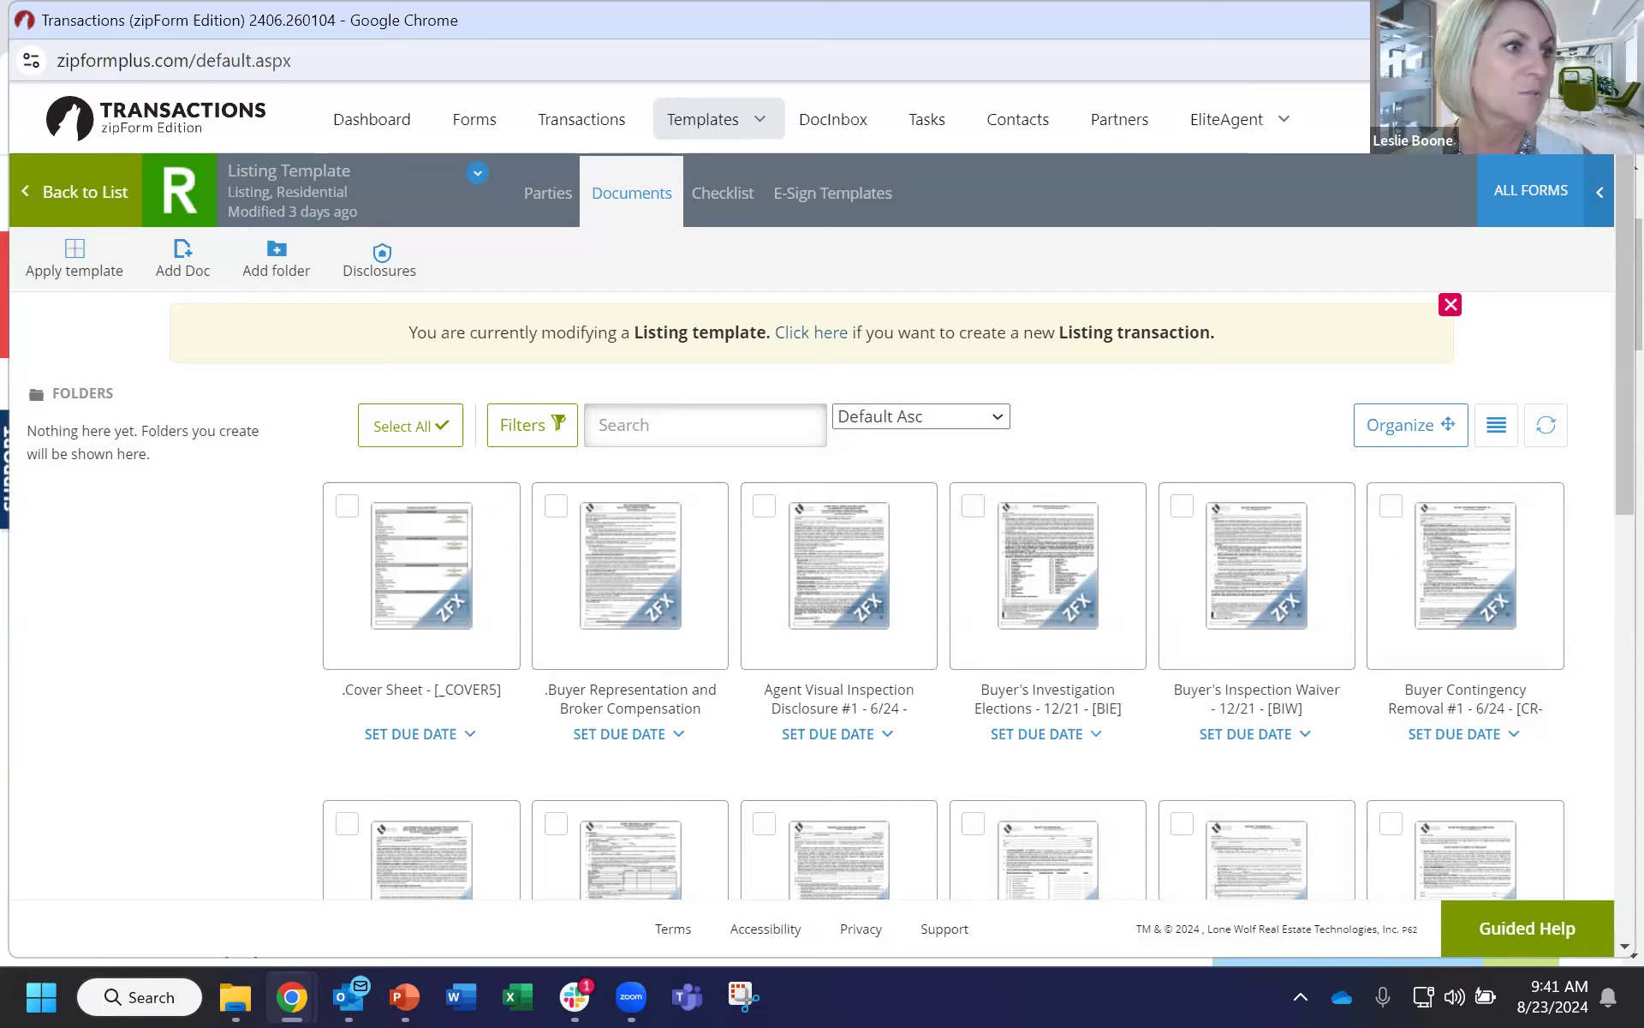
Switch to PowerPoint and start the slide show from the "Ask the Experts!" slide.
{"action": "key", "text": "alt+Tab"}
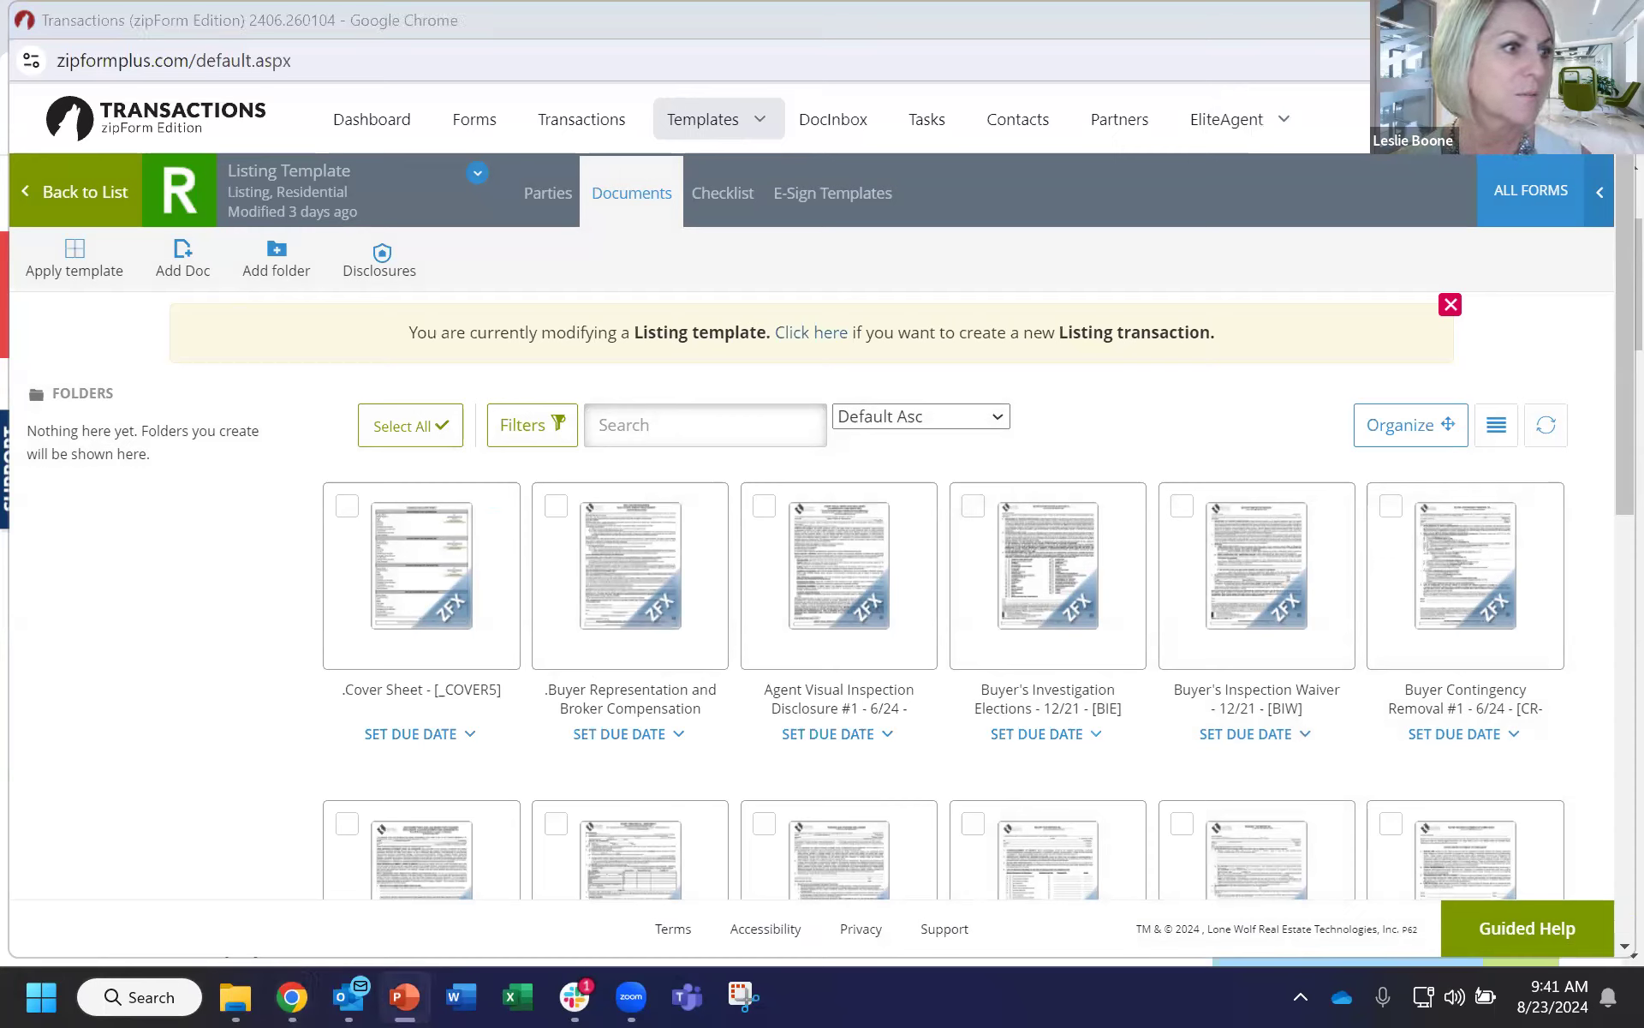
{"action": "key", "text": "shift+F5"}
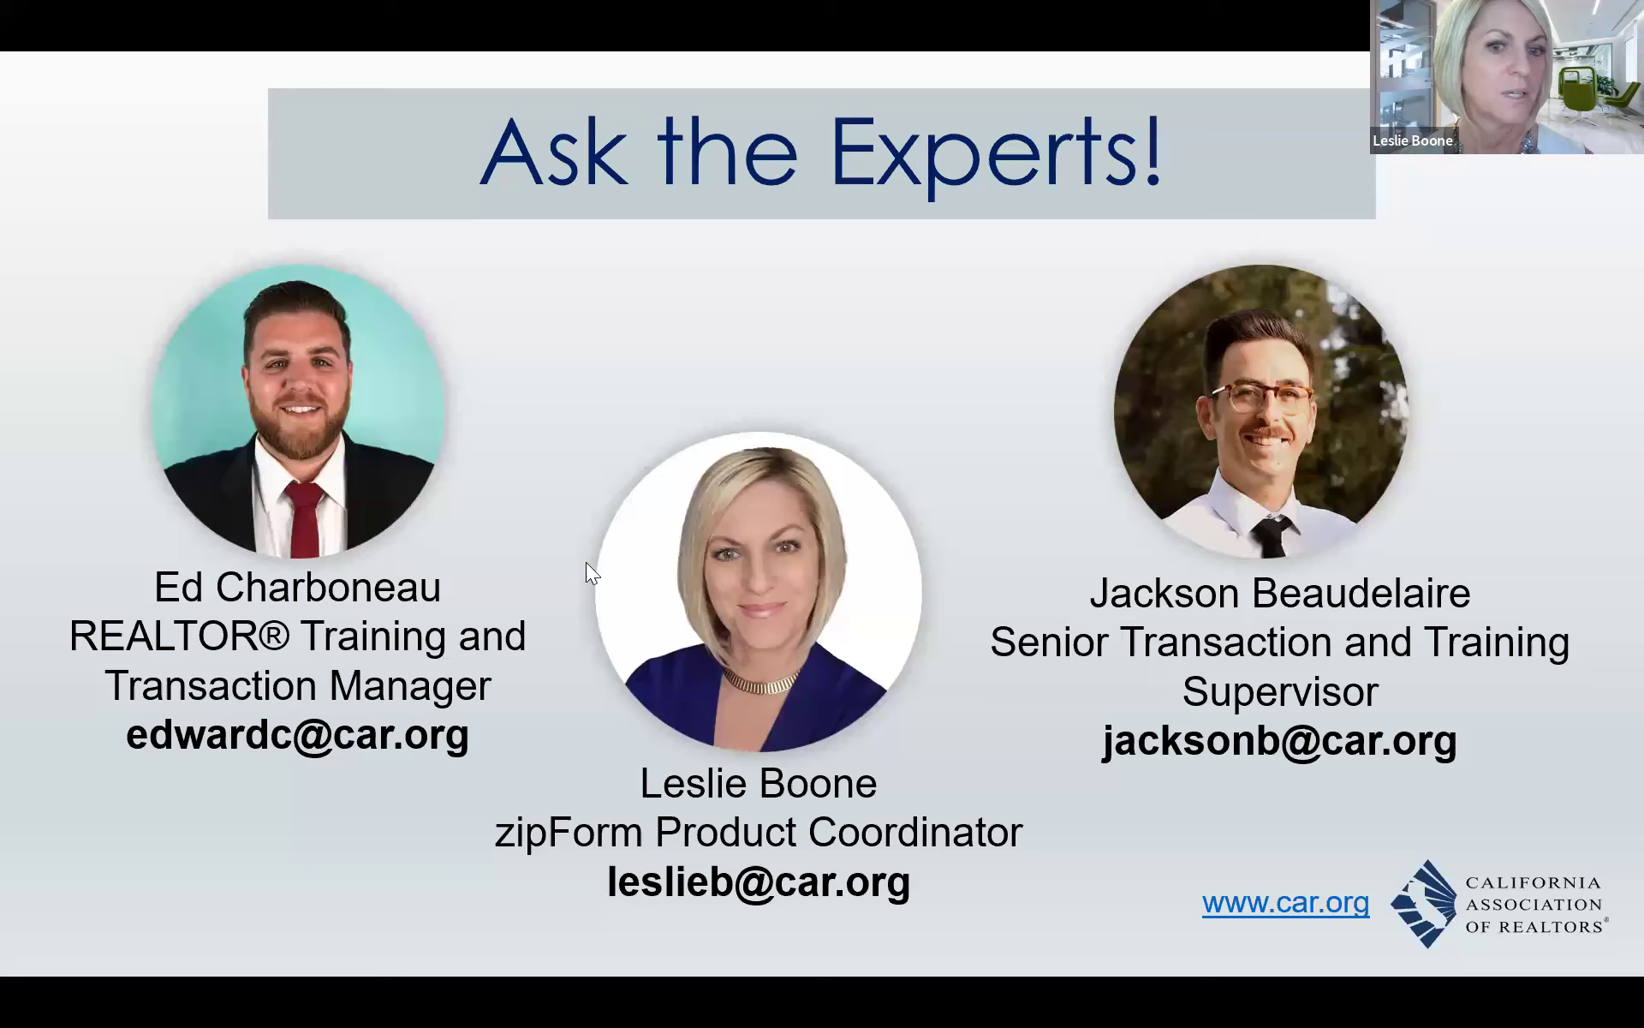